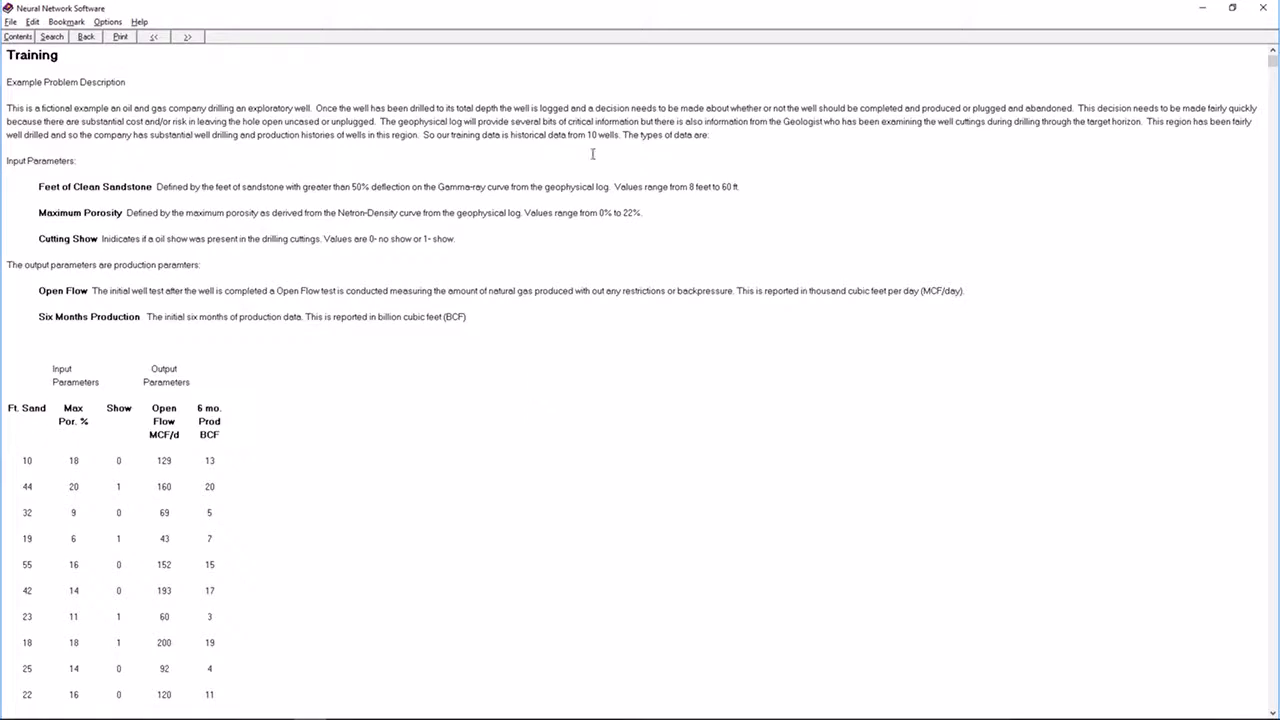
# Examine the example problem description, its input and output parameter definitions and value ranges, and the well training data in the help page
pyautogui.moveTo(561, 135); pyautogui.dragTo(624, 135)
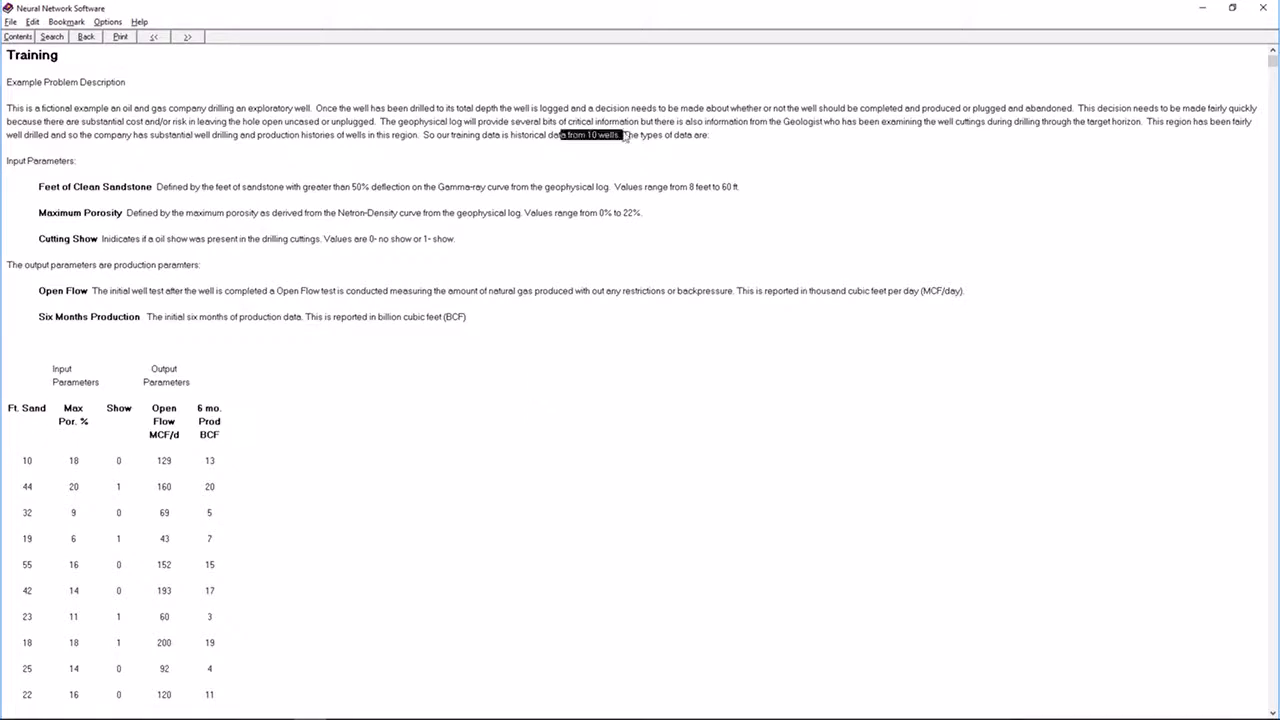
pyautogui.click(655, 291)
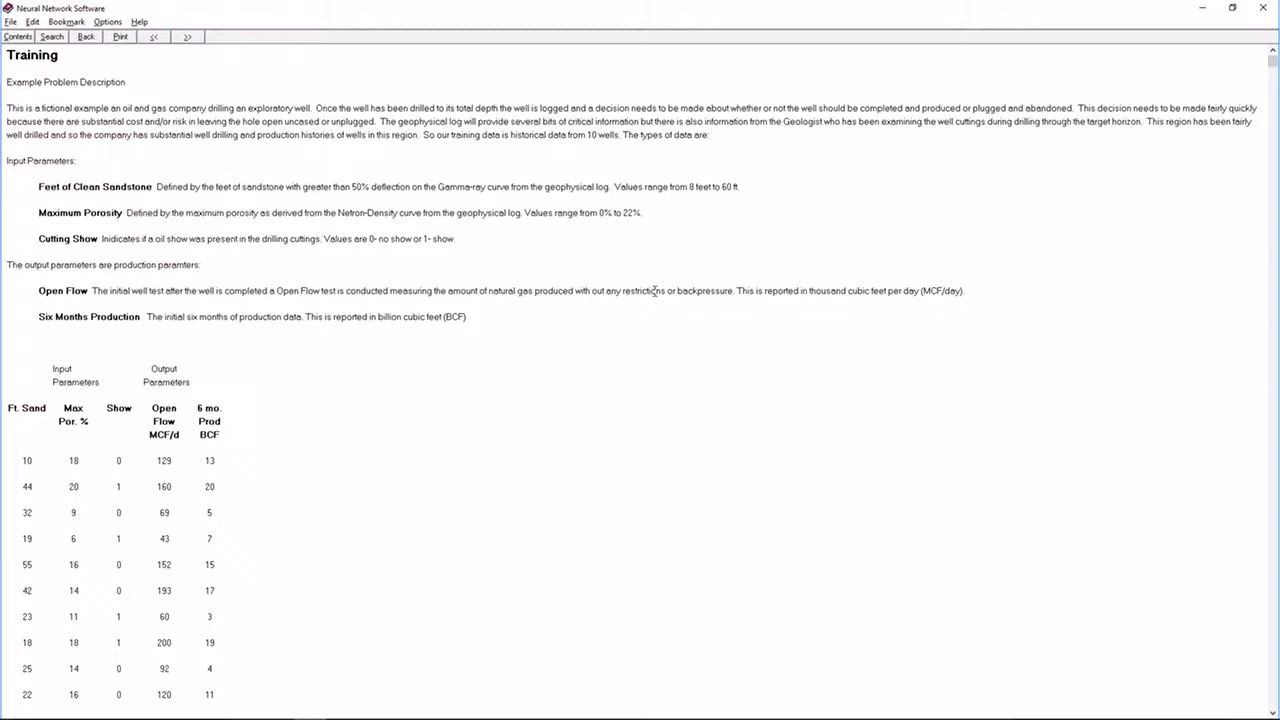
pyautogui.moveTo(344, 188); pyautogui.dragTo(492, 188)
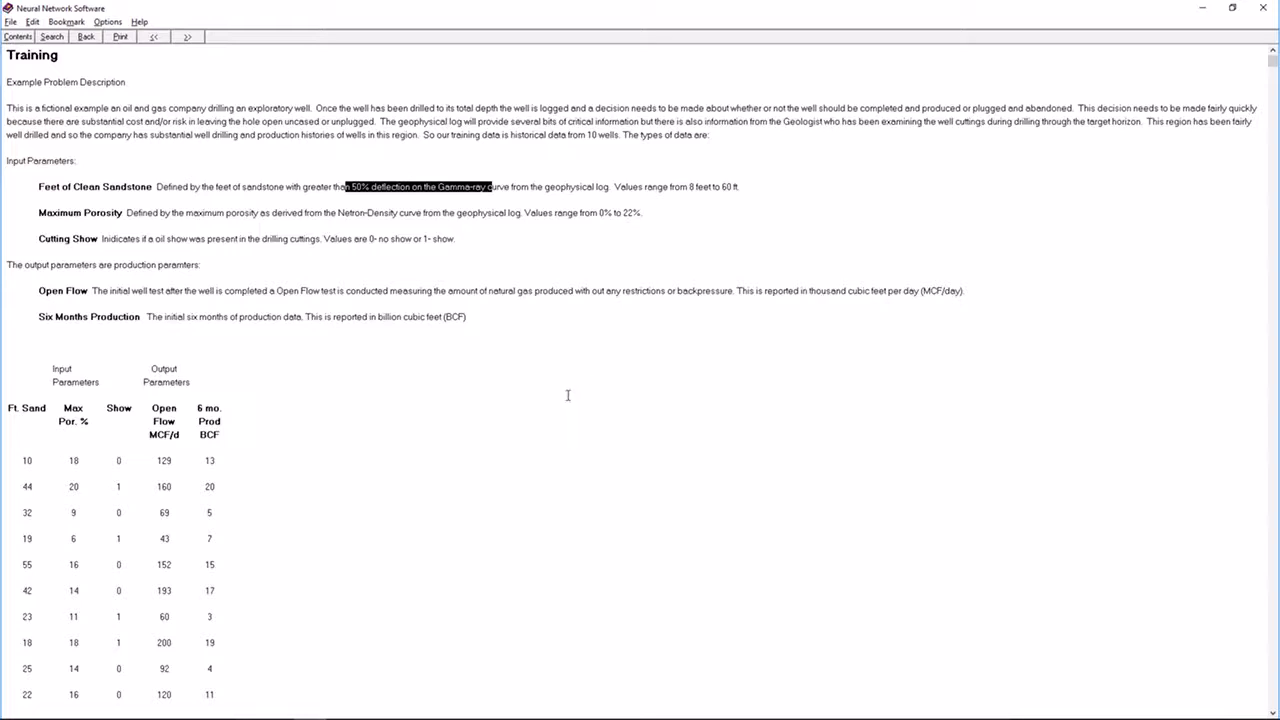
pyautogui.click(537, 403)
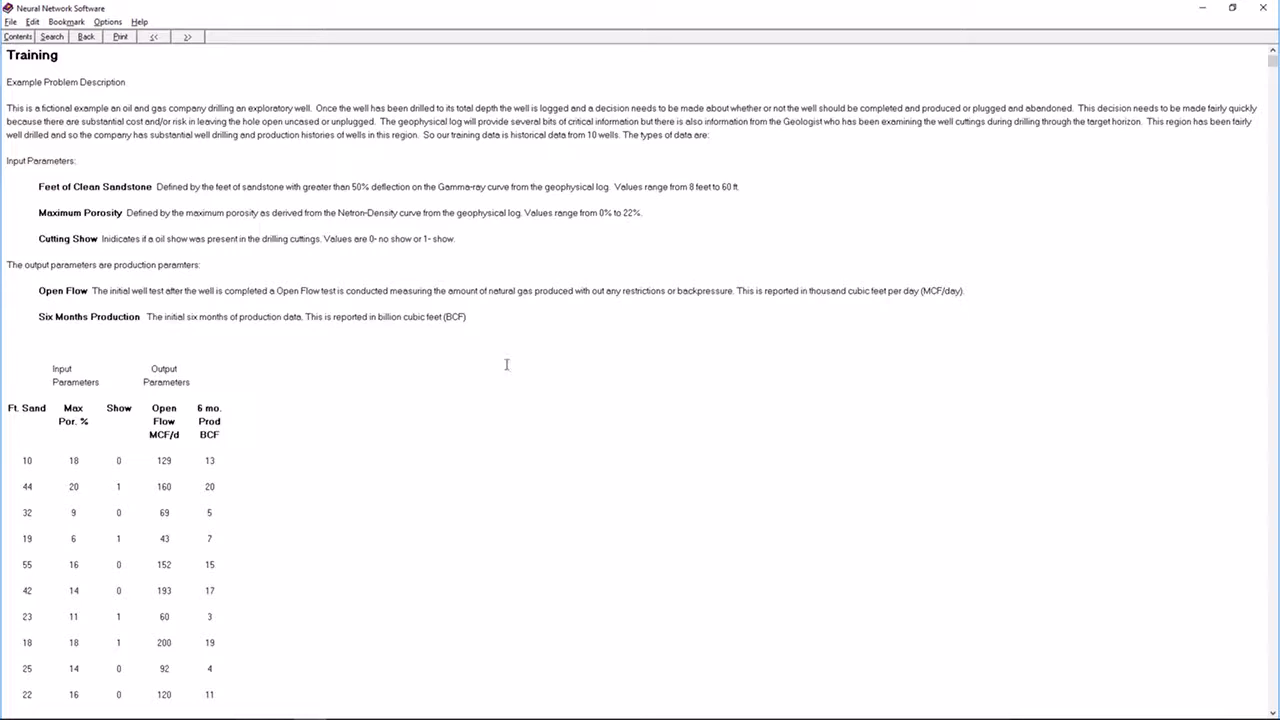
pyautogui.moveTo(338, 213); pyautogui.dragTo(423, 214)
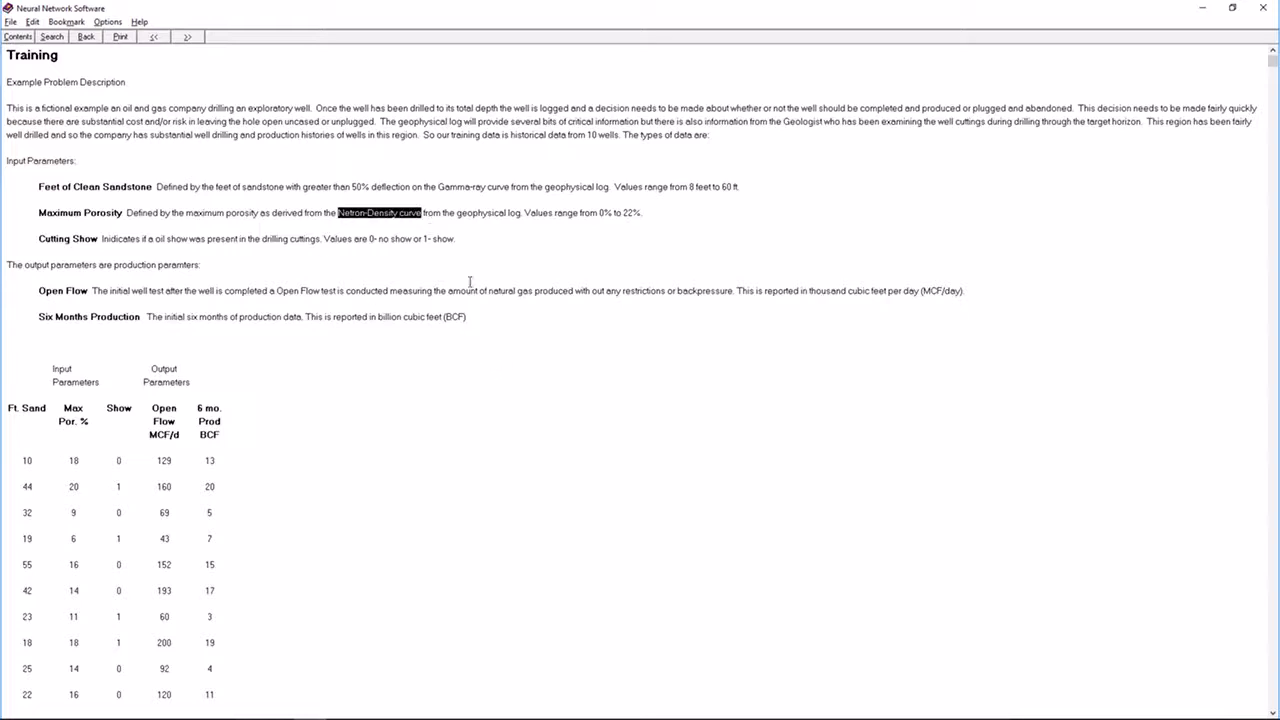
pyautogui.click(662, 252)
pyautogui.moveTo(572, 212); pyautogui.dragTo(647, 212)
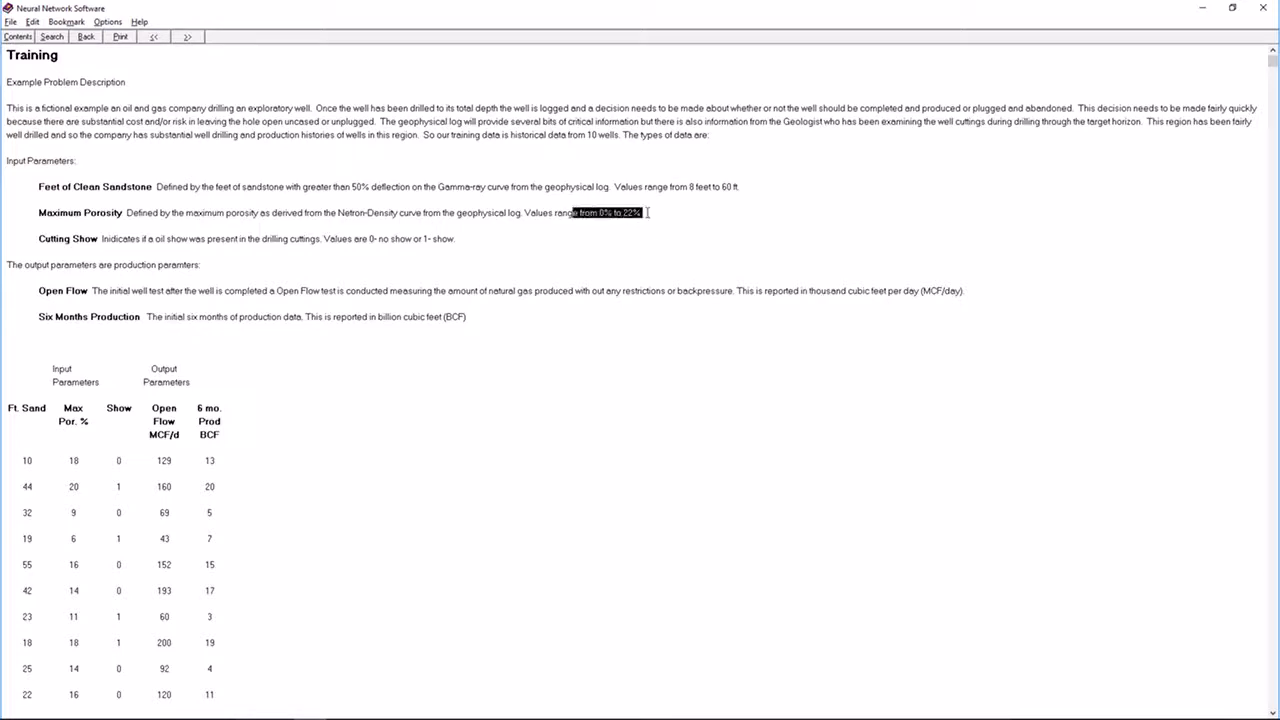
pyautogui.click(572, 248)
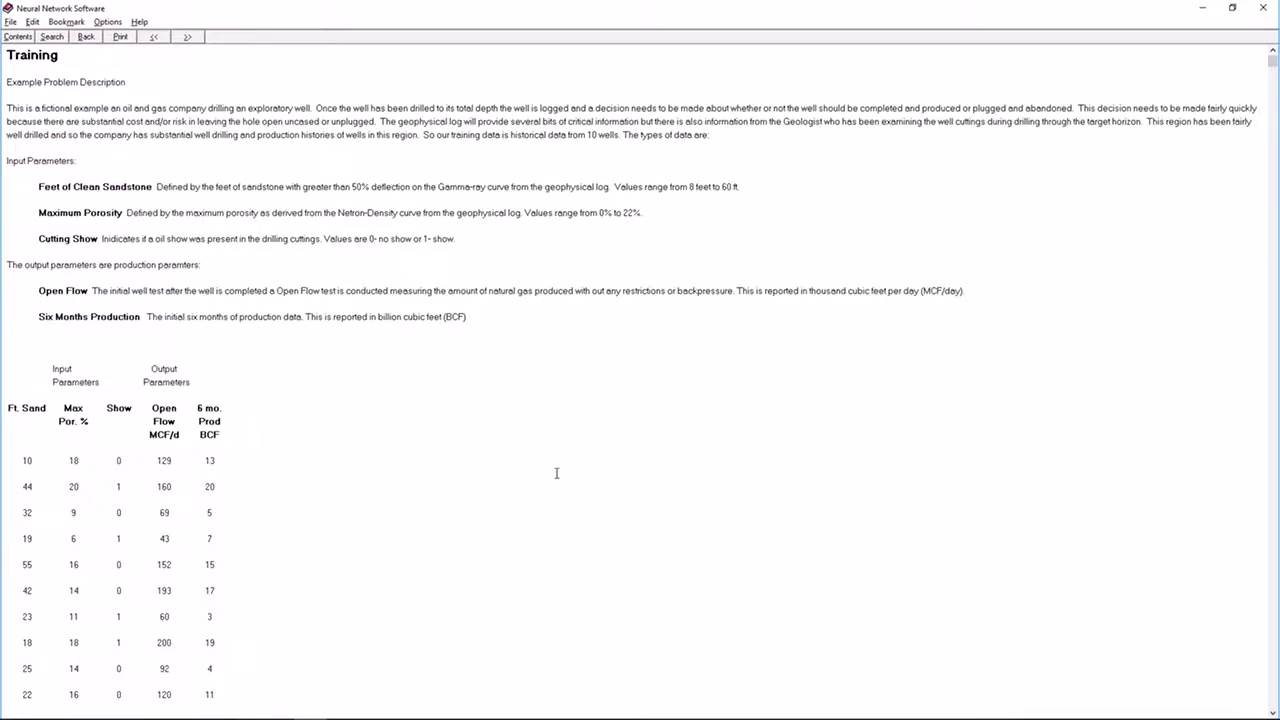
pyautogui.scroll(-3, 556, 473)
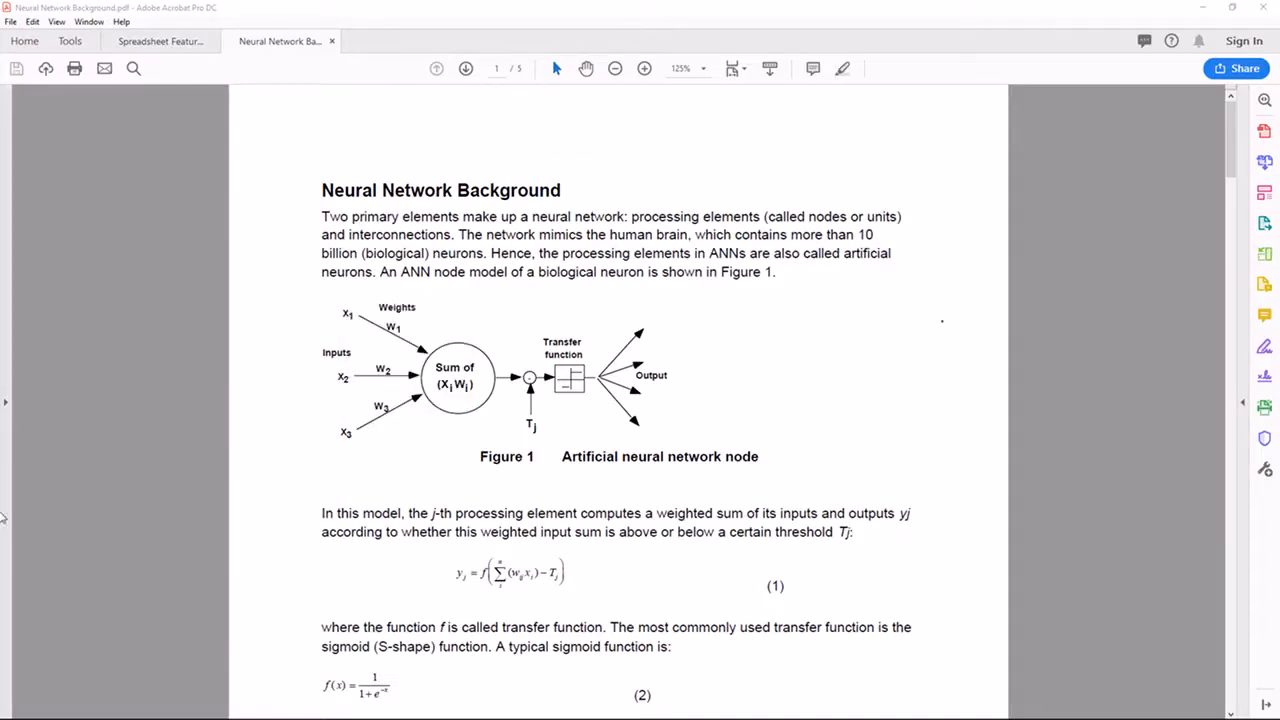
# Switch to Risk Analysis Tools and create a new neural network named Well Comp
pyautogui.moveTo(80, 717)
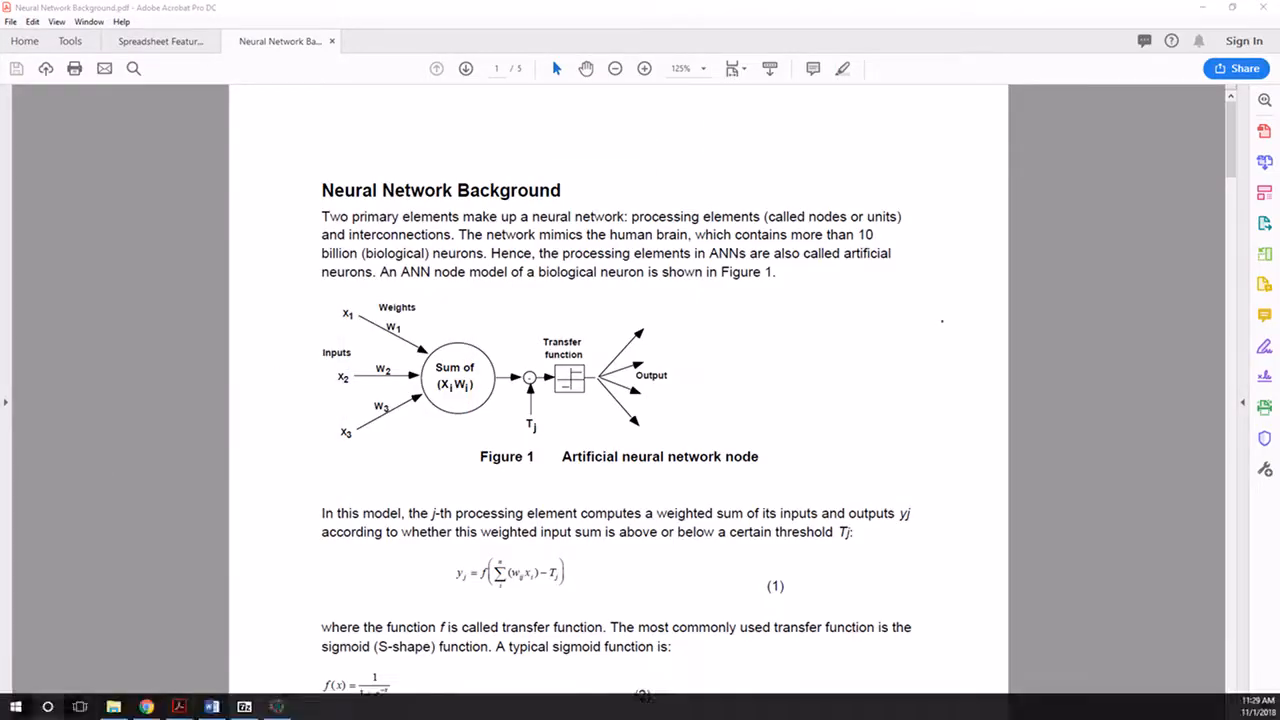
pyautogui.click(16, 708)
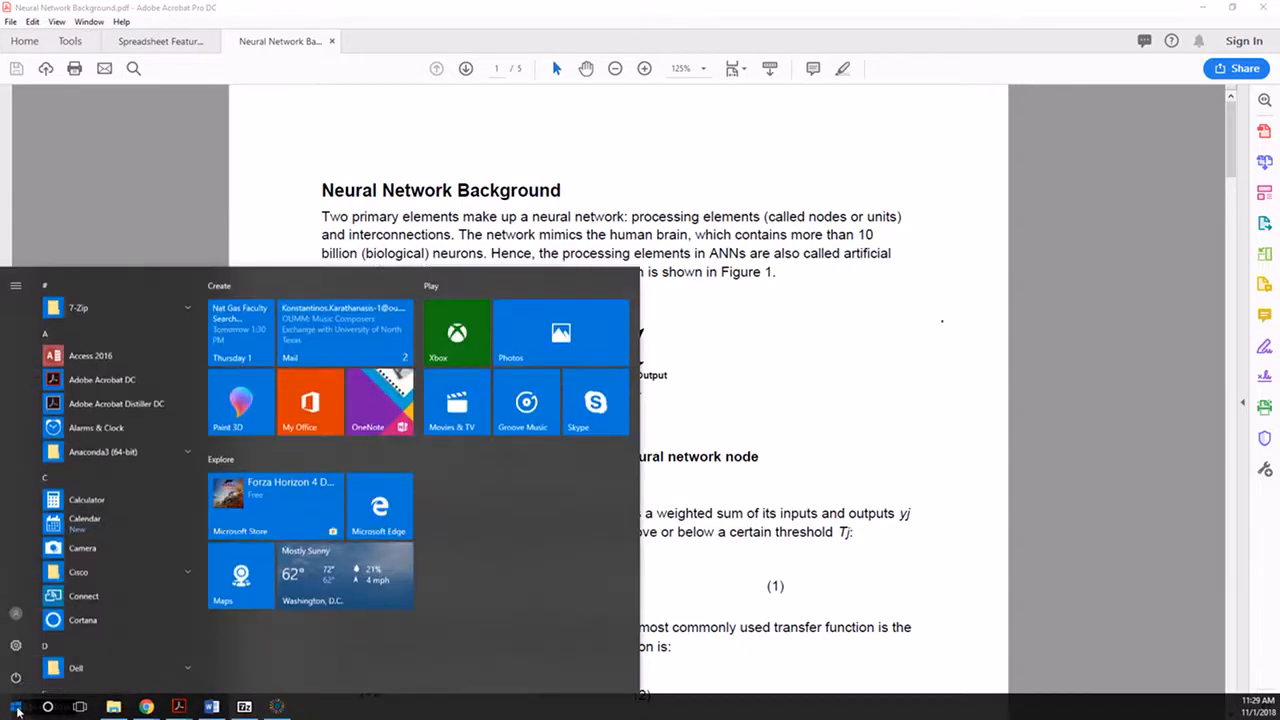
pyautogui.click(18, 707)
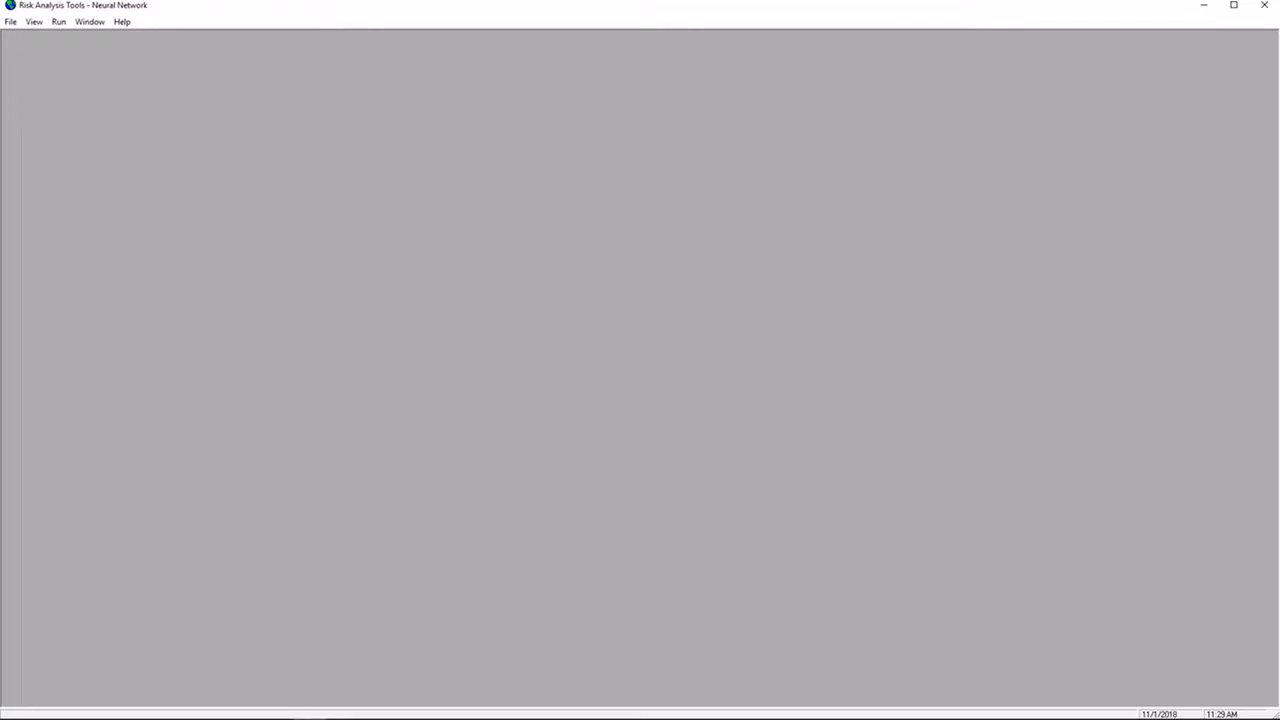
pyautogui.click(11, 22)
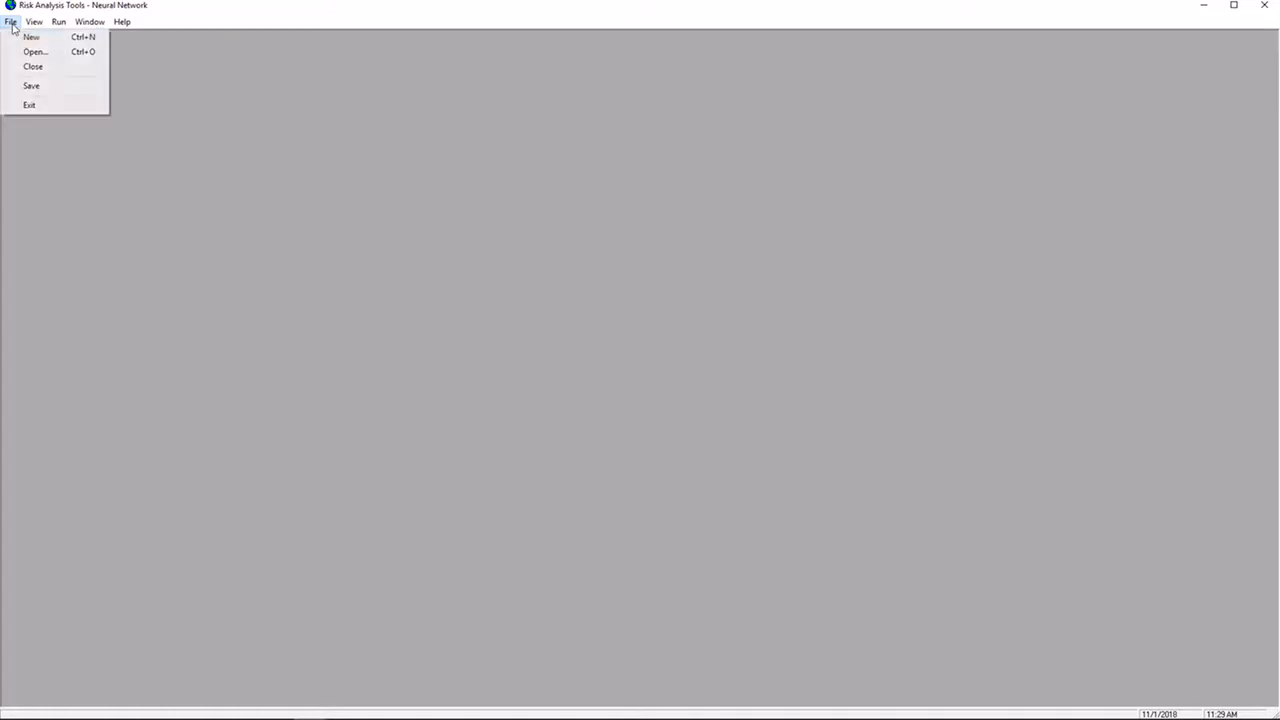
pyautogui.click(30, 37)
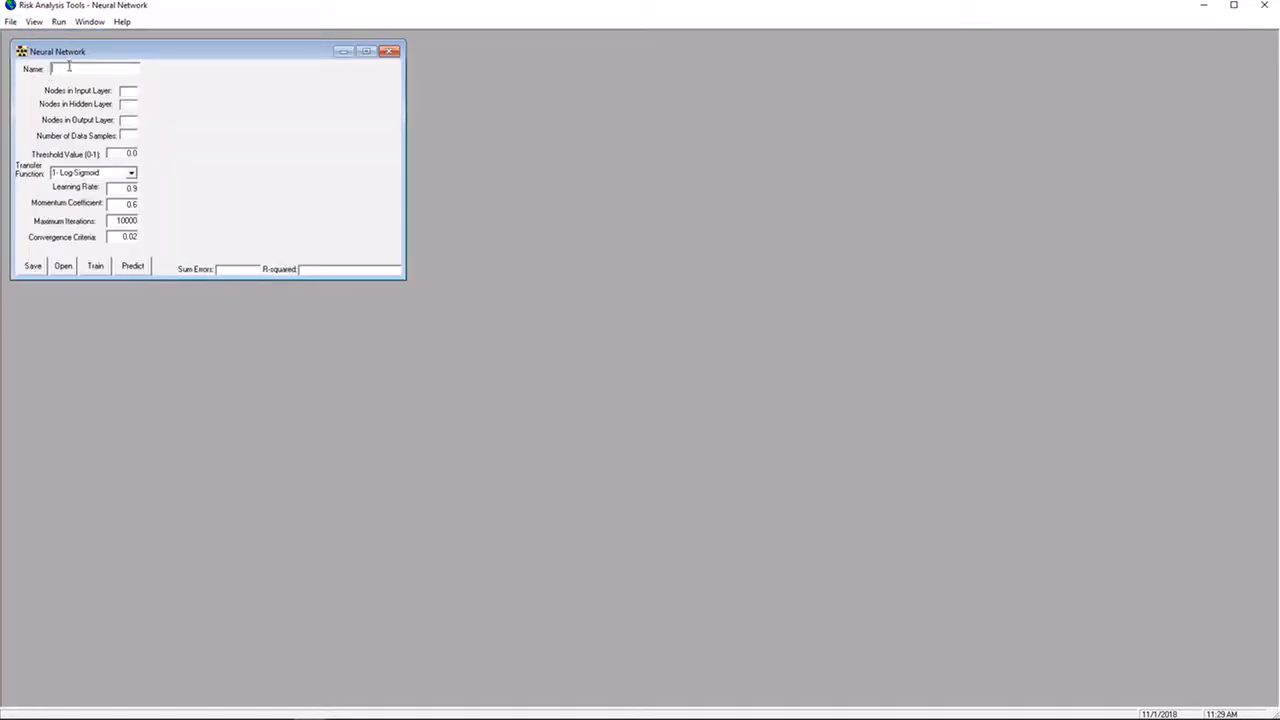
pyautogui.write('Wee')
pyautogui.write('l Comp')
# Set the number of nodes in the input layer to 3
pyautogui.hotkey('alt', 'Tab')
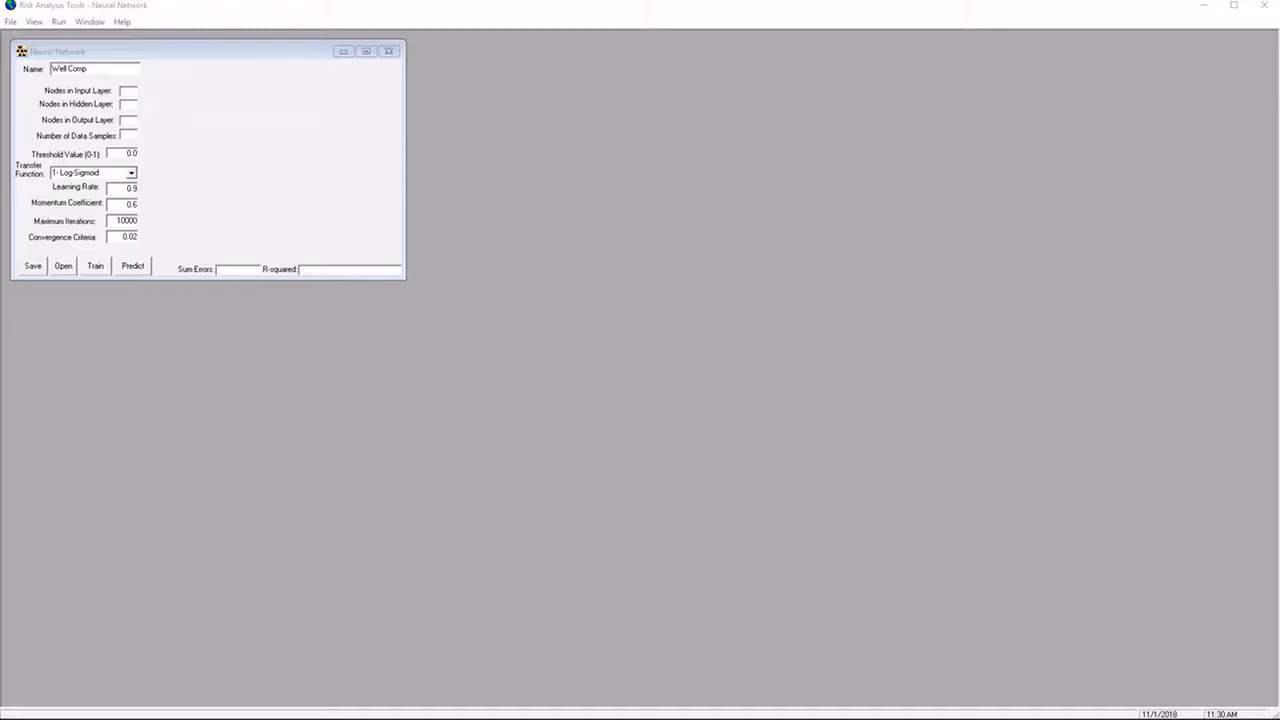
pyautogui.click(128, 91)
pyautogui.write('3')
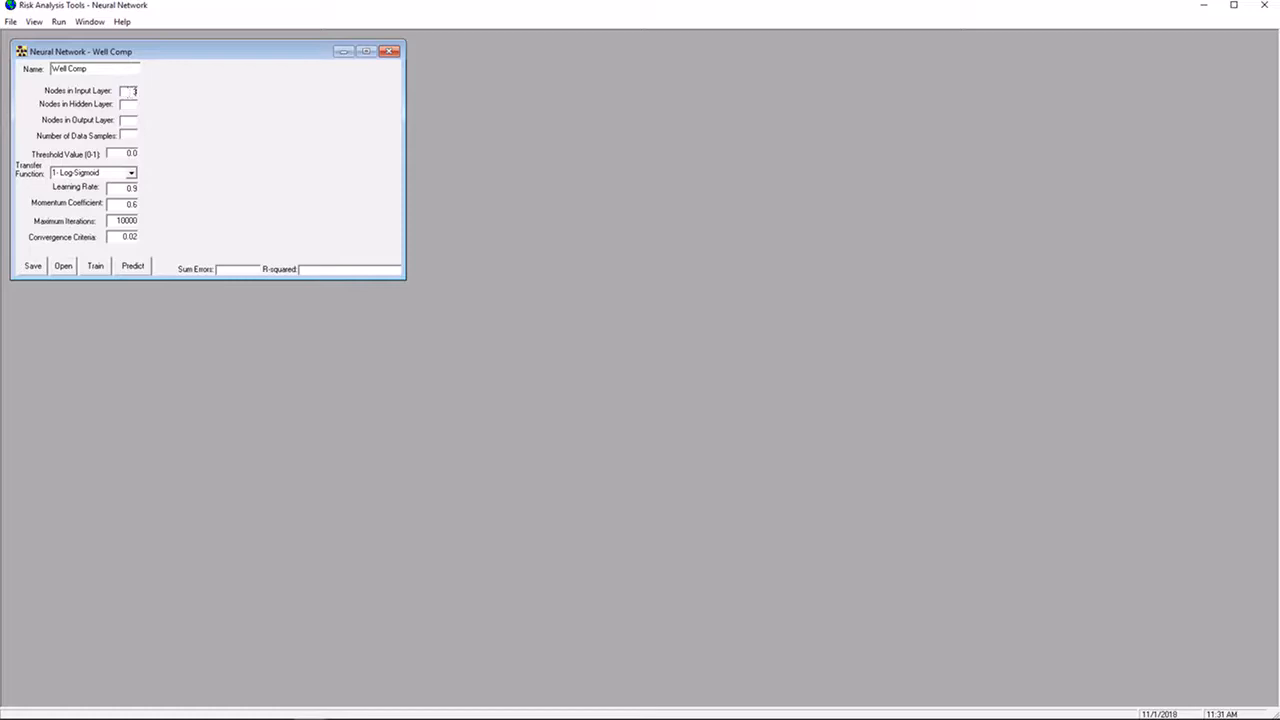
pyautogui.click(2, 6)
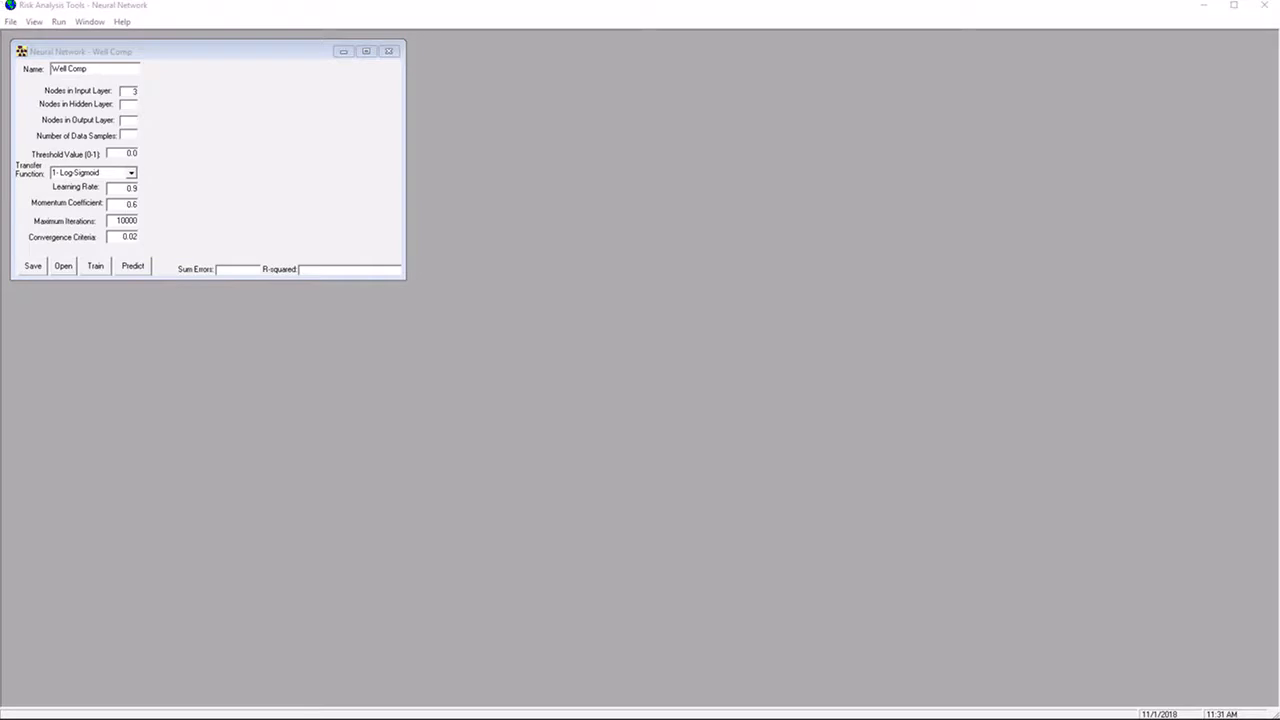
# Switch to the Word document and examine the numerator and denominator of the hidden layers equation
pyautogui.click(136, 104)
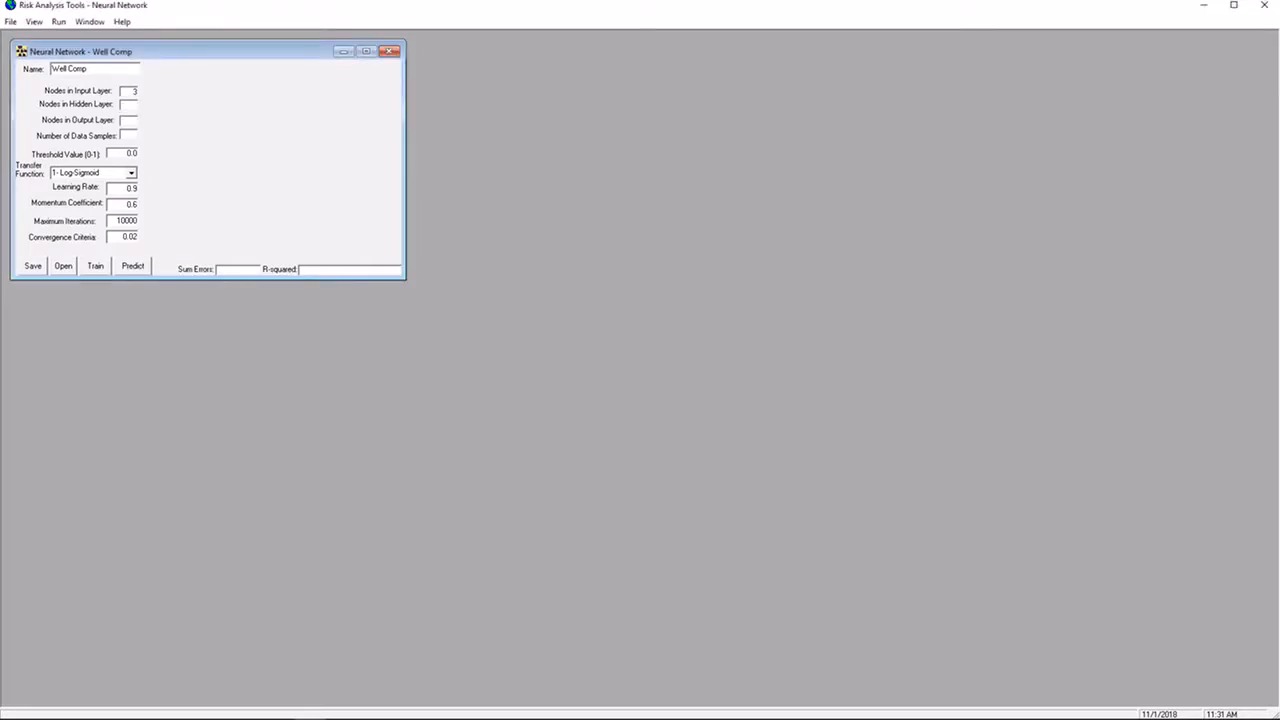
pyautogui.click(311, 718)
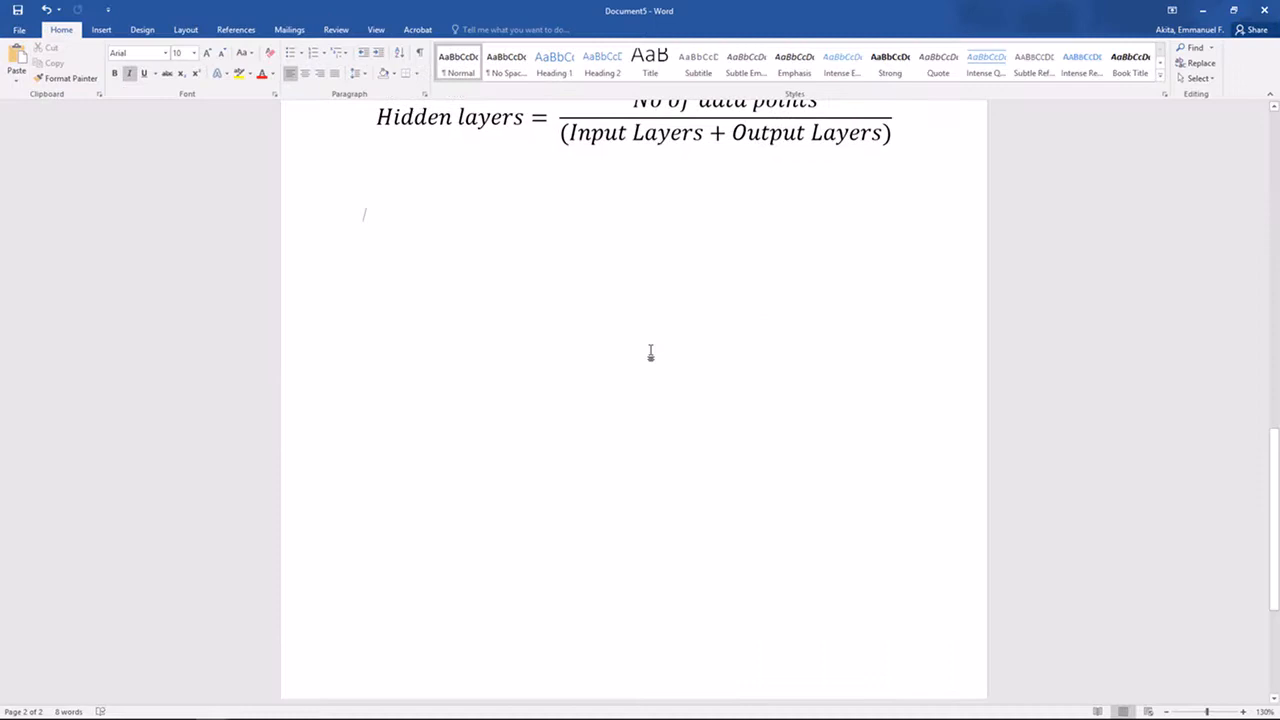
pyautogui.scroll(4, 650, 353)
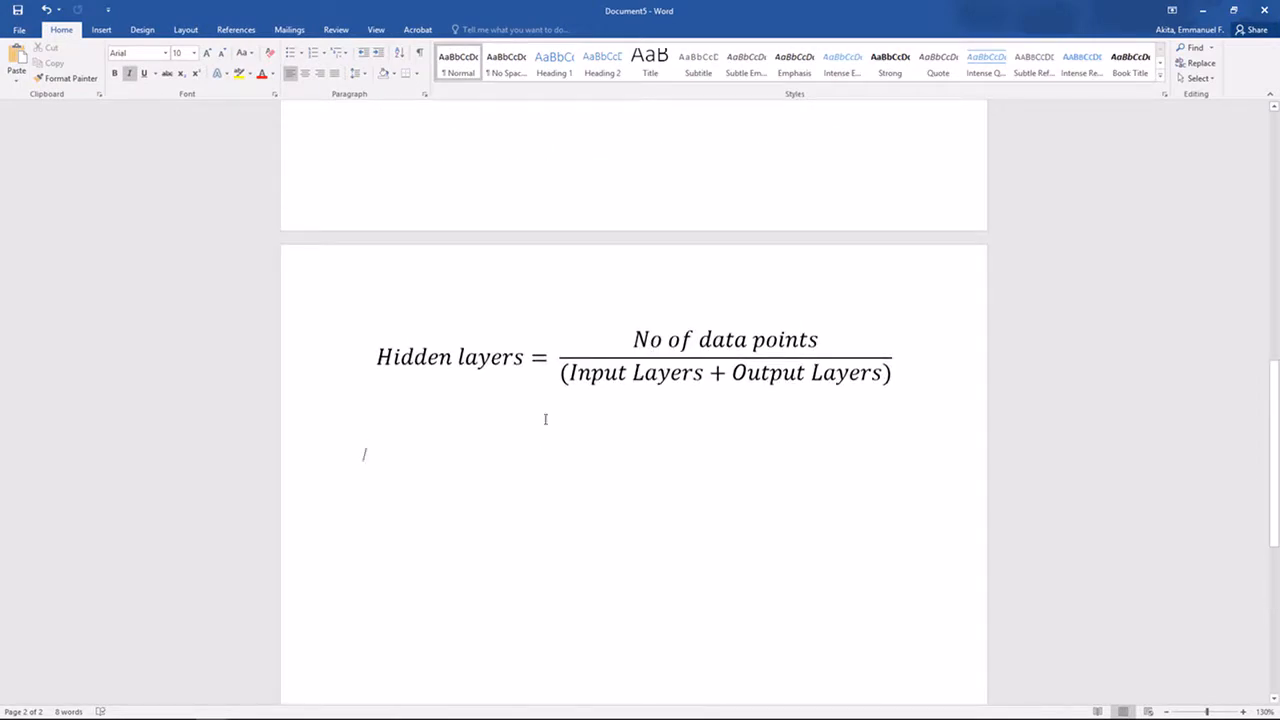
pyautogui.click(758, 331)
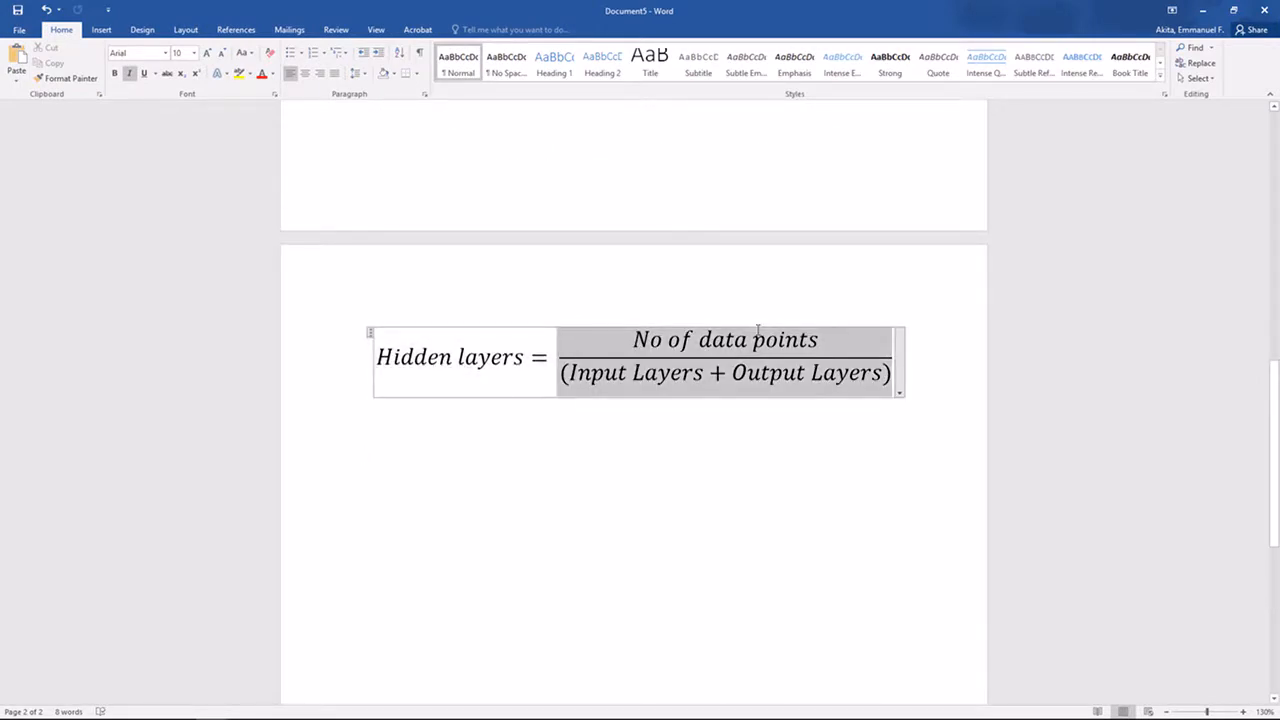
pyautogui.click(772, 331)
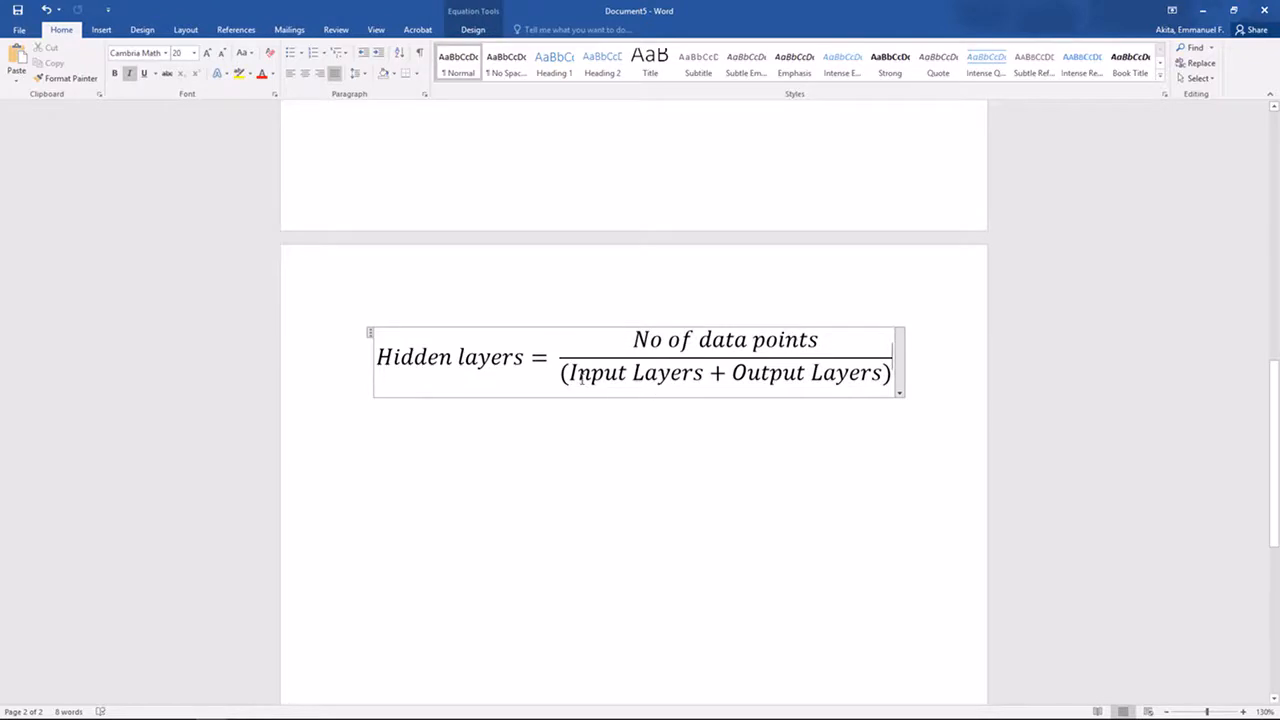
pyautogui.click(617, 374)
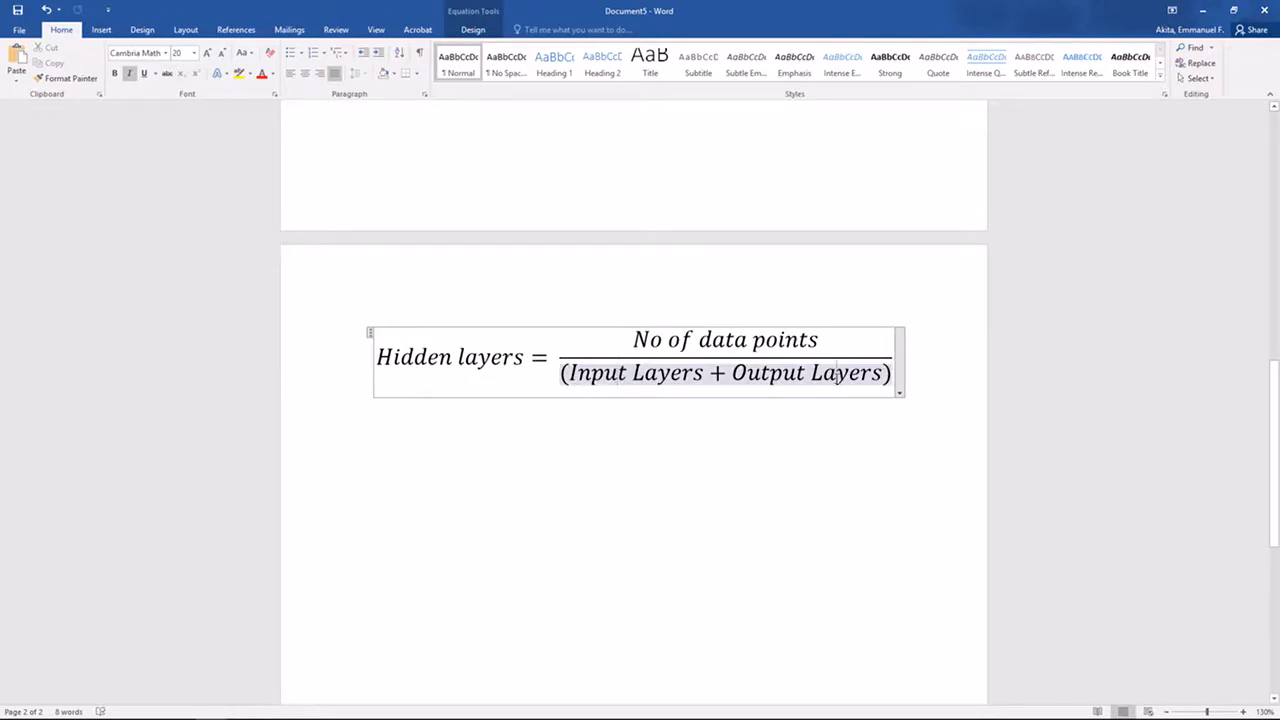
pyautogui.click(652, 341)
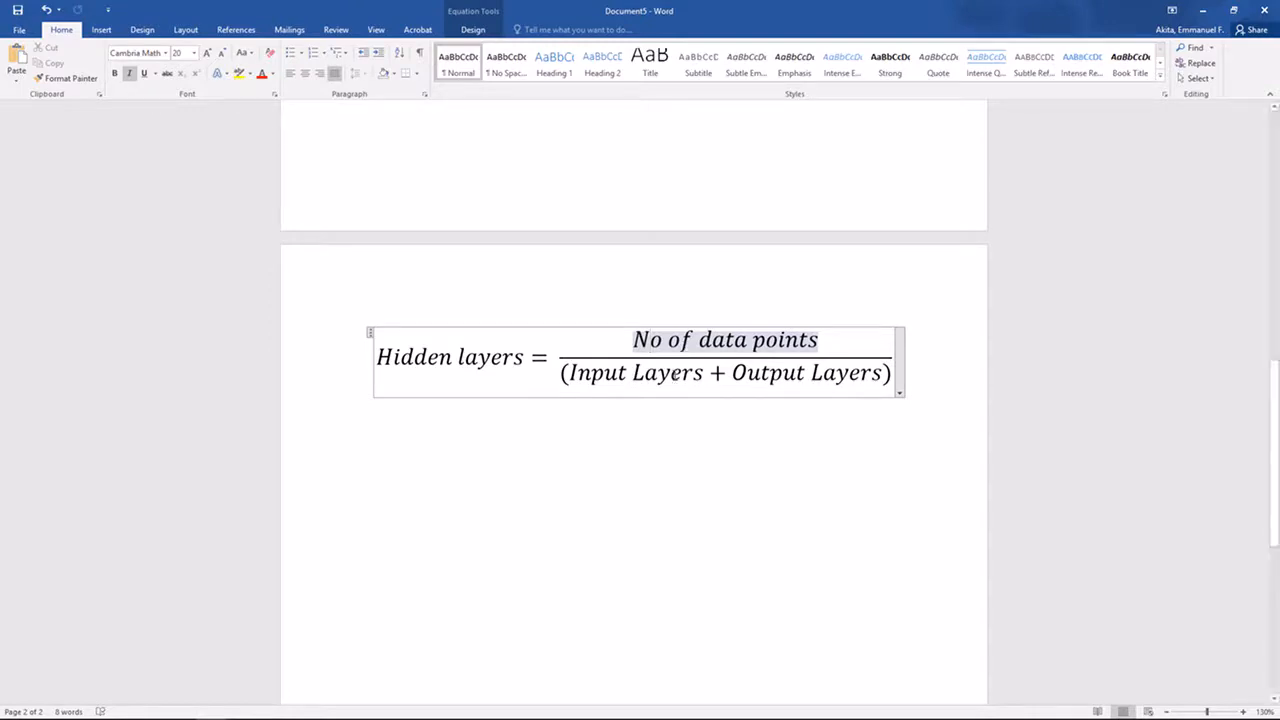
pyautogui.click(668, 378)
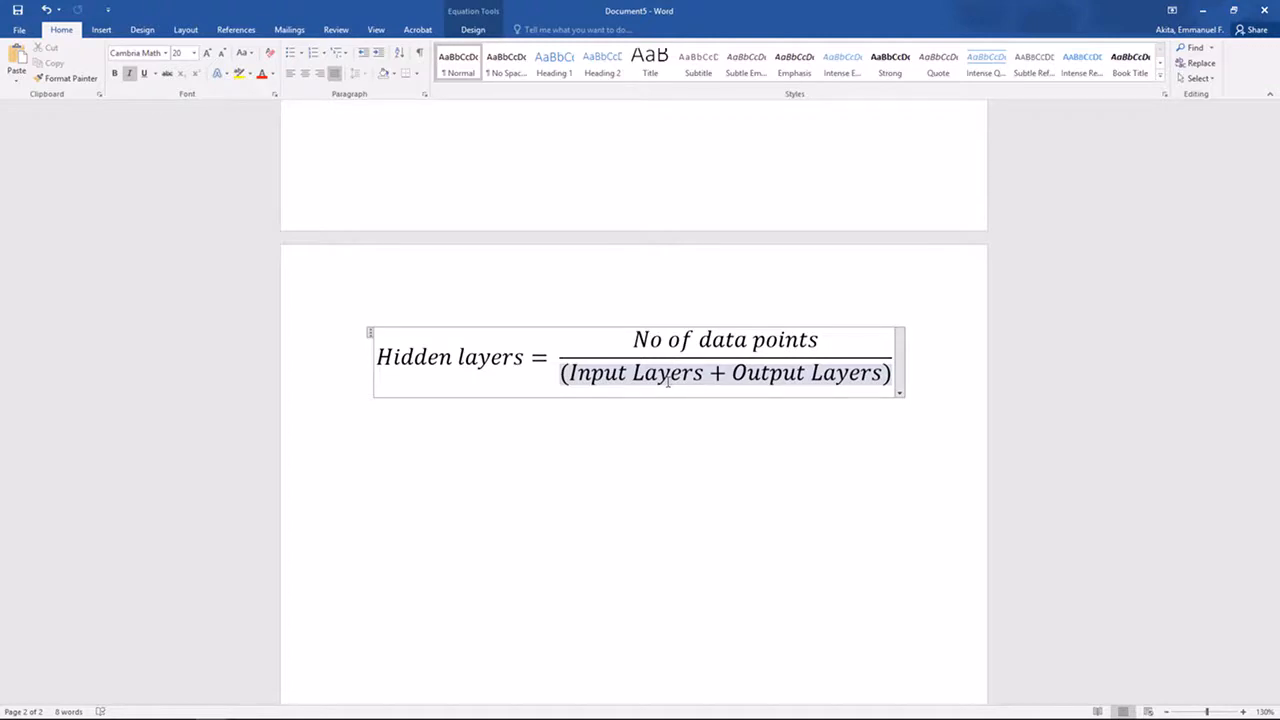
pyautogui.click(806, 377)
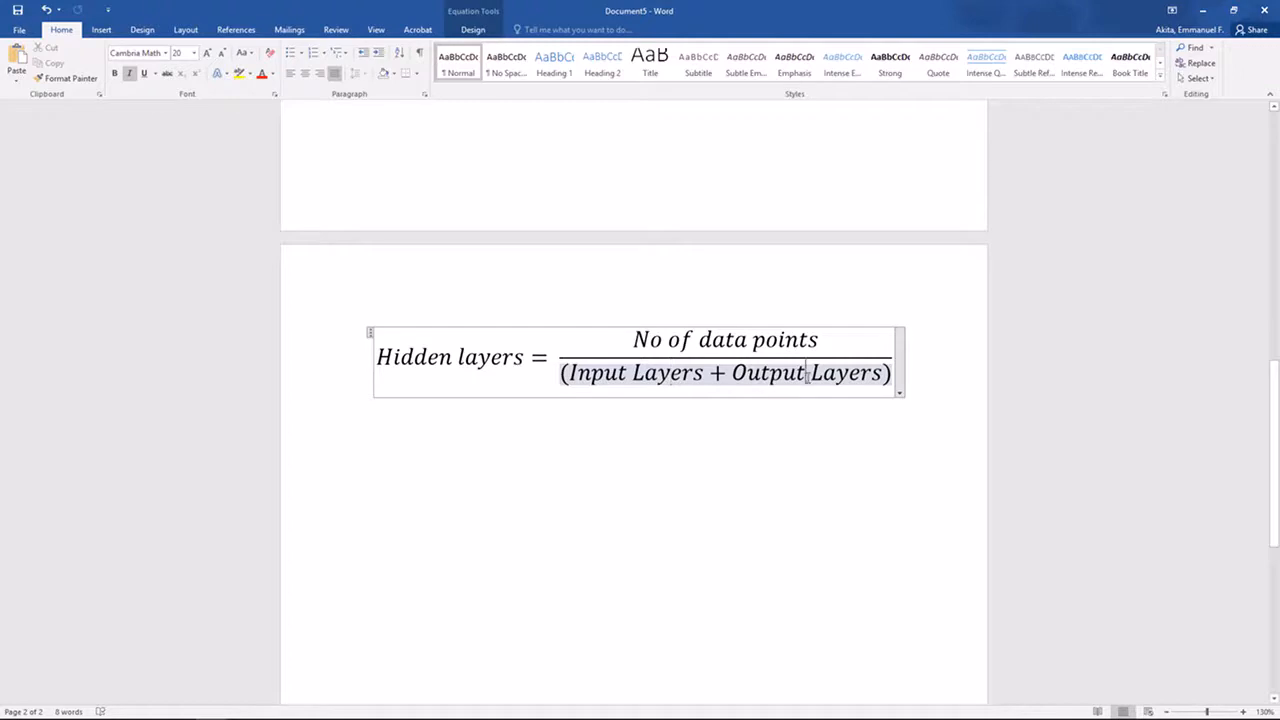
# Switch to the Neural Network Software help and check the input and output parameter columns of the training data table
pyautogui.hotkey('alt', 'Tab')
pyautogui.moveTo(0, 312); pyautogui.dragTo(482, 1)
pyautogui.scroll(1, 496, 411)
pyautogui.scroll(1, 483, 403)
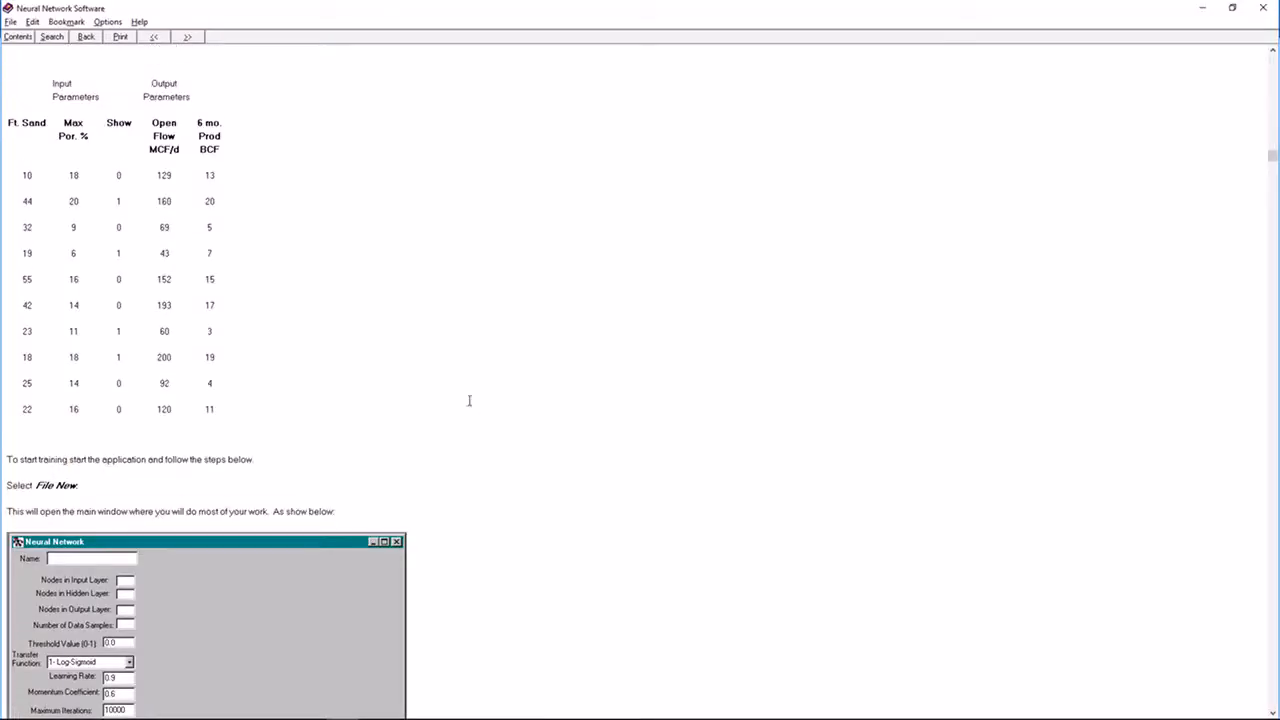
pyautogui.moveTo(152, 124); pyautogui.dragTo(180, 138)
pyautogui.click(181, 140)
pyautogui.moveTo(404, 11); pyautogui.dragTo(0, 520)
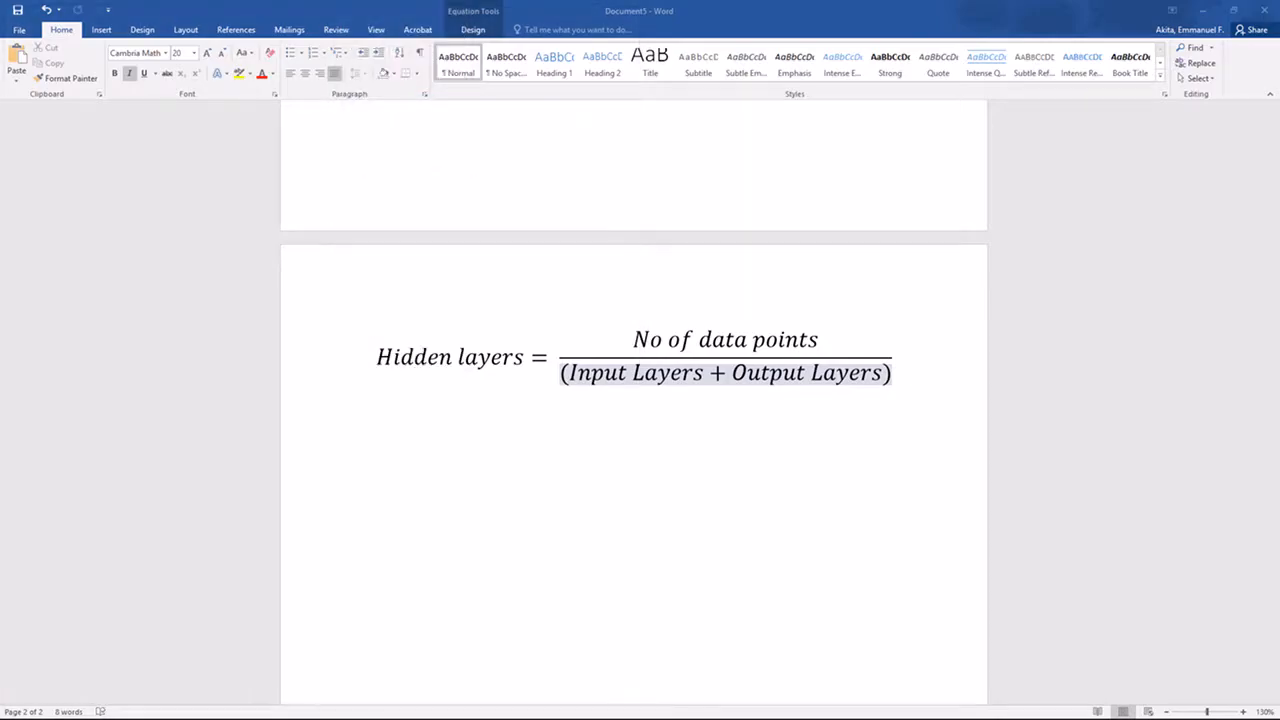
# Recheck the data points and layer terms of the hidden layers equation in Word, then return to Risk Analysis Tools
pyautogui.click(771, 340)
pyautogui.click(691, 371)
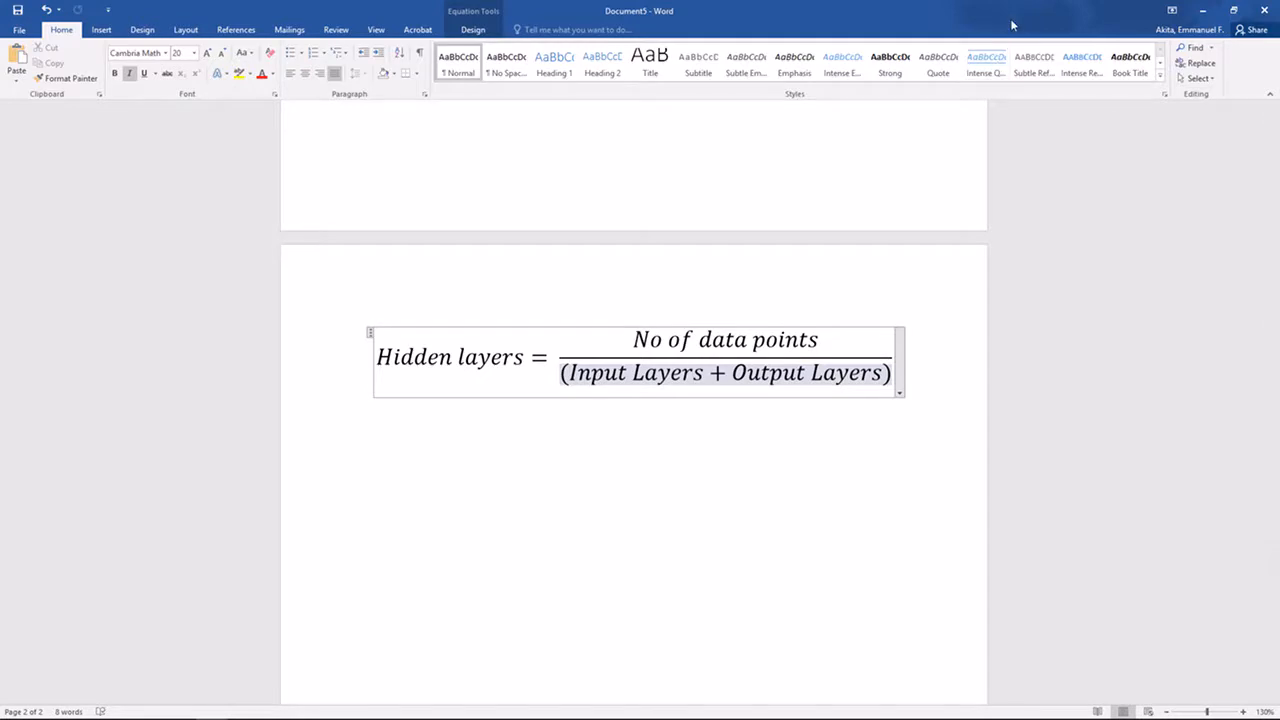
pyautogui.moveTo(1012, 25); pyautogui.dragTo(2, 715)
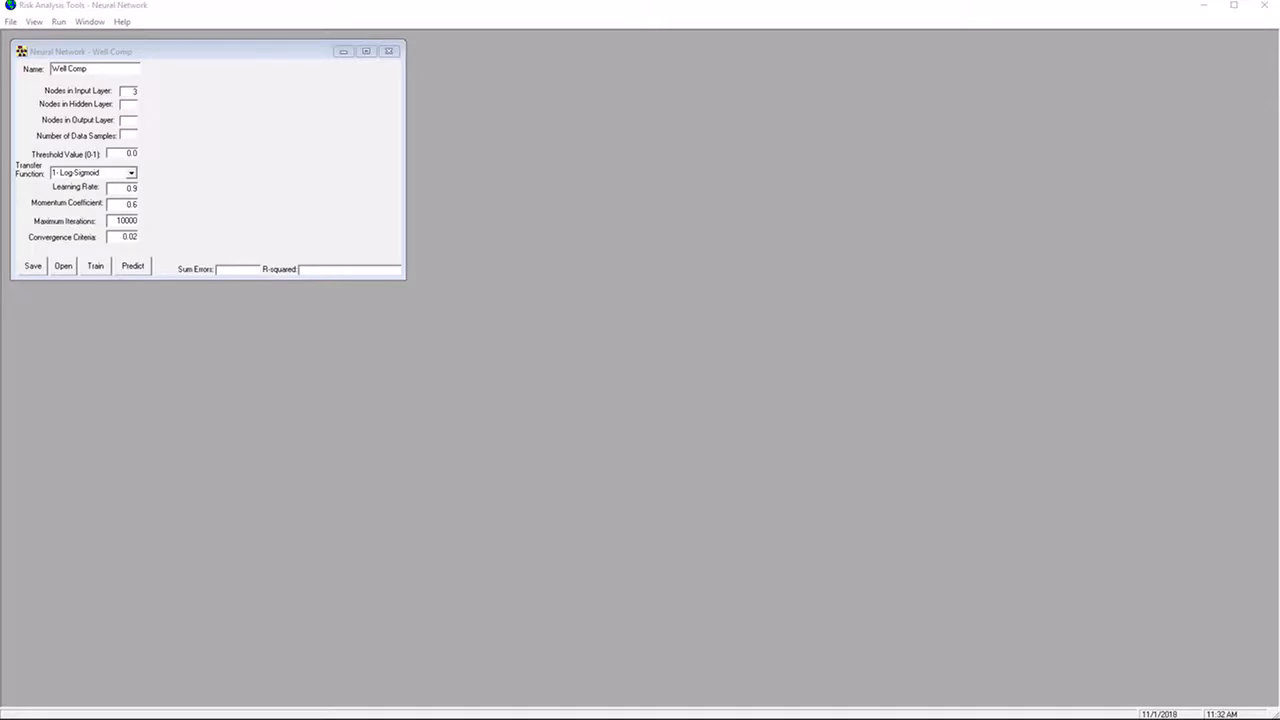
# Set the nodes in the hidden layer to 2 and the nodes in the output layer to 2
pyautogui.click(131, 106)
pyautogui.write('2')
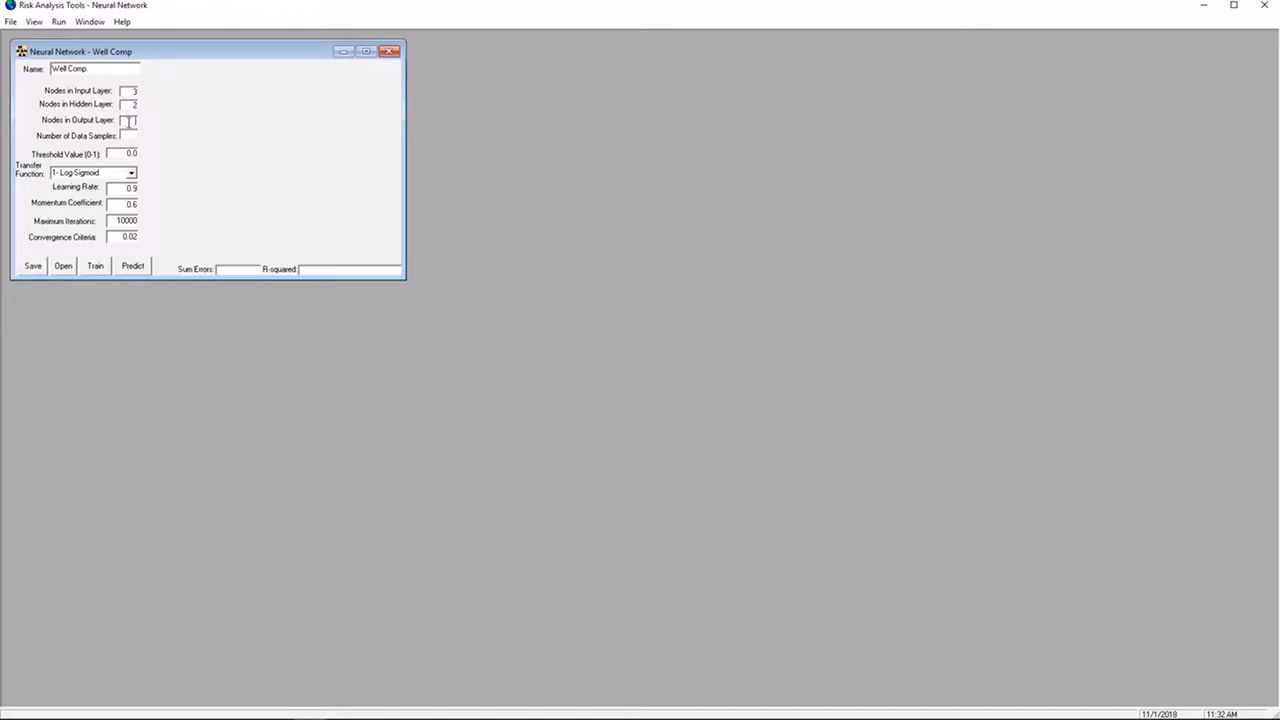
pyautogui.click(128, 120)
pyautogui.write('2')
# Set the number of data samples for the Well Comp network to 10
pyautogui.click(134, 135)
pyautogui.write('10')
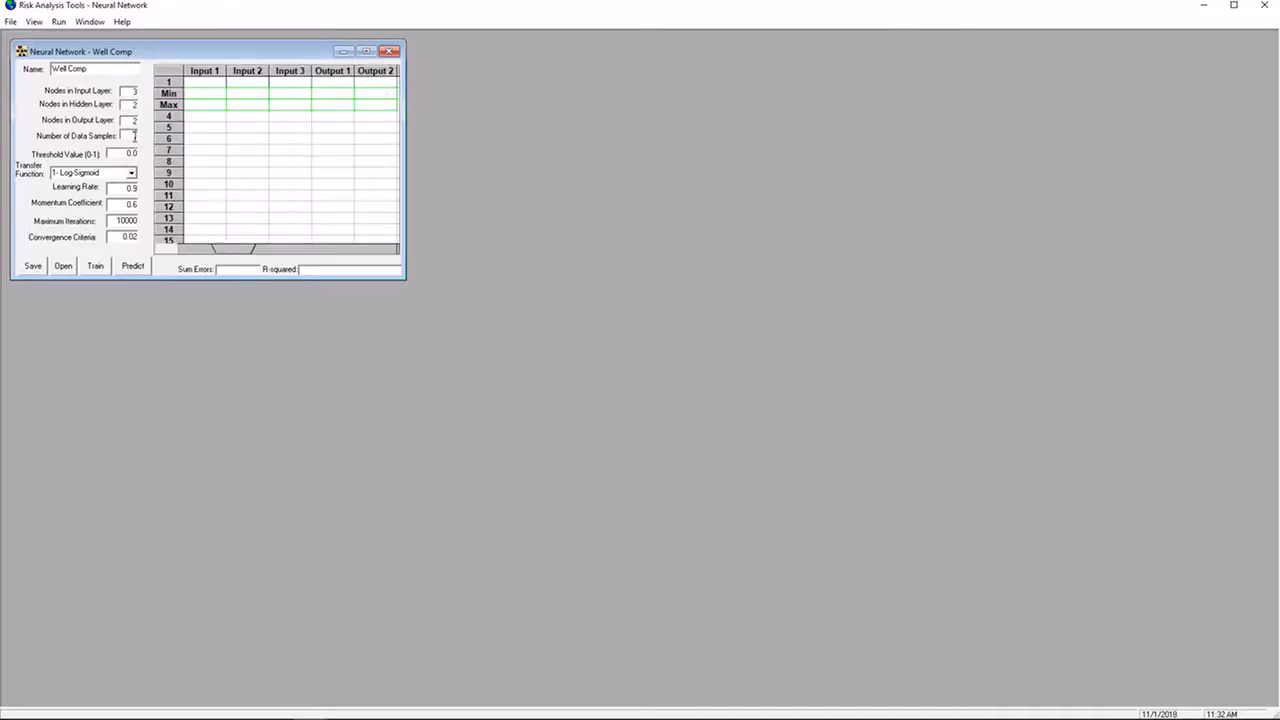
pyautogui.press('BackSpace')
pyautogui.press('BackSpace')
pyautogui.write('0')
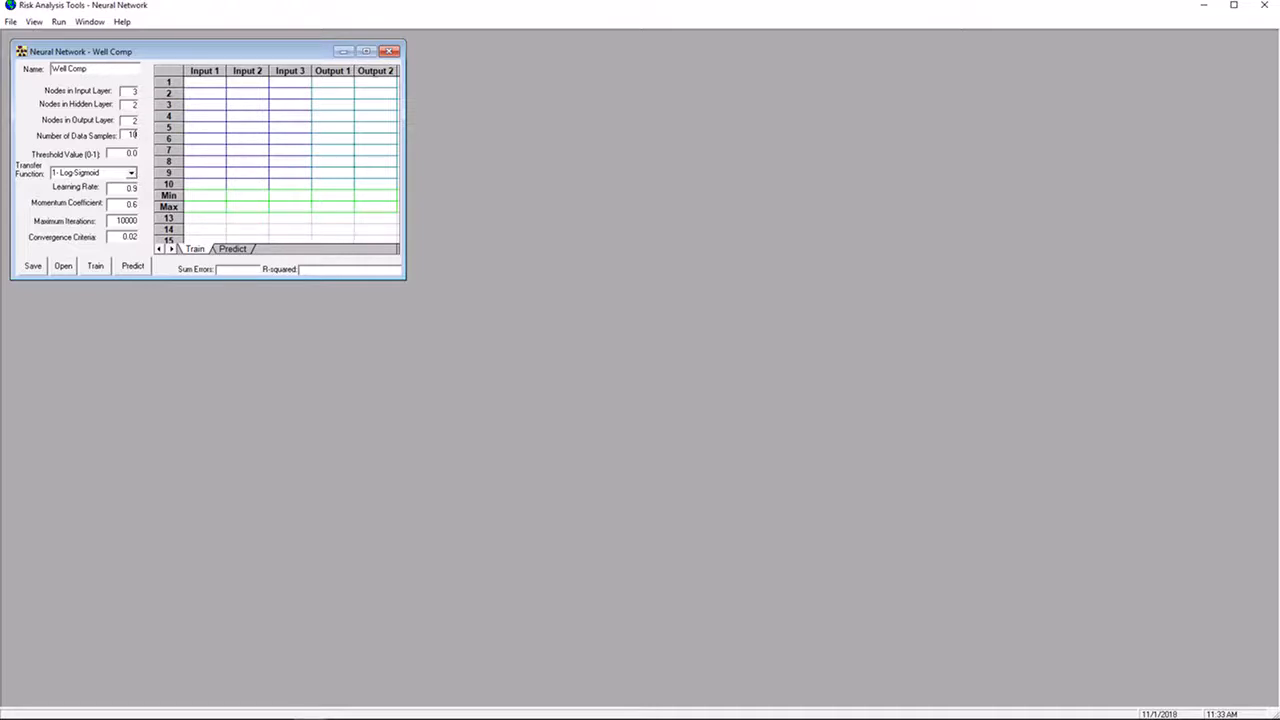
# Switch to Neural Network Background_akita.pdf in Acrobat, examine the Figure 1 artificial neural network node, and return to Risk Analysis Tools
pyautogui.hotkey('alt', 'Tab')
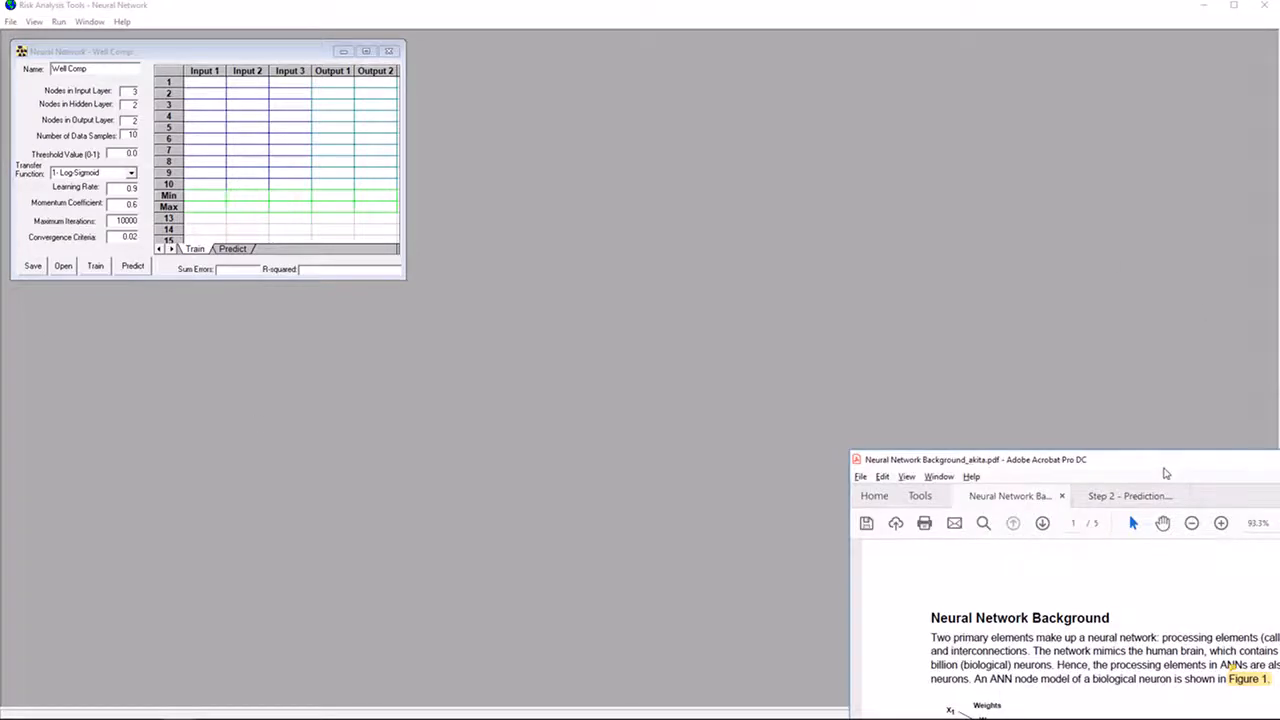
pyautogui.doubleClick(1164, 467)
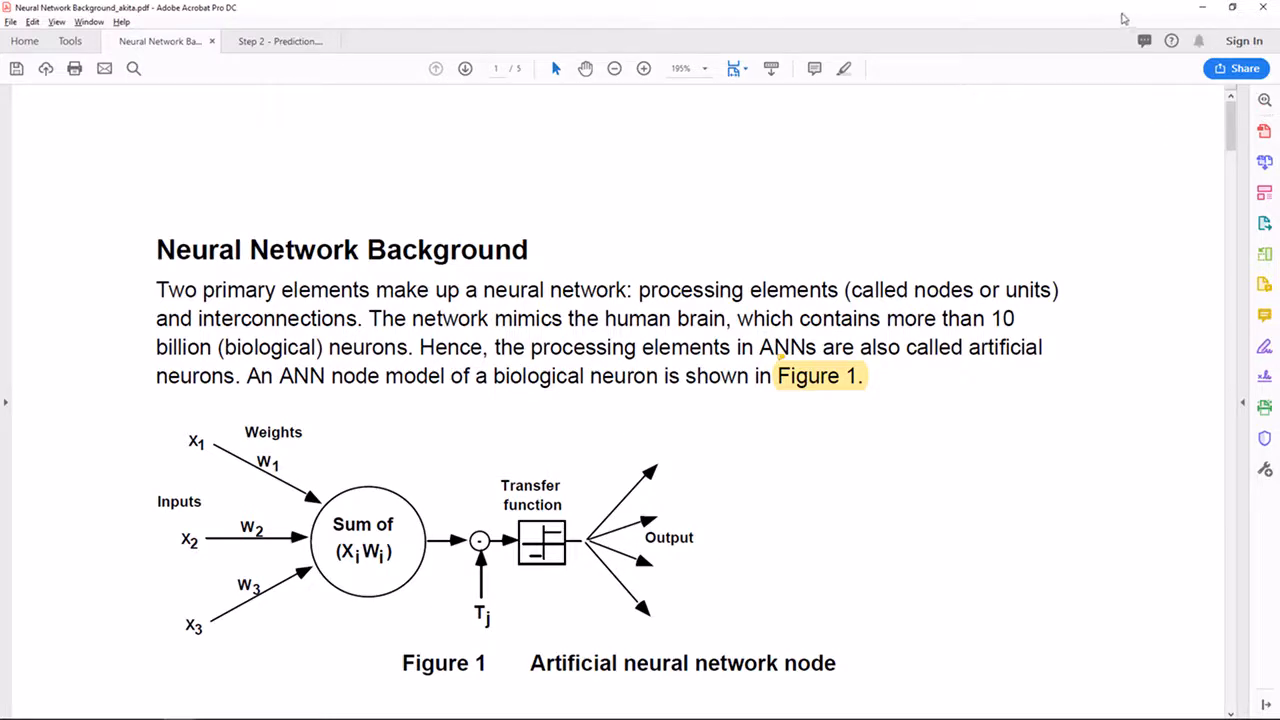
pyautogui.doubleClick(1122, 11)
pyautogui.click(179, 719)
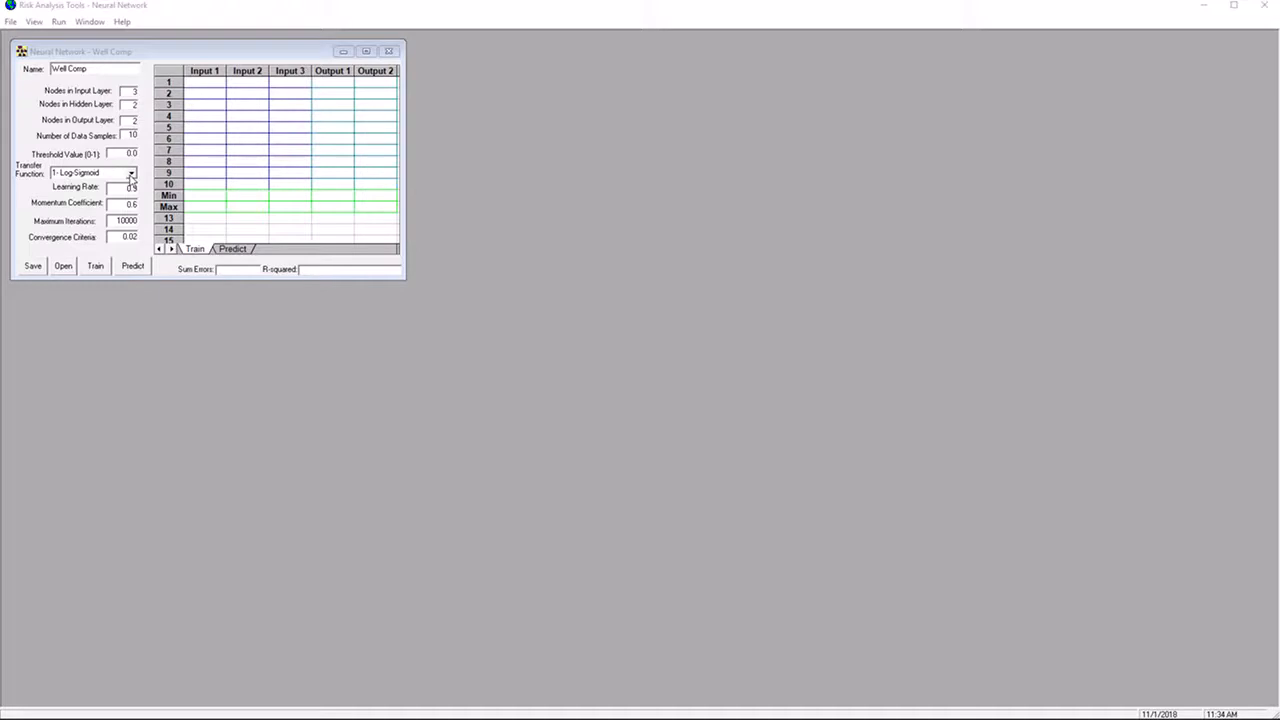
# Review the available transfer functions and the learning rate setting of the Well Comp network
pyautogui.click(130, 174)
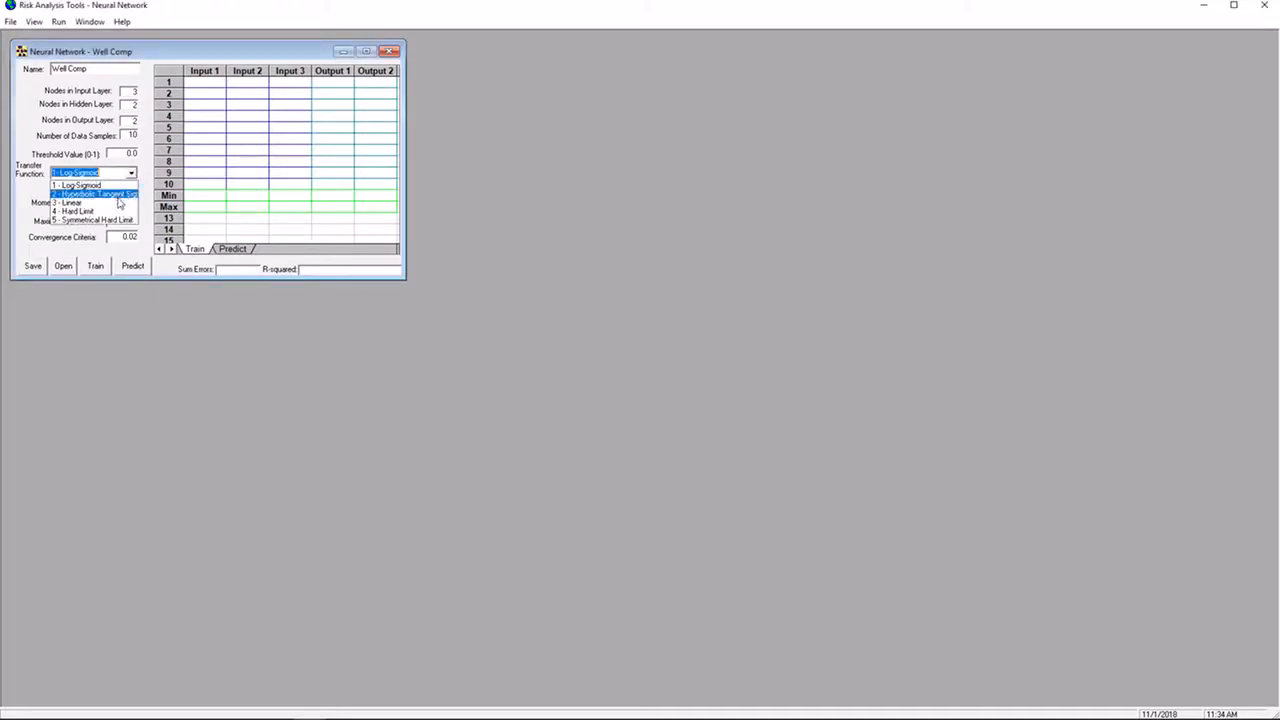
pyautogui.click(33, 151)
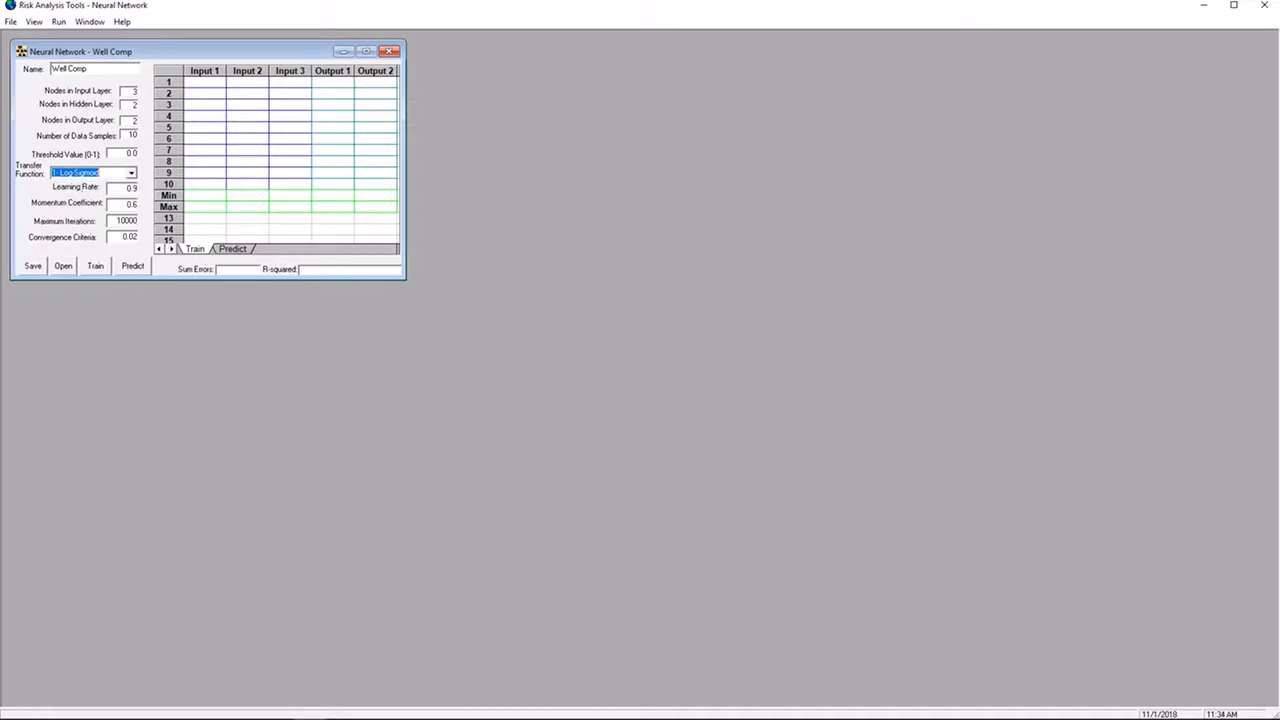
pyautogui.hotkey('alt', 'Tab')
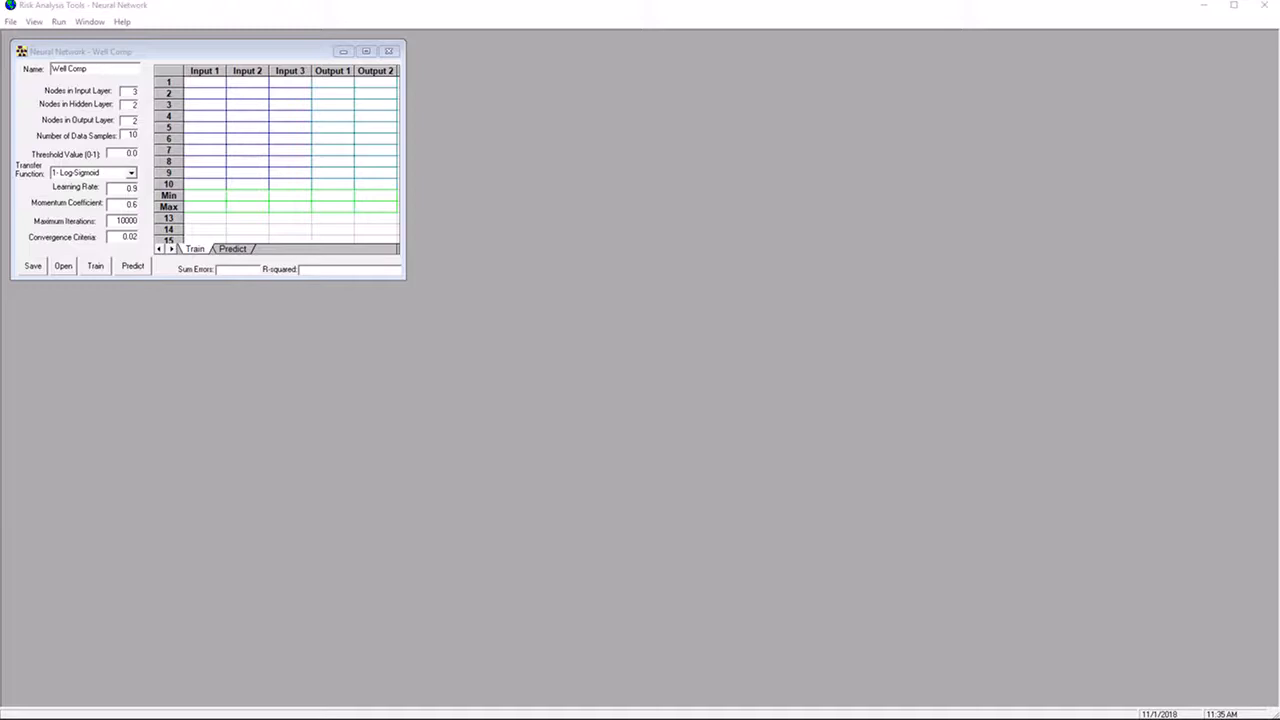
pyautogui.click(121, 190)
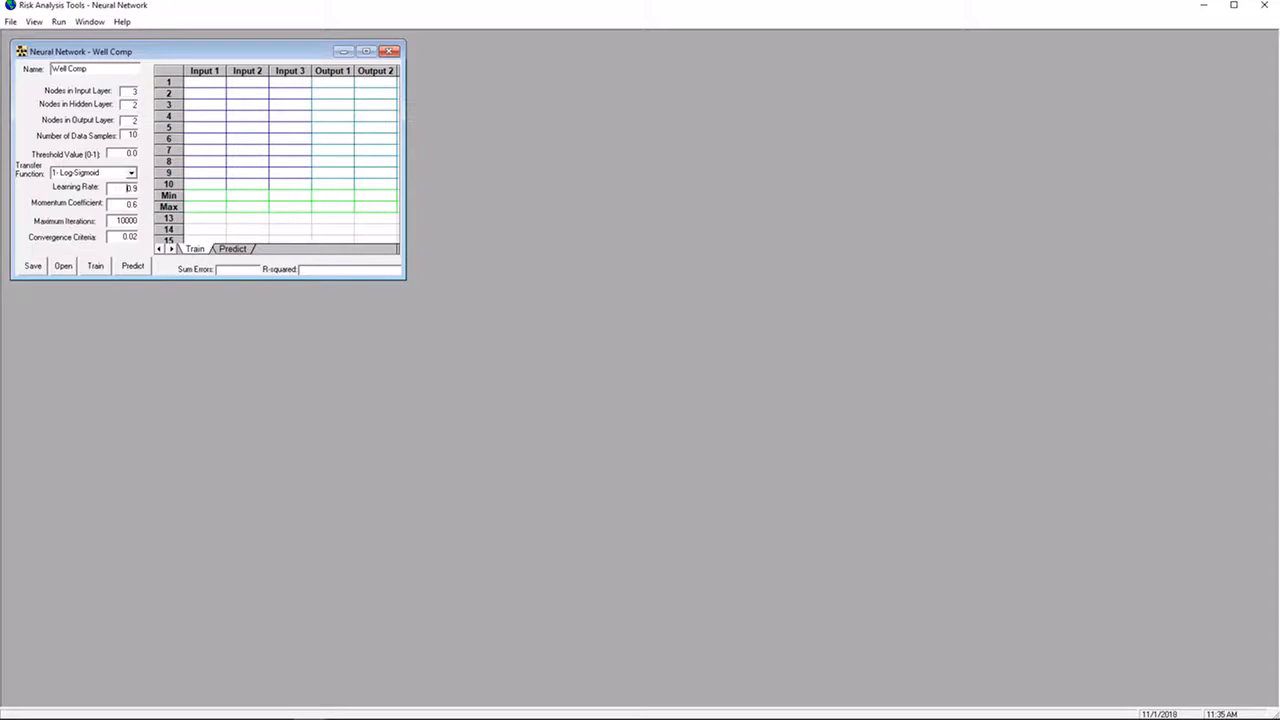
pyautogui.hotkey('alt', 'Tab')
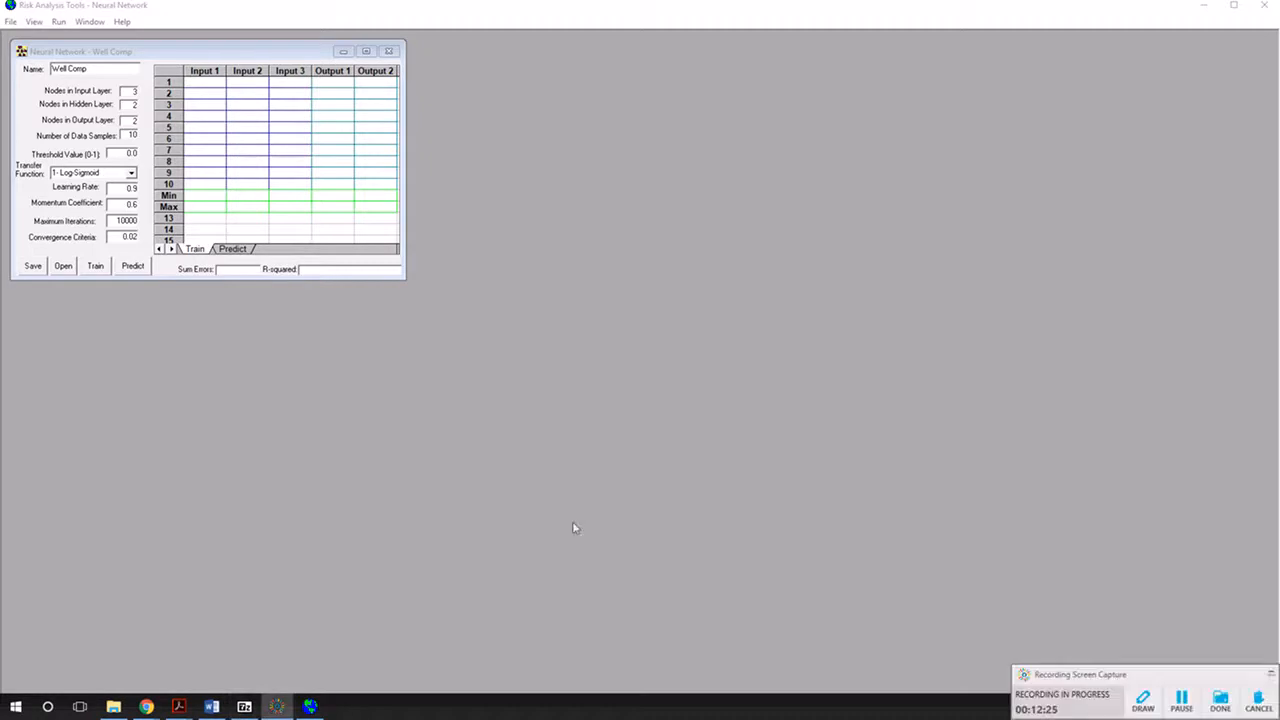
pyautogui.click(1183, 704)
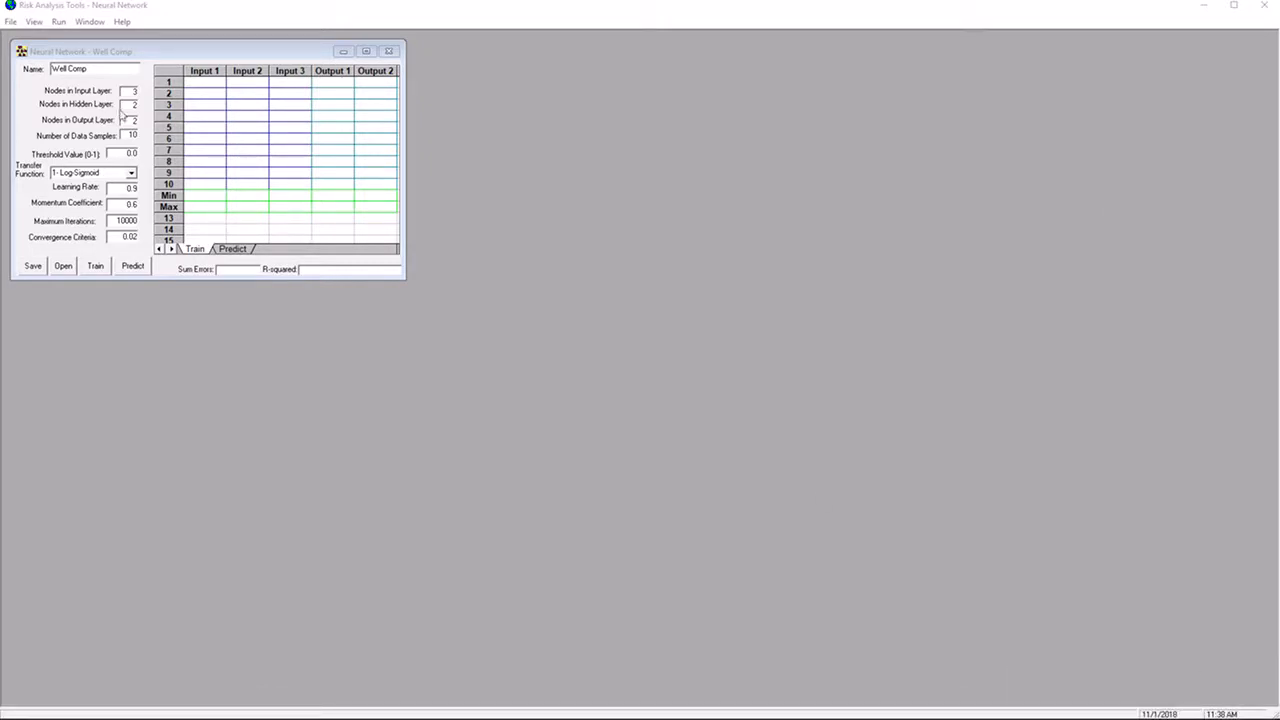
# Rename the Input 1 column header of the training table to Ft. Sand
pyautogui.click(210, 80)
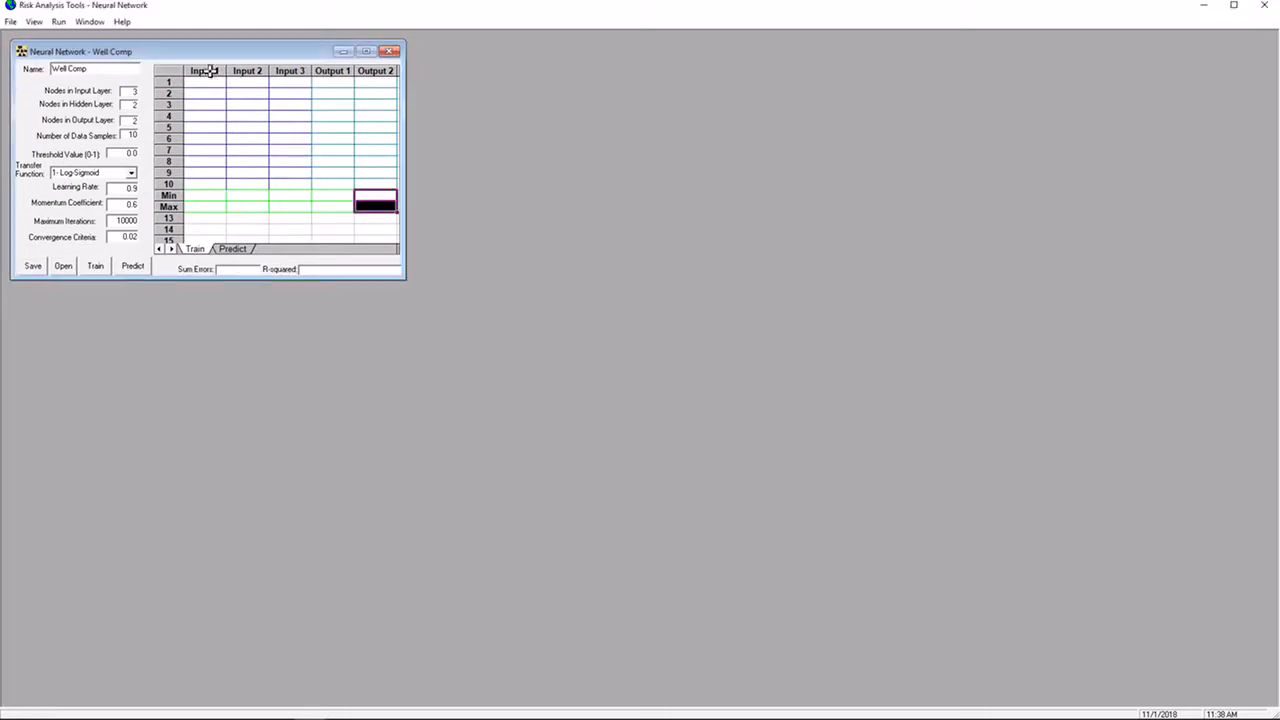
pyautogui.click(209, 80)
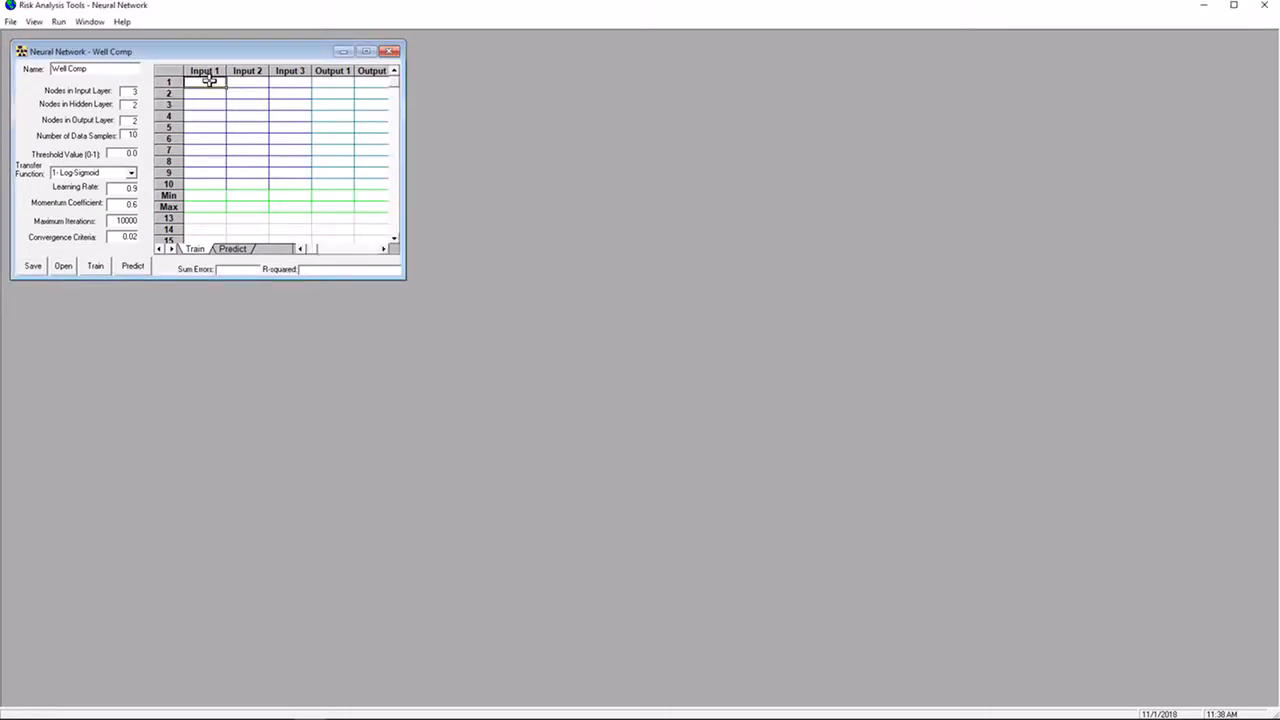
pyautogui.hotkey('alt', 'Tab')
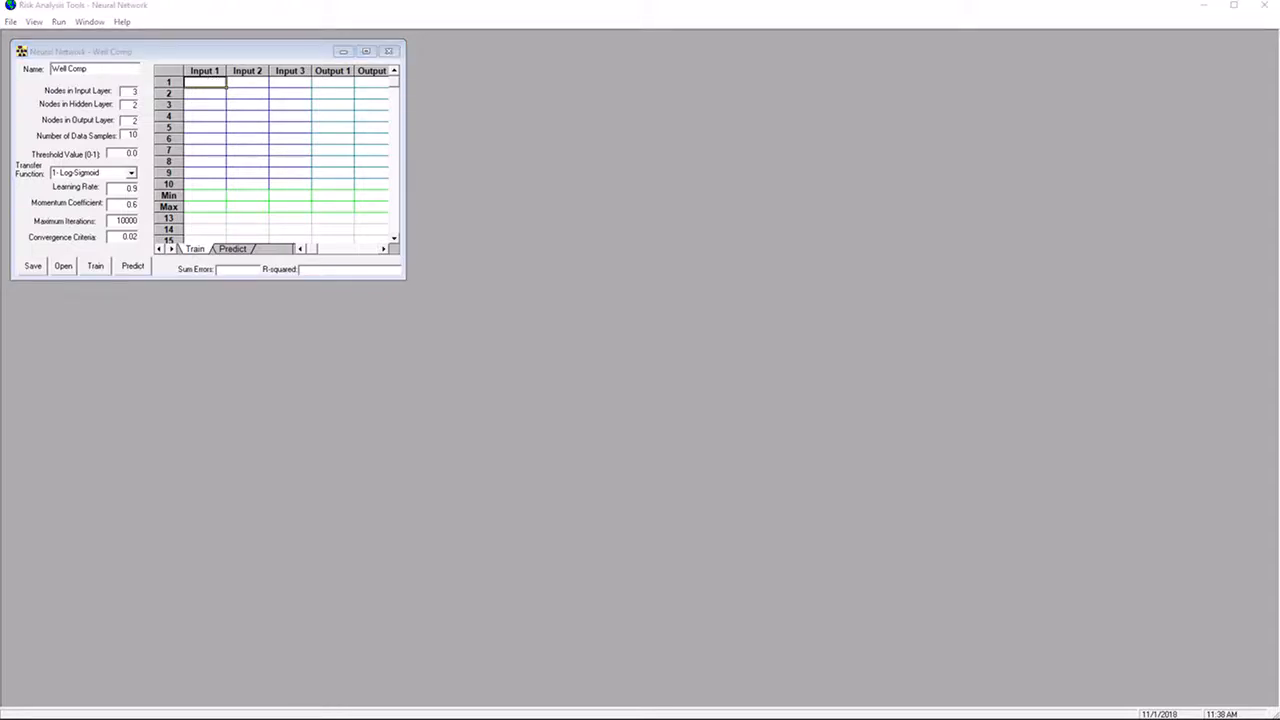
pyautogui.click(199, 72)
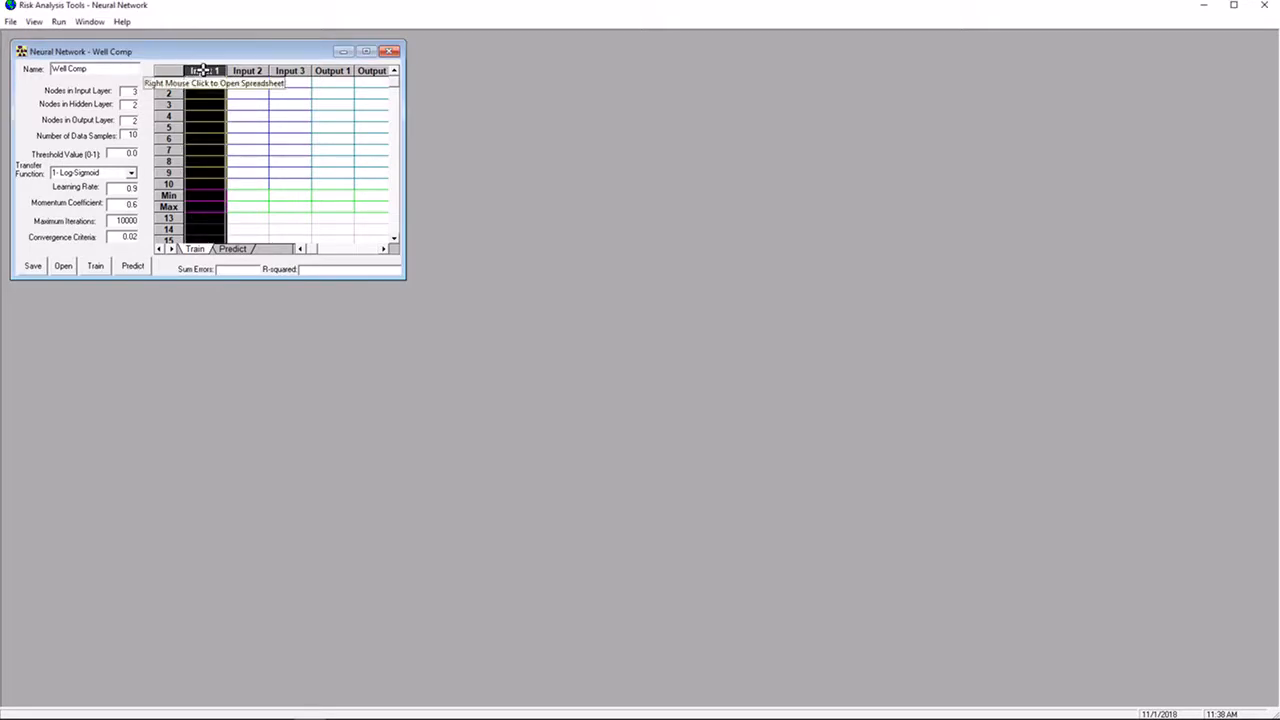
pyautogui.doubleClick(203, 70)
pyautogui.press('BackSpace')
pyautogui.write('Ft. Sand')
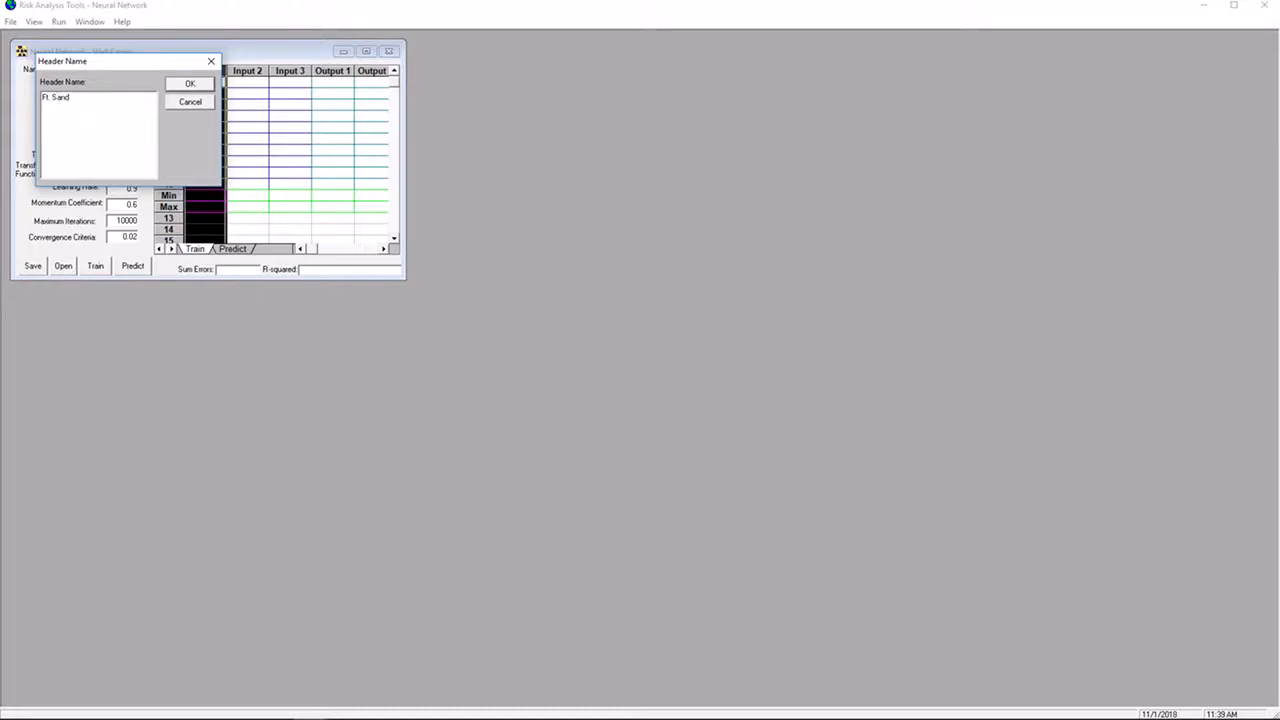
pyautogui.click(203, 85)
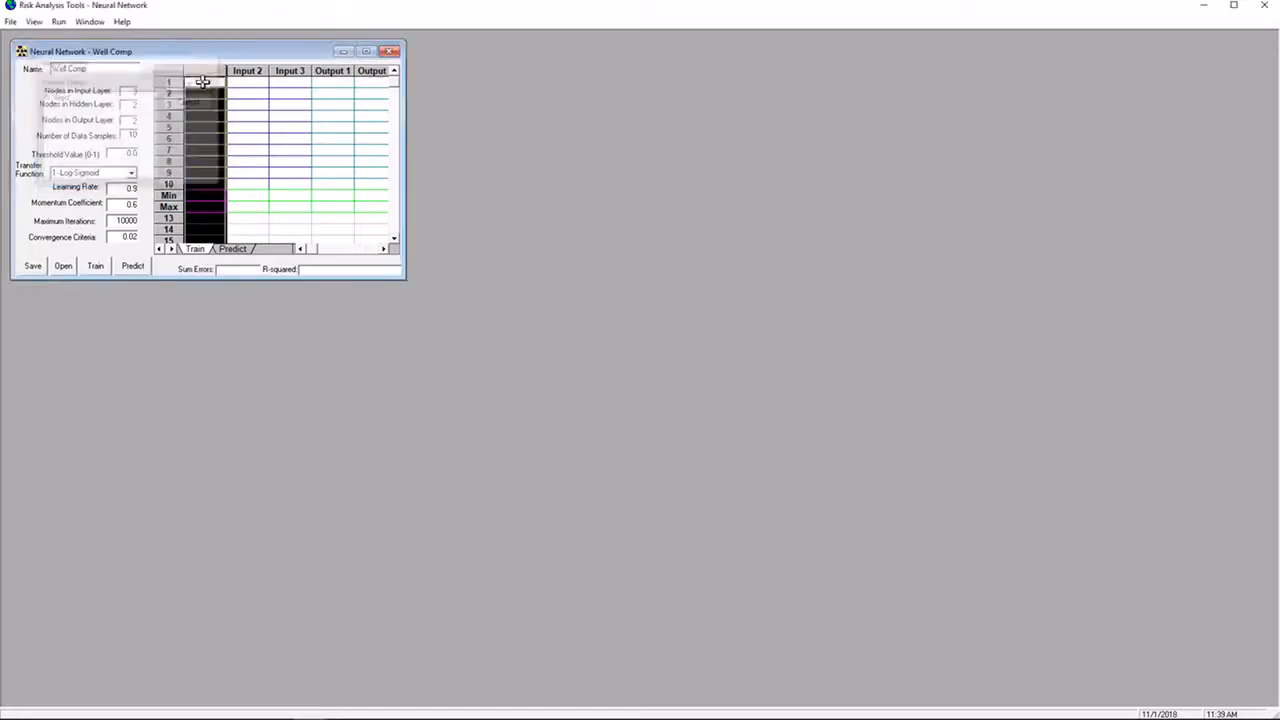
# Rename the Input 2 column header to "Max. Por." in the training table
pyautogui.click(249, 70)
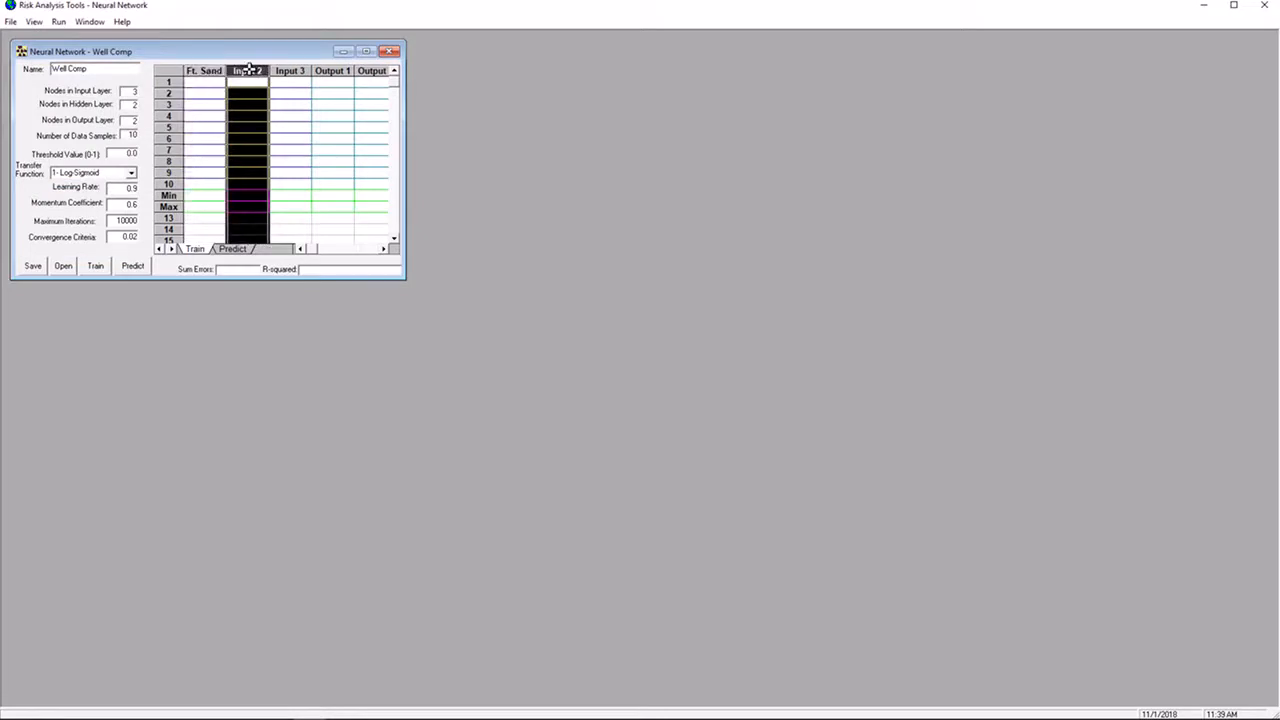
pyautogui.doubleClick(249, 70)
pyautogui.write('Max. Por')
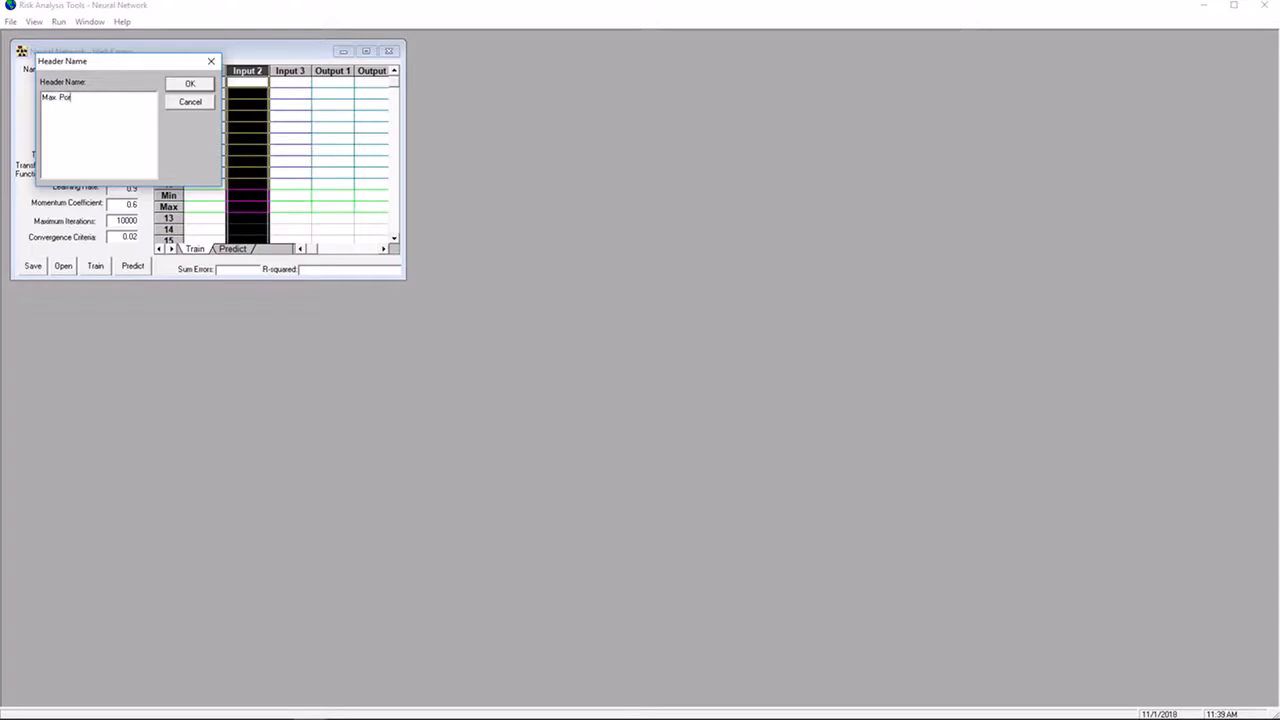
pyautogui.write('.')
pyautogui.click(198, 85)
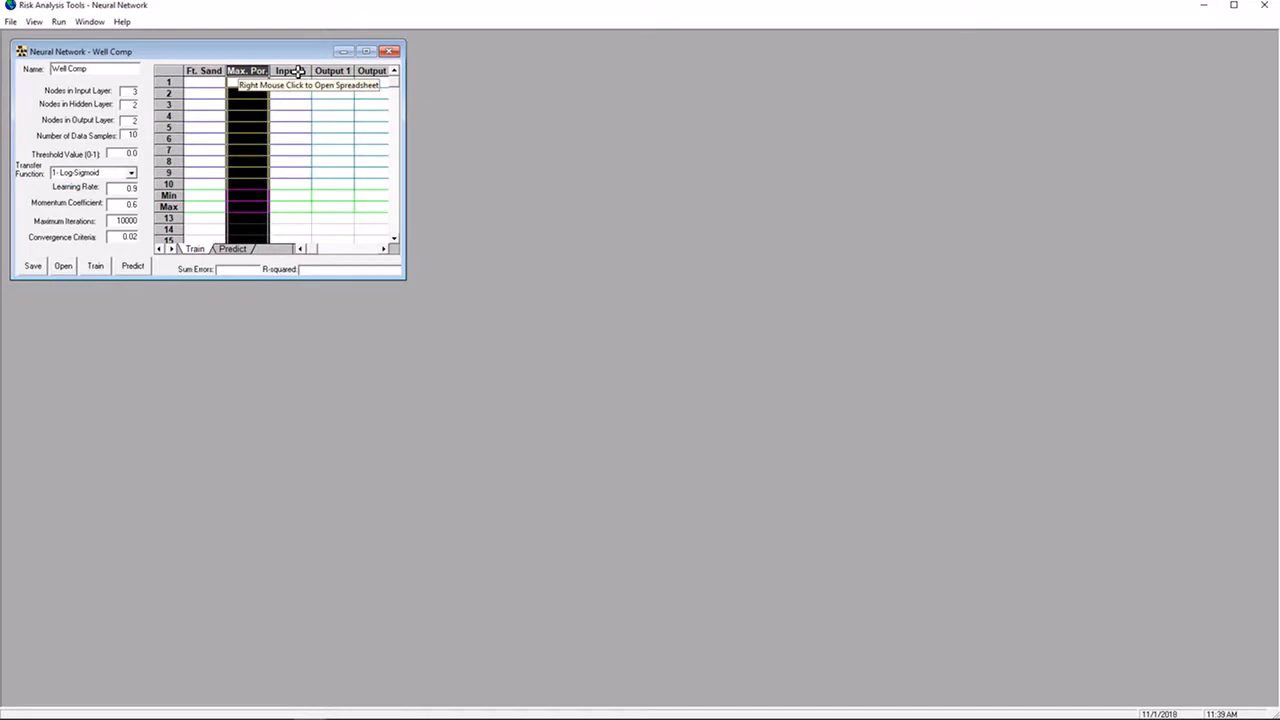
# Rename the Input 3 column header of the training table to Show
pyautogui.doubleClick(292, 70)
pyautogui.write('Show')
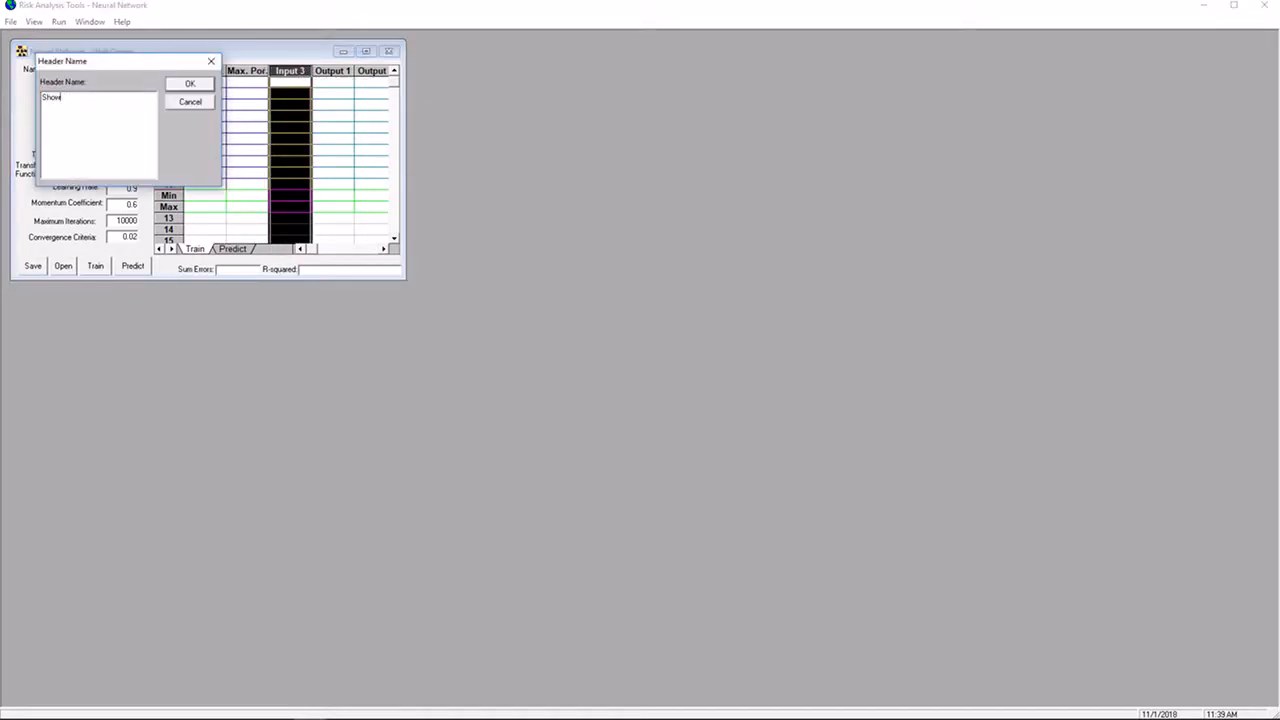
pyautogui.click(185, 84)
pyautogui.click(232, 86)
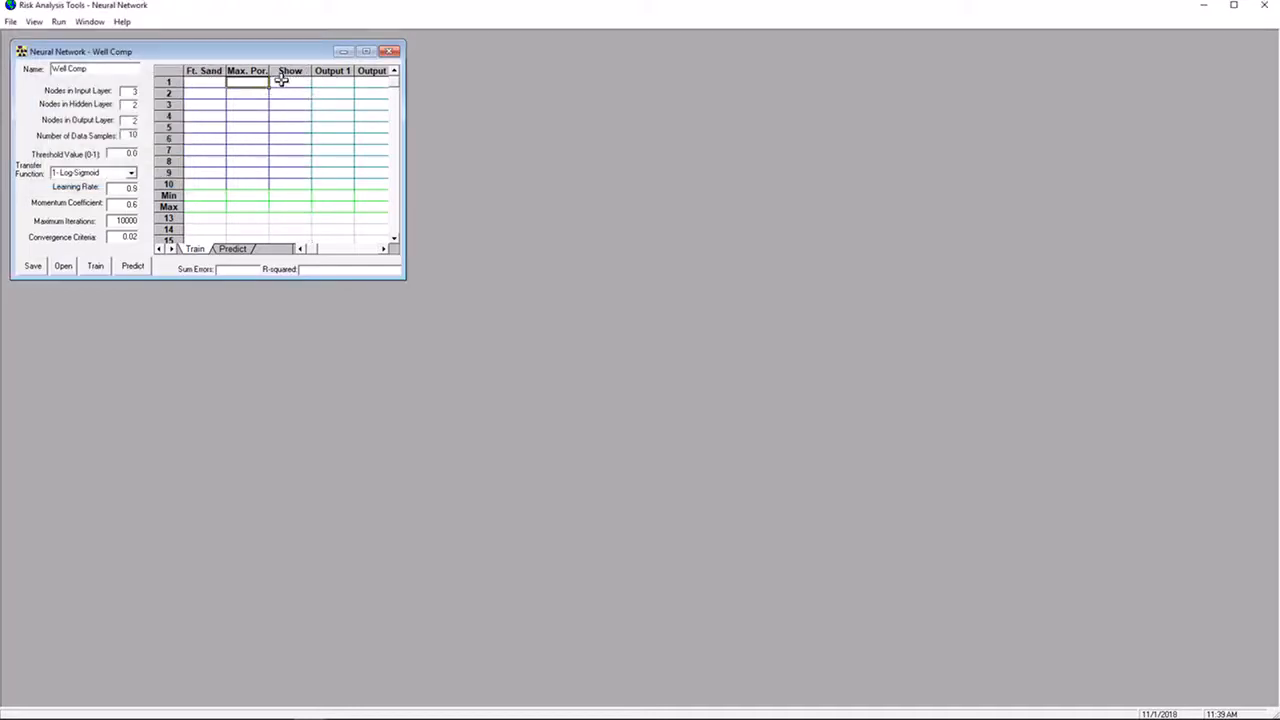
pyautogui.click(335, 70)
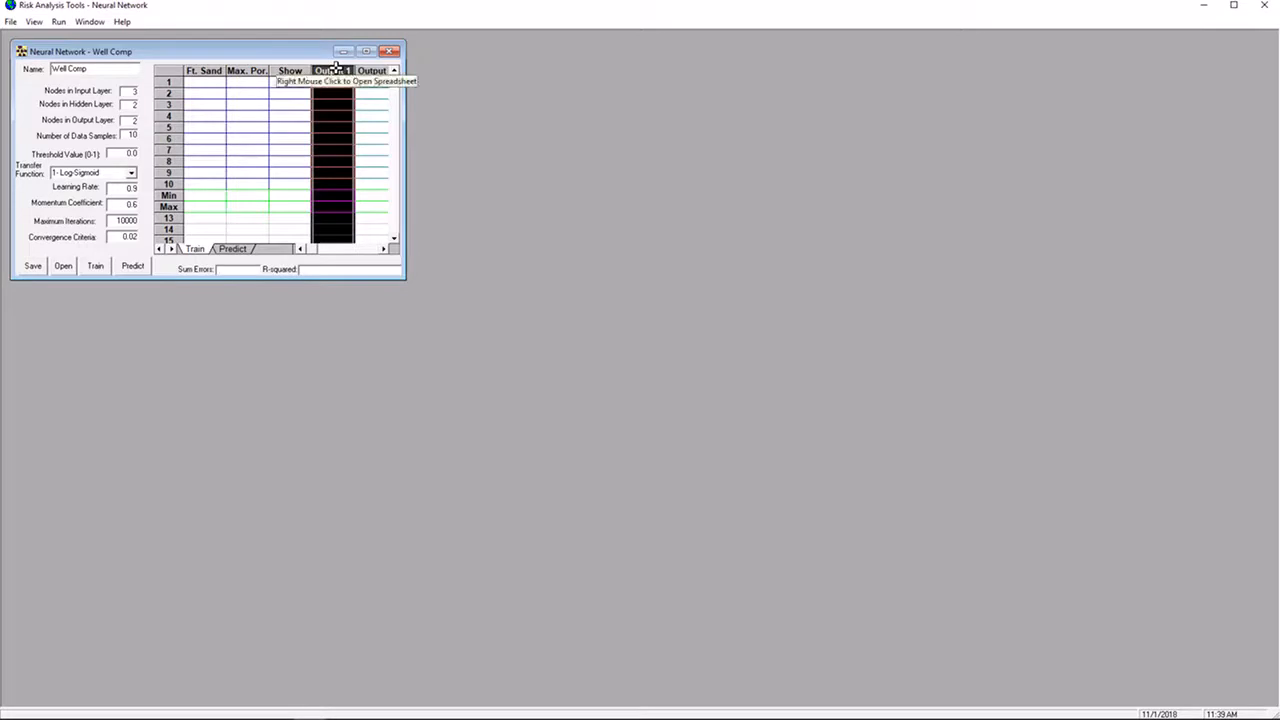
pyautogui.write('Pt. F')
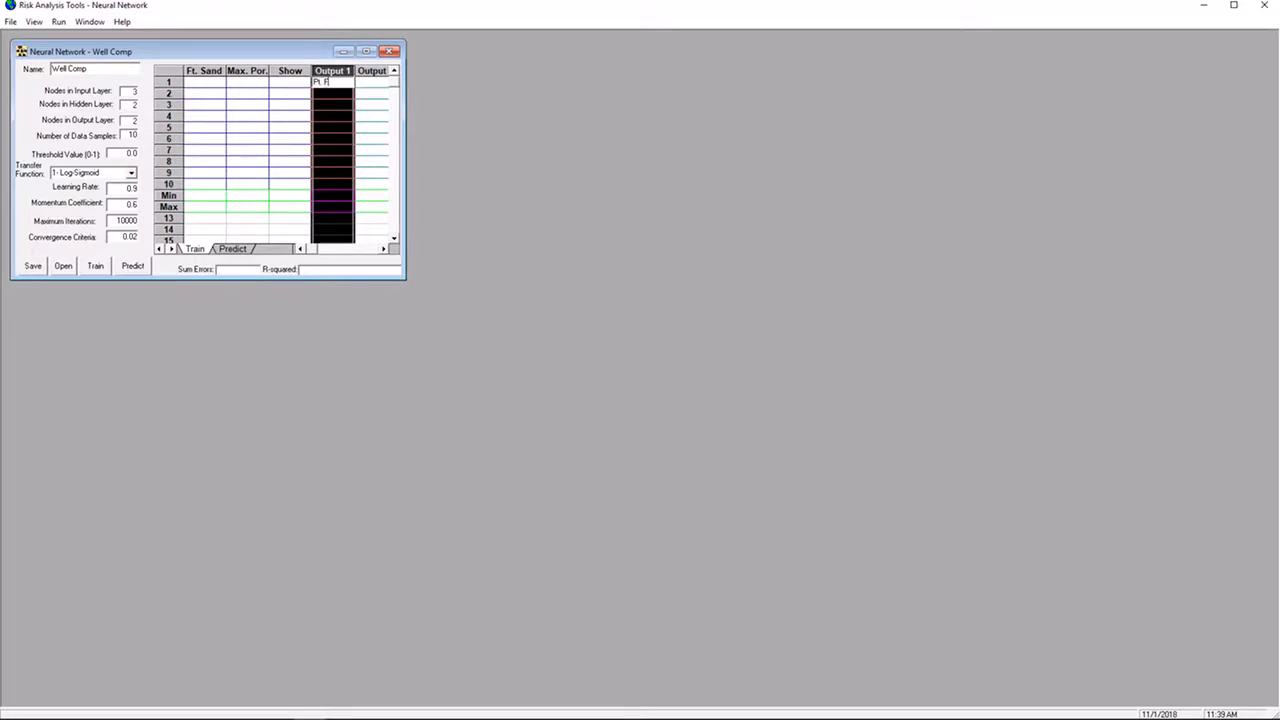
pyautogui.write('er')
pyautogui.press('BackSpace')
pyautogui.press('BackSpace')
pyautogui.press('BackSpace')
pyautogui.press('BackSpace')
pyautogui.press('BackSpace')
pyautogui.press('BackSpace')
pyautogui.press('BackSpace')
# Rename the Output 1 column header of the training table to Op. Flow
pyautogui.click(342, 69)
pyautogui.doubleClick(340, 70)
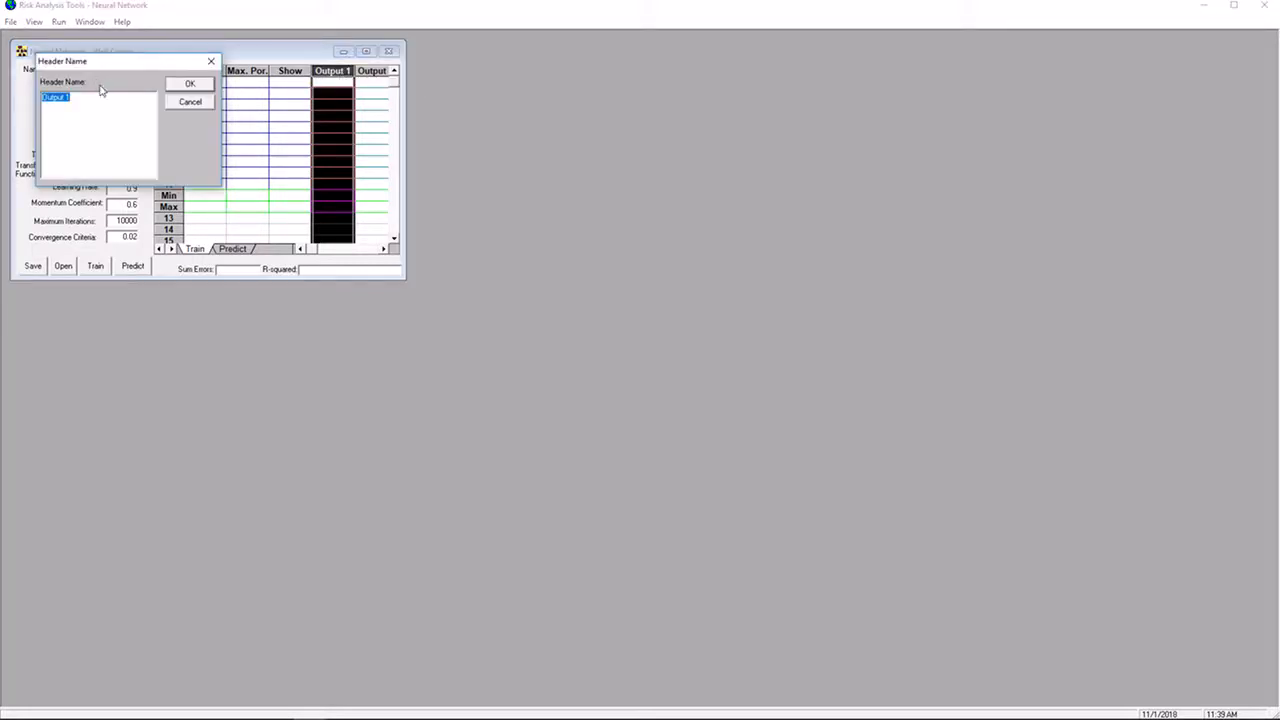
pyautogui.write('Op. Flow')
pyautogui.click(197, 85)
# Rename the Output 2 column header of the training table to 6mo. Prod
pyautogui.doubleClick(371, 71)
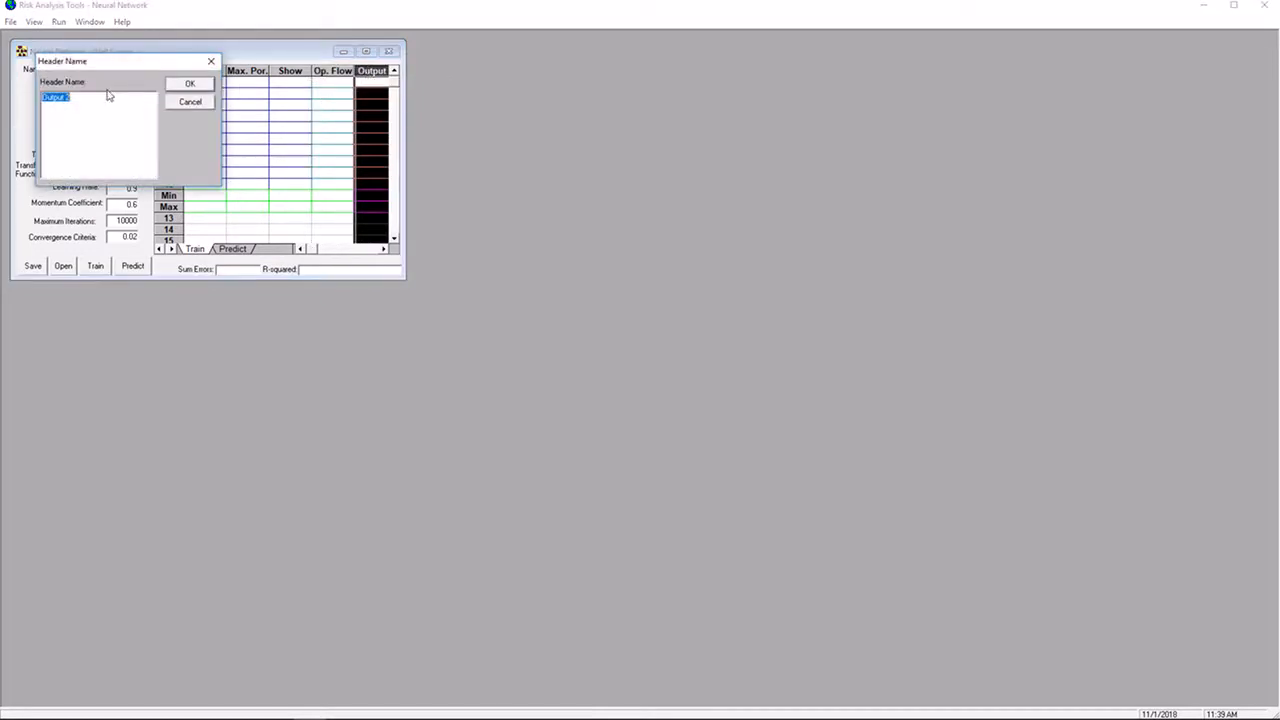
pyautogui.hotkey('alt', 'Tab')
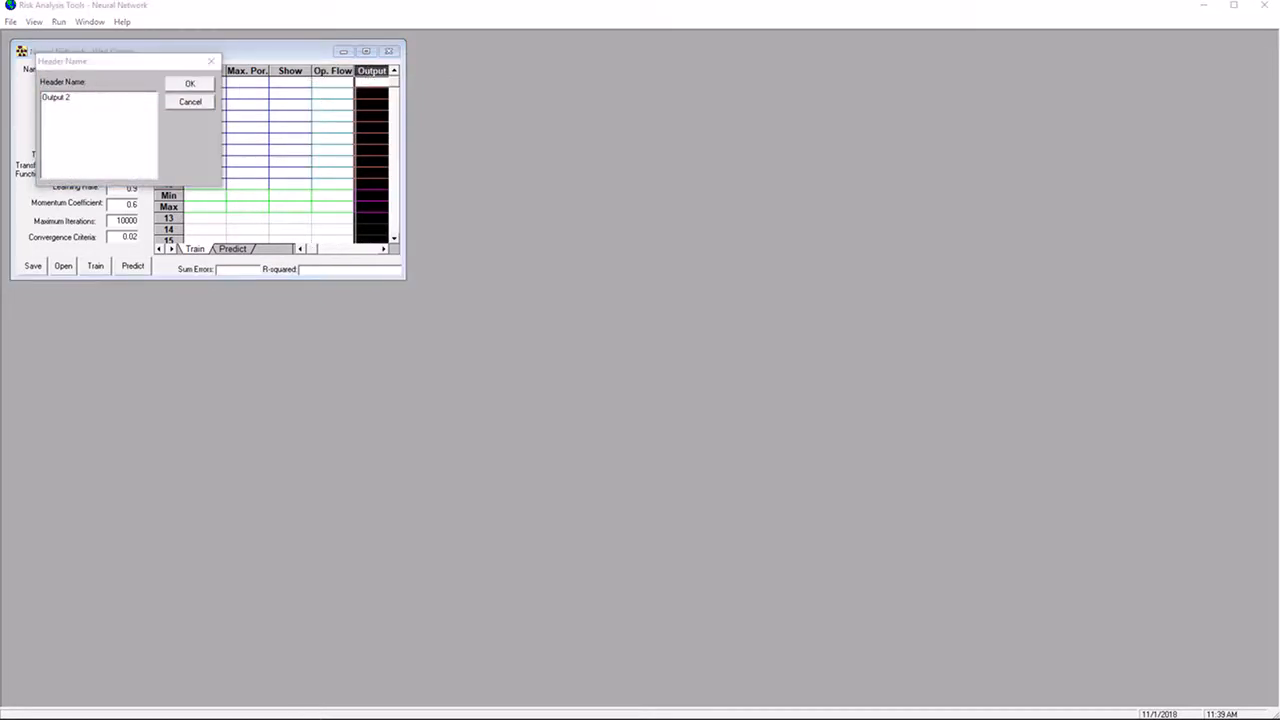
pyautogui.moveTo(92, 98); pyautogui.dragTo(39, 102)
pyautogui.write('R')
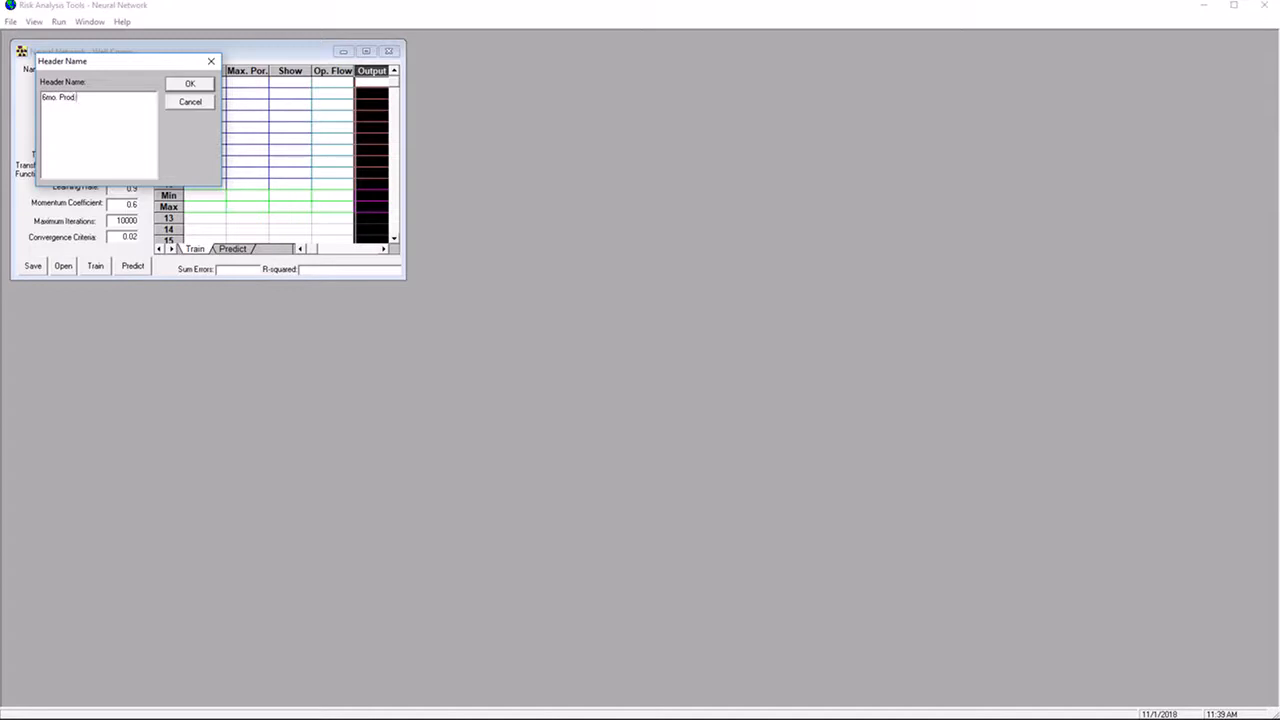
pyautogui.click(187, 85)
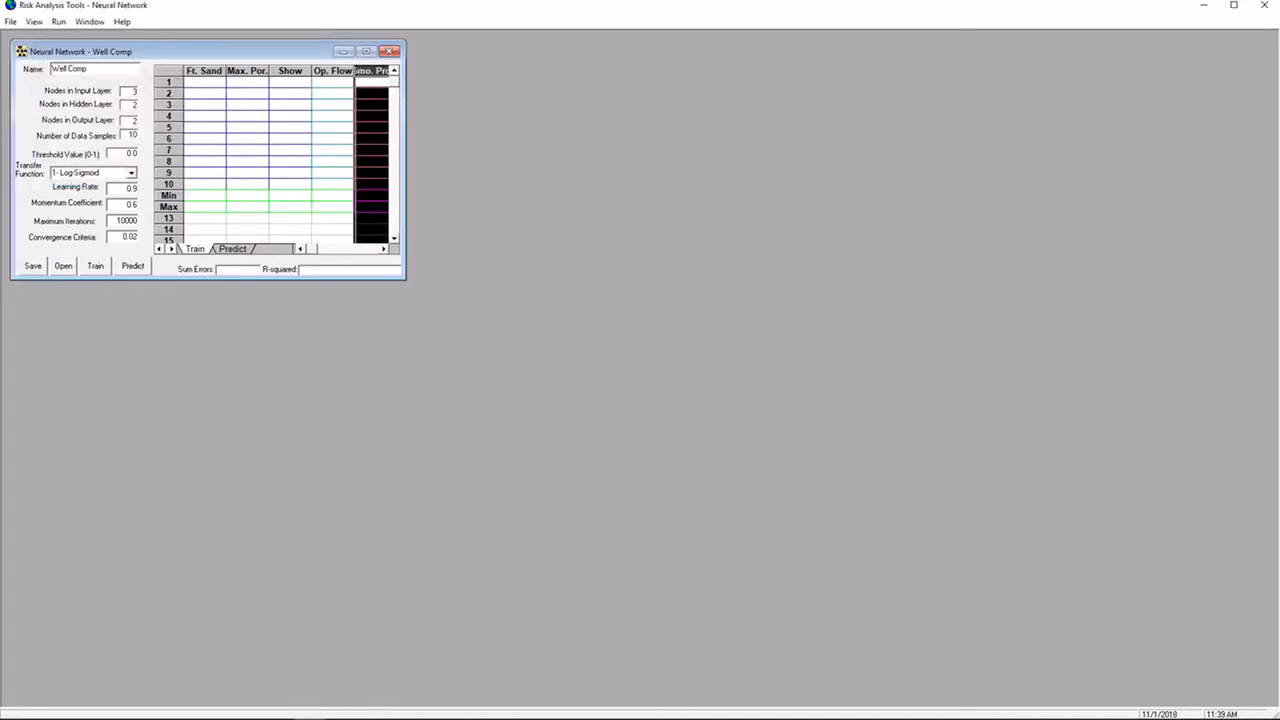
# Enter 10, 44 and 32 as the Ft. Sand values for data samples 1 to 3
pyautogui.hotkey('alt', 'Tab')
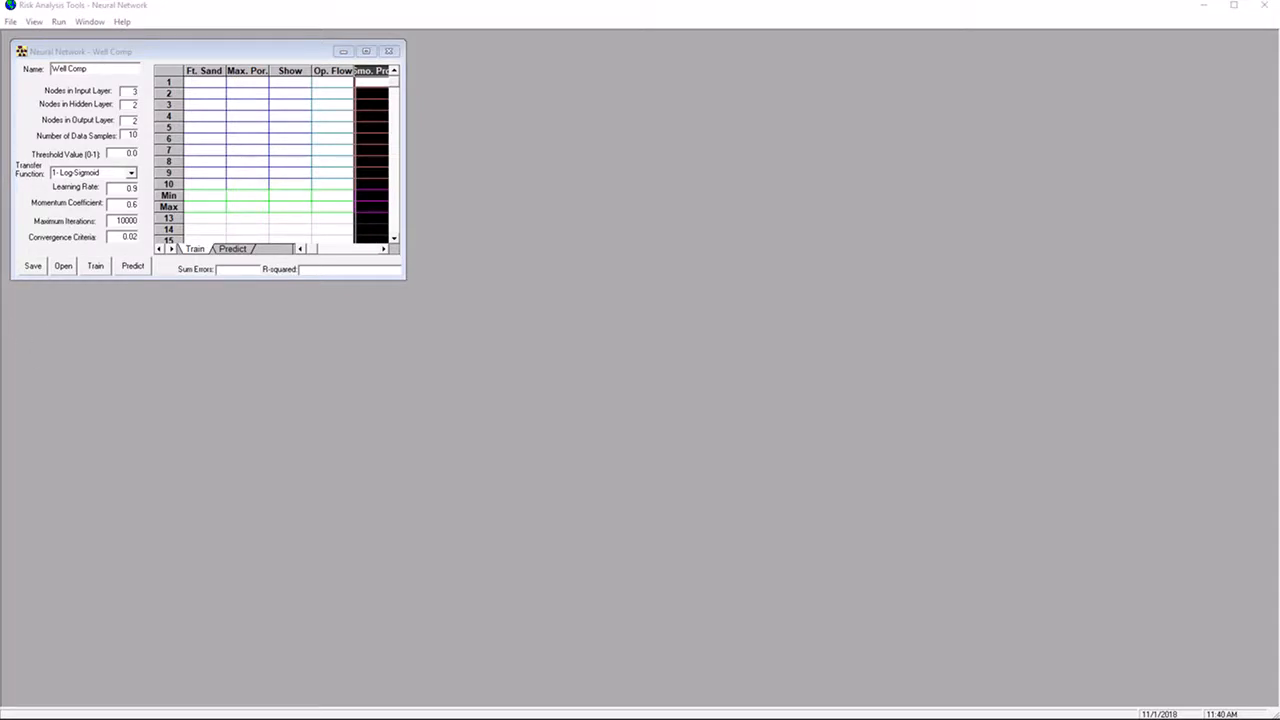
pyautogui.click(305, 255)
pyautogui.click(197, 84)
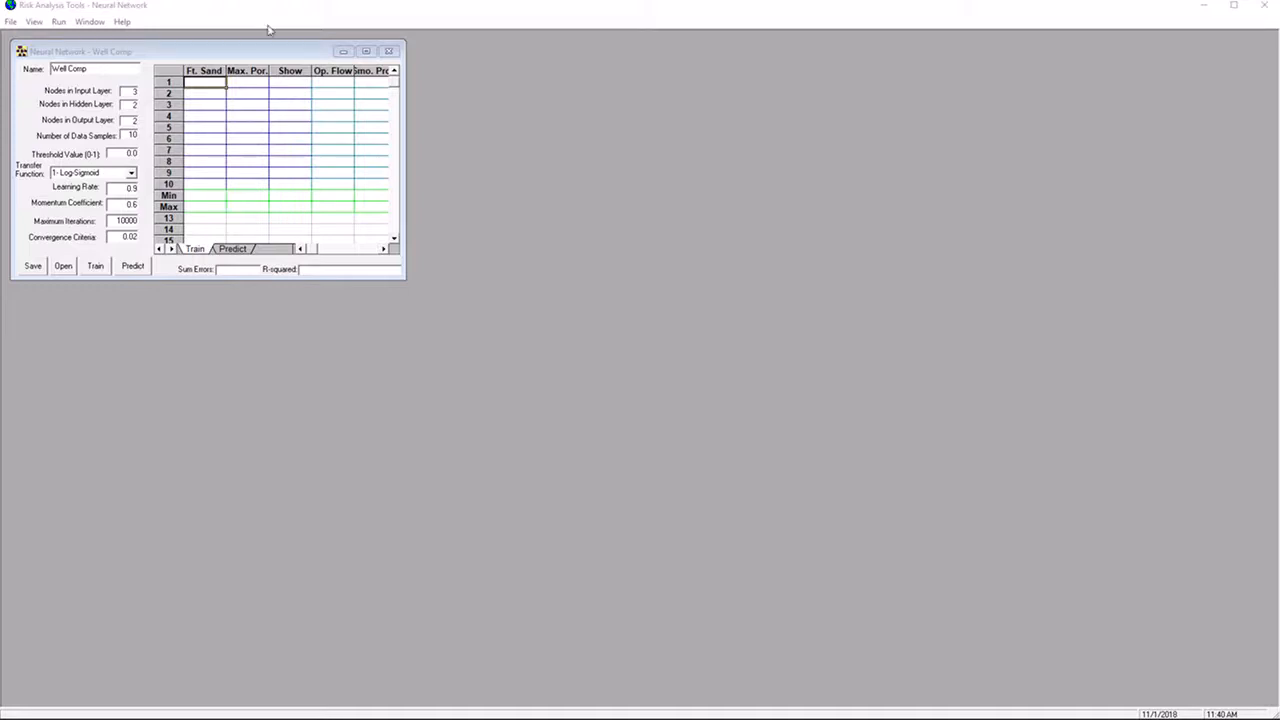
pyautogui.click(204, 83)
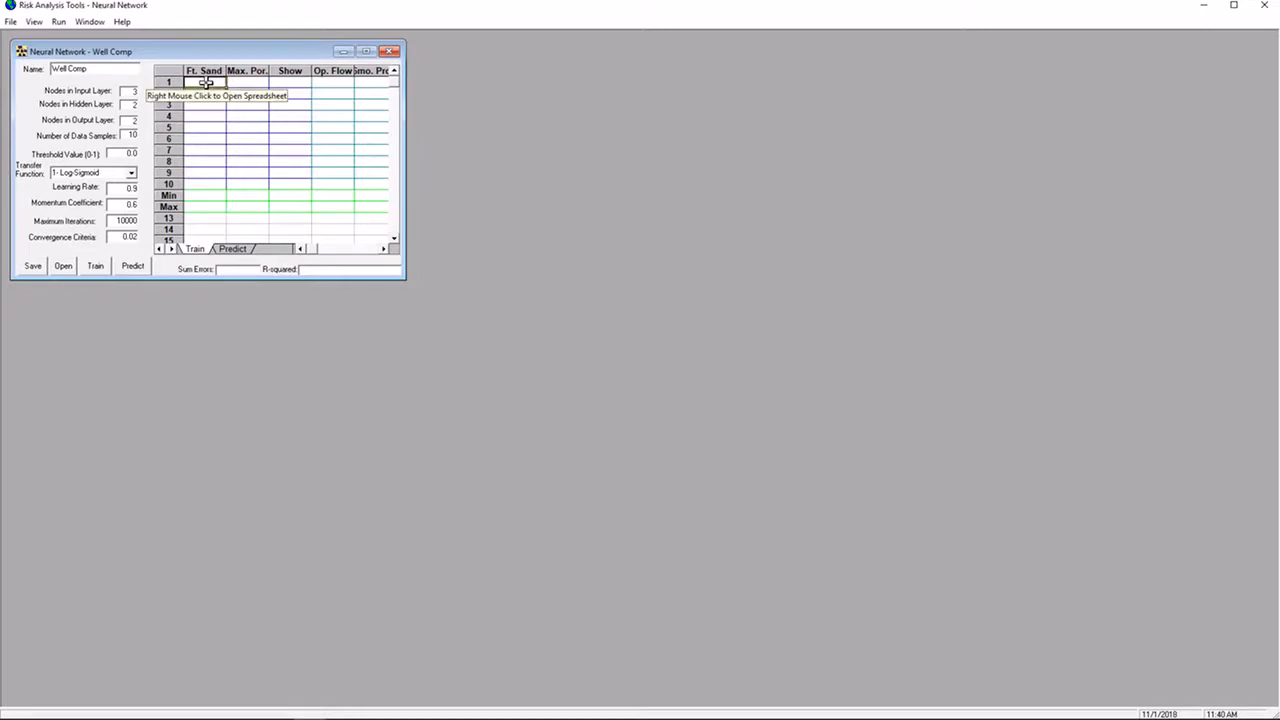
pyautogui.write('10')
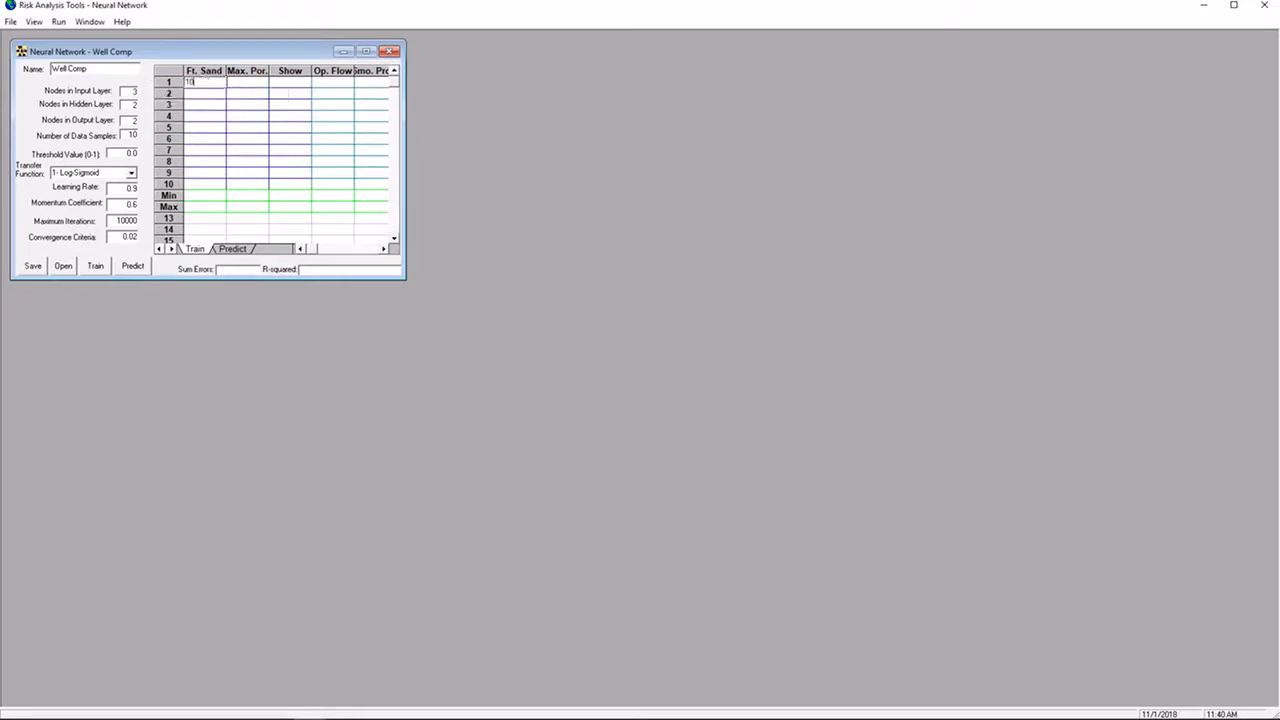
pyautogui.click(213, 91)
pyautogui.write('44')
pyautogui.click(207, 102)
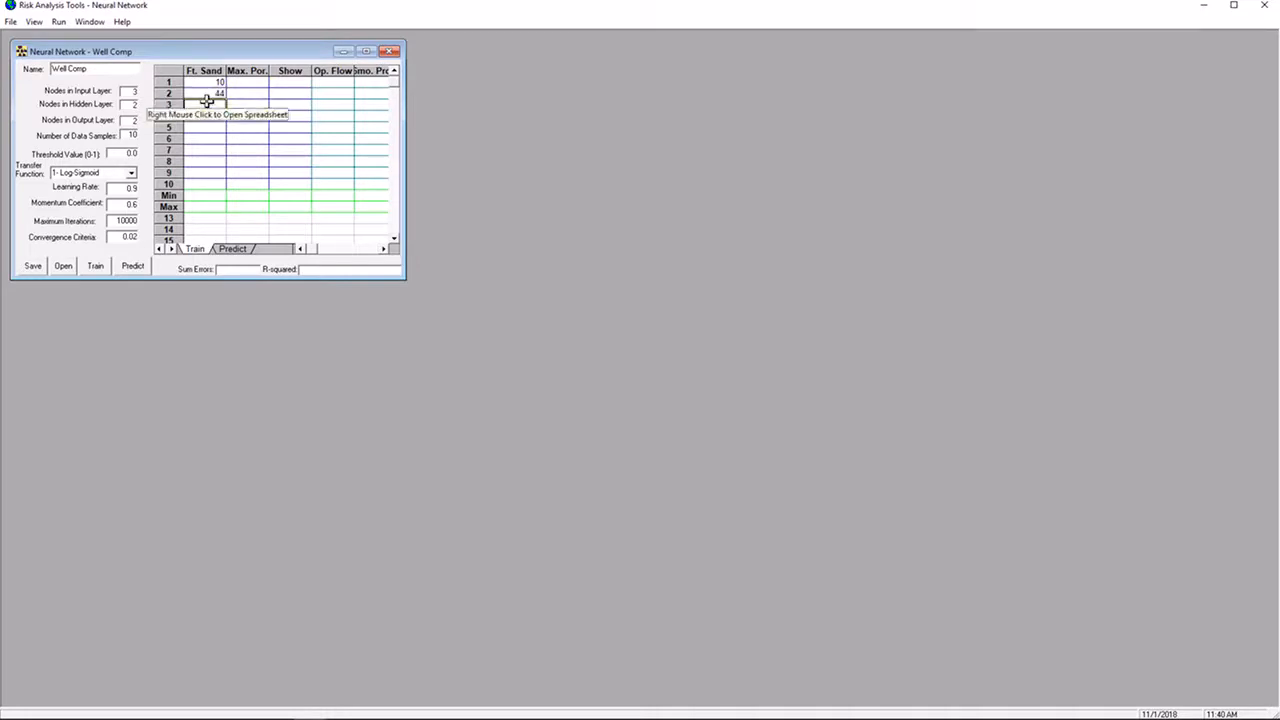
pyautogui.write('32')
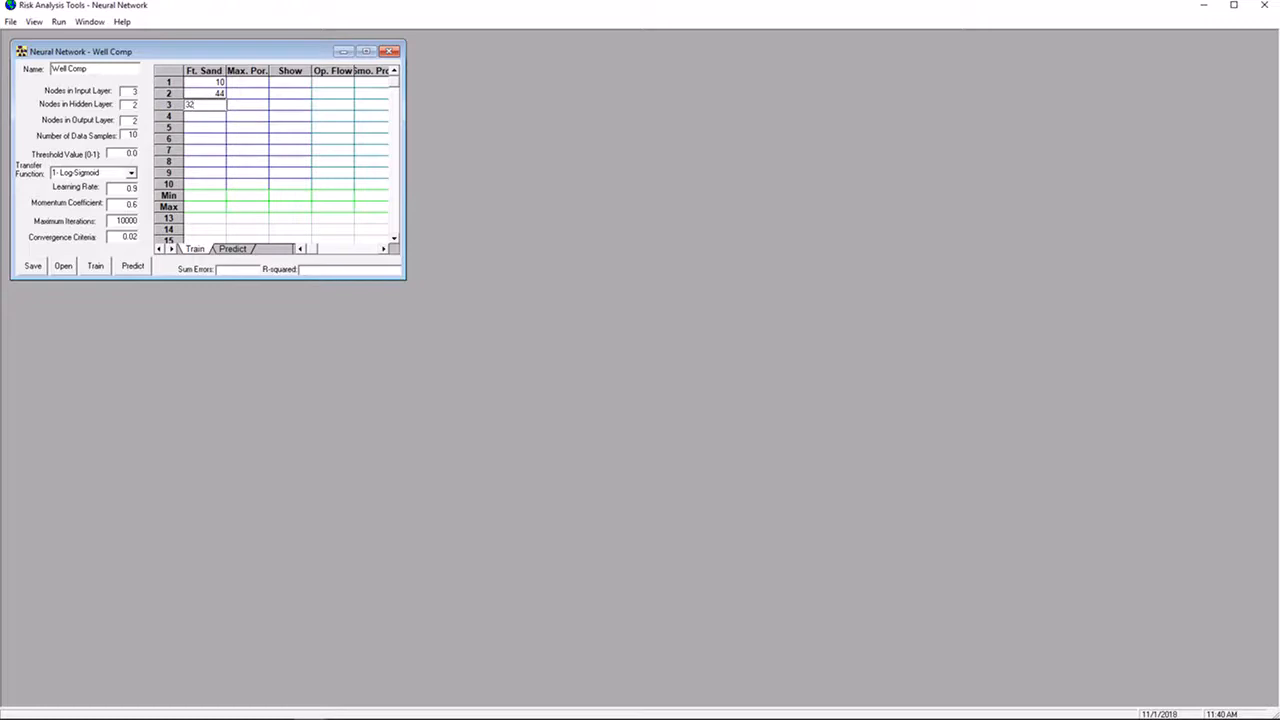
pyautogui.click(296, 185)
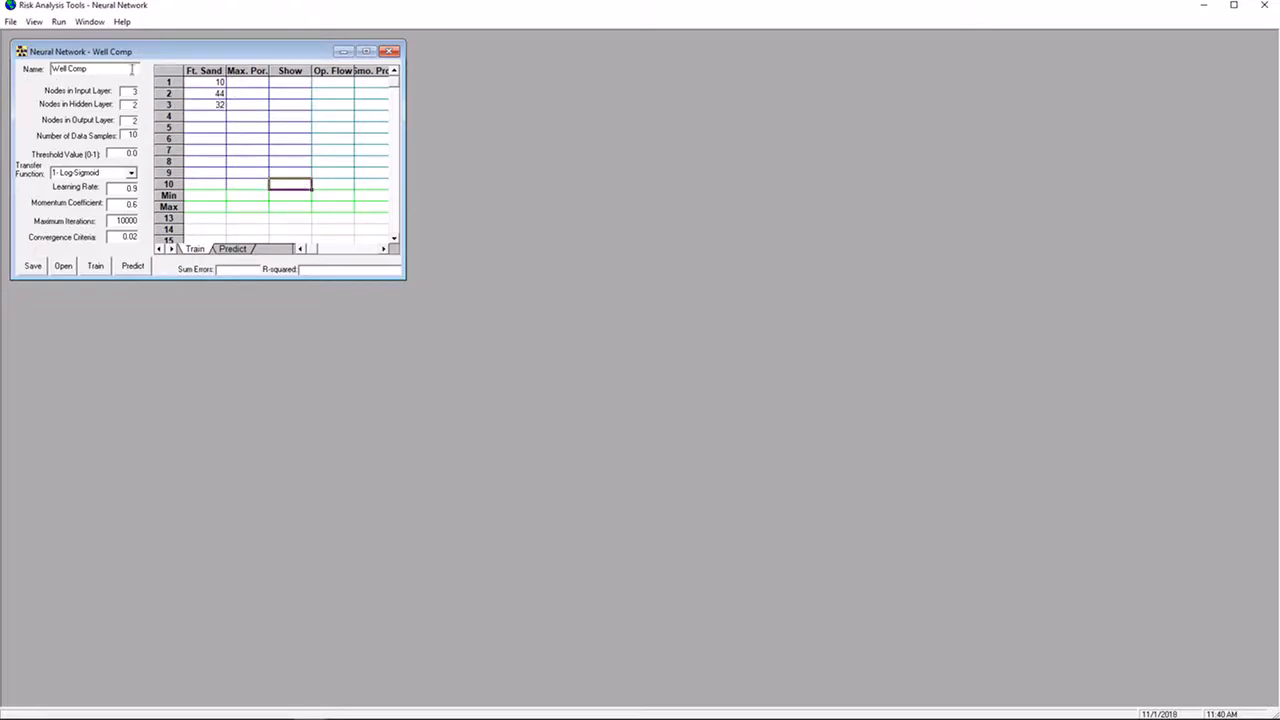
# Open the training table in the Formula One Workbook Designer spreadsheet and select cell F1
pyautogui.click(196, 82)
pyautogui.click(246, 187)
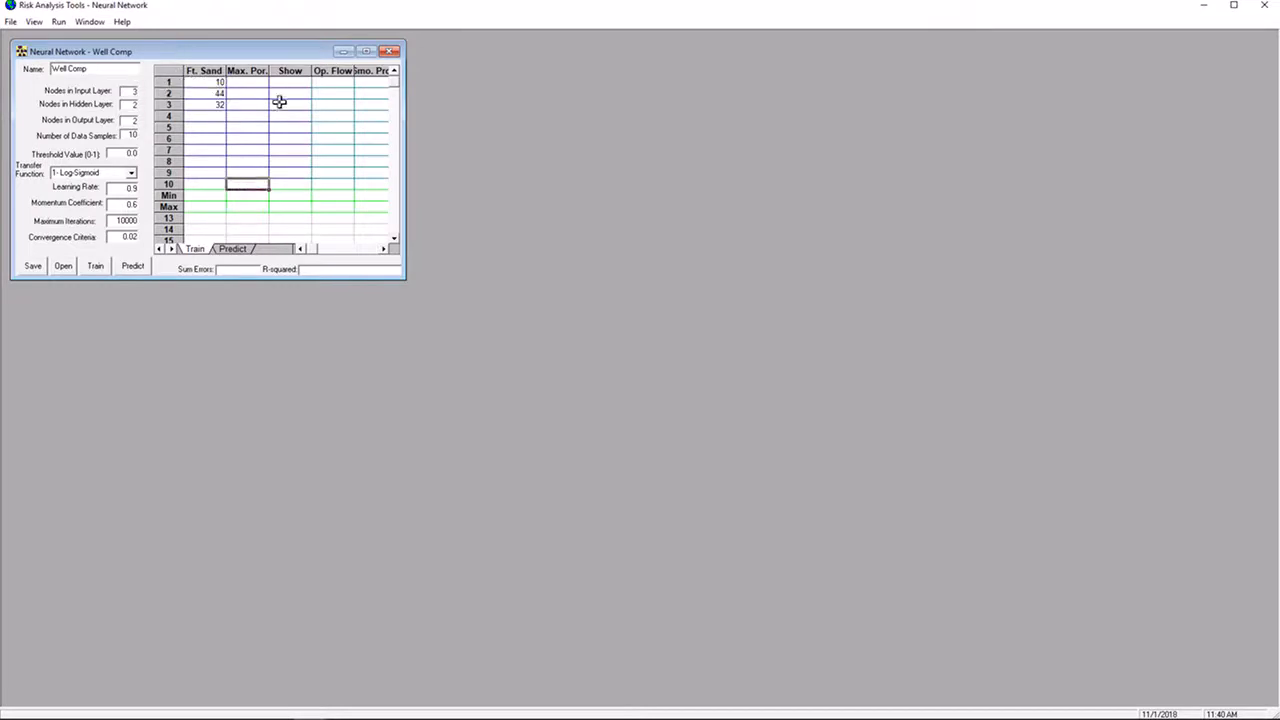
pyautogui.rightClick(206, 82)
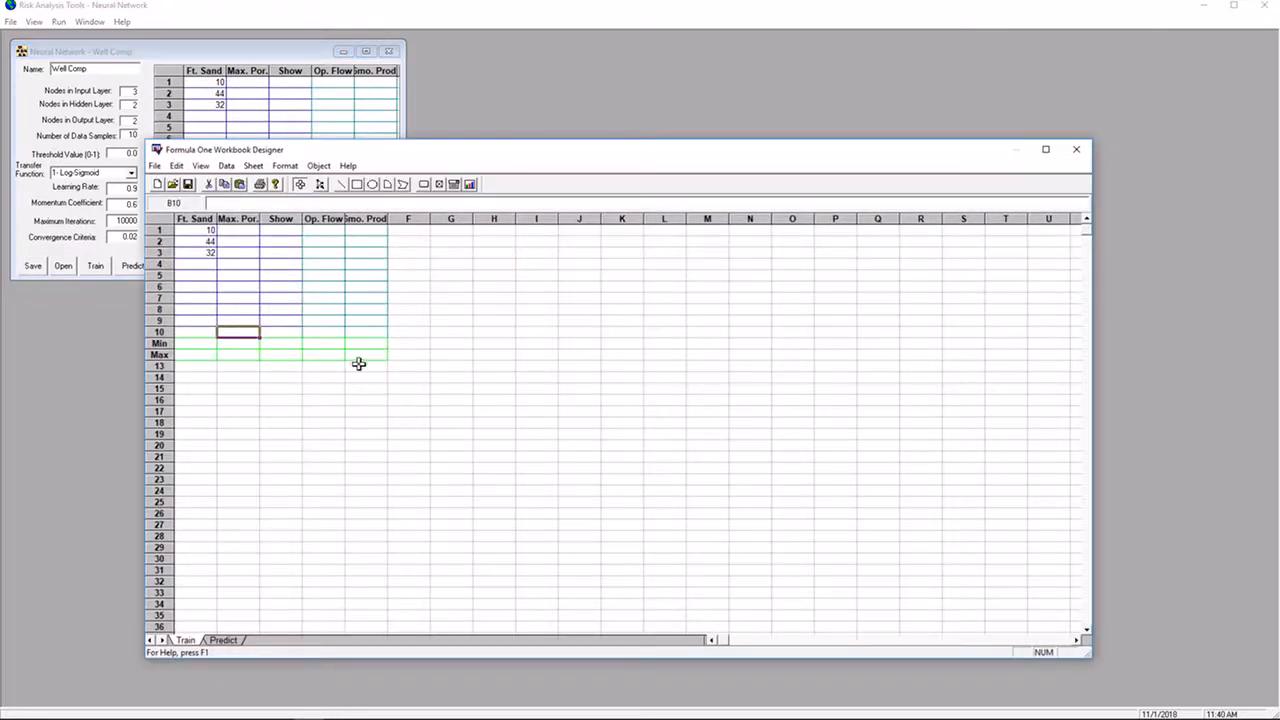
pyautogui.click(451, 265)
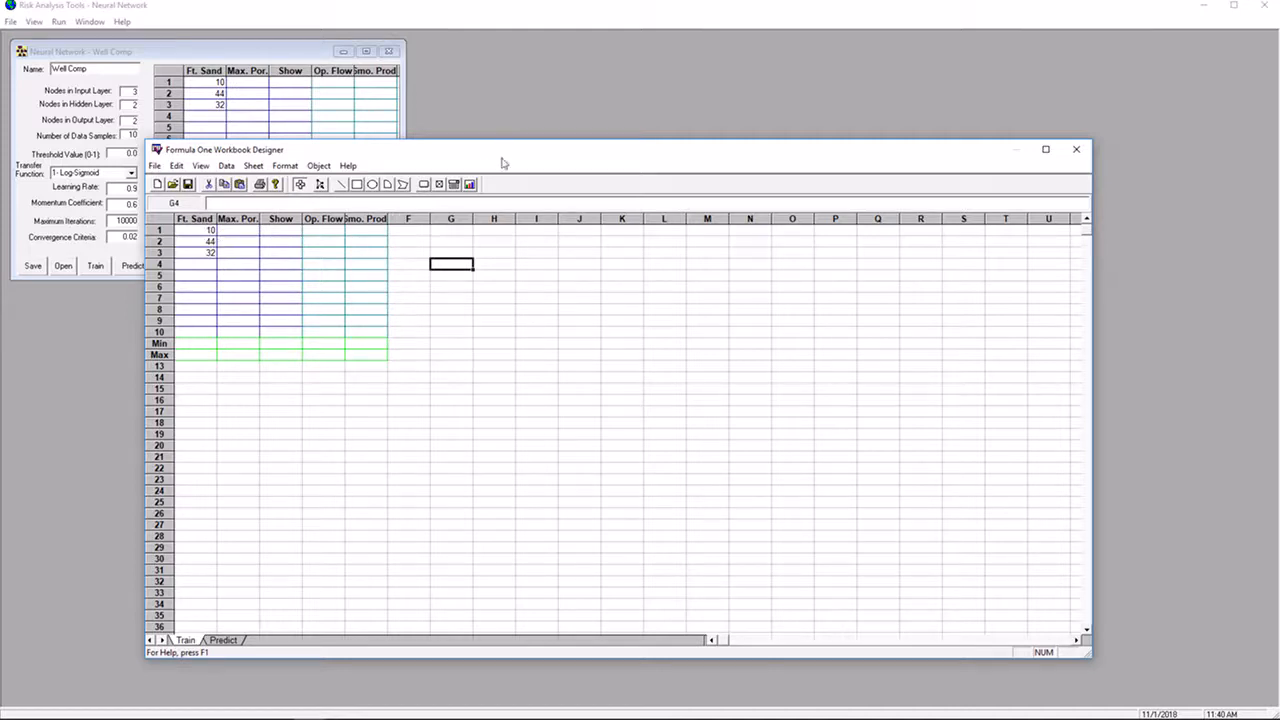
pyautogui.click(408, 230)
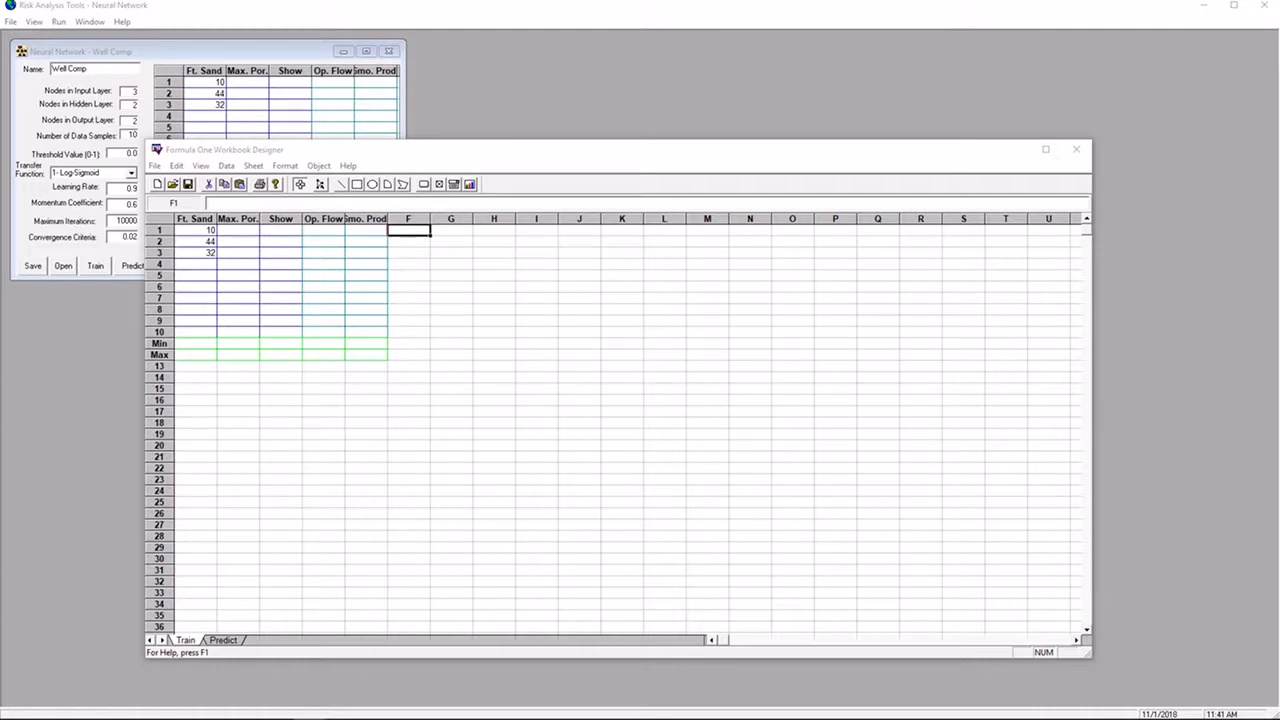
# Extract the neuro3 (1) zip archive from Downloads into the Res Engr Software folder on the Desktop with 7-Zip
pyautogui.moveTo(2, 180); pyautogui.dragTo(375, 139)
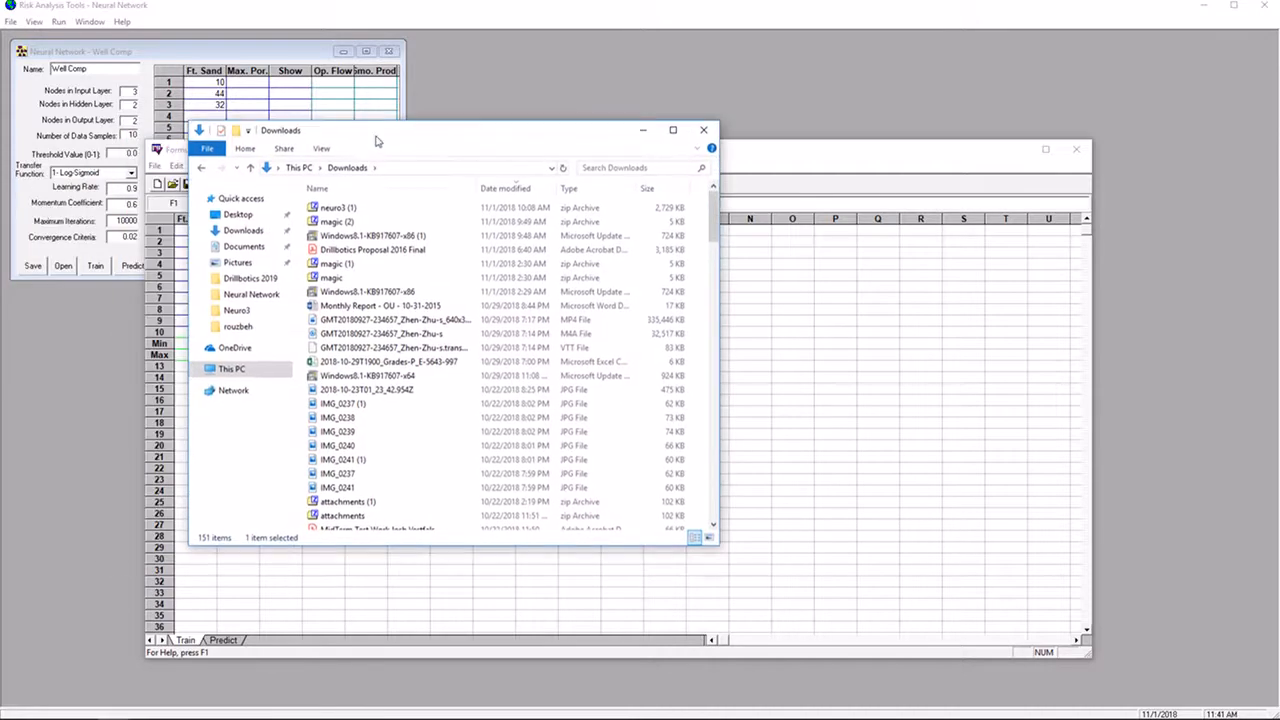
pyautogui.click(347, 207)
pyautogui.rightClick(345, 208)
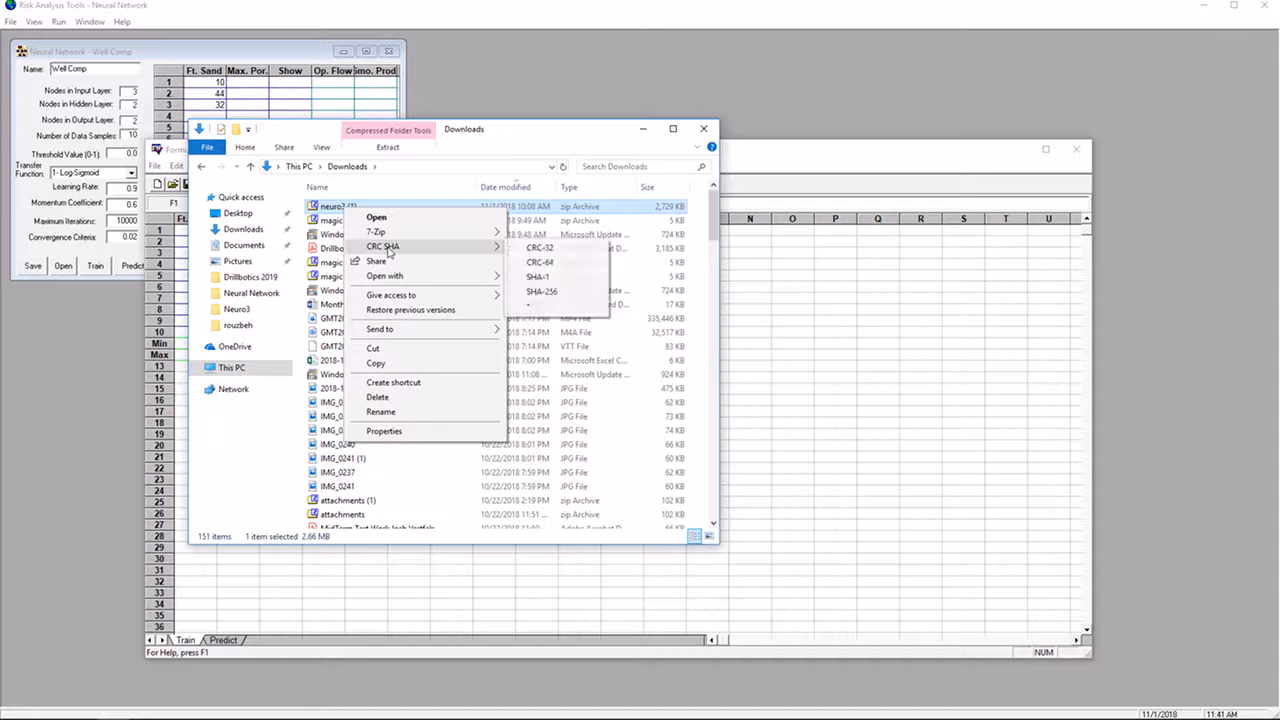
pyautogui.moveTo(412, 236)
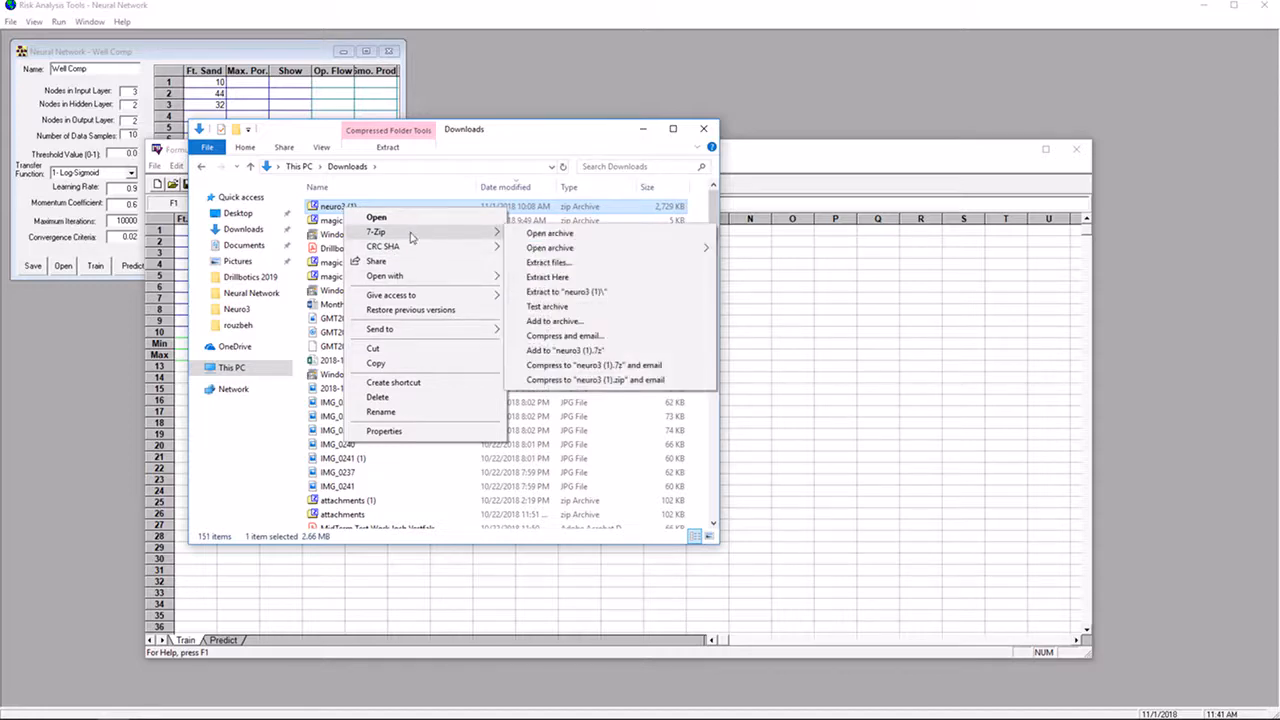
pyautogui.click(547, 263)
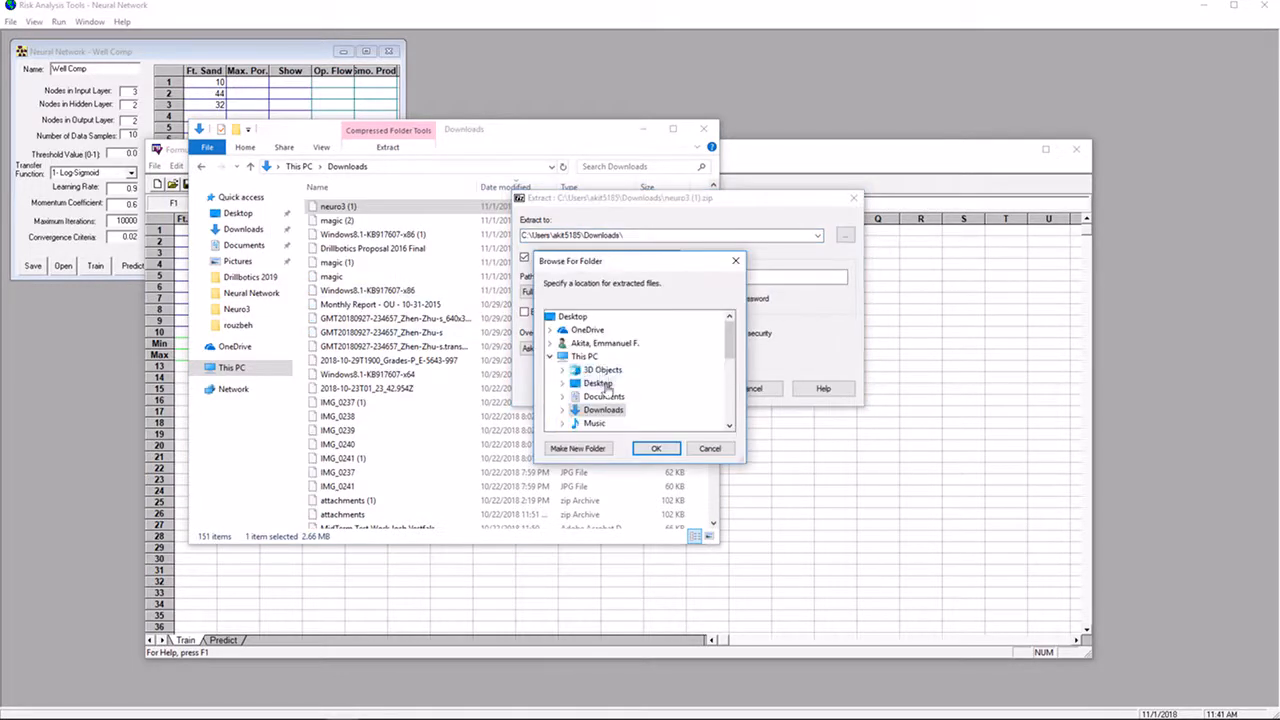
pyautogui.click(601, 386)
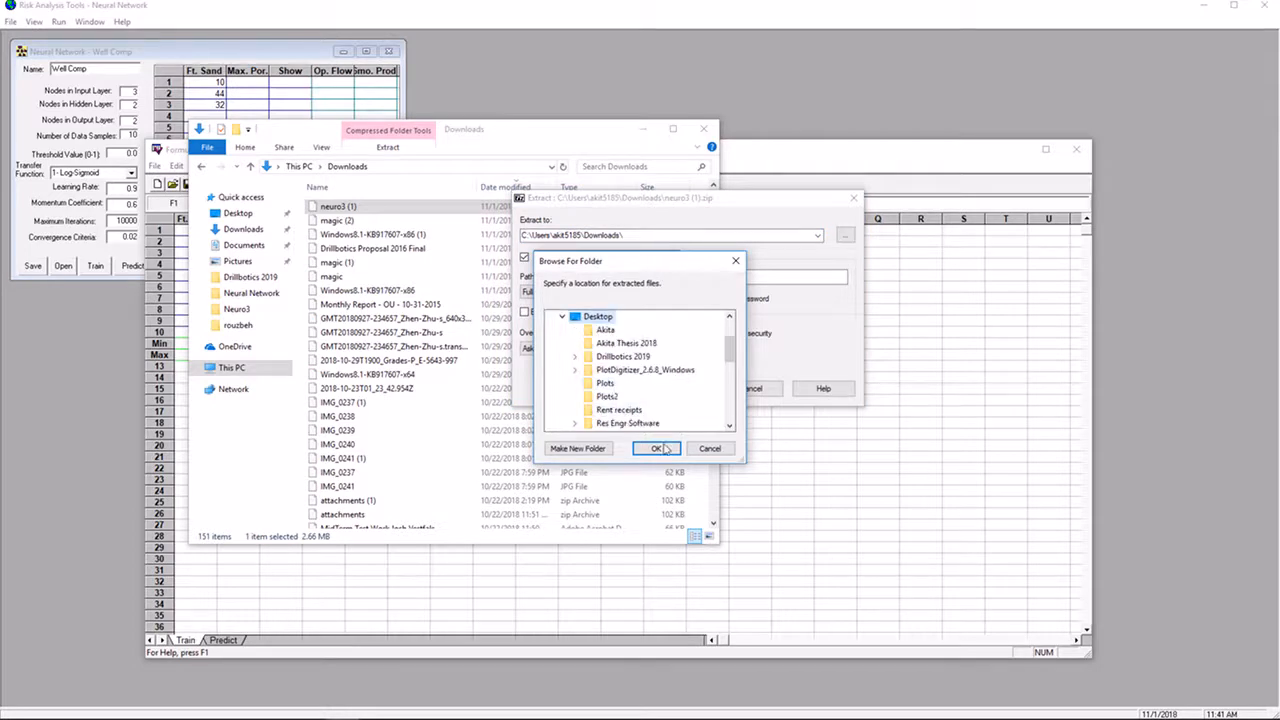
pyautogui.click(618, 423)
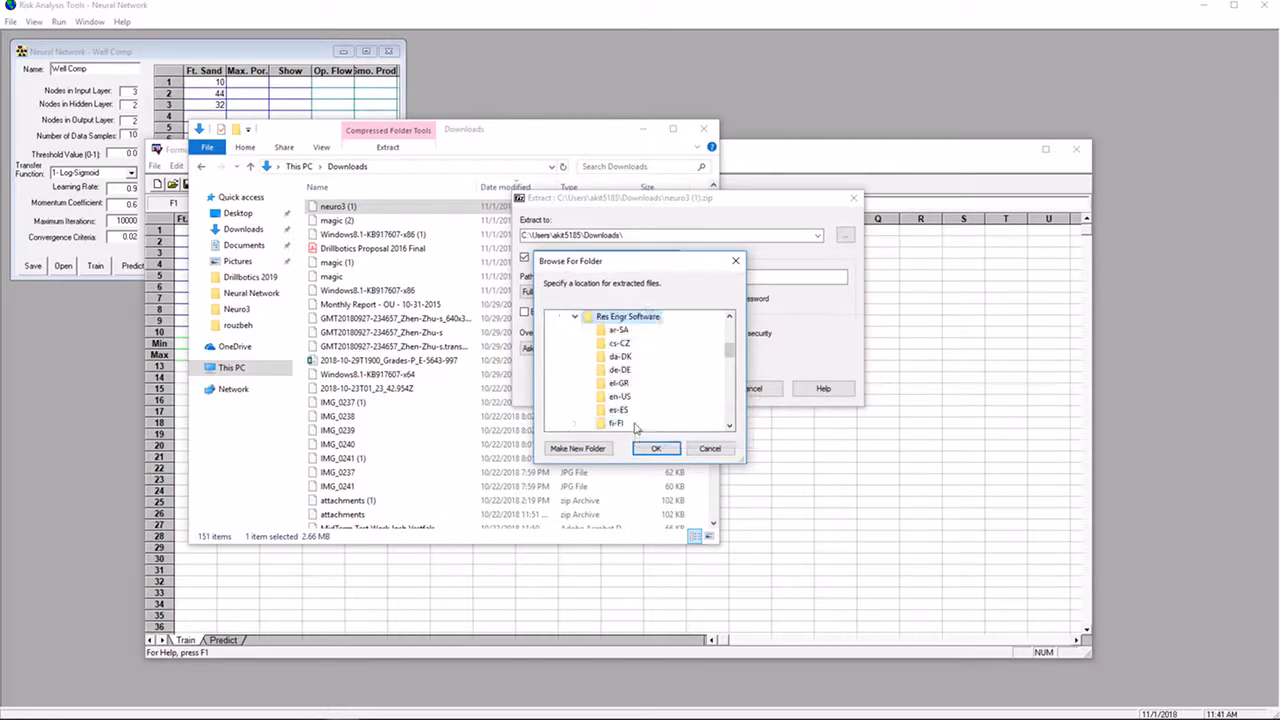
pyautogui.click(656, 450)
pyautogui.moveTo(730, 349)
pyautogui.mouseDown()
pyautogui.moveTo(730, 425)
pyautogui.moveTo(733, 336)
pyautogui.moveTo(735, 350)
pyautogui.mouseUp()
pyautogui.click(656, 448)
pyautogui.click(678, 390)
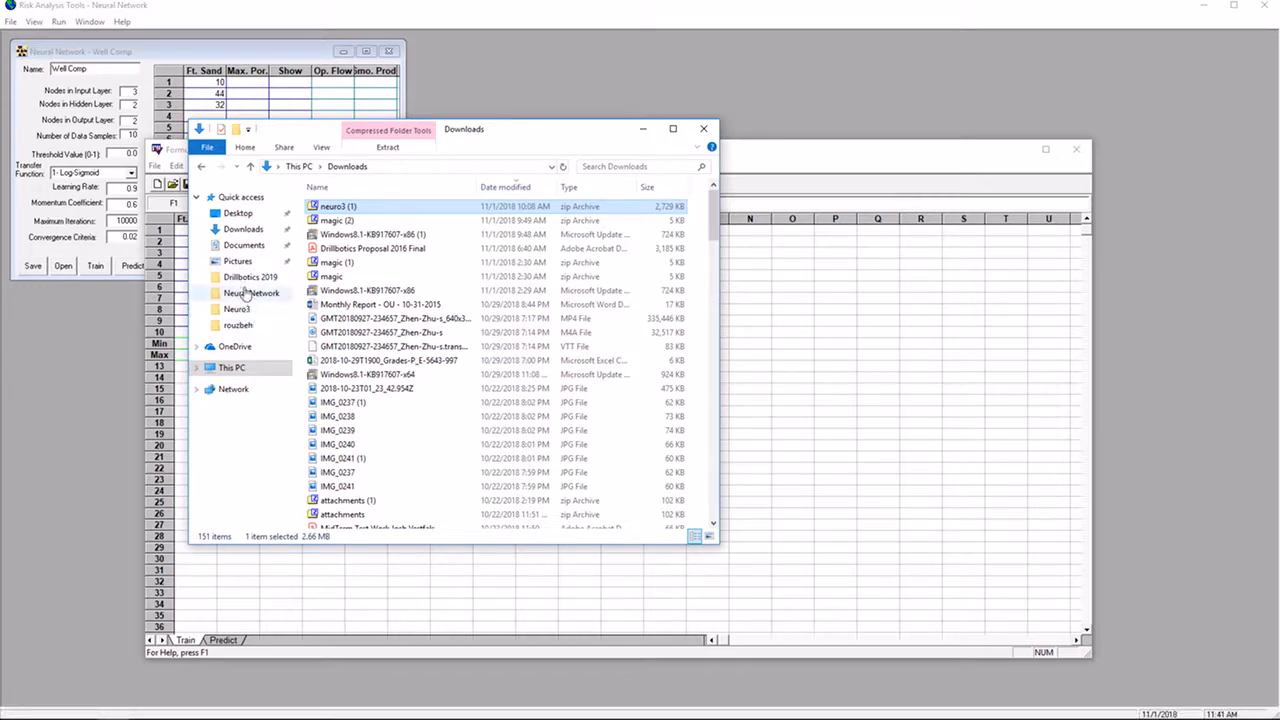
# Open the well_comp workbook from the Neuro3 folder inside Res Engr Software and clear its pending copy selection
pyautogui.click(237, 213)
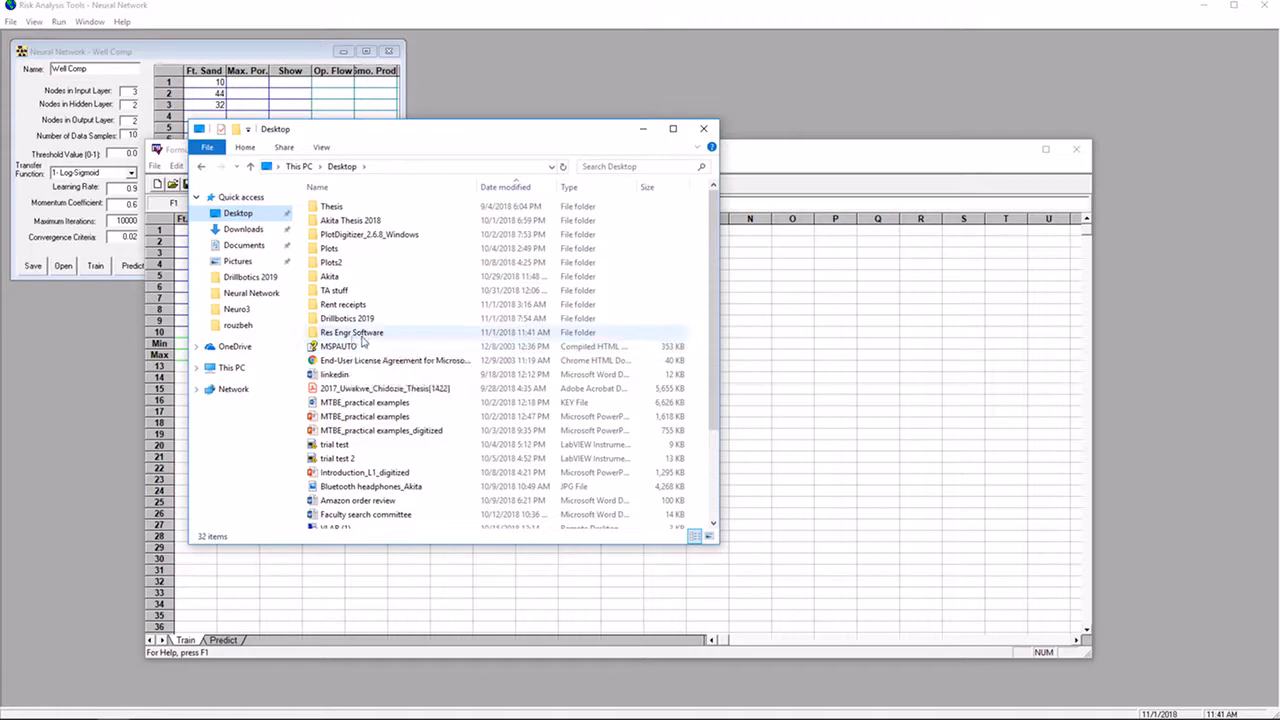
pyautogui.doubleClick(363, 334)
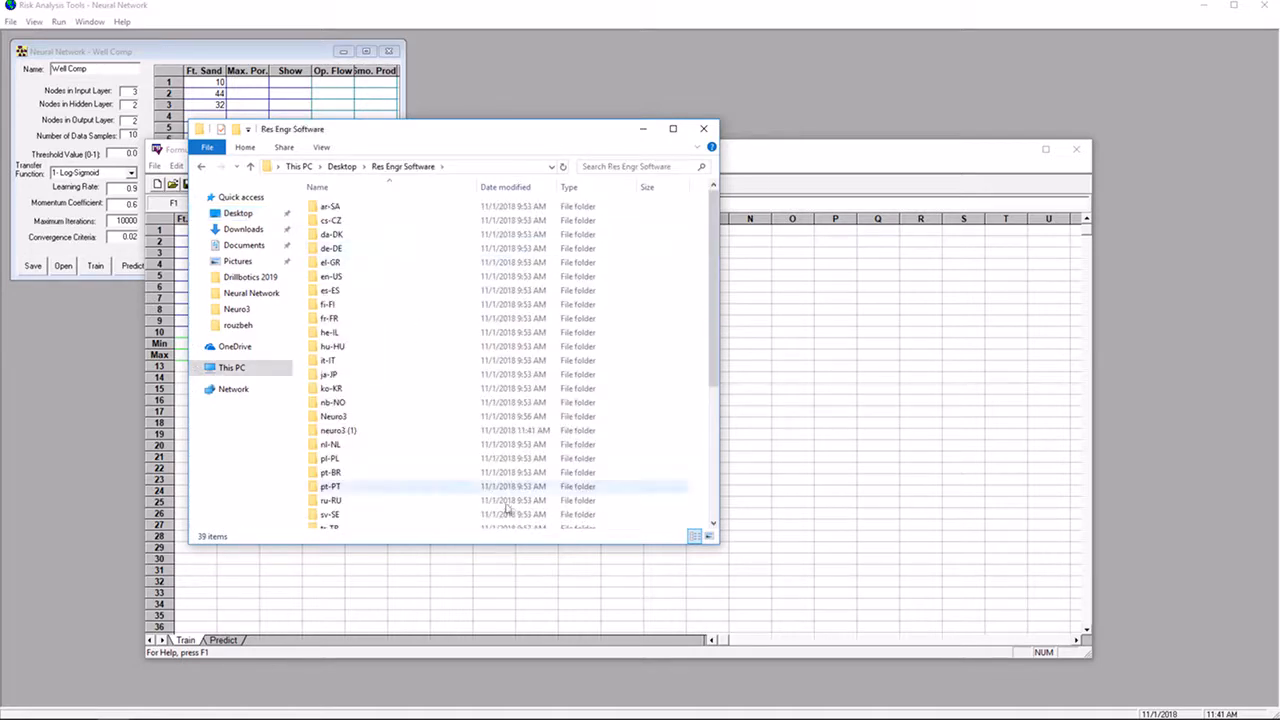
pyautogui.click(512, 478)
pyautogui.write('ne')
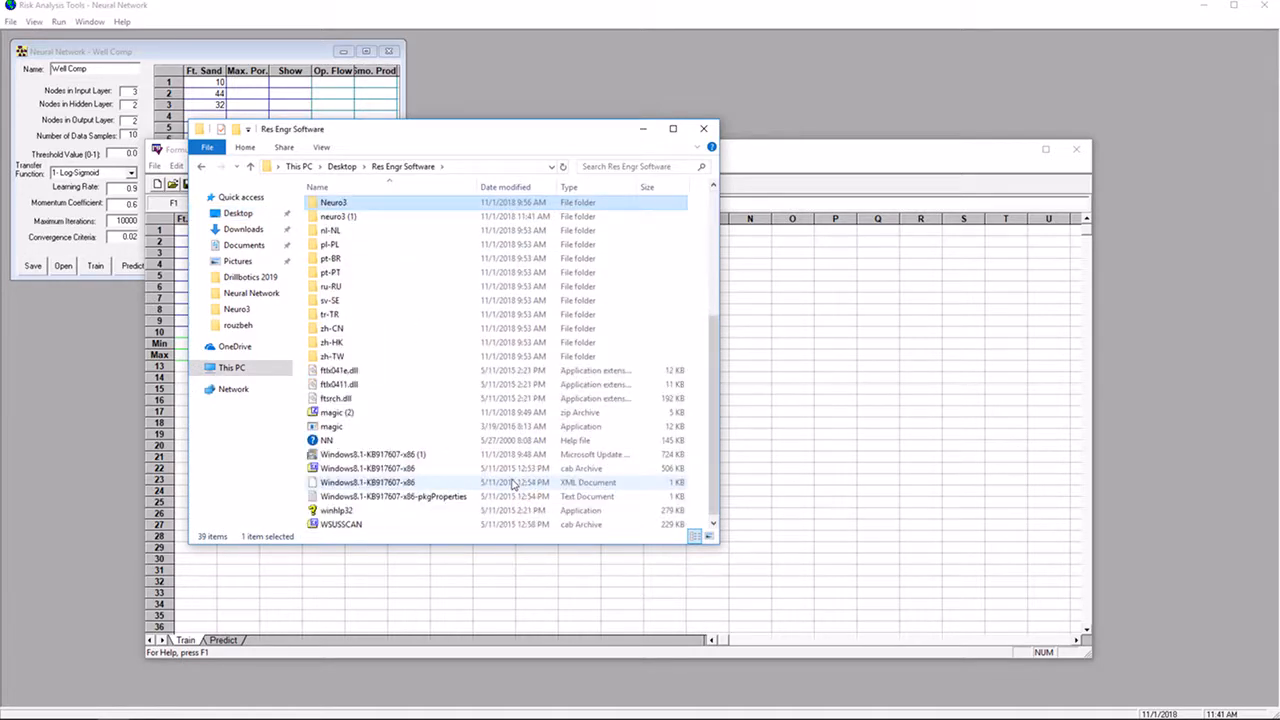
pyautogui.doubleClick(334, 203)
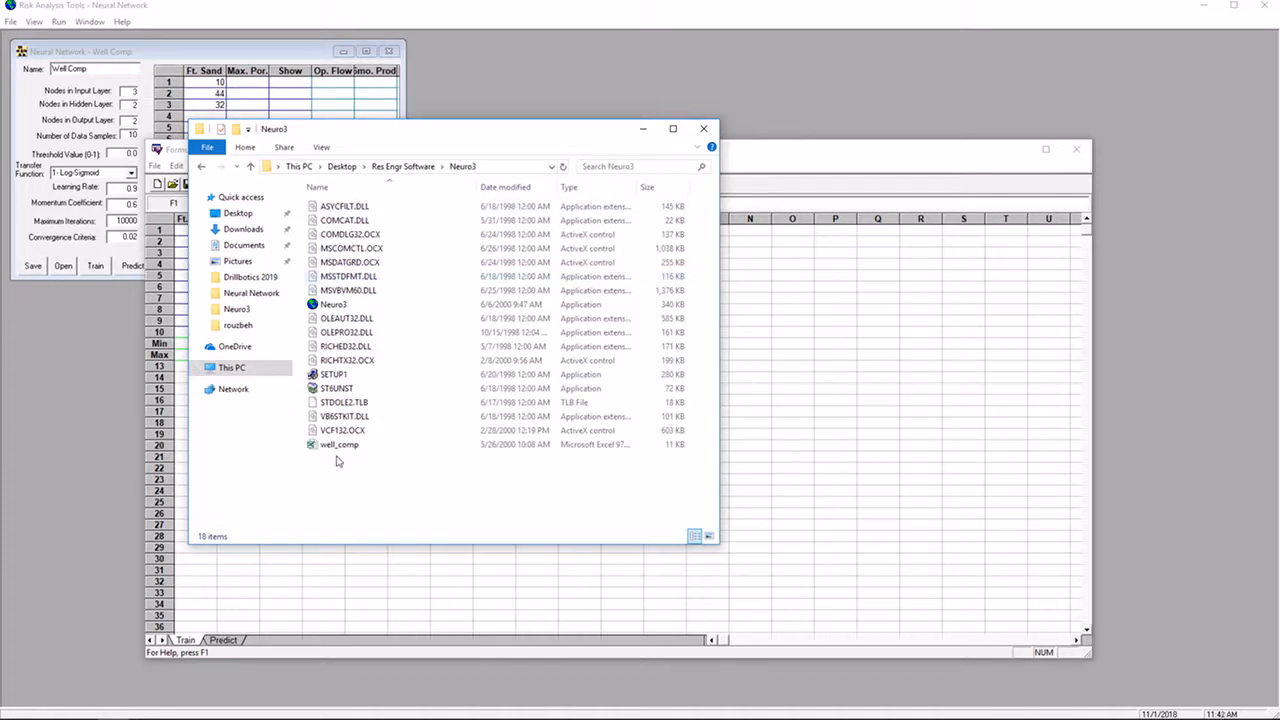
pyautogui.click(338, 448)
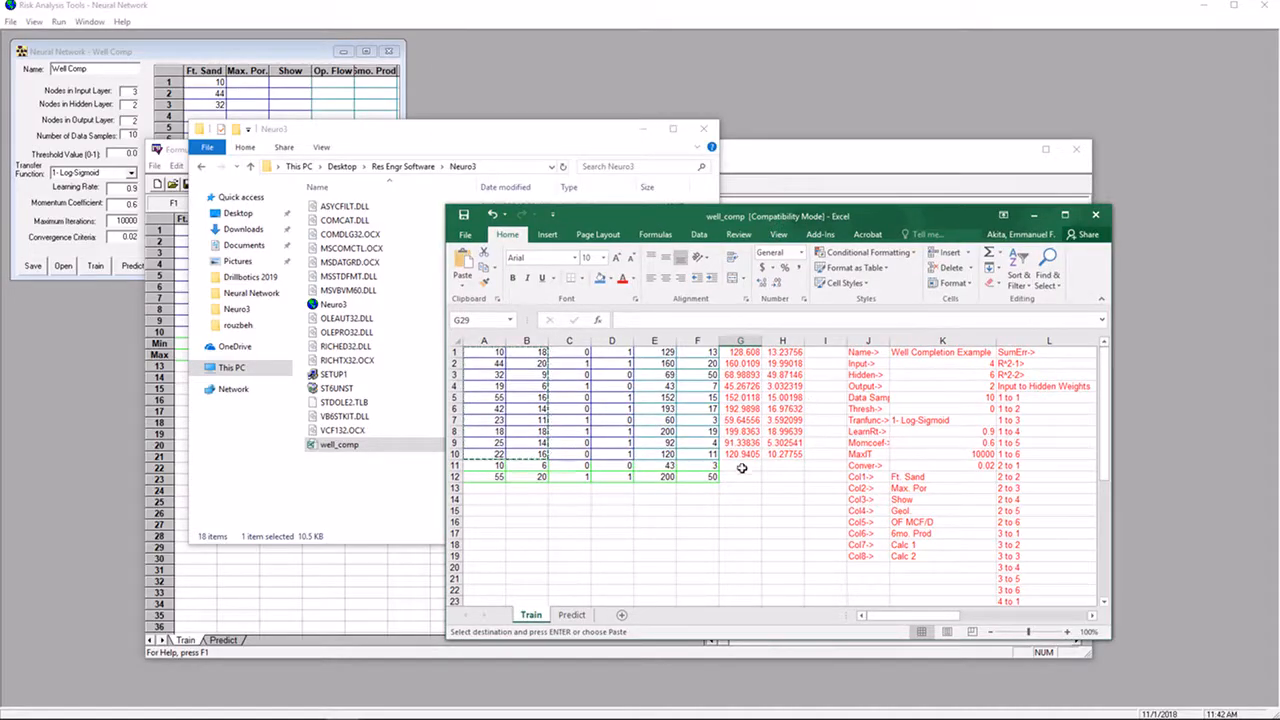
pyautogui.click(570, 538)
pyautogui.press('Escape')
pyautogui.click(738, 522)
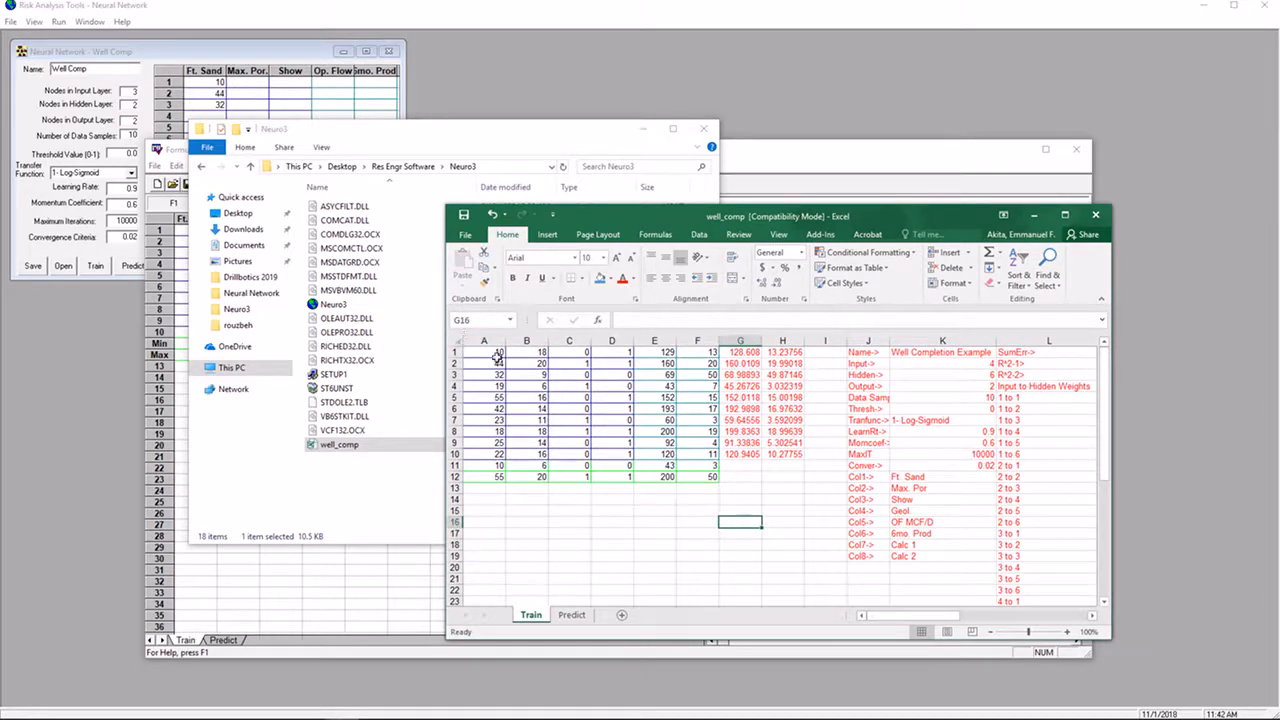
# Examine the input and output data columns A to F on the Train sheet of well_comp
pyautogui.moveTo(482, 354); pyautogui.dragTo(708, 460)
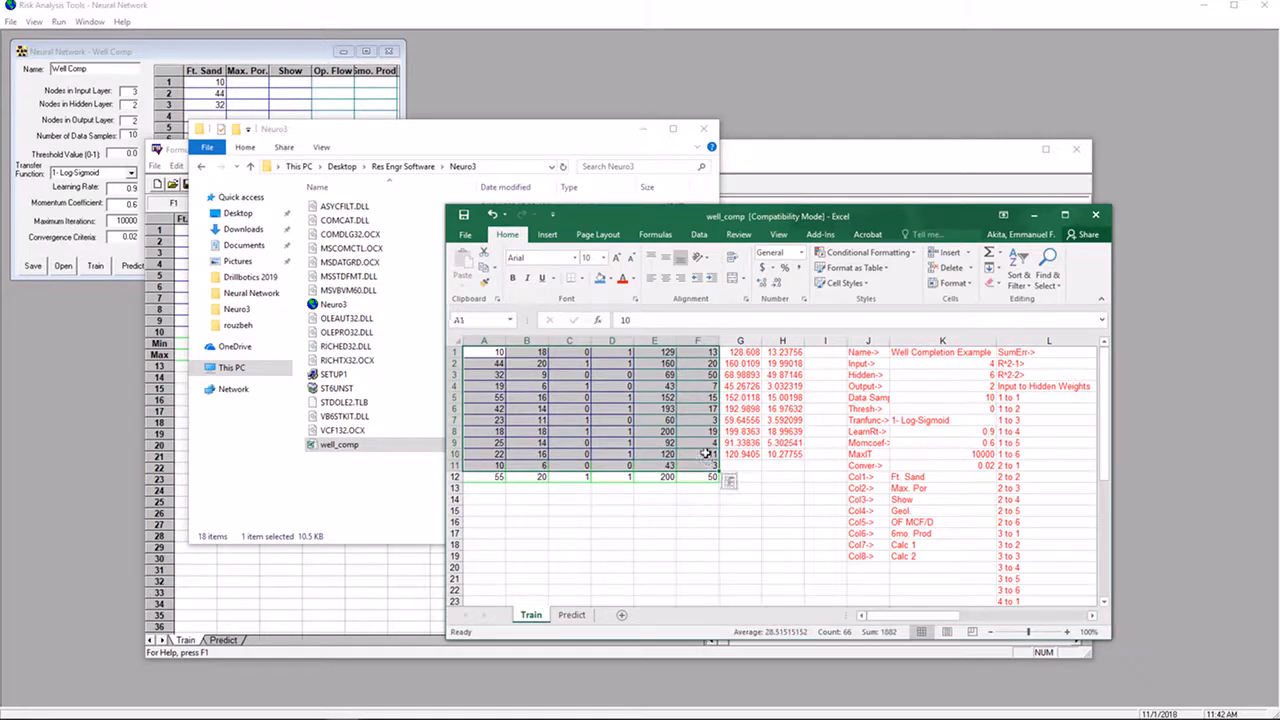
pyautogui.click(668, 521)
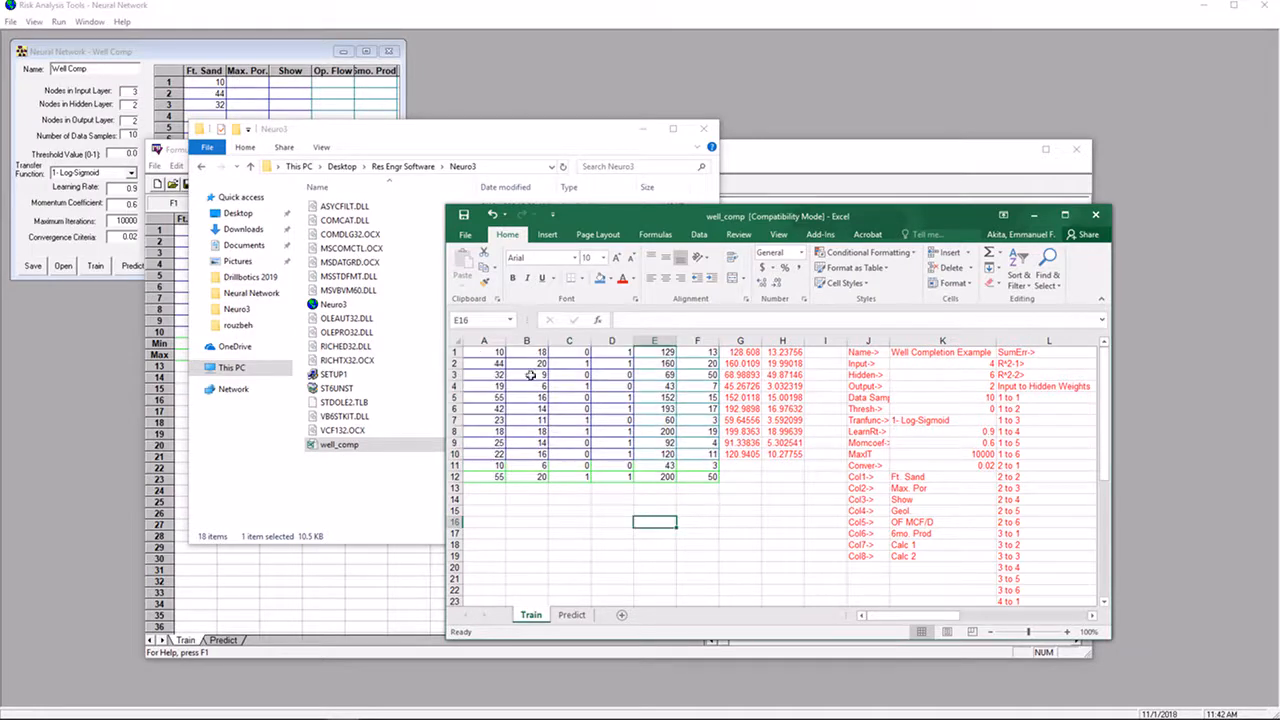
pyautogui.click(491, 354)
pyautogui.click(524, 357)
pyautogui.click(580, 356)
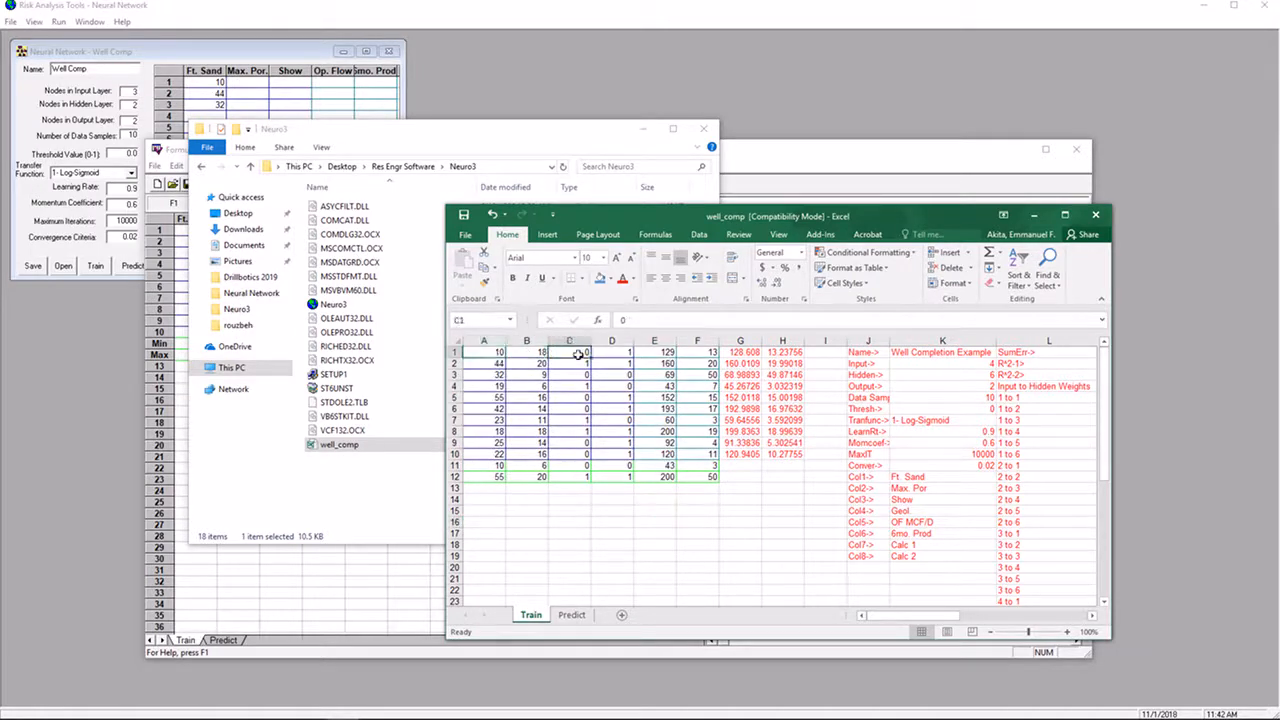
pyautogui.moveTo(623, 354); pyautogui.dragTo(621, 494)
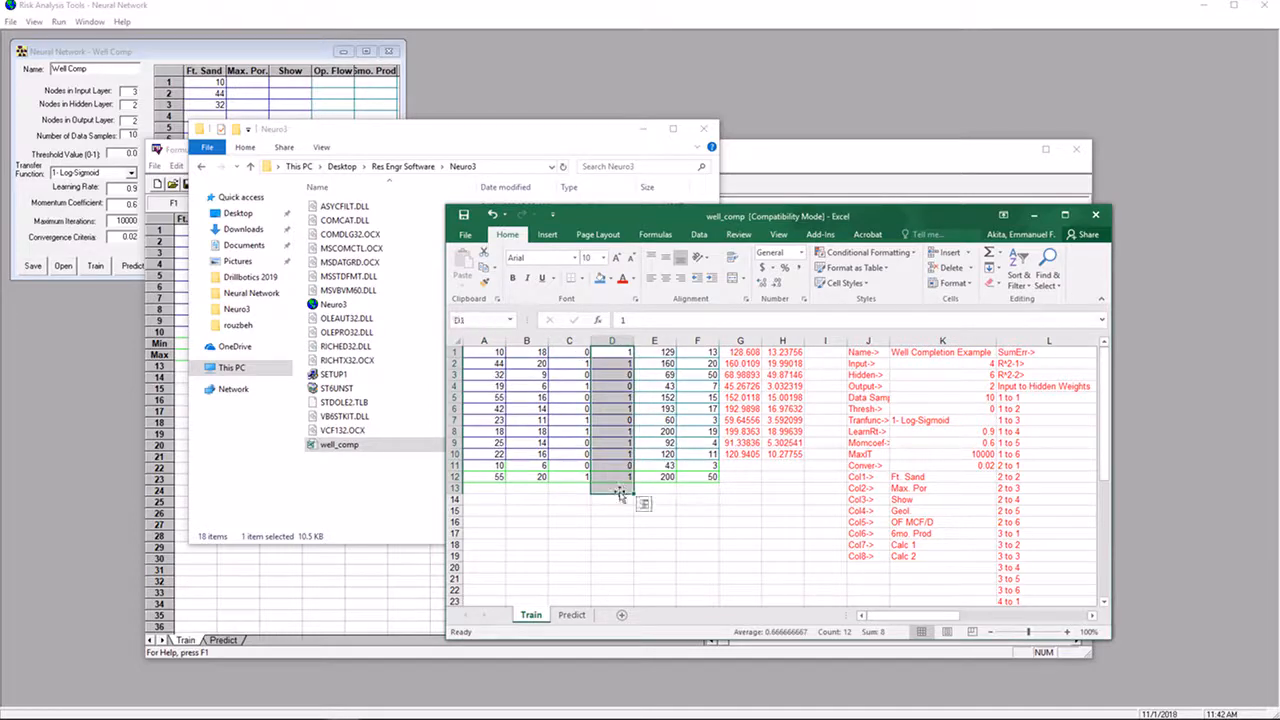
pyautogui.click(658, 352)
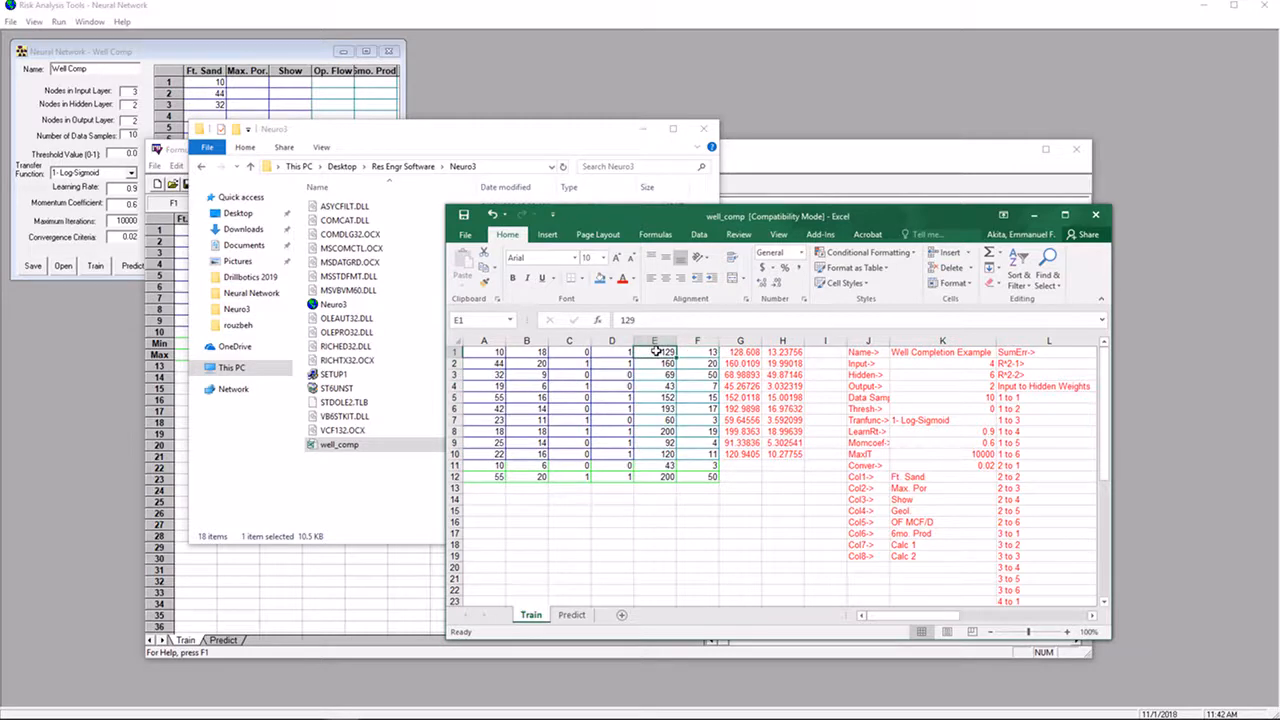
pyautogui.click(702, 352)
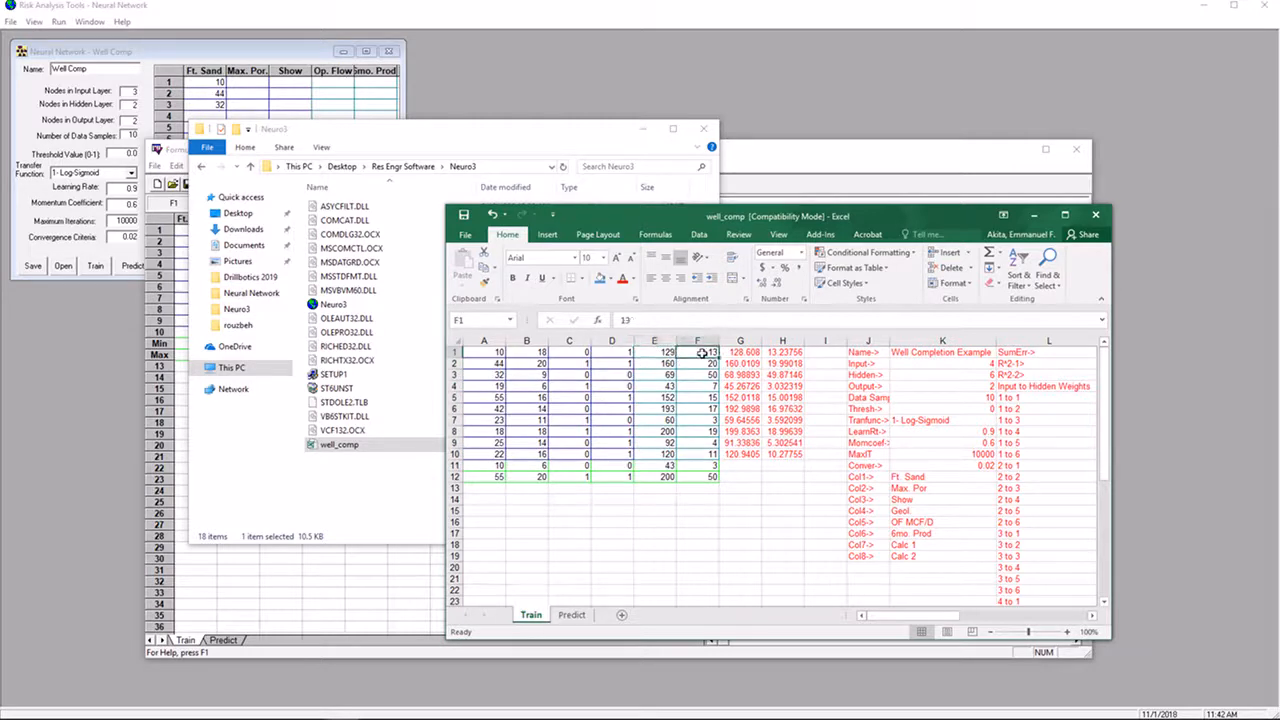
# Copy A1:C10 from well_comp's Train sheet and paste it at A1 of the Formula One training table
pyautogui.moveTo(485, 352); pyautogui.dragTo(563, 474)
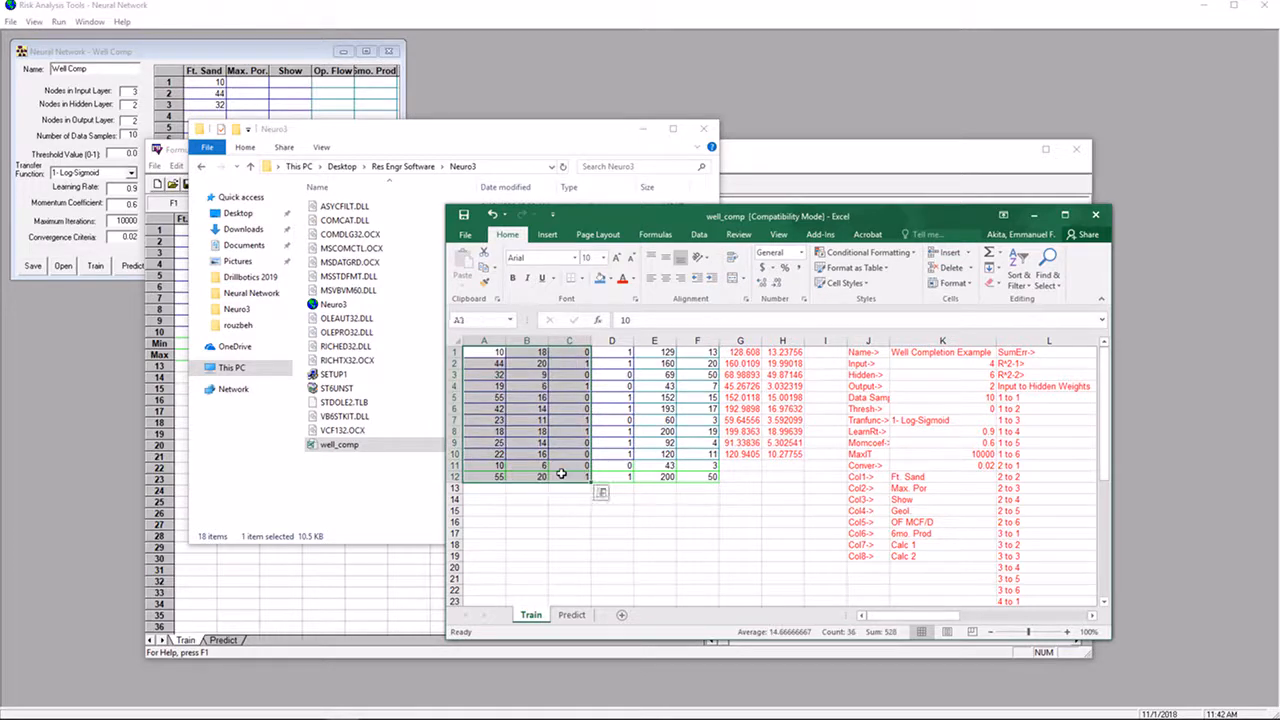
pyautogui.click(565, 514)
pyautogui.moveTo(492, 352); pyautogui.dragTo(571, 446)
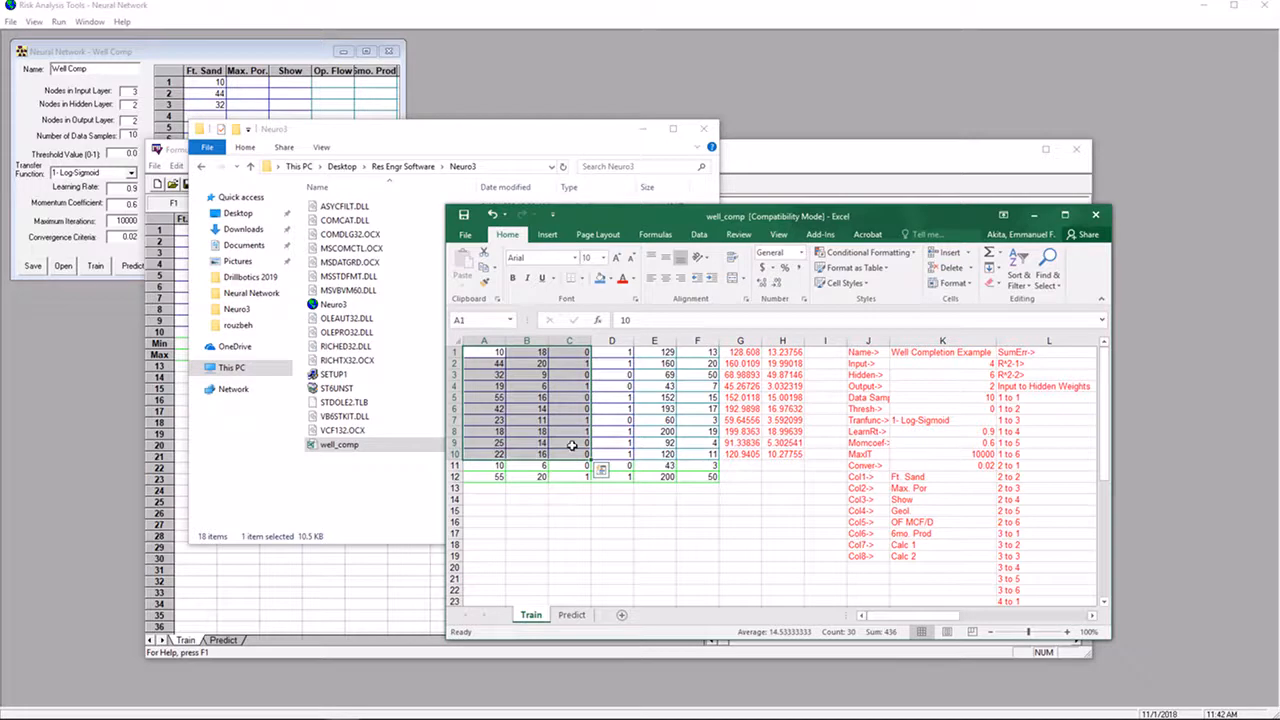
pyautogui.hotkey('ctrl', 'c')
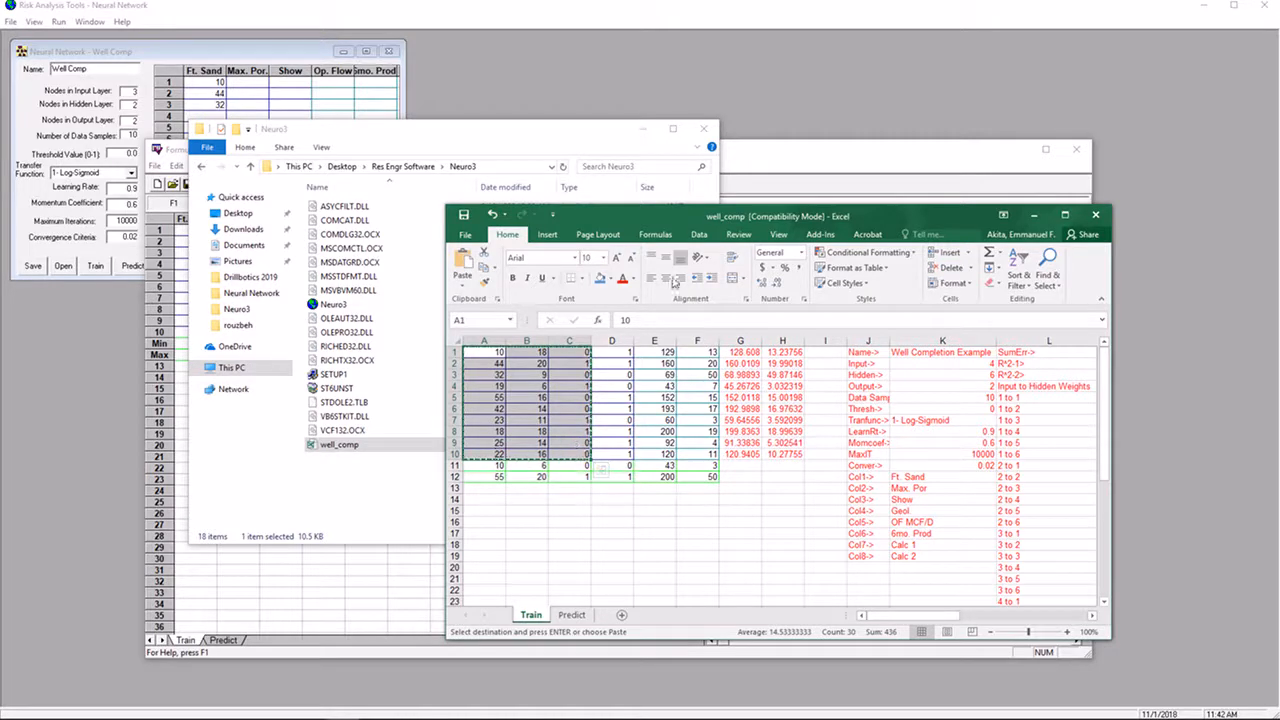
pyautogui.click(165, 158)
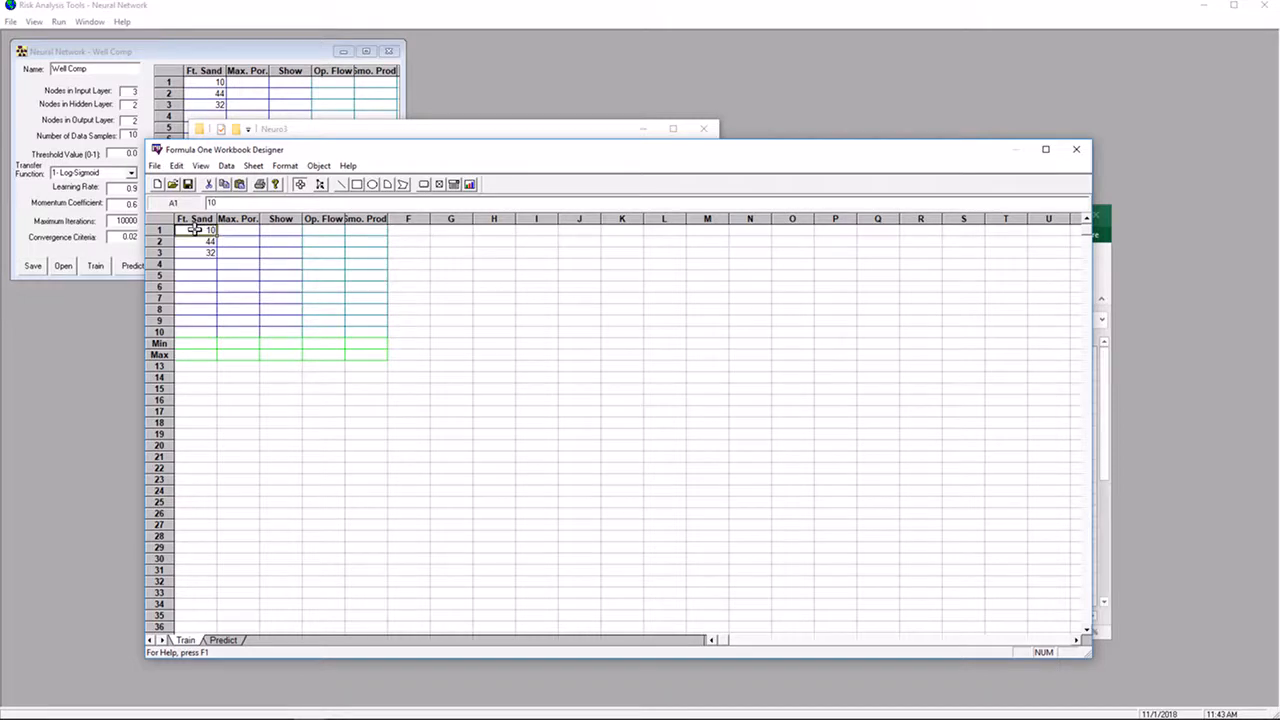
pyautogui.hotkey('ctrl', 'v')
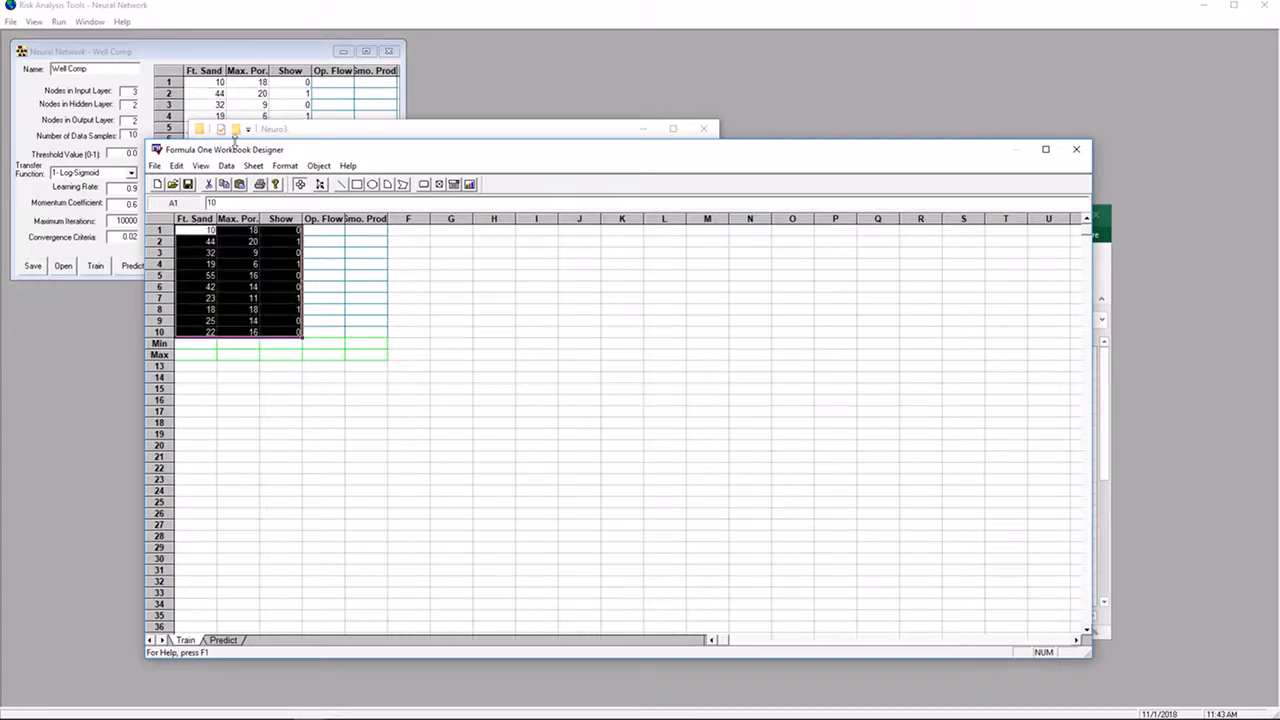
# Return to well_comp in Excel and copy the output data in E1:F10 of the Train sheet
pyautogui.hotkey('alt', 'Tab')
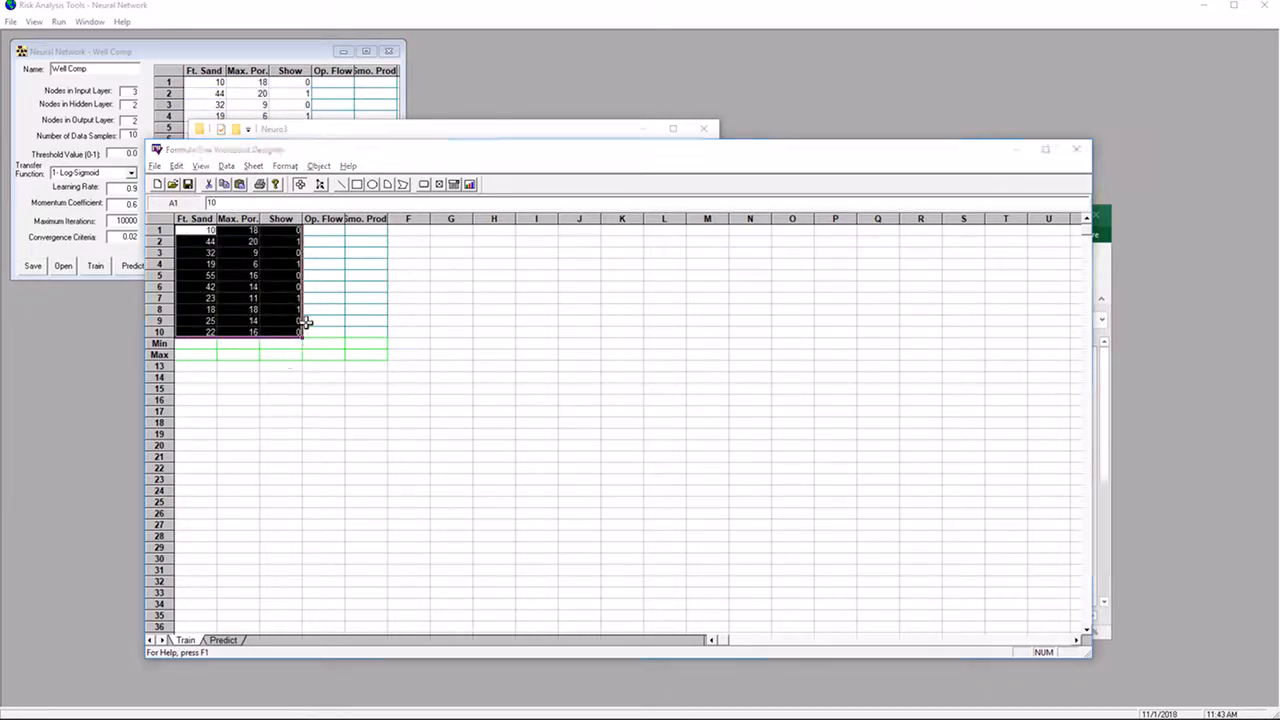
pyautogui.hotkey('alt', 'Tab')
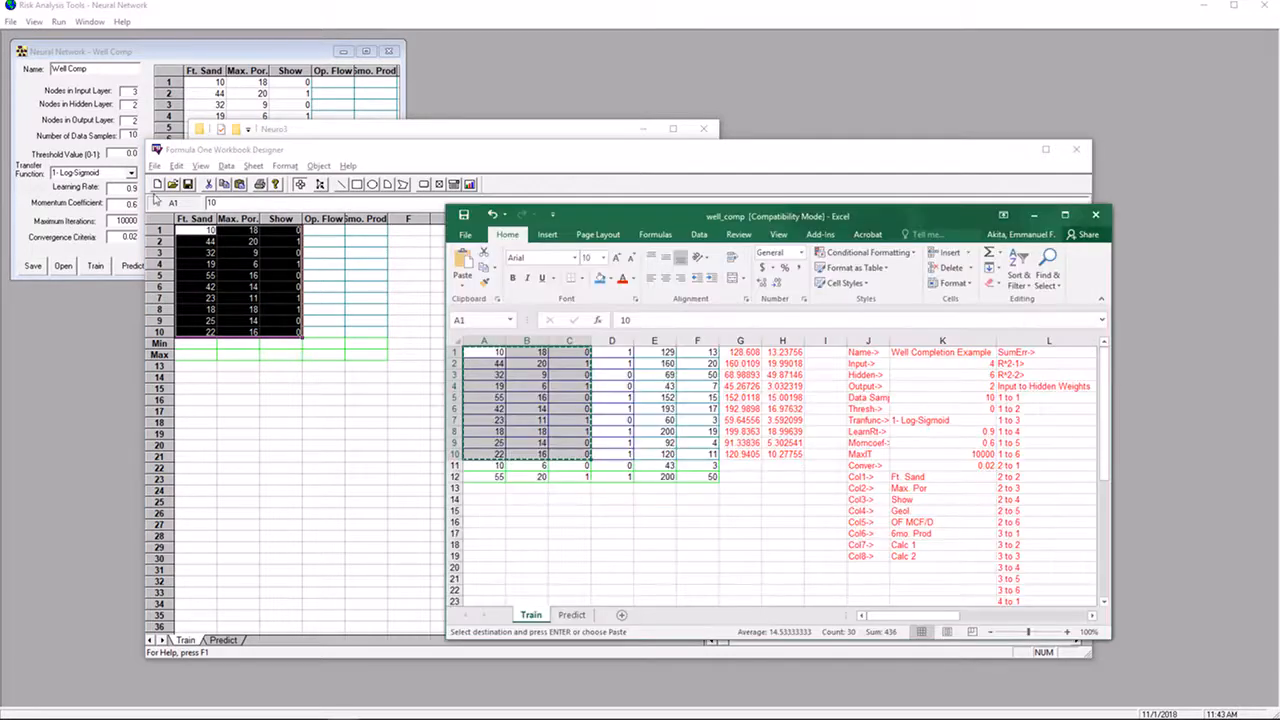
pyautogui.click(489, 521)
pyautogui.press('Escape')
pyautogui.click(618, 508)
pyautogui.click(661, 354)
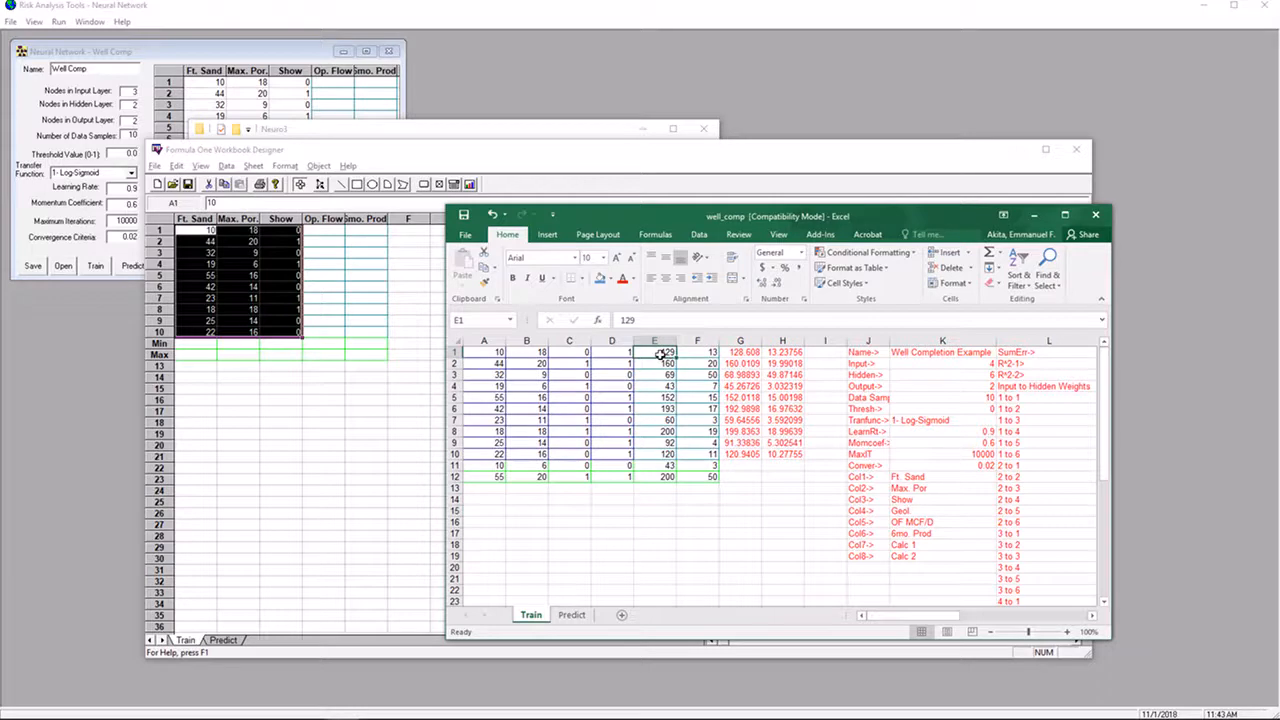
pyautogui.hotkey('shift', 'Right')
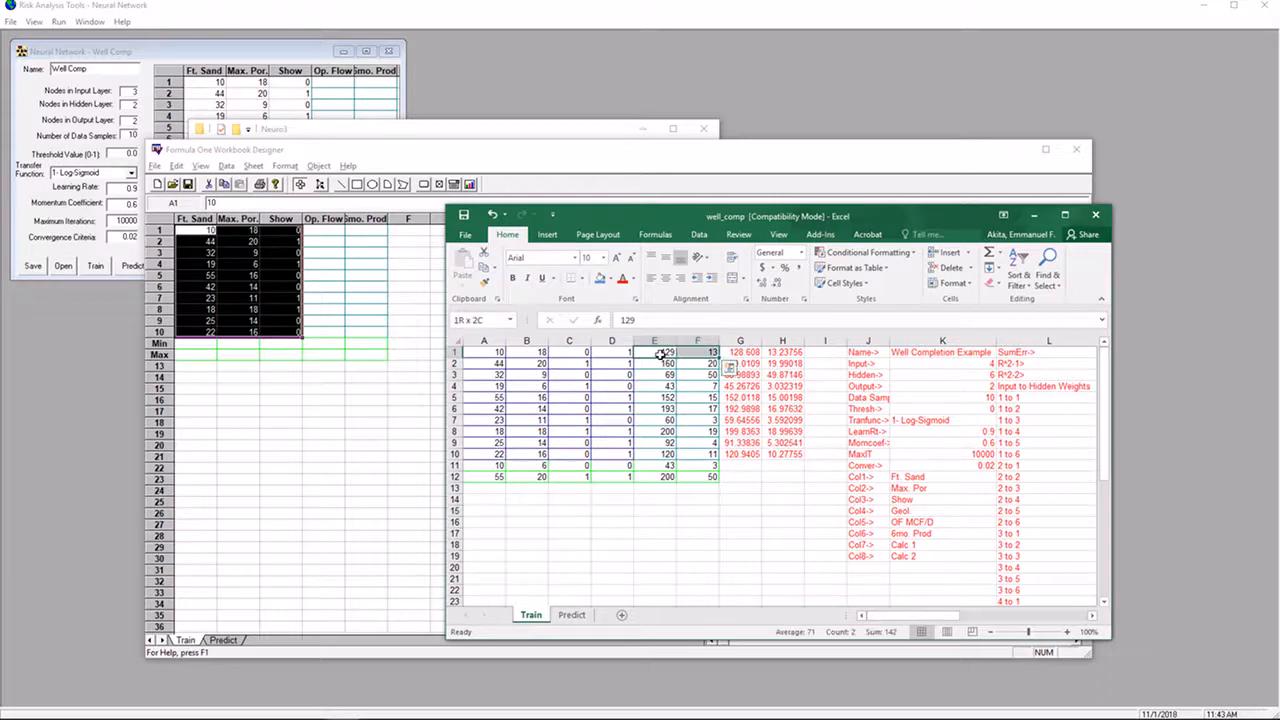
pyautogui.hotkey('shift', 'Down')
pyautogui.hotkey('shift', 'Down')
pyautogui.hotkey('shift', 'Down')
pyautogui.hotkey('shift', 'Down')
pyautogui.hotkey('shift', 'Down')
pyautogui.hotkey('shift', 'Down')
pyautogui.hotkey('shift', 'Down')
pyautogui.hotkey('shift', 'Down')
pyautogui.hotkey('shift', 'Down')
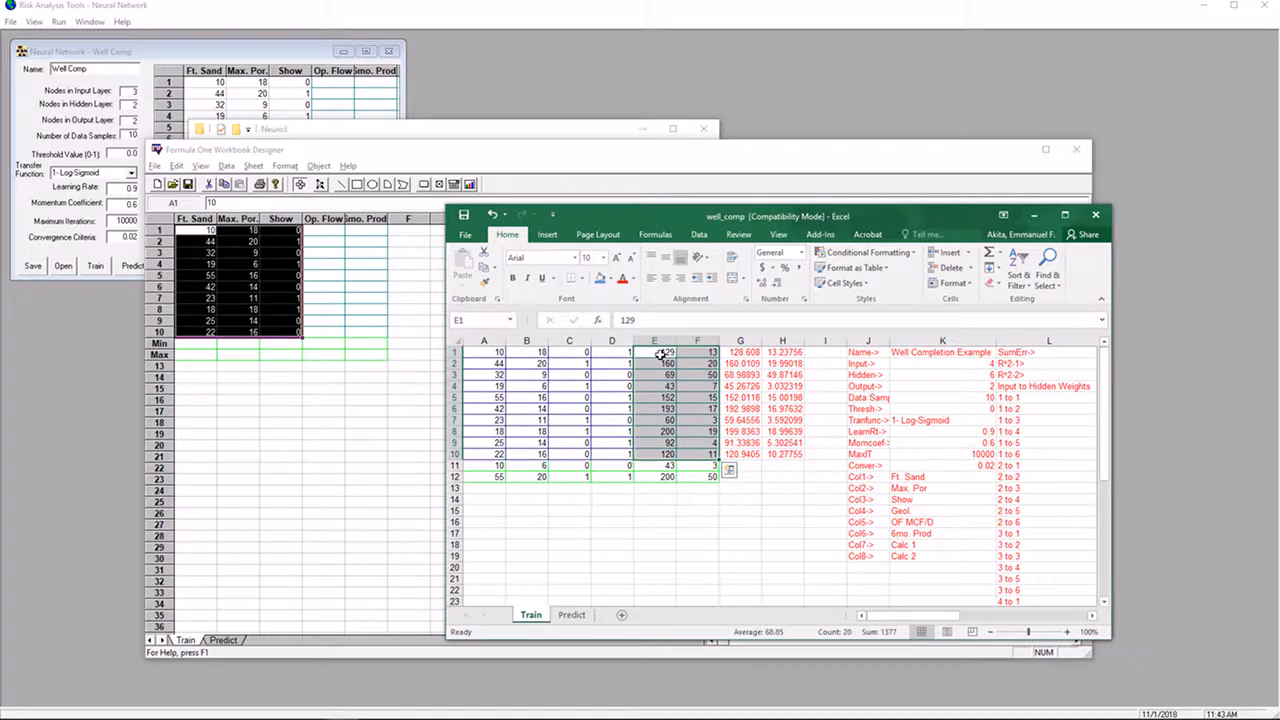
pyautogui.hotkey('ctrl', 'c')
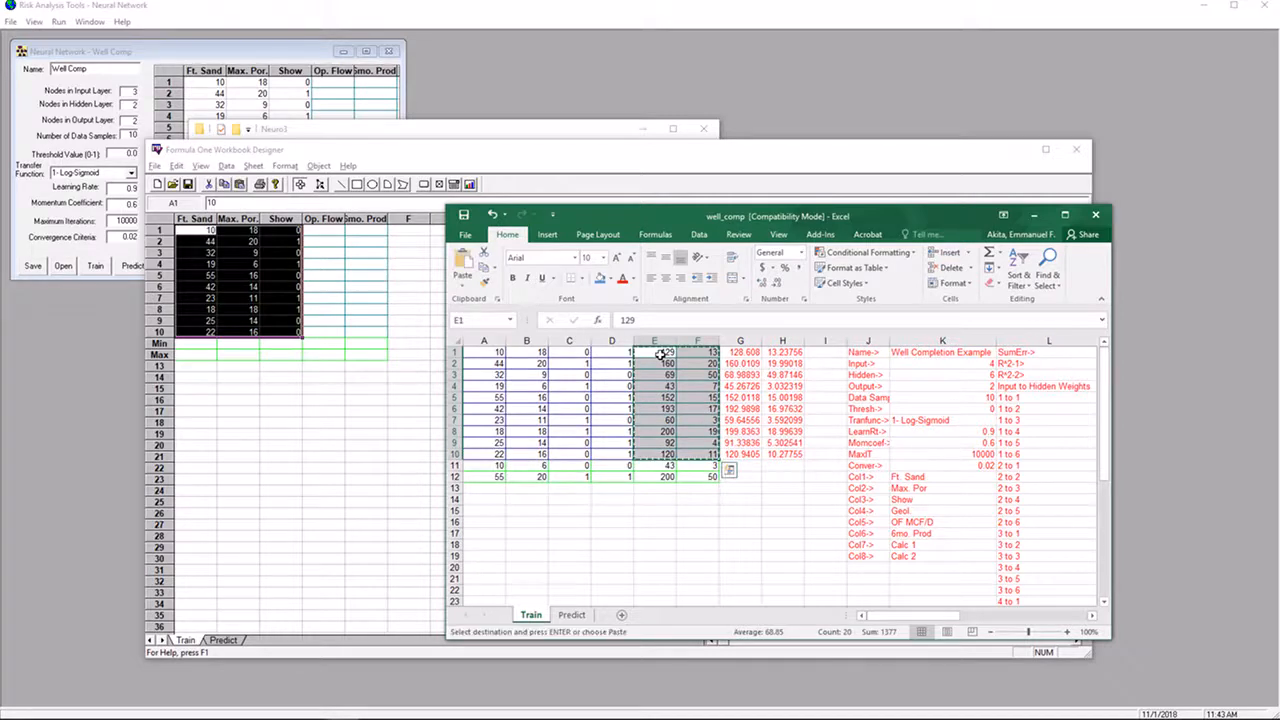
# Paste the copied output data at D1 of the Formula One training table to fill Op. Flow and 6mo. Prod
pyautogui.click(438, 162)
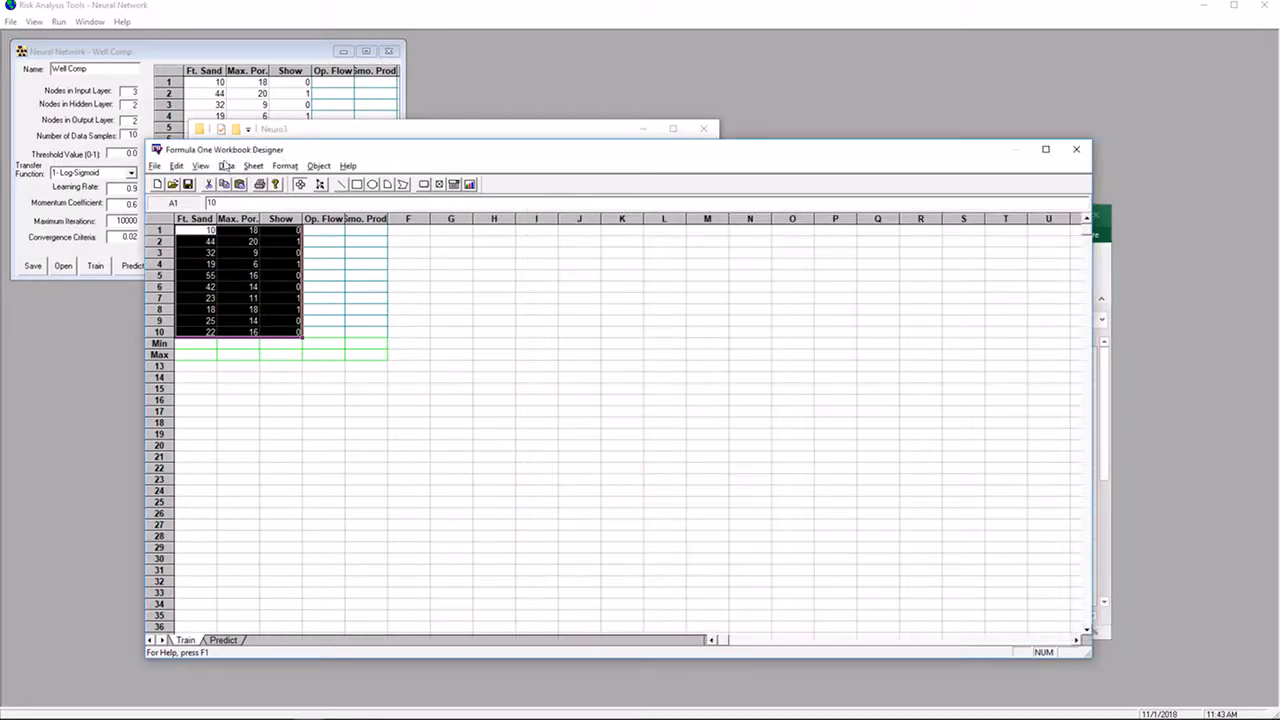
pyautogui.click(323, 231)
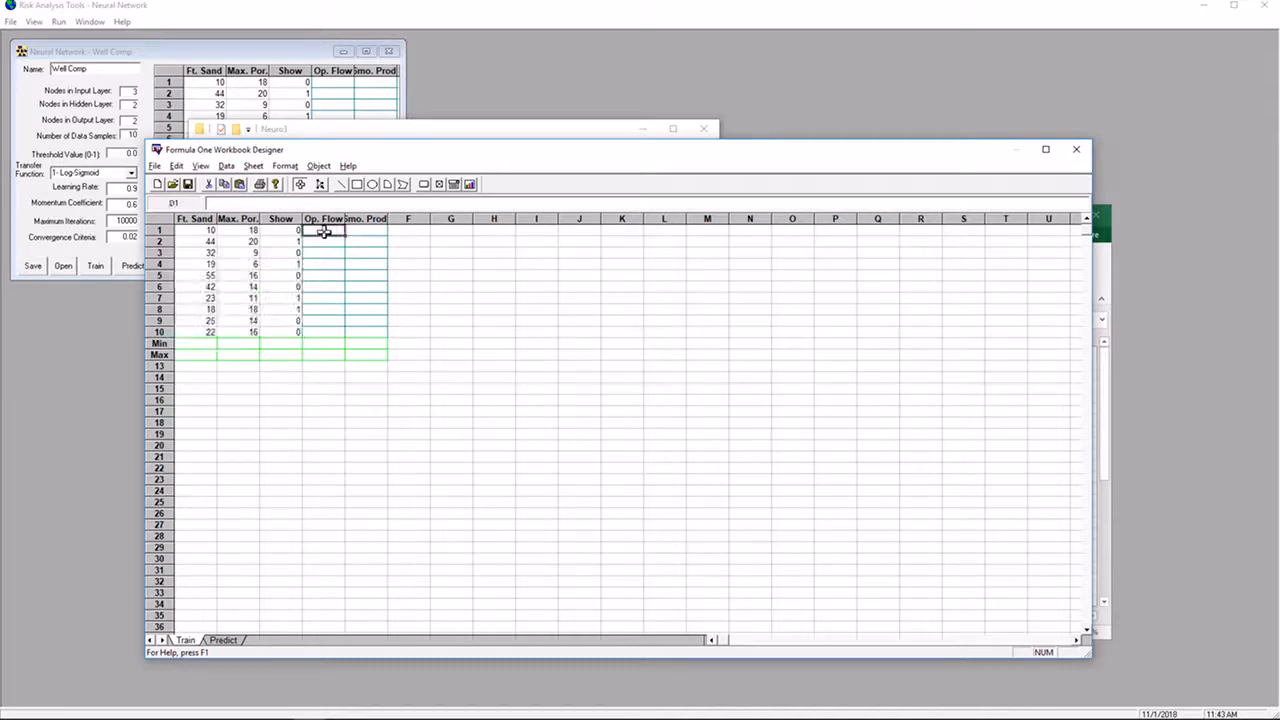
pyautogui.hotkey('ctrl', 'v')
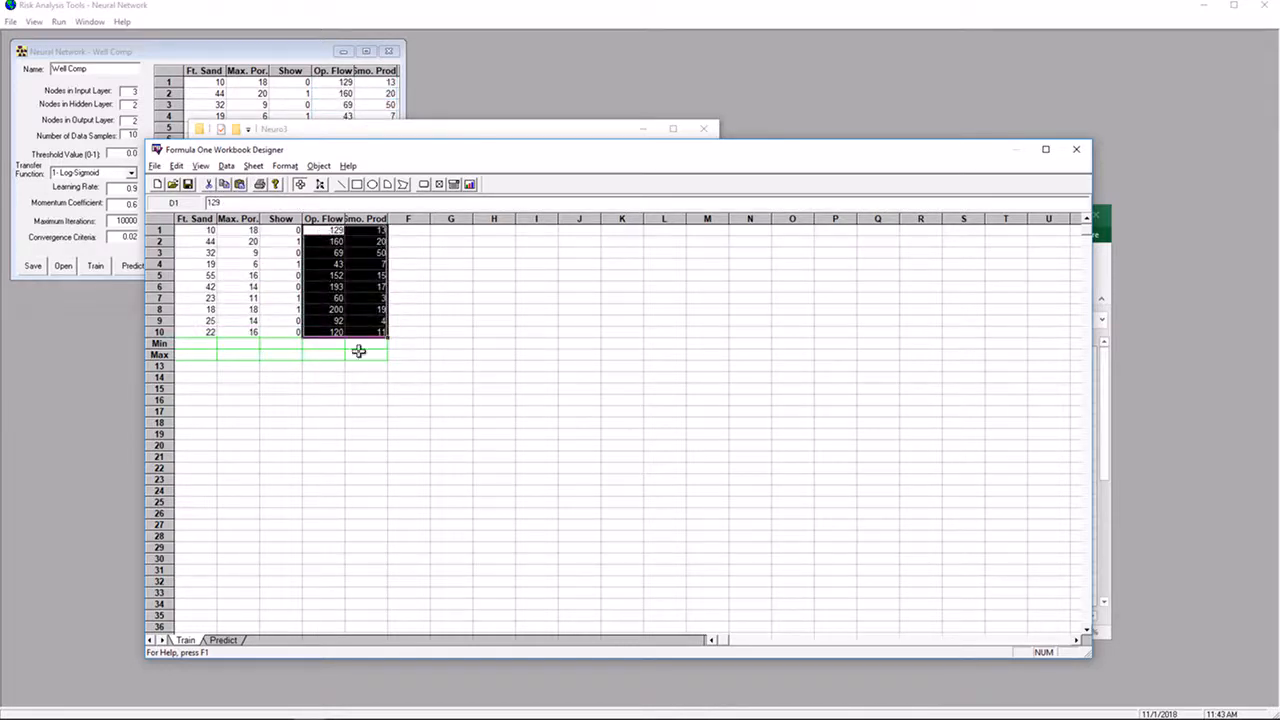
# Examine the Min and Max rows beneath the 10 data samples of the training table
pyautogui.click(466, 421)
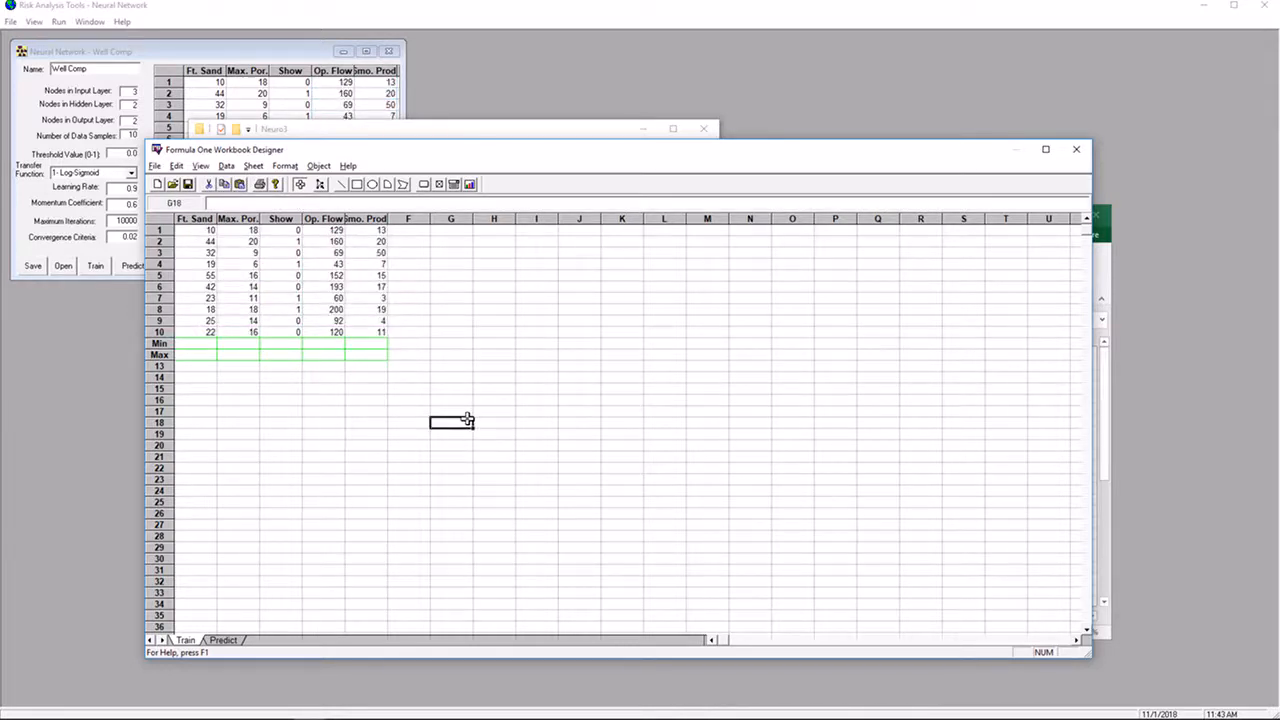
pyautogui.click(157, 343)
pyautogui.click(157, 354)
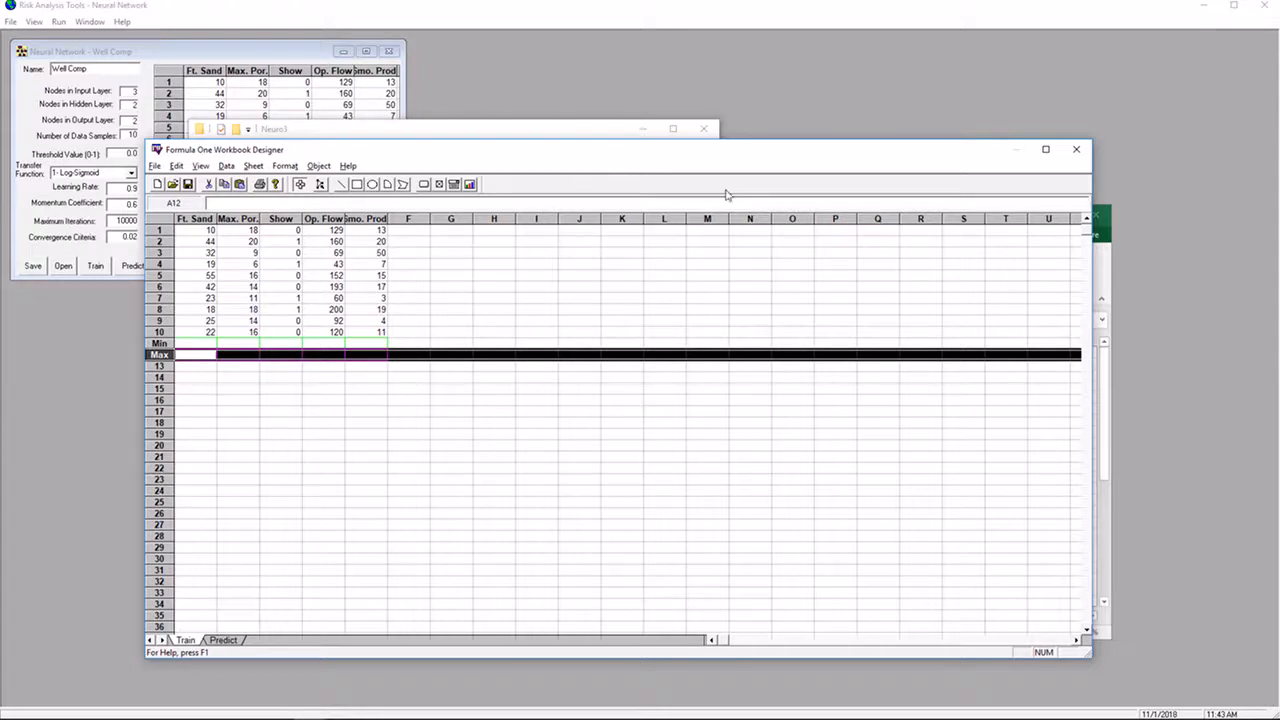
# Close the Formula One Workbook Designer, enlarge the Well Comp network window and check its training table columns
pyautogui.click(1085, 154)
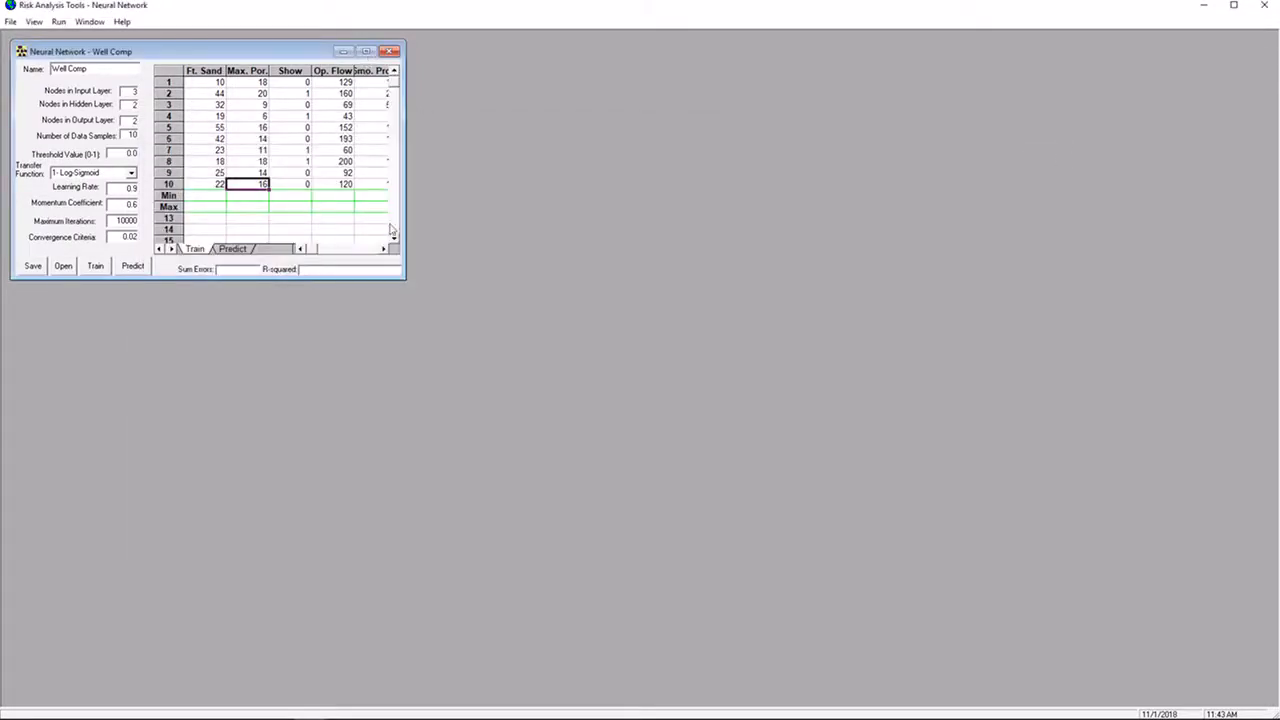
pyautogui.moveTo(404, 281); pyautogui.dragTo(472, 319)
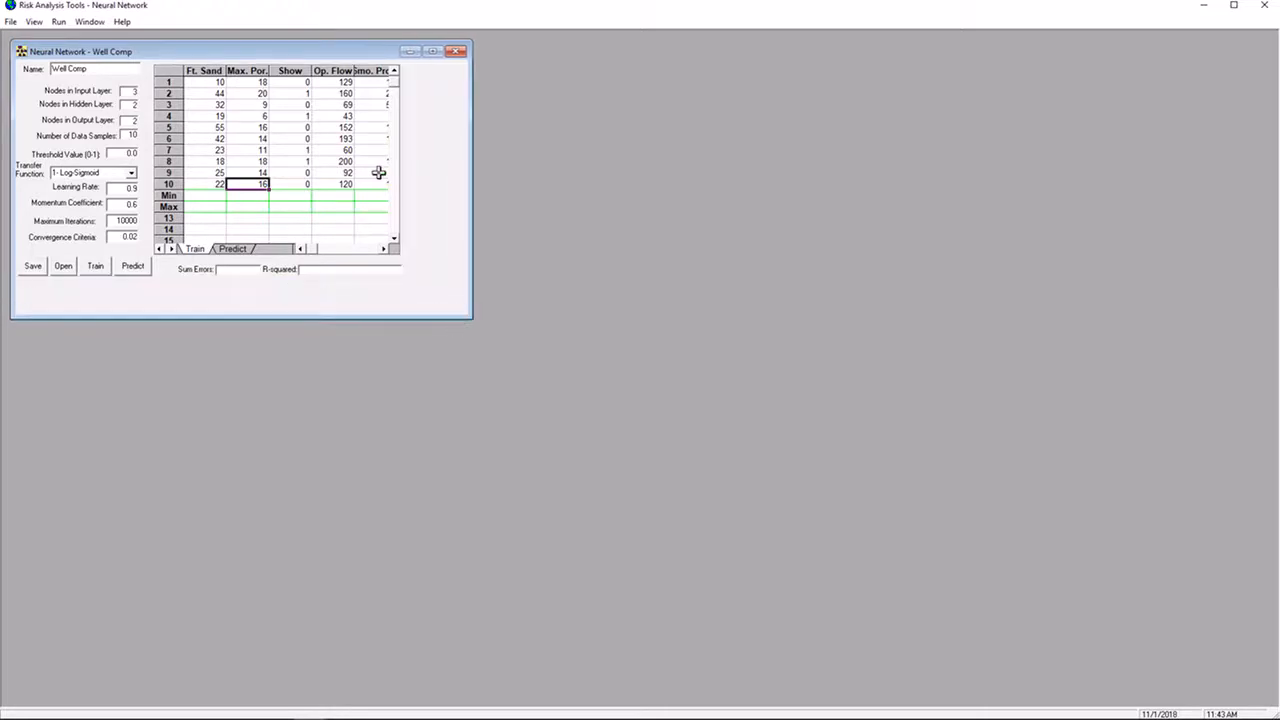
pyautogui.click(258, 216)
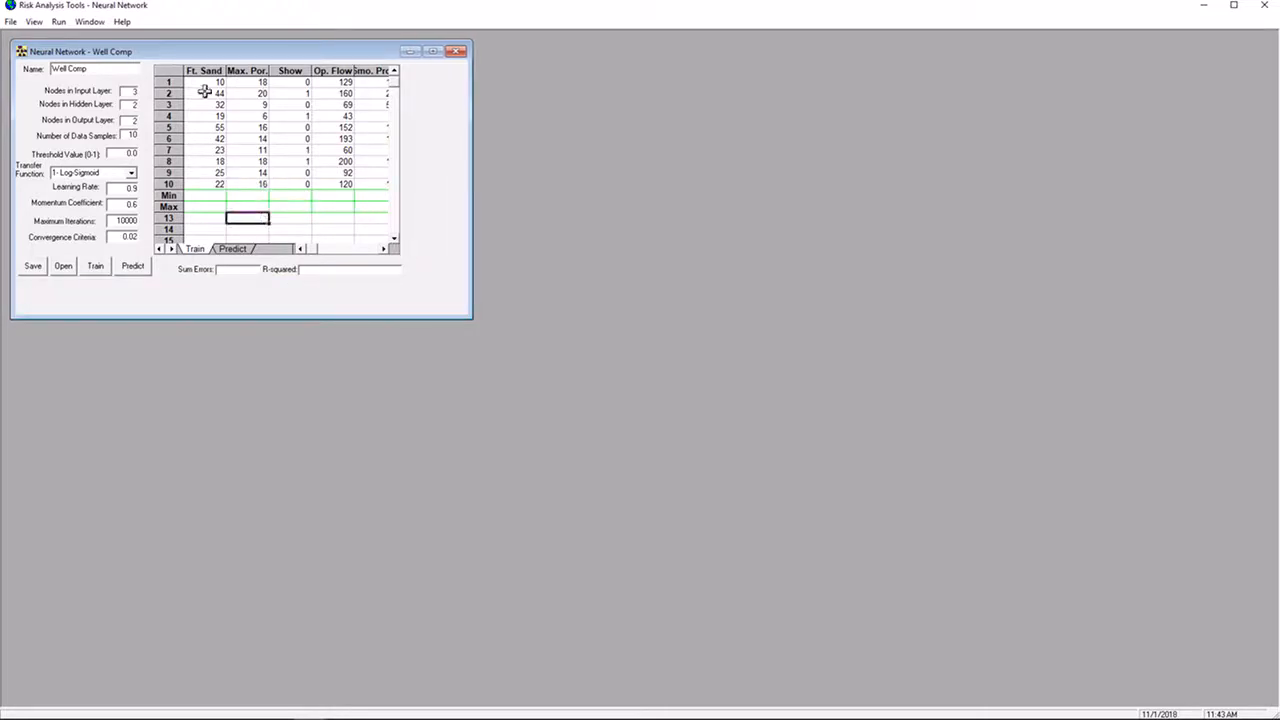
pyautogui.click(290, 81)
pyautogui.click(328, 81)
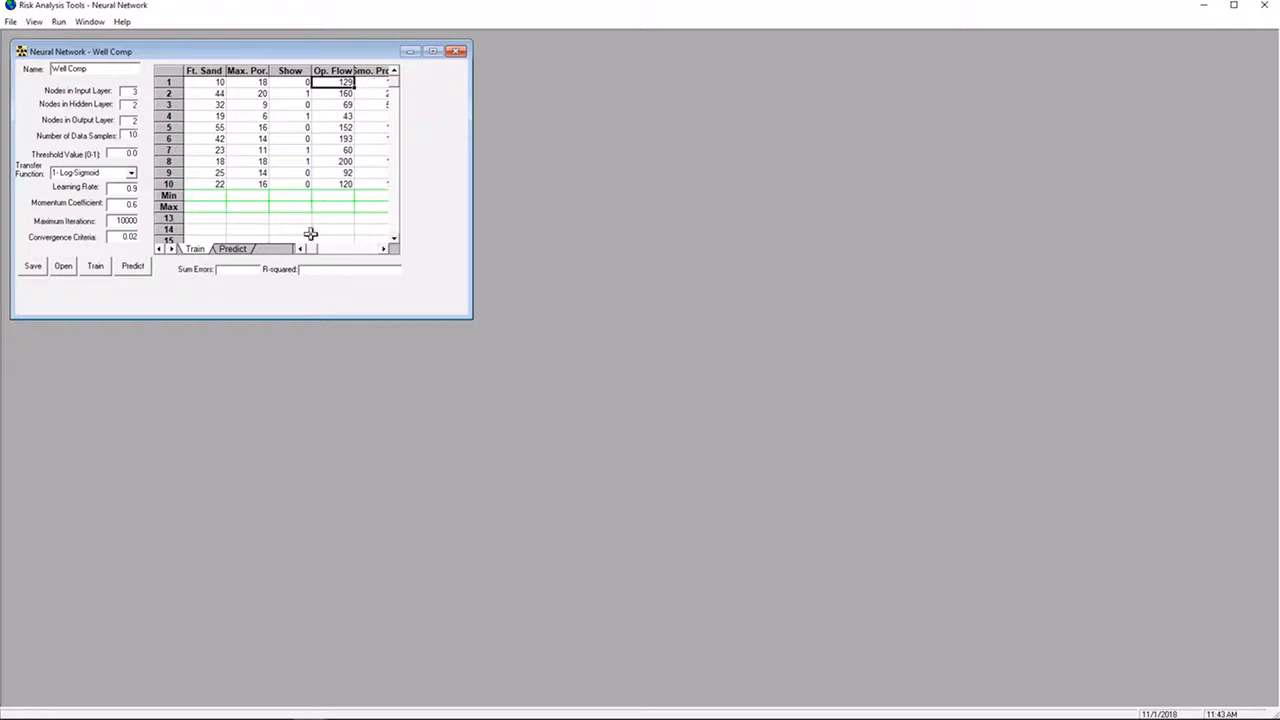
pyautogui.click(214, 83)
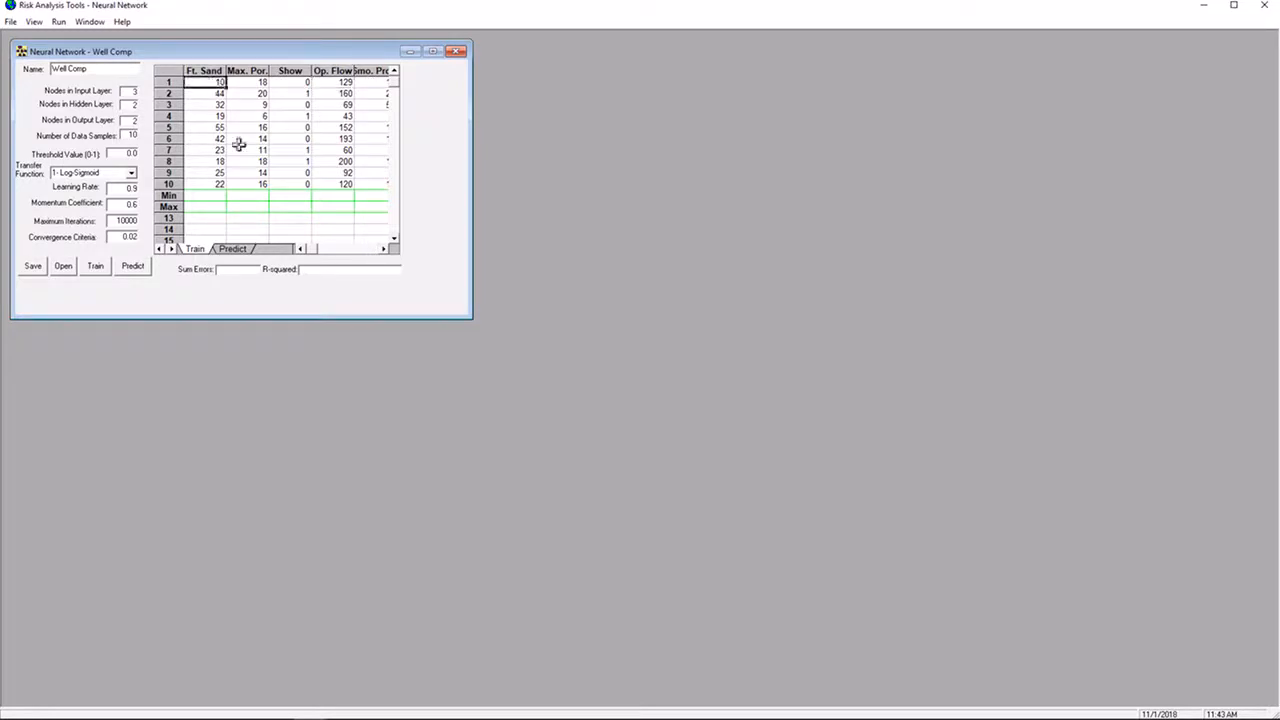
pyautogui.click(383, 250)
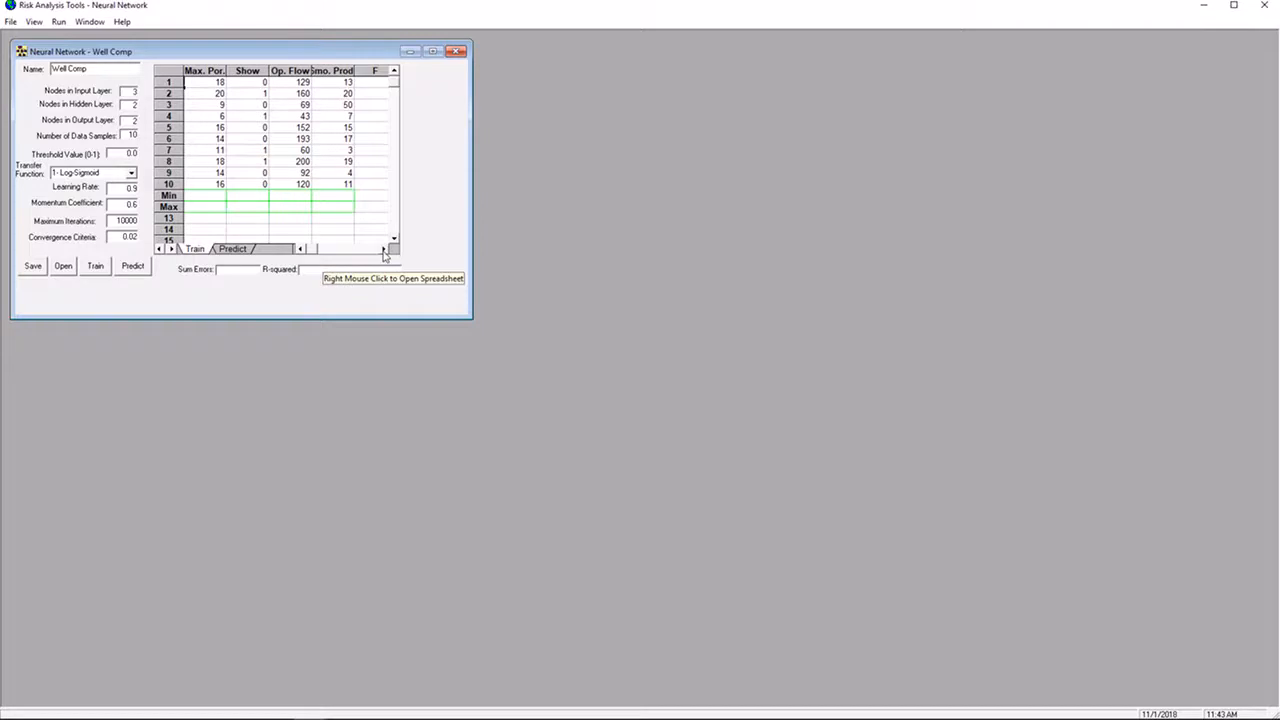
pyautogui.click(300, 249)
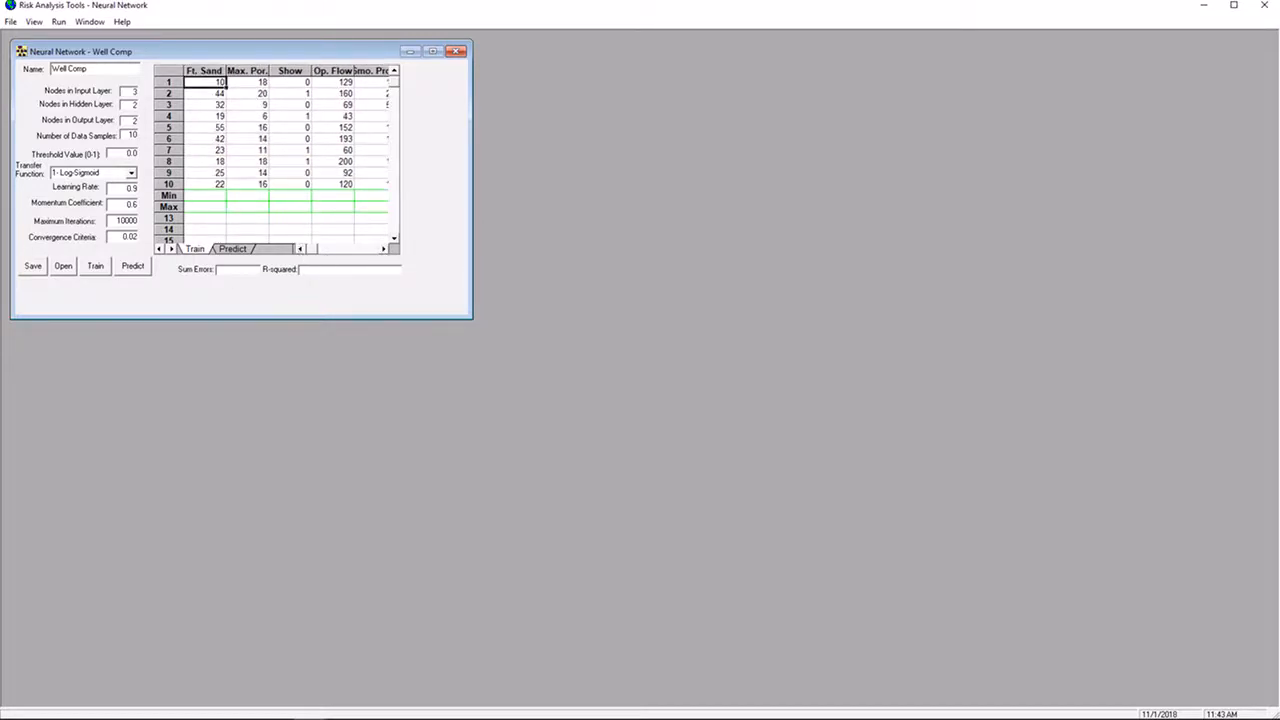
# Train the Well Comp network with 2 nodes in the hidden layer and dismiss the training status message
pyautogui.hotkey('alt', 'Tab')
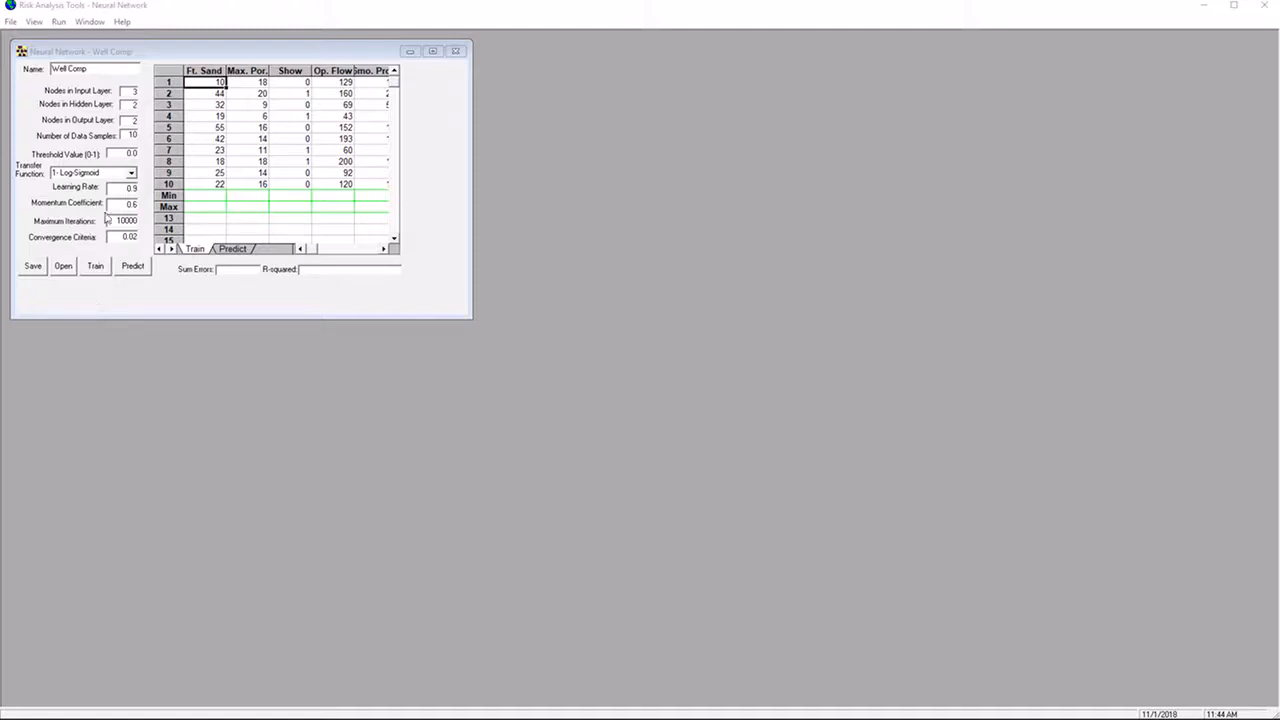
pyautogui.moveTo(123, 105); pyautogui.dragTo(138, 104)
pyautogui.write('5')
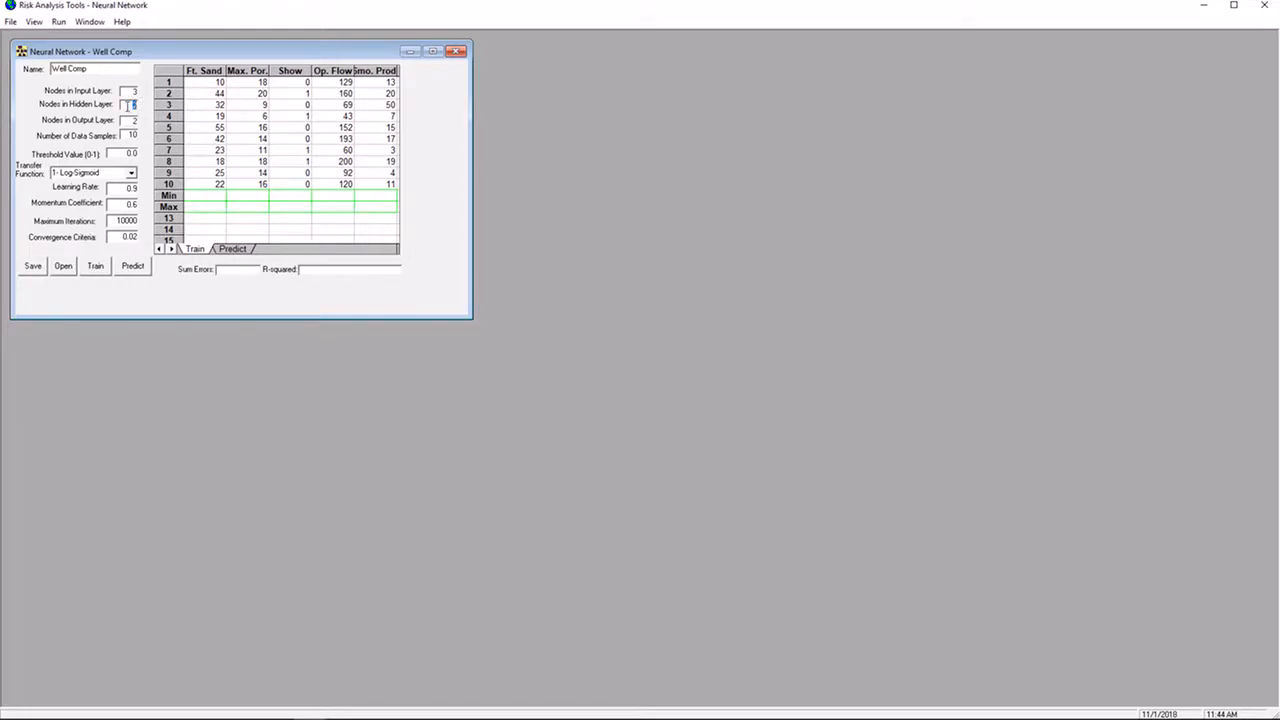
pyautogui.write('2')
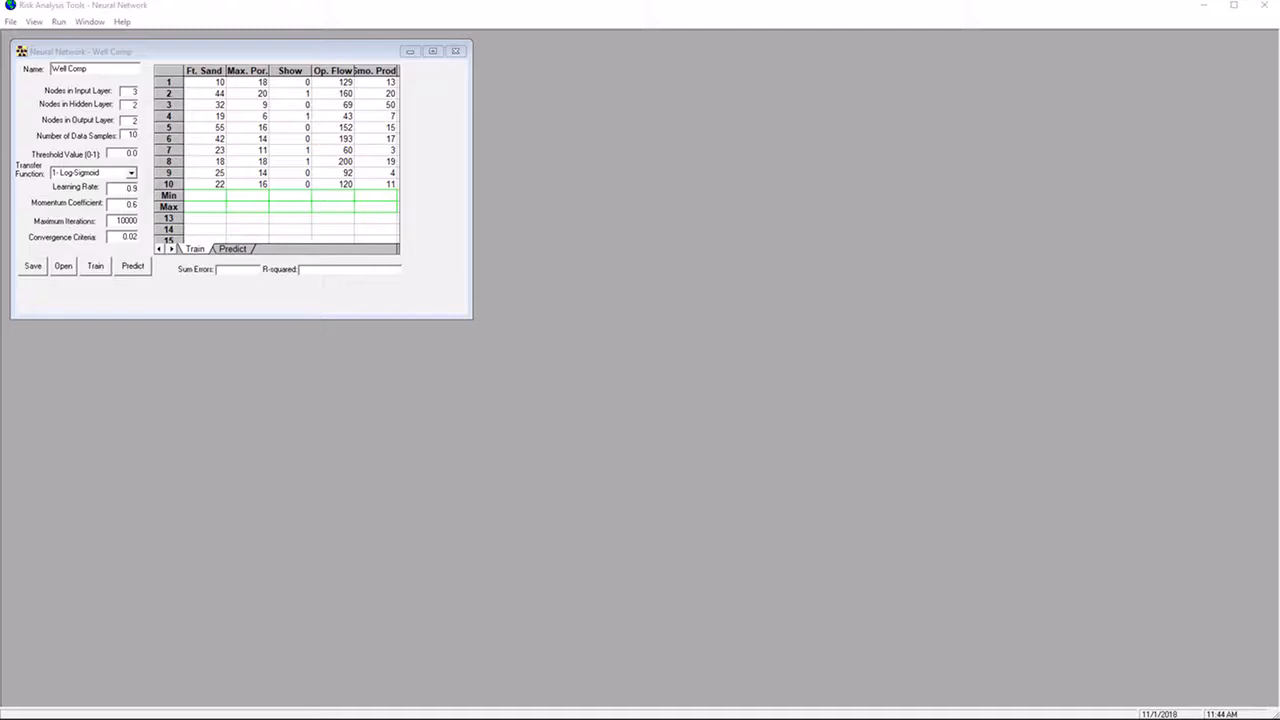
pyautogui.click(157, 287)
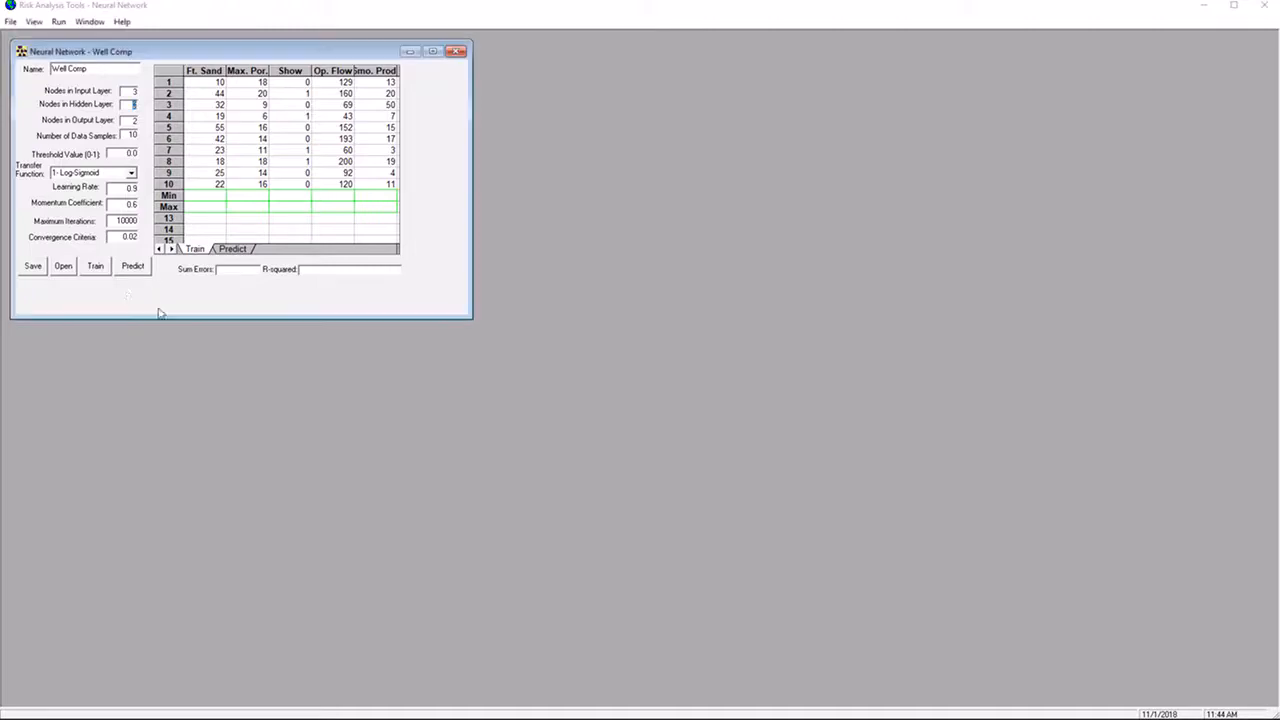
pyautogui.click(97, 267)
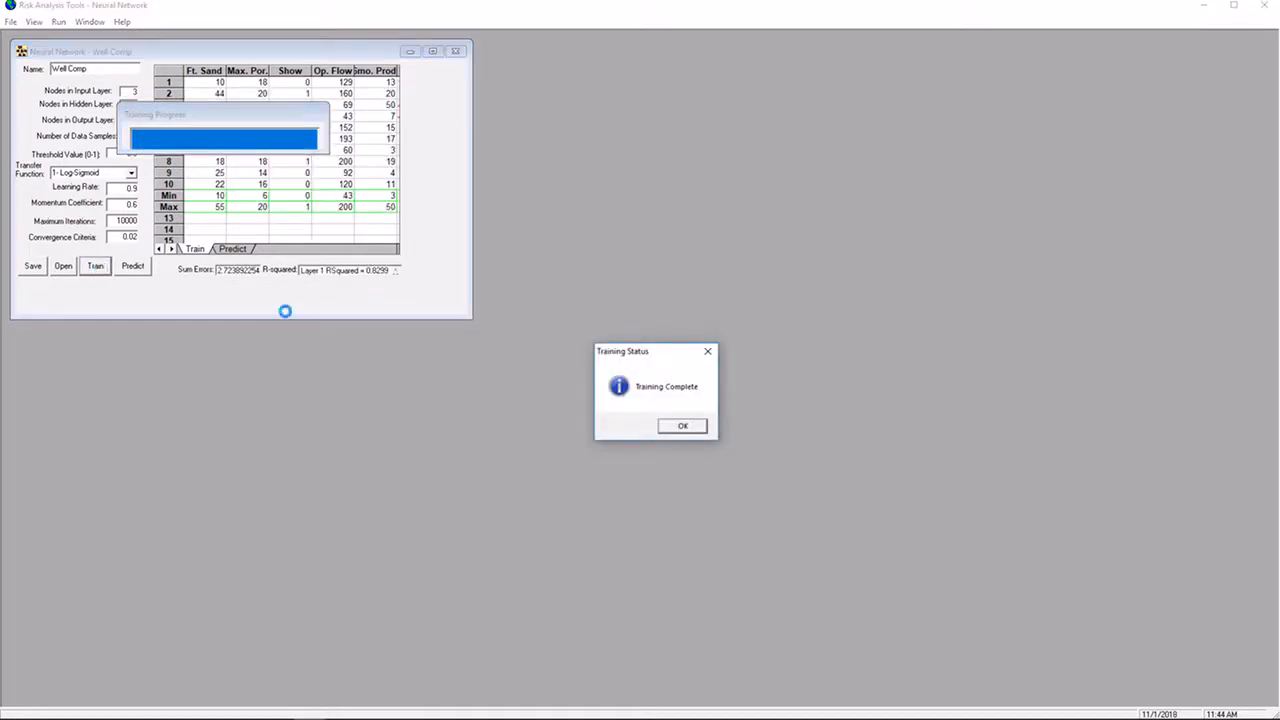
pyautogui.click(683, 427)
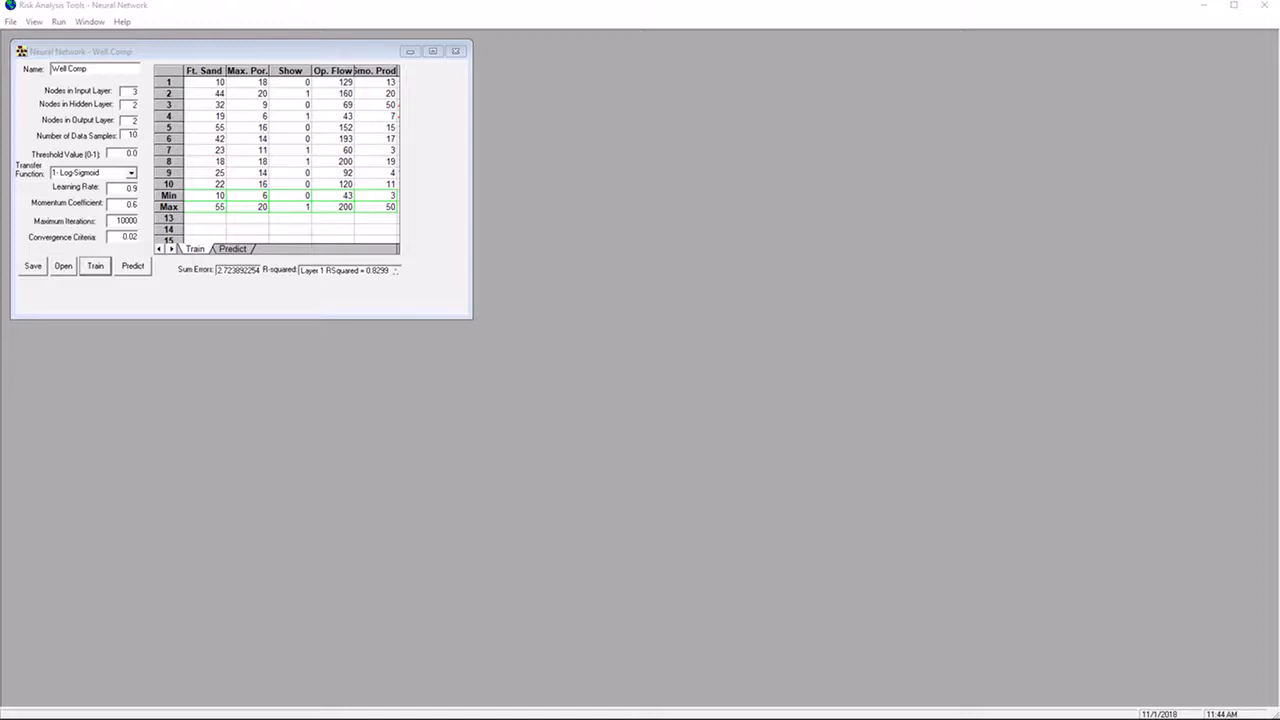
# Check the Layer 2 R-squared and the sum of errors of the trained network
pyautogui.click(398, 280)
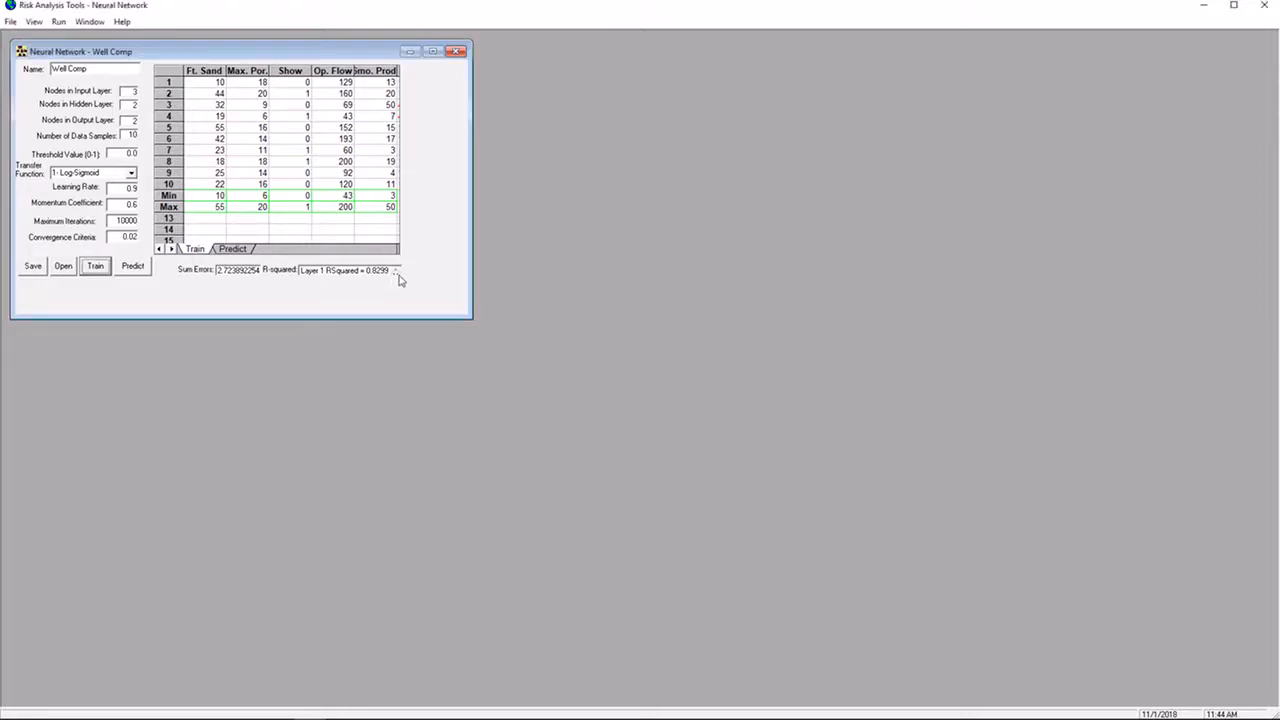
pyautogui.click(395, 273)
pyautogui.click(220, 265)
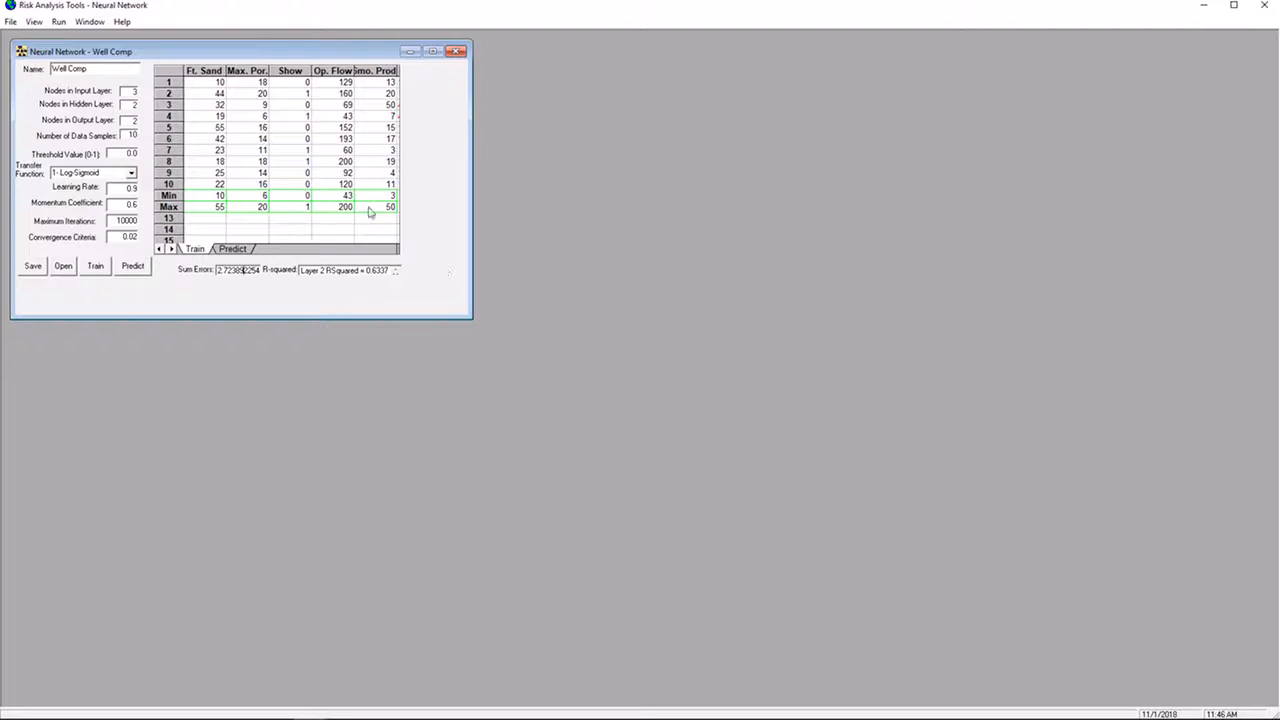
# Set the nodes in the hidden layer to 4 and retrain the Well Comp network
pyautogui.hotkey('alt', 'Tab')
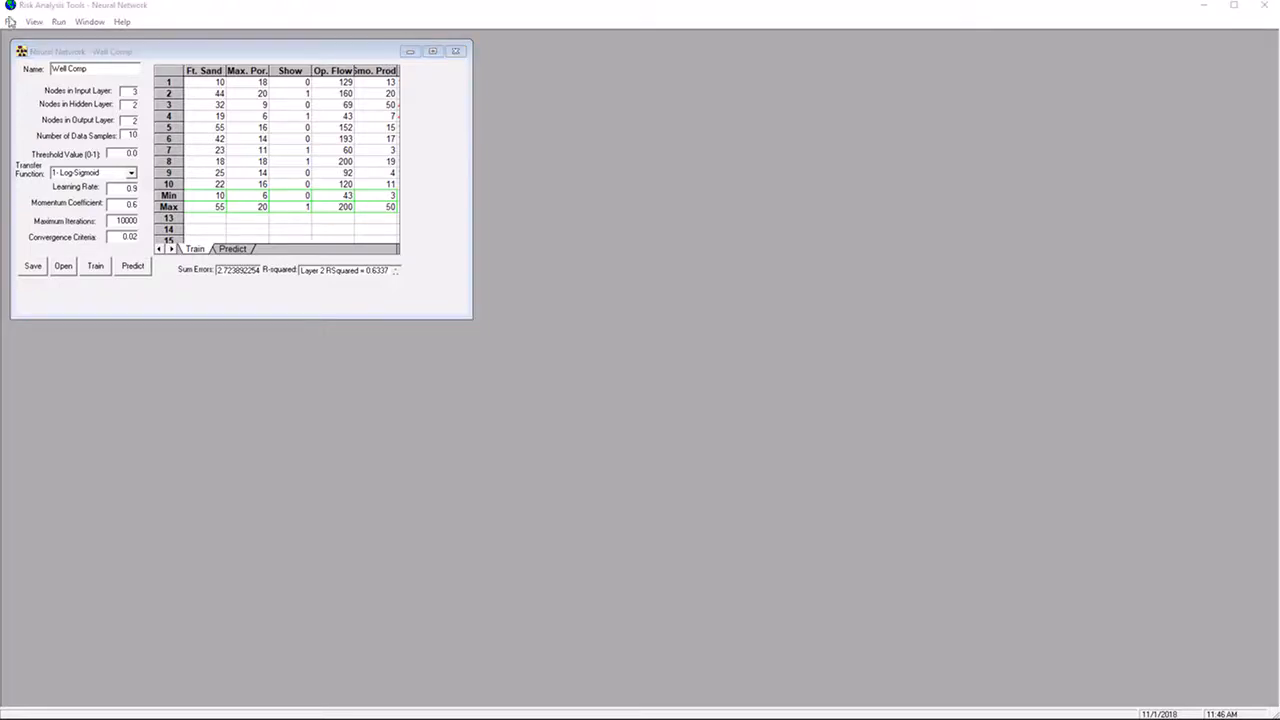
pyautogui.click(136, 107)
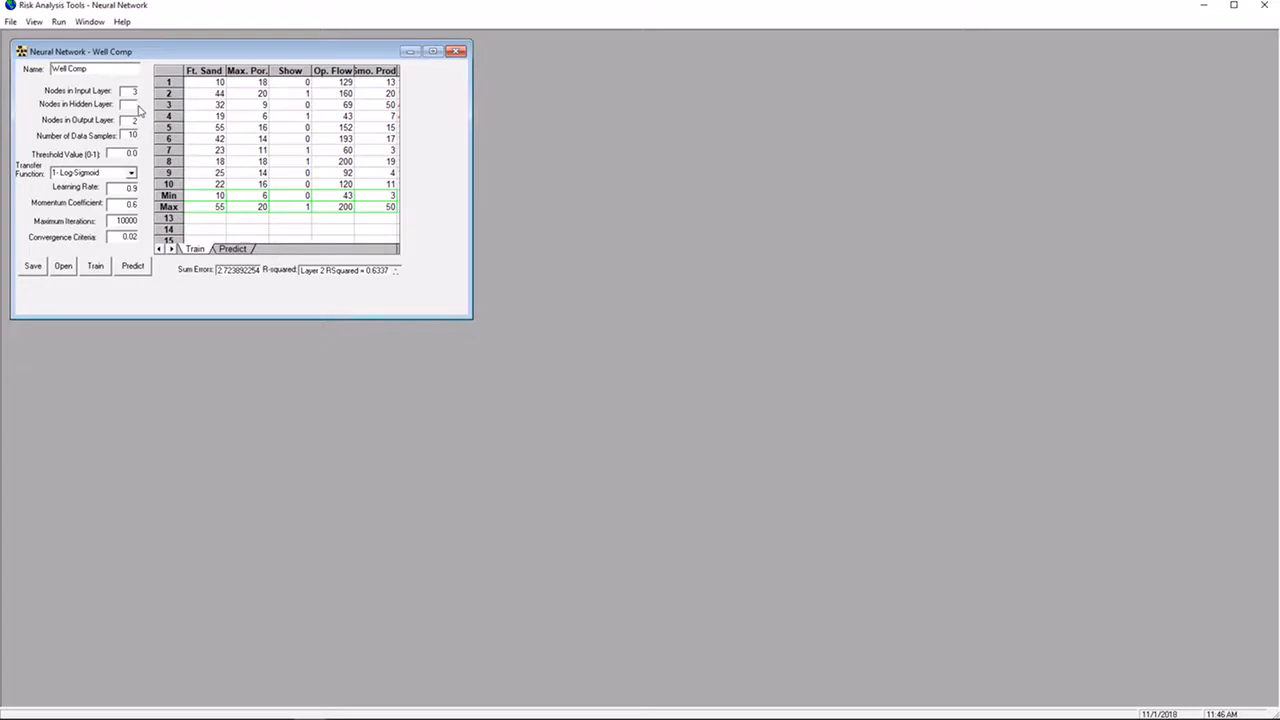
pyautogui.click(93, 270)
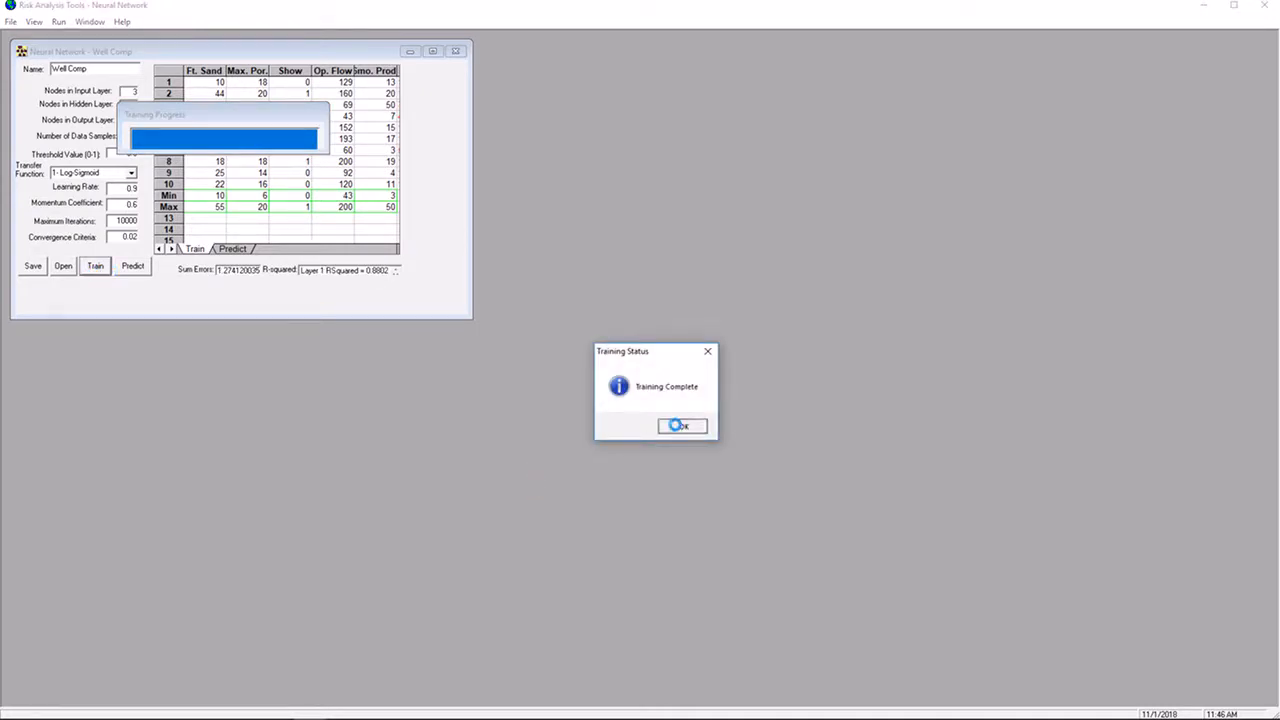
pyautogui.click(680, 427)
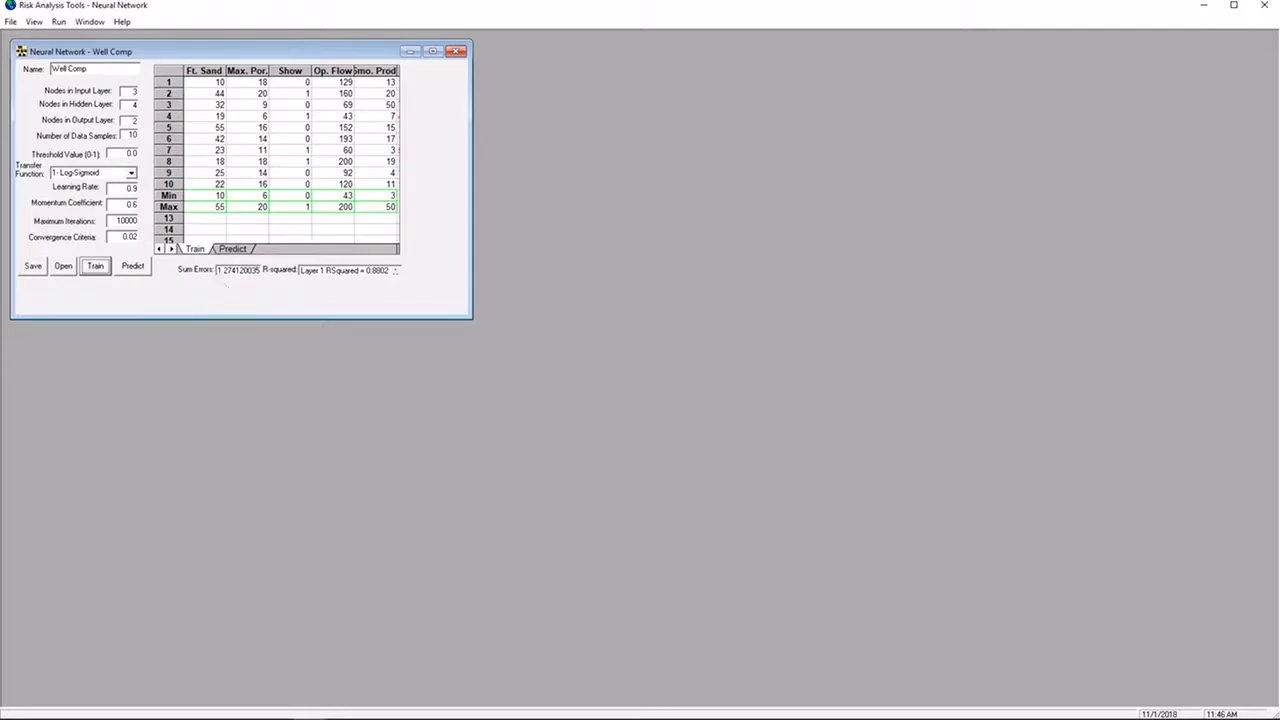
# Open the trained network's table in the Formula One Workbook Designer
pyautogui.click(310, 718)
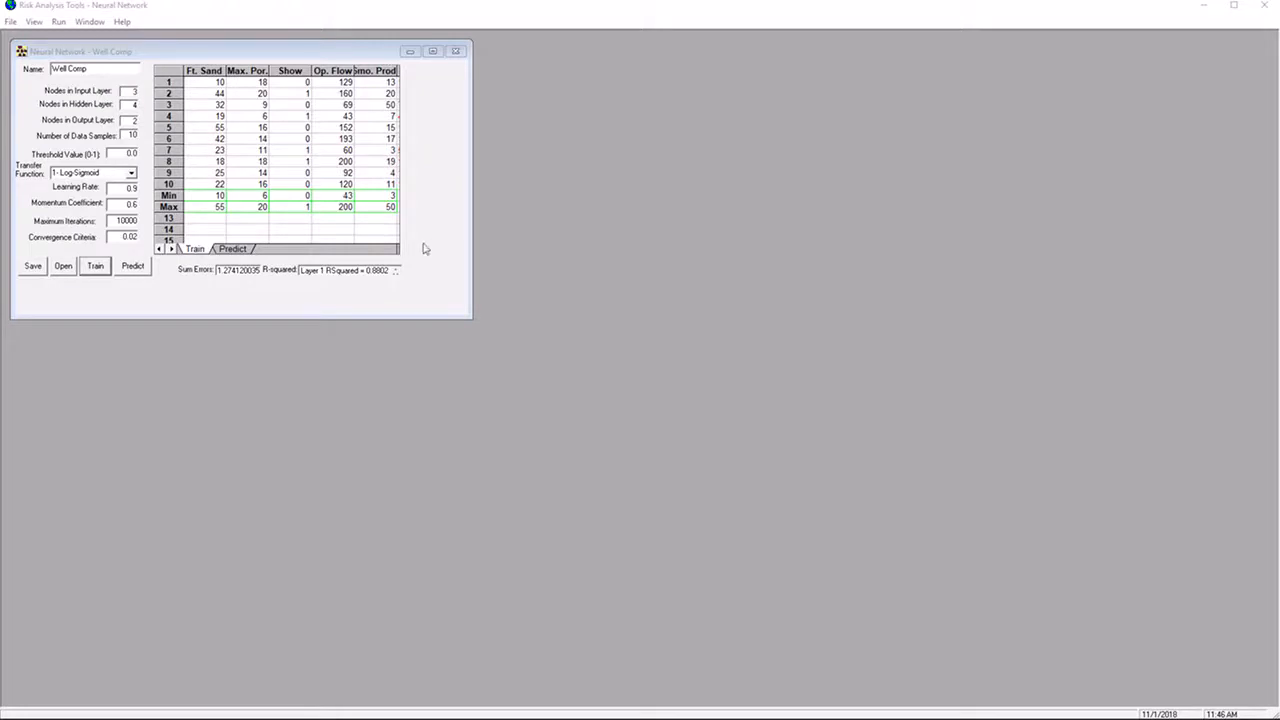
pyautogui.click(256, 85)
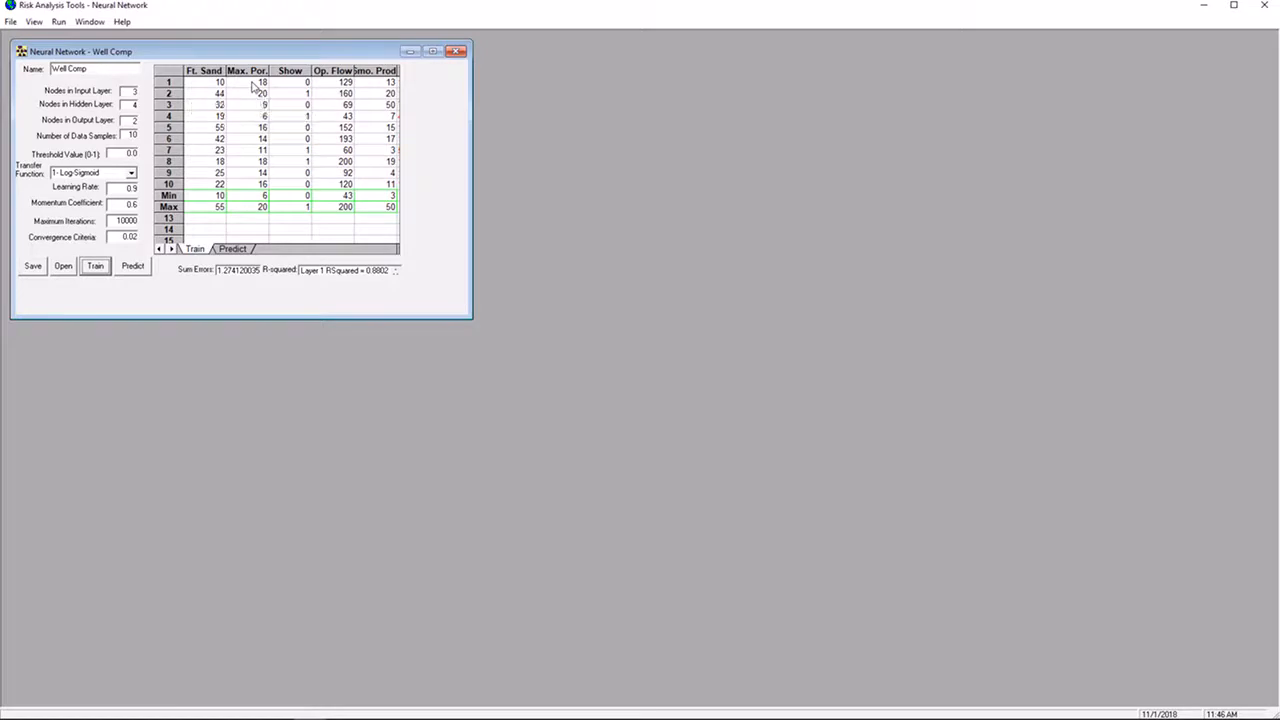
pyautogui.doubleClick(254, 86)
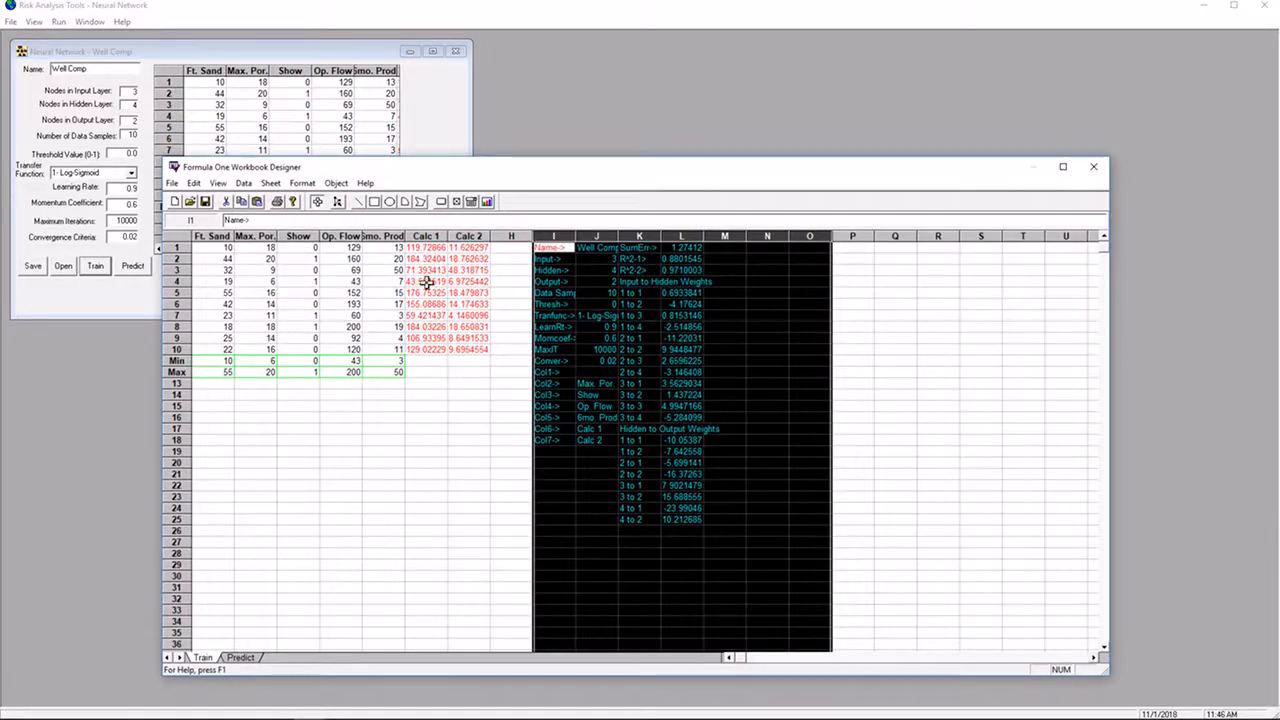
# Examine the Calc 1 and Calc 2 columns beside the actual output columns on the Train sheet
pyautogui.click(428, 238)
pyautogui.click(466, 238)
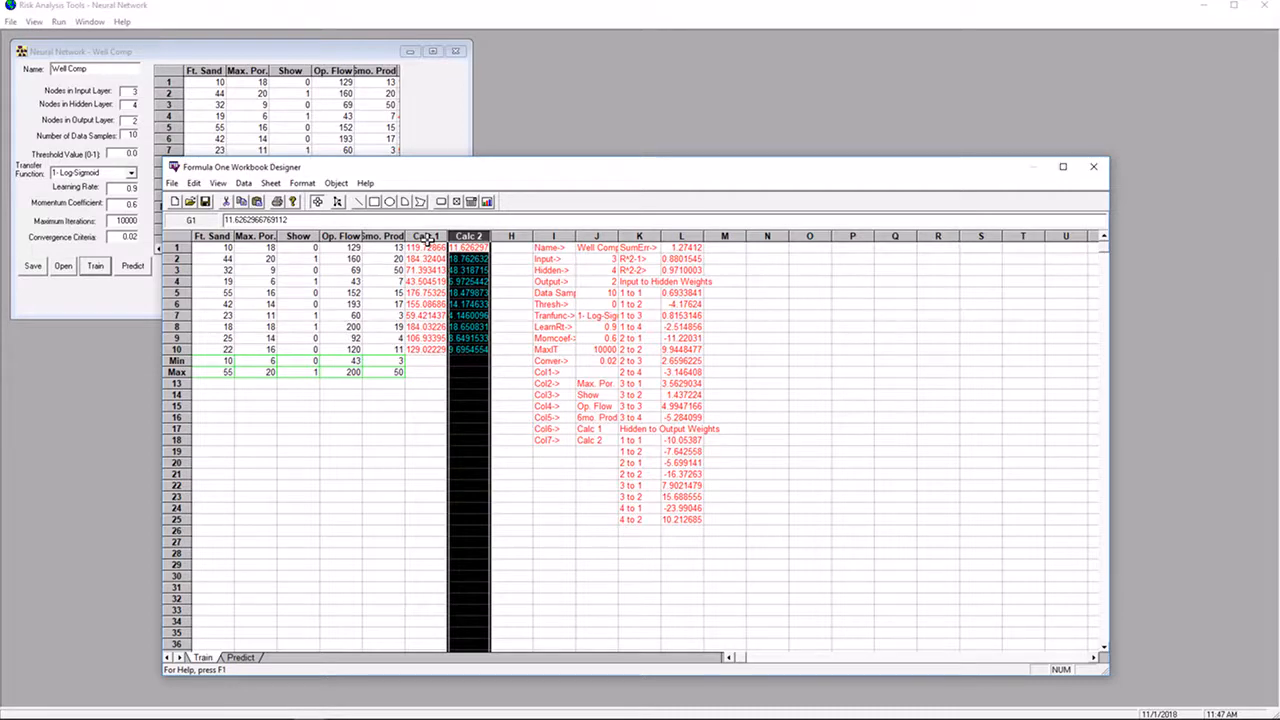
pyautogui.click(427, 237)
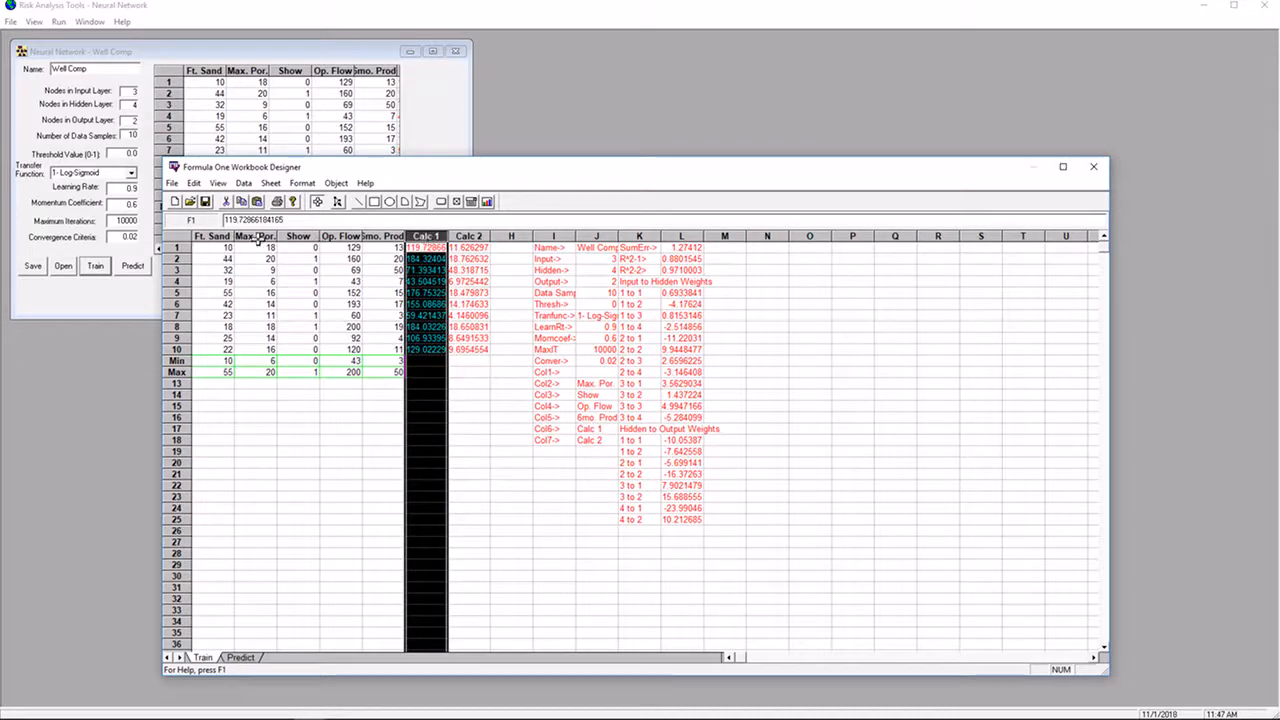
pyautogui.click(384, 236)
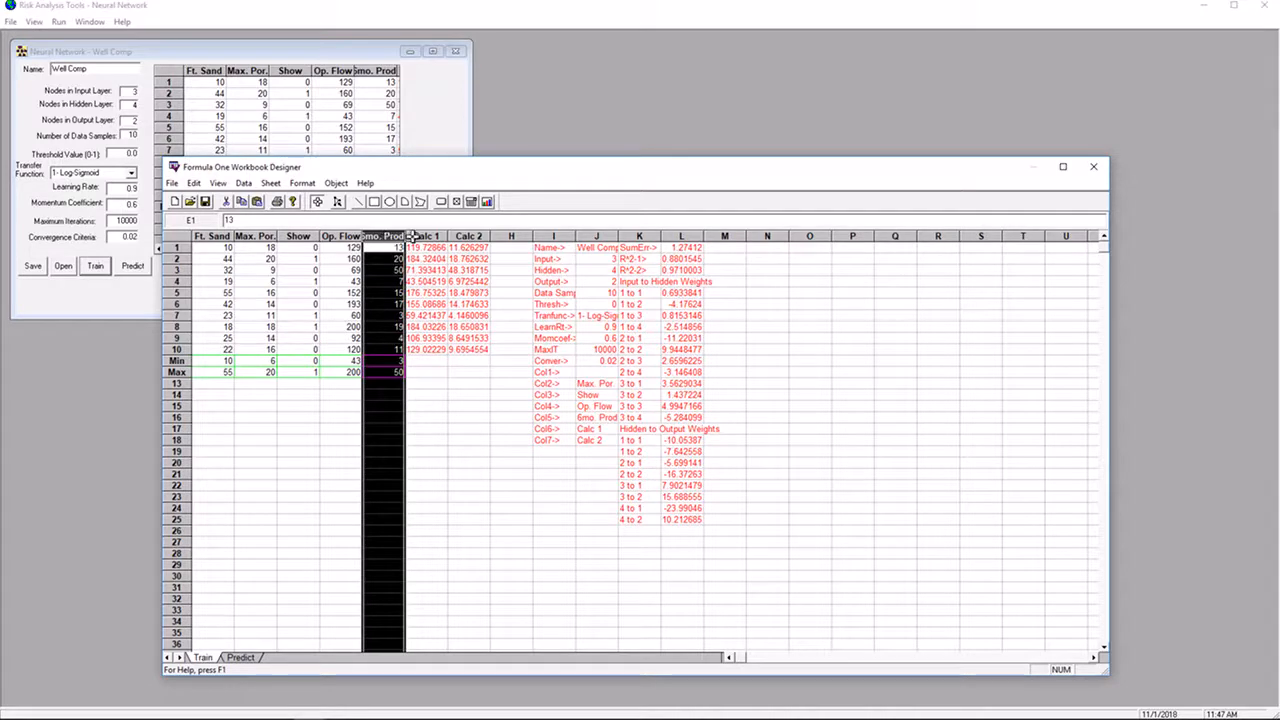
pyautogui.click(416, 236)
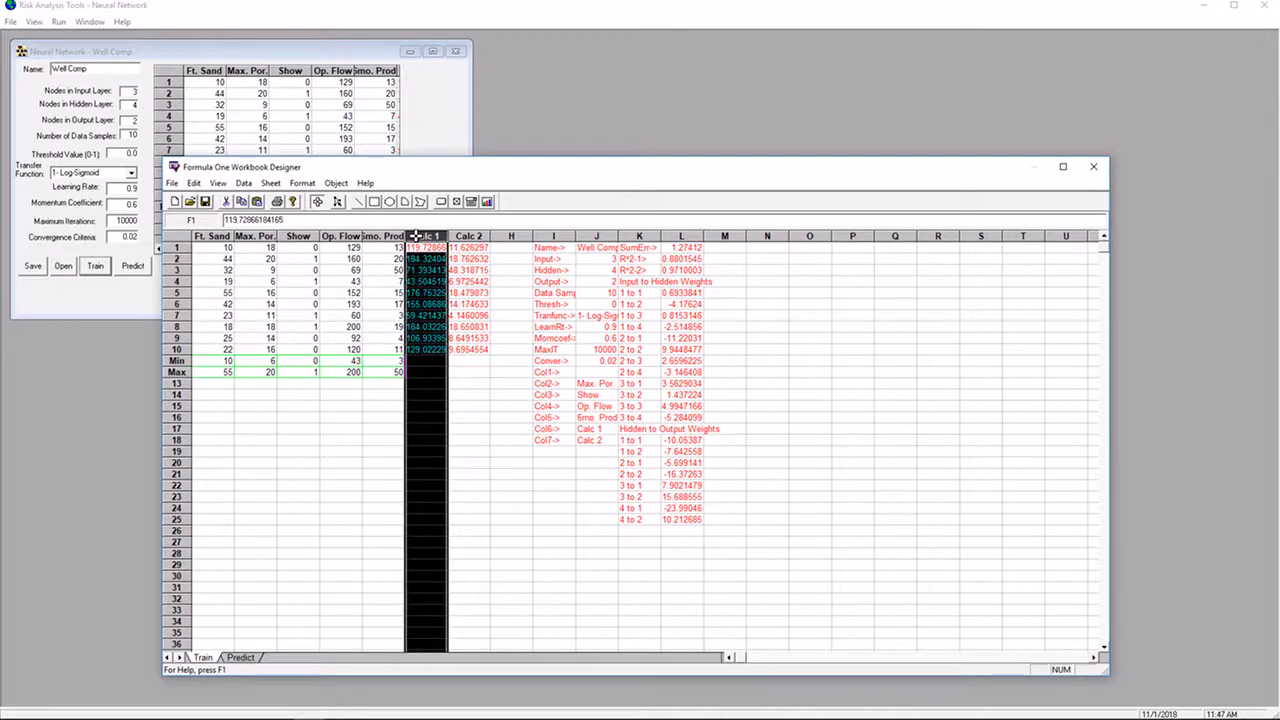
pyautogui.click(349, 412)
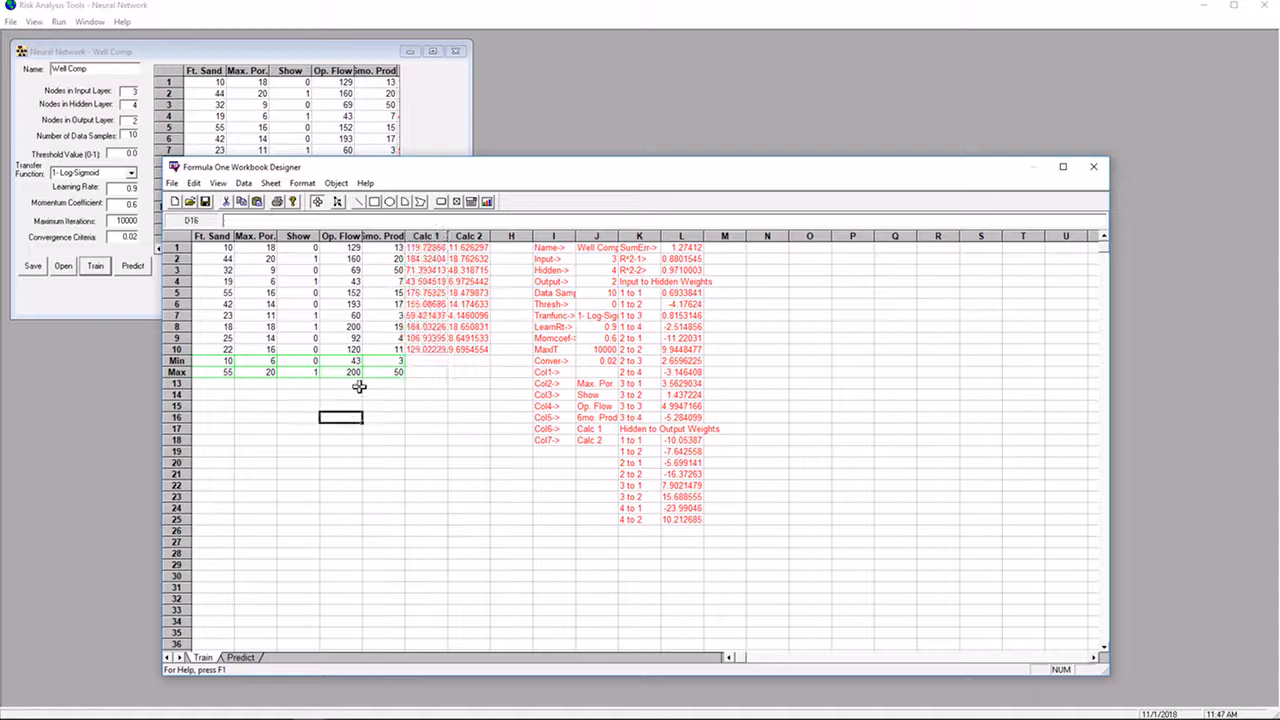
# Compare the Calc 1 and Calc 2 values of samples 1 and 10 with their Op. Flow and 6mo. Prod. values
pyautogui.click(428, 249)
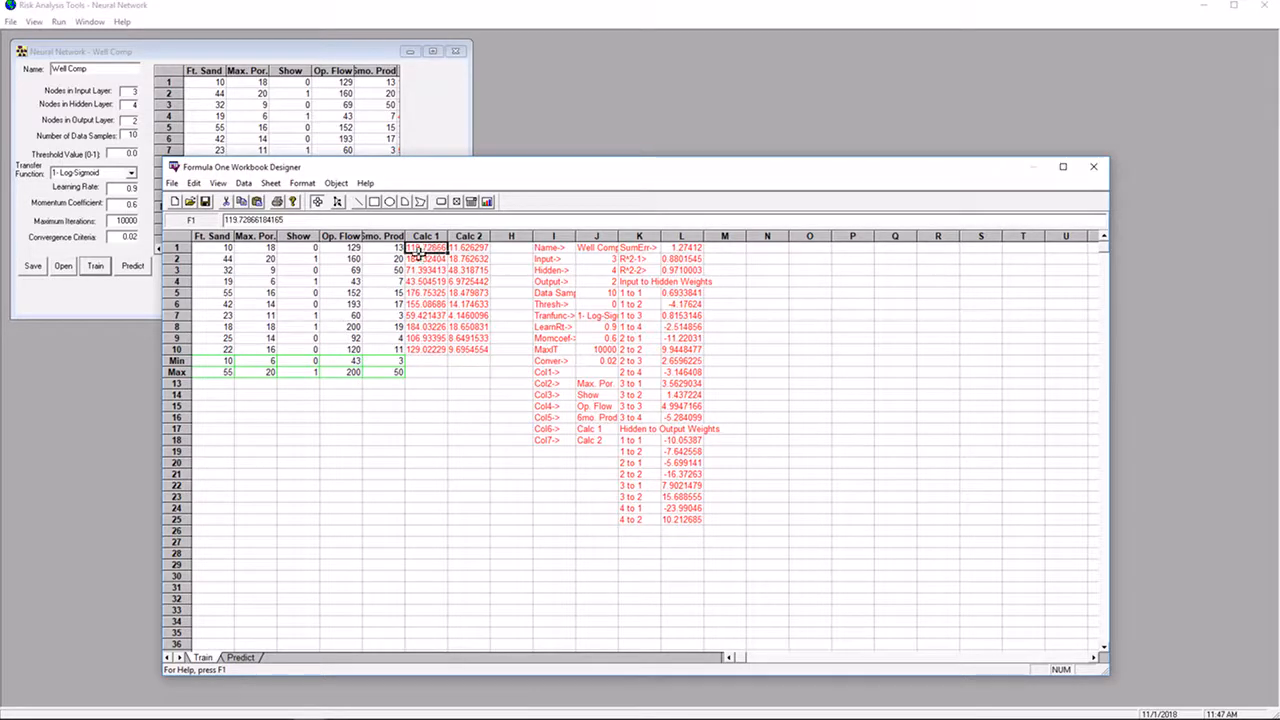
pyautogui.click(339, 248)
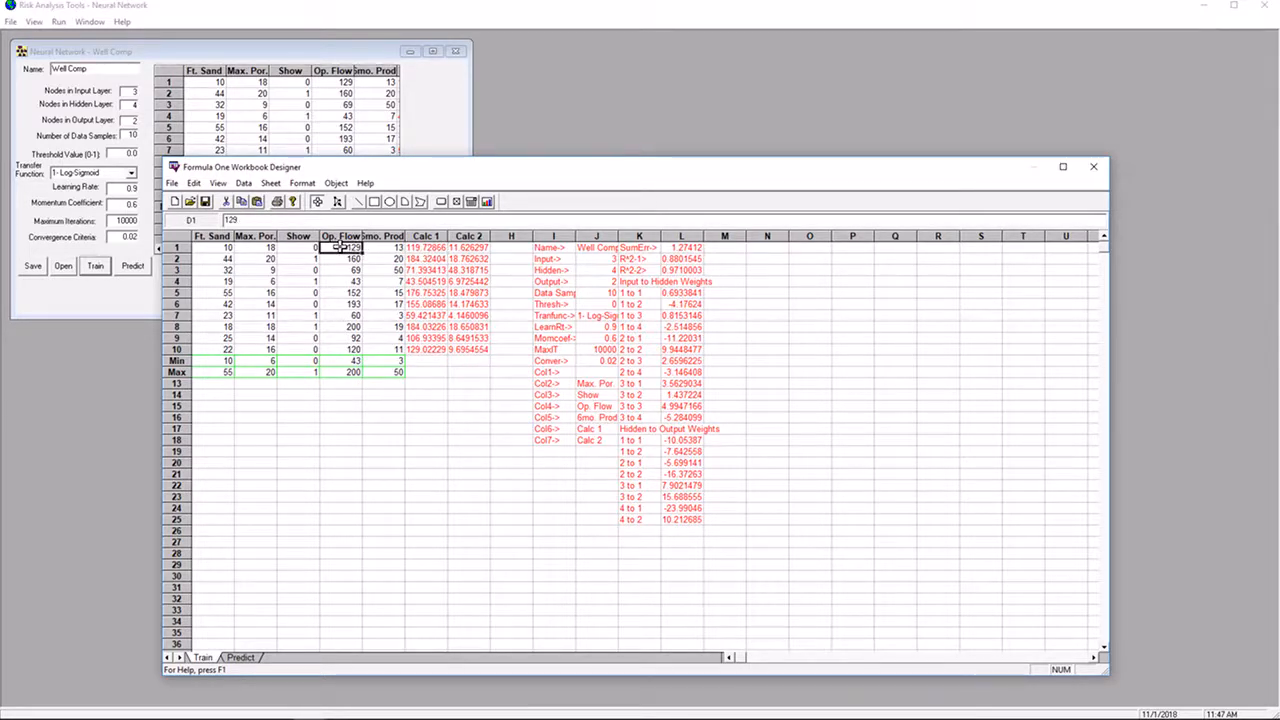
pyautogui.click(469, 249)
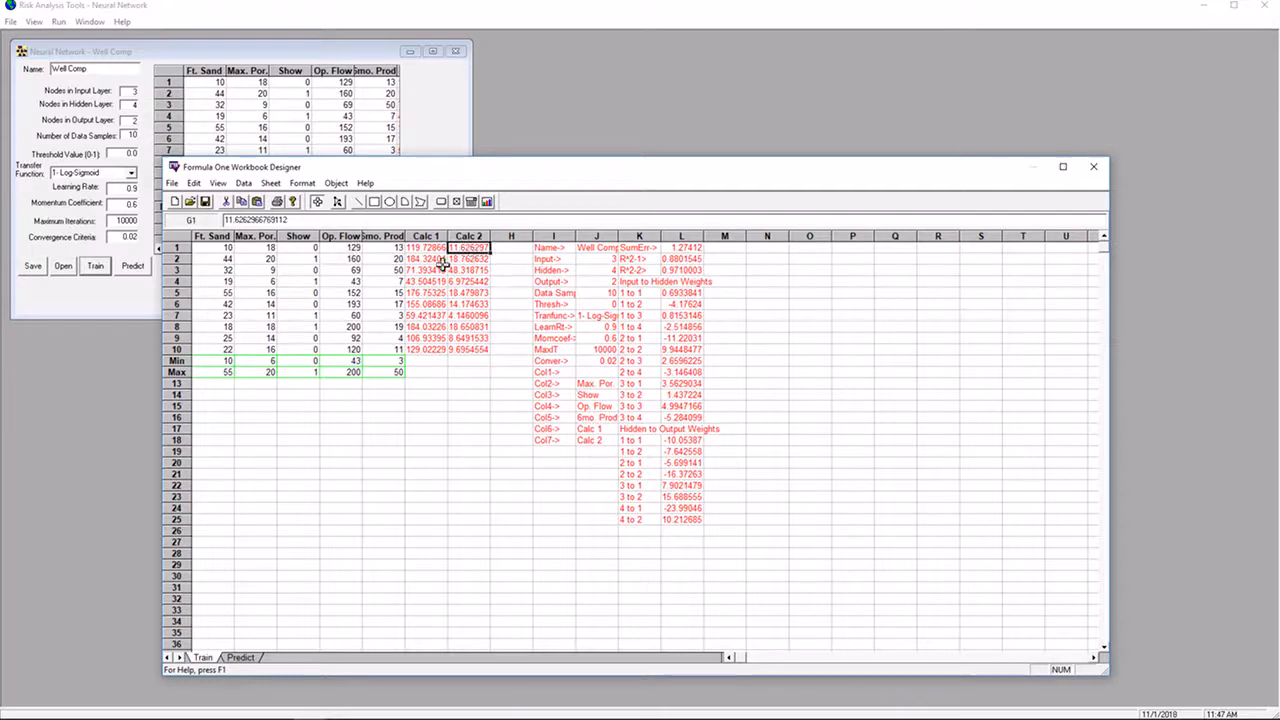
pyautogui.click(386, 249)
pyautogui.click(443, 431)
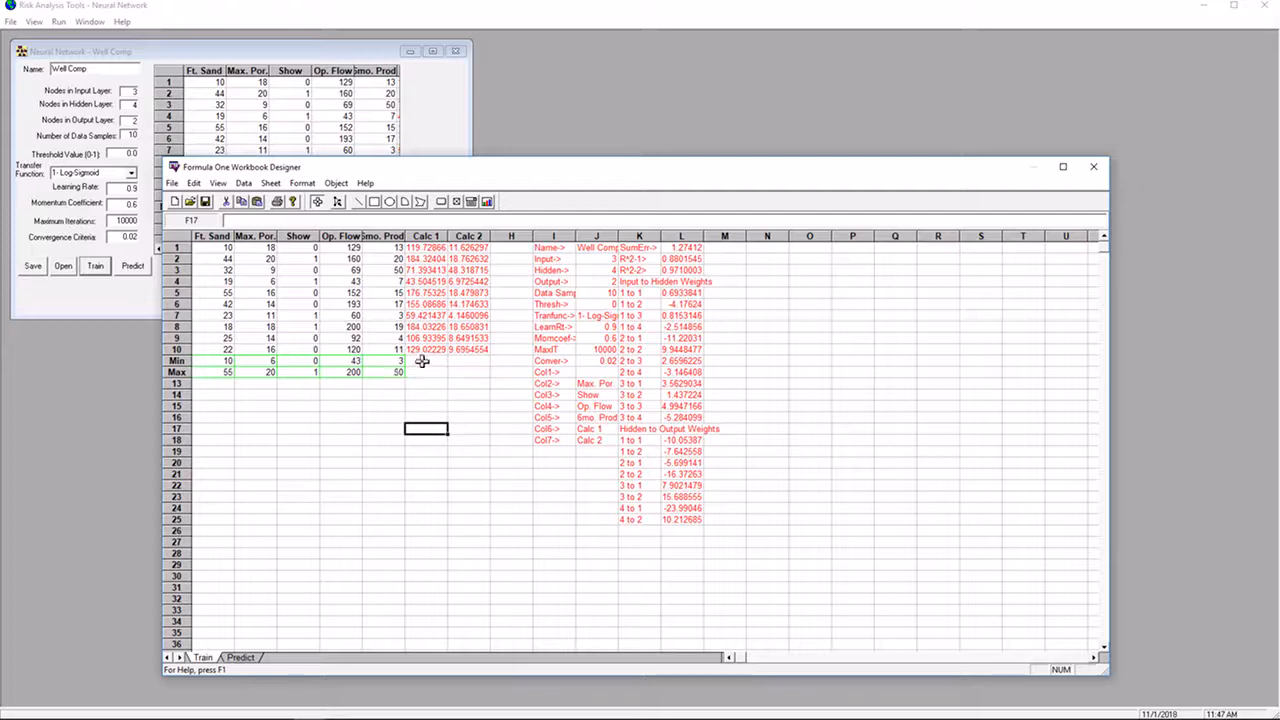
pyautogui.click(424, 351)
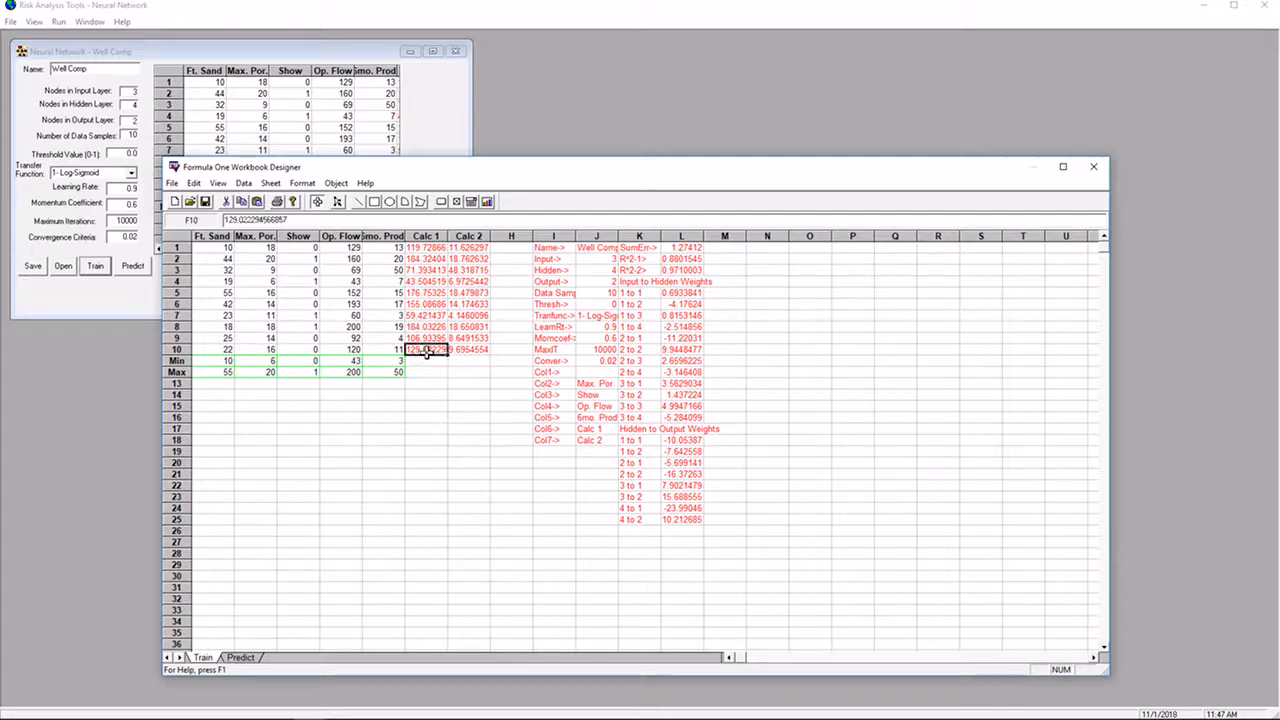
pyautogui.click(336, 351)
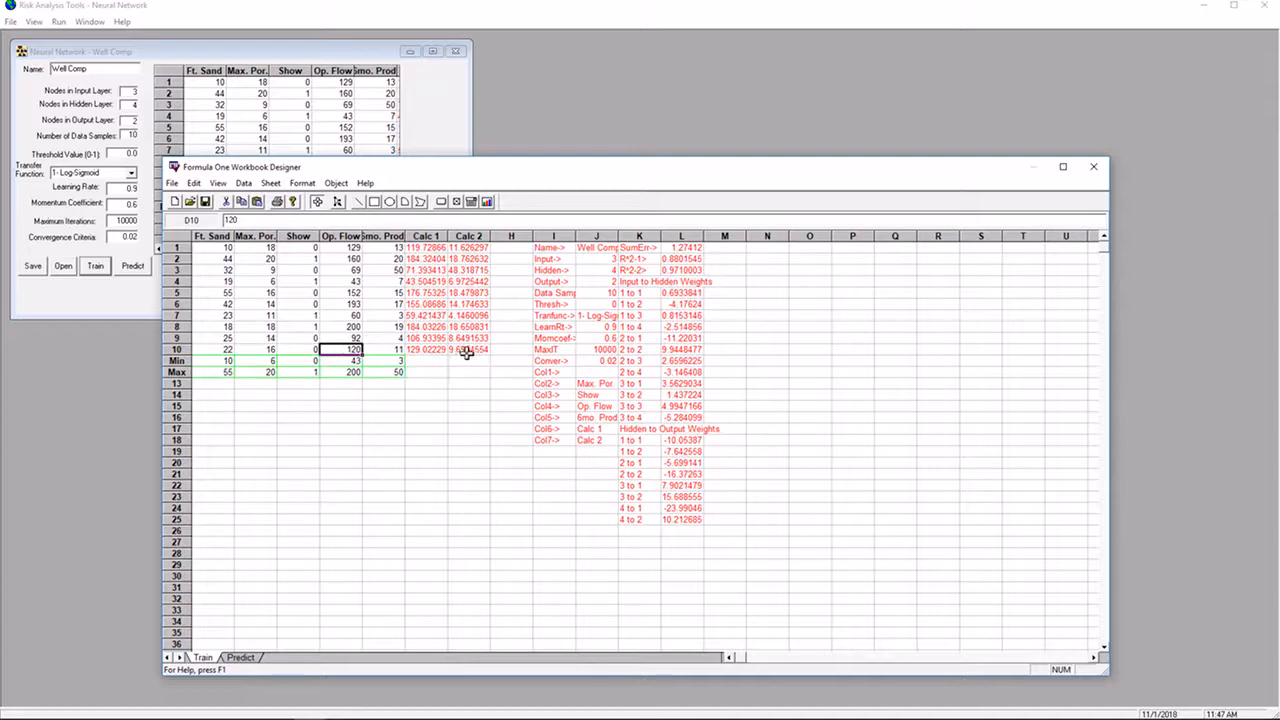
pyautogui.click(390, 350)
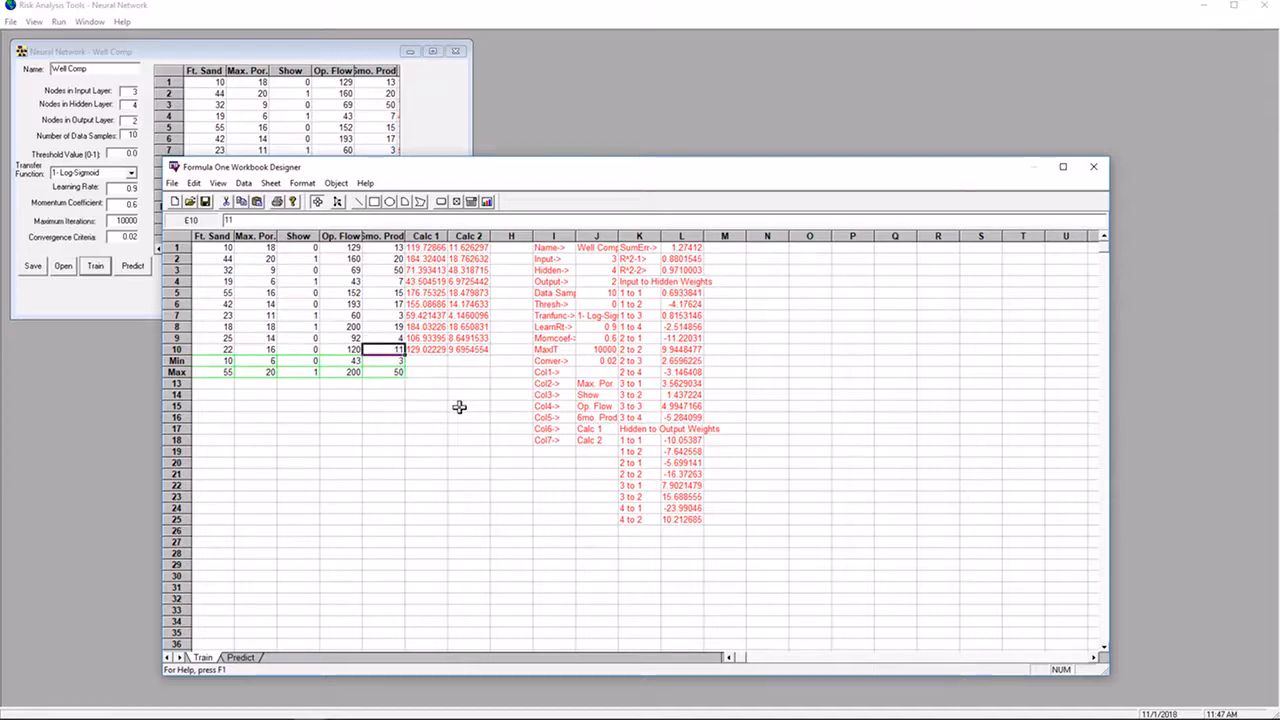
pyautogui.click(462, 461)
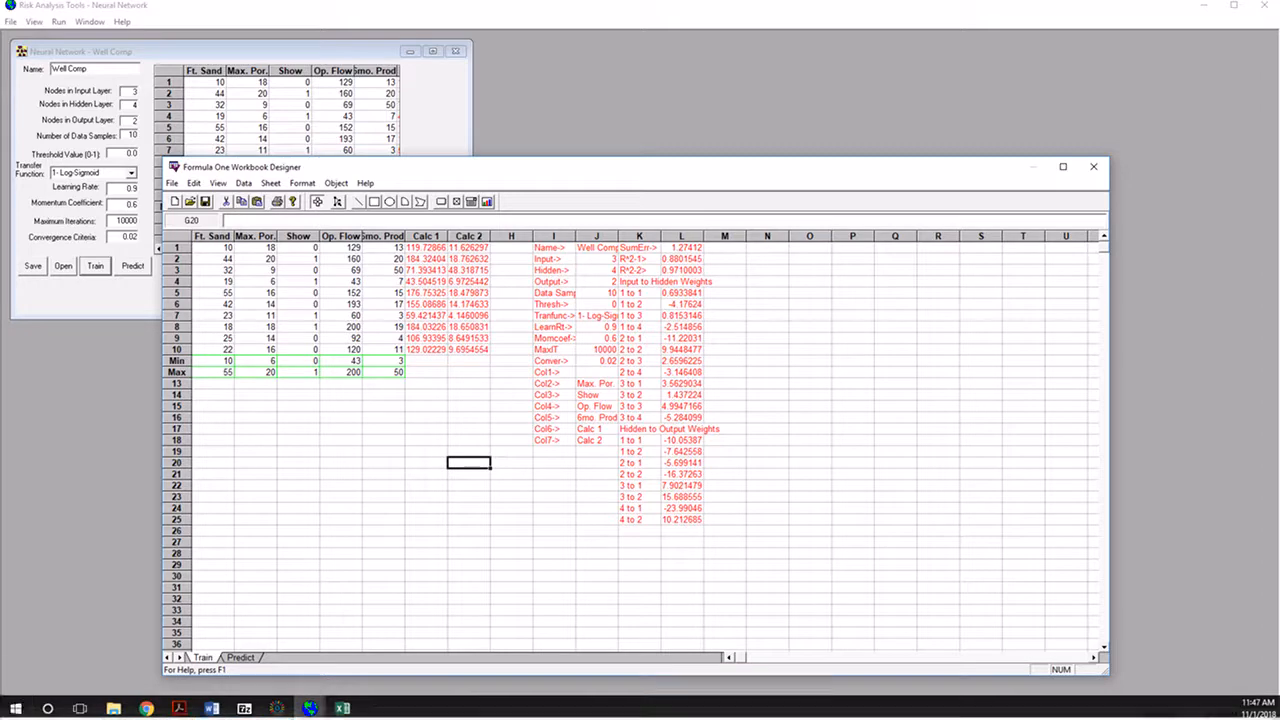
# Switch to the well_comp workbook in Excel, view it maximized, and move it away from the neural network windows
pyautogui.click(342, 707)
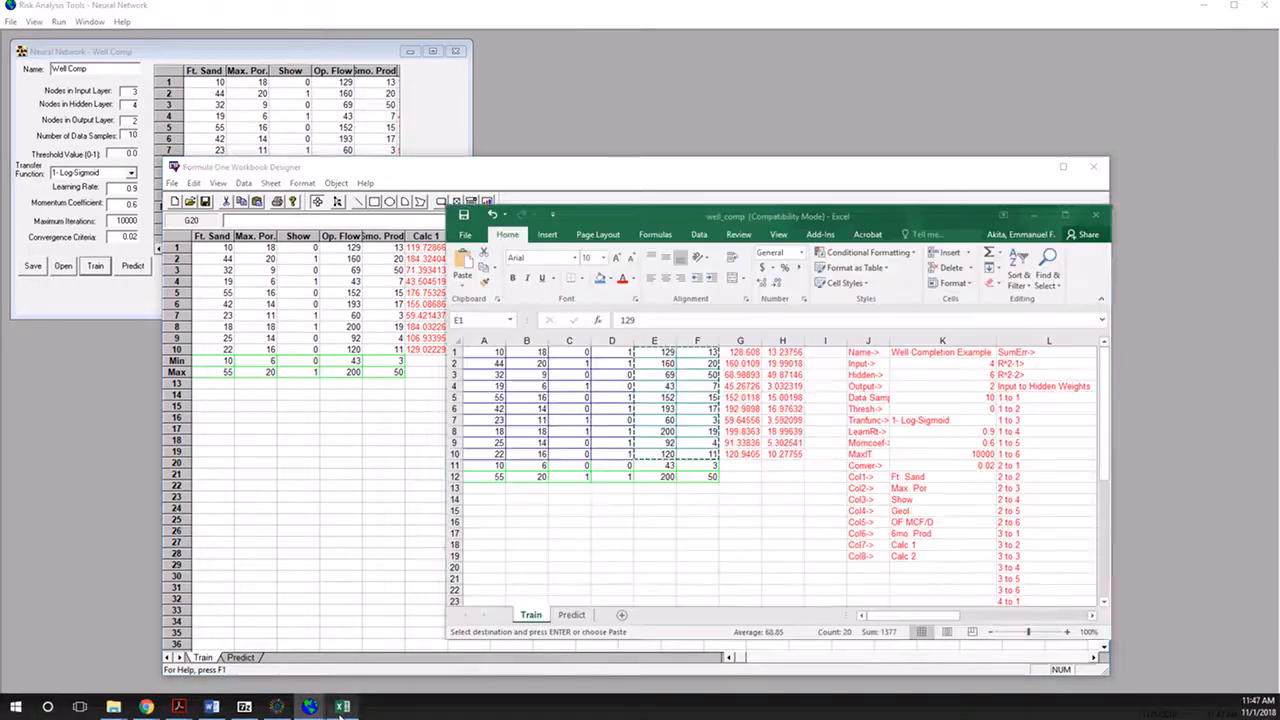
pyautogui.click(1066, 216)
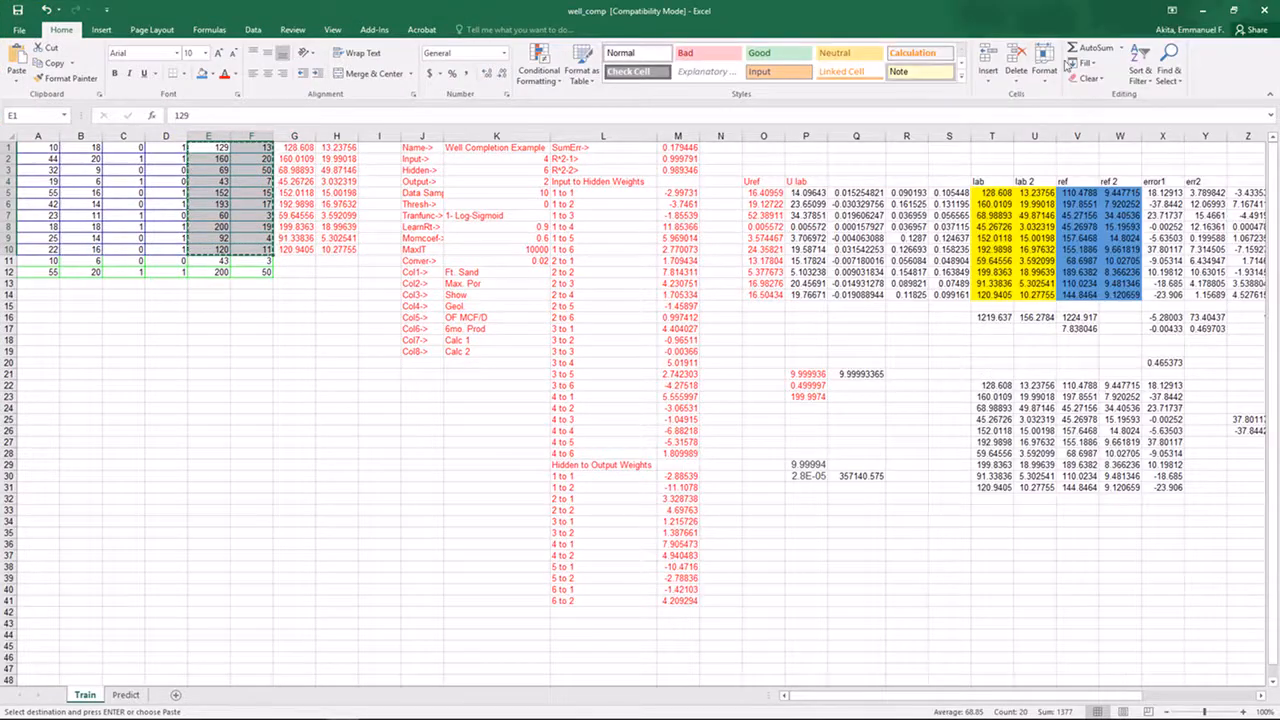
pyautogui.moveTo(1062, 17); pyautogui.dragTo(792, 465)
pyautogui.click(810, 338)
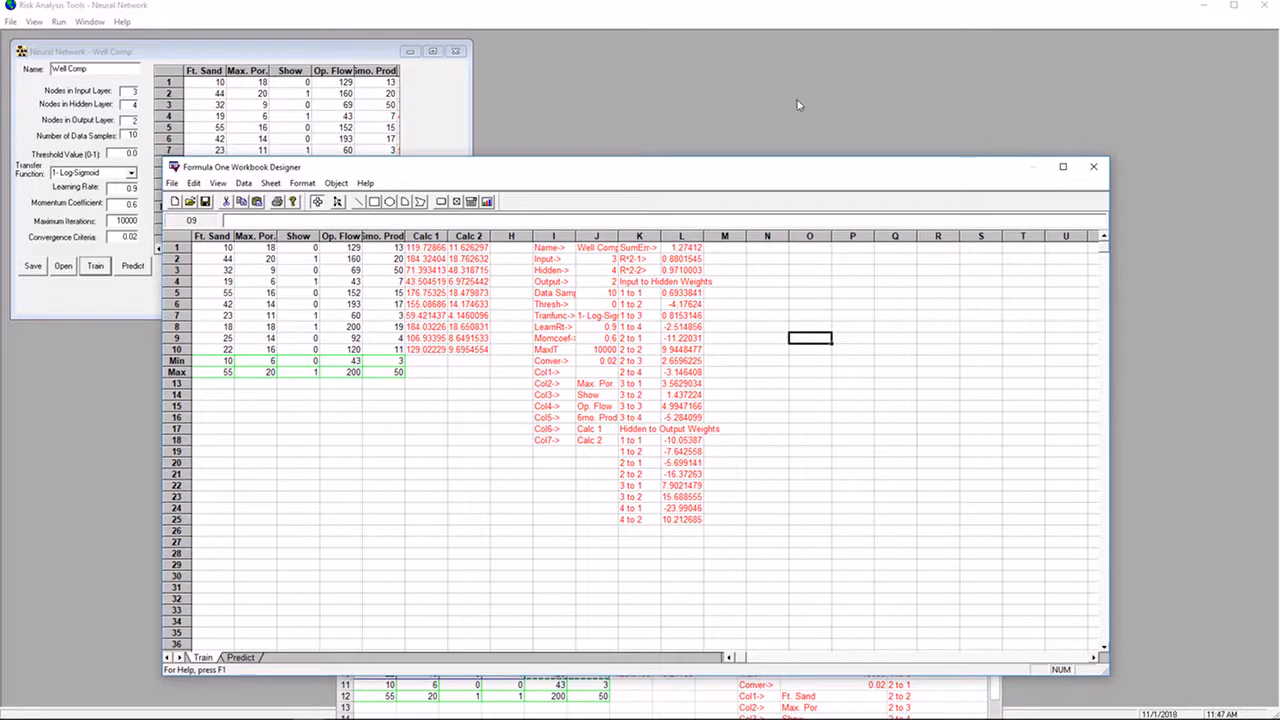
# Close the Workbook Designer and retrain the Well Comp network with 4 nodes in the hidden layer
pyautogui.click(1093, 166)
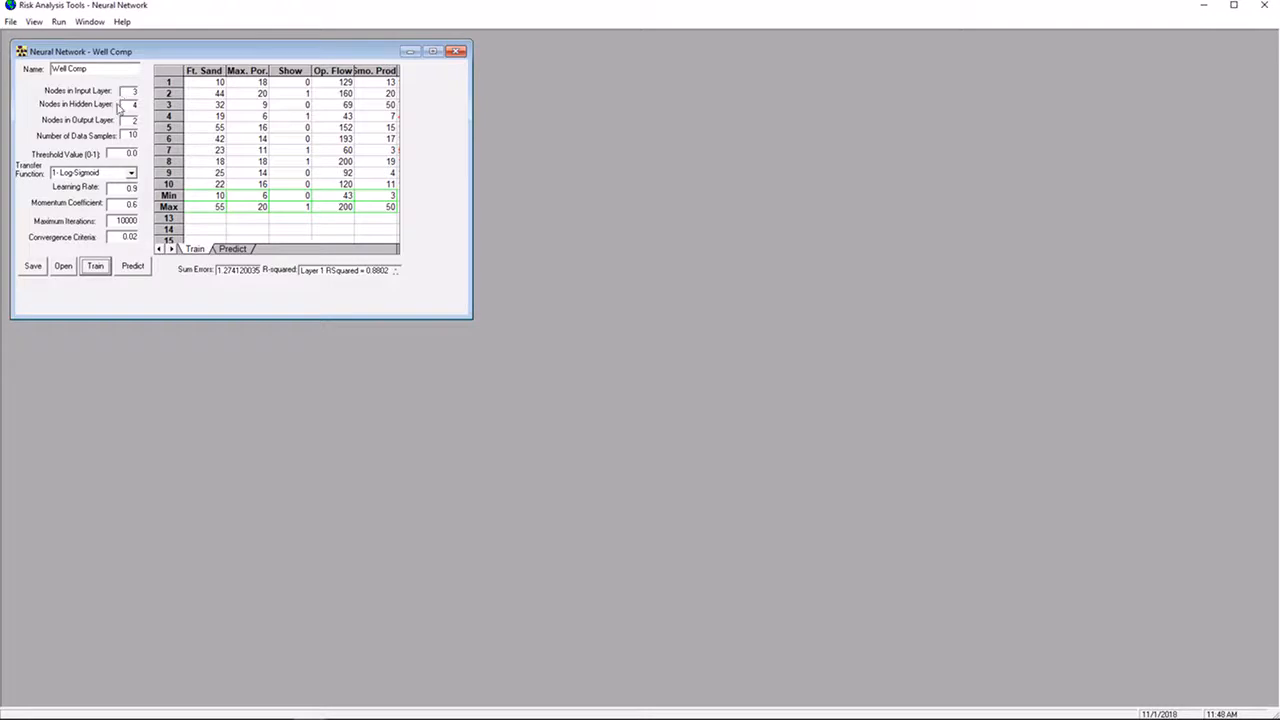
pyautogui.click(126, 104)
pyautogui.click(95, 266)
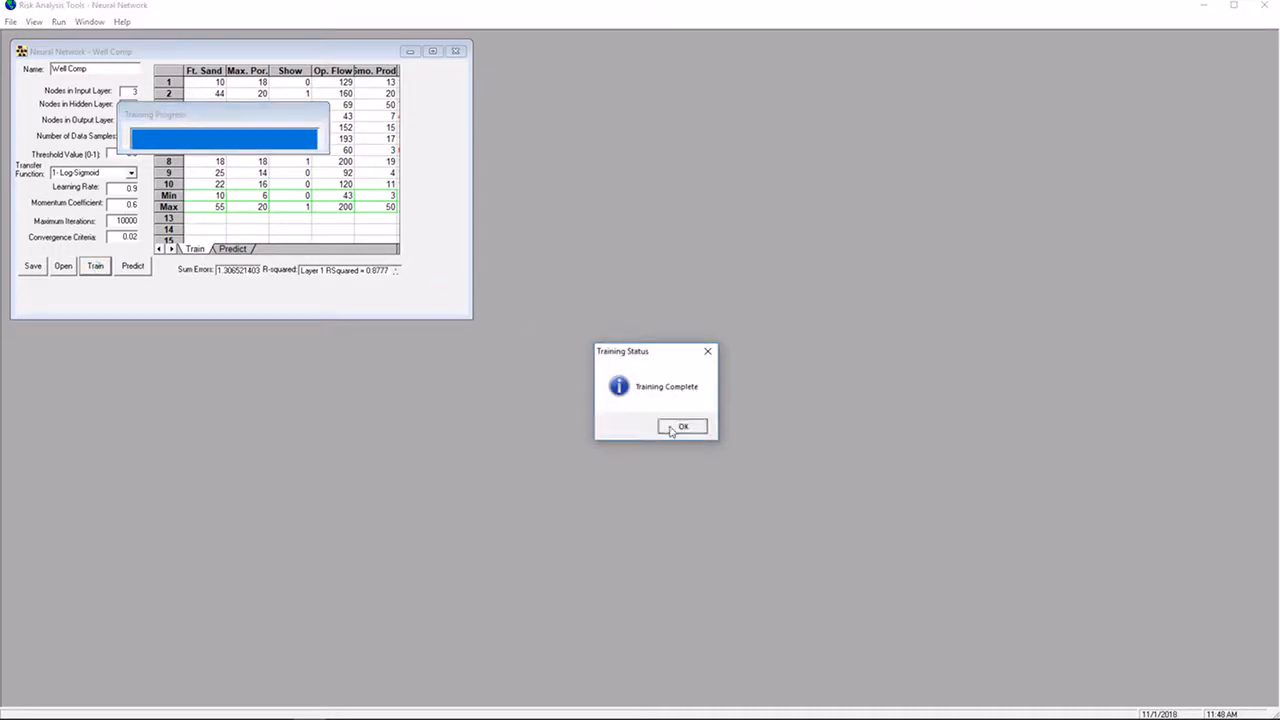
pyautogui.click(674, 429)
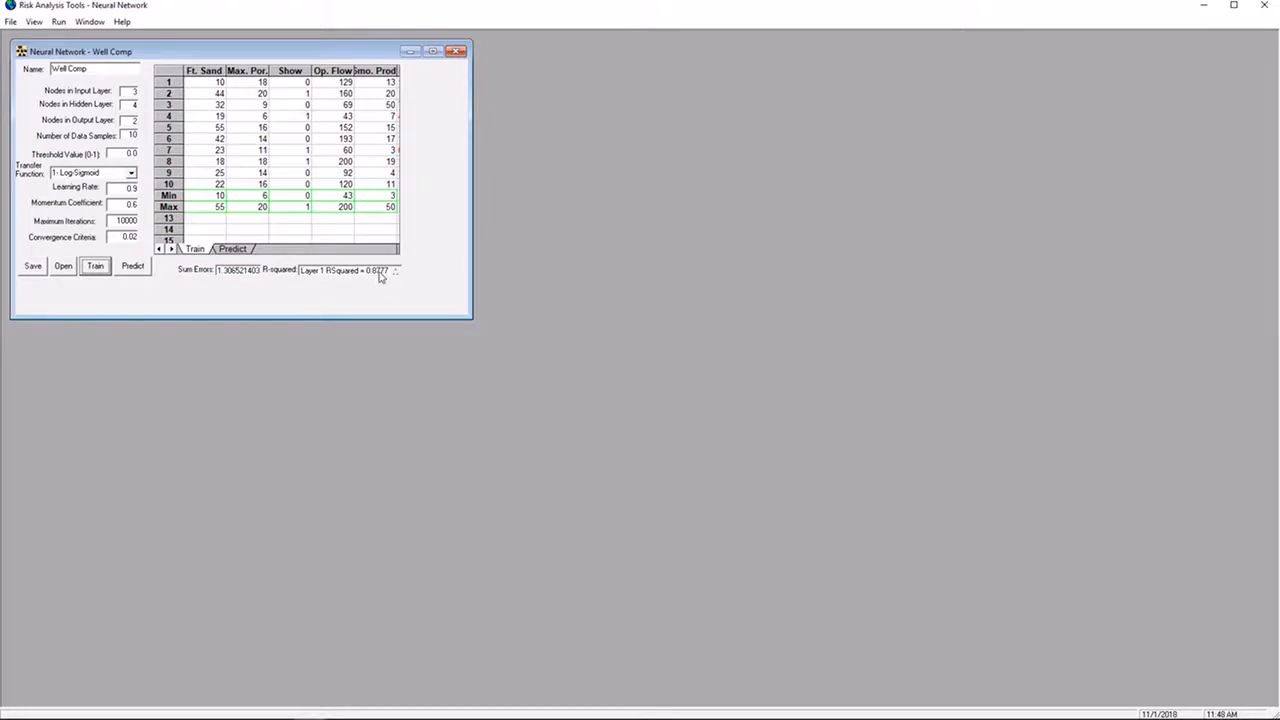
pyautogui.click(231, 271)
# Retrain the Well Comp network with 6 nodes in the hidden layer and view the Layer 2 R-squared
pyautogui.click(136, 106)
pyautogui.click(104, 265)
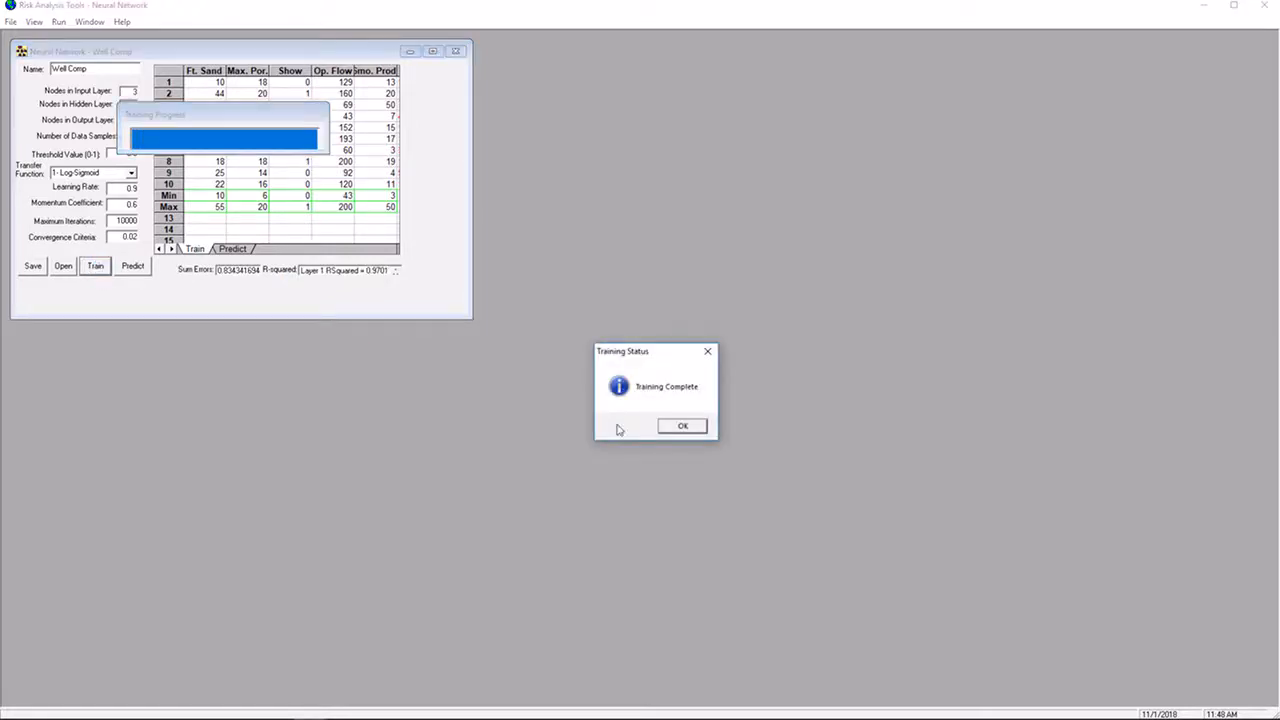
pyautogui.click(676, 428)
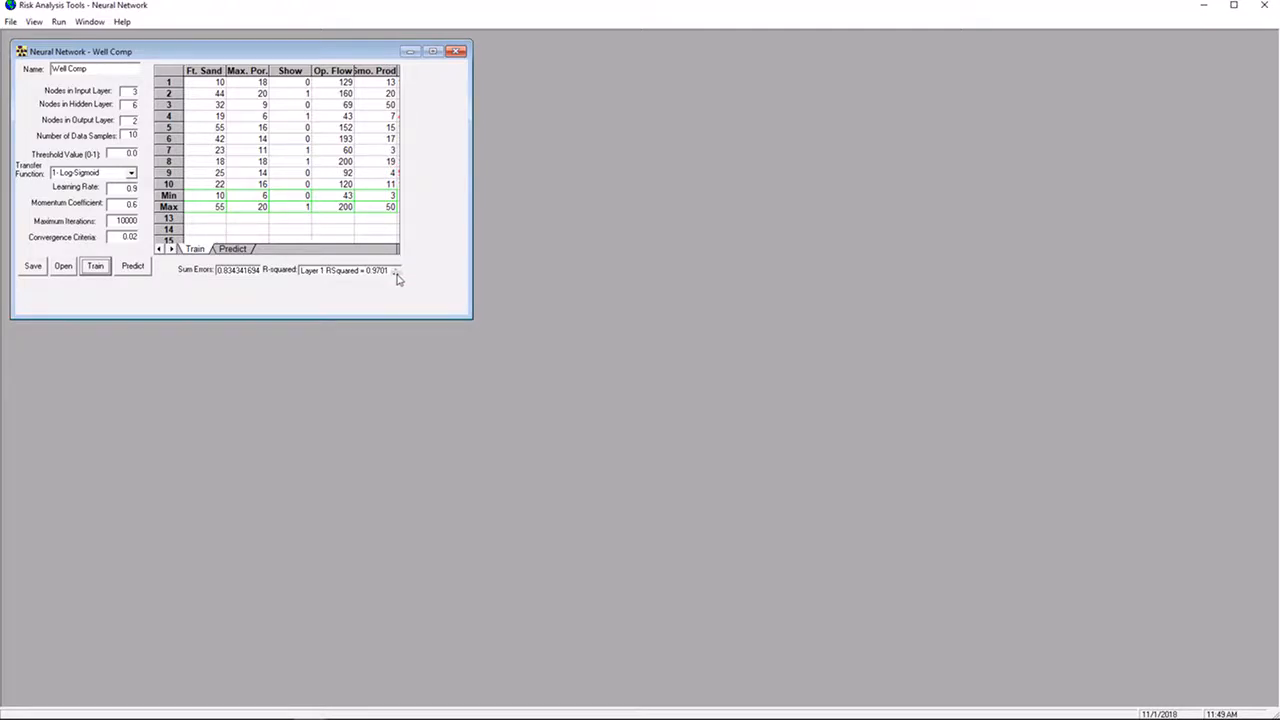
pyautogui.click(396, 274)
pyautogui.click(135, 104)
# Switch to the Book1 workbook in Excel and examine the example sums and their answers in A1:B5
pyautogui.hotkey('alt', 'Tab')
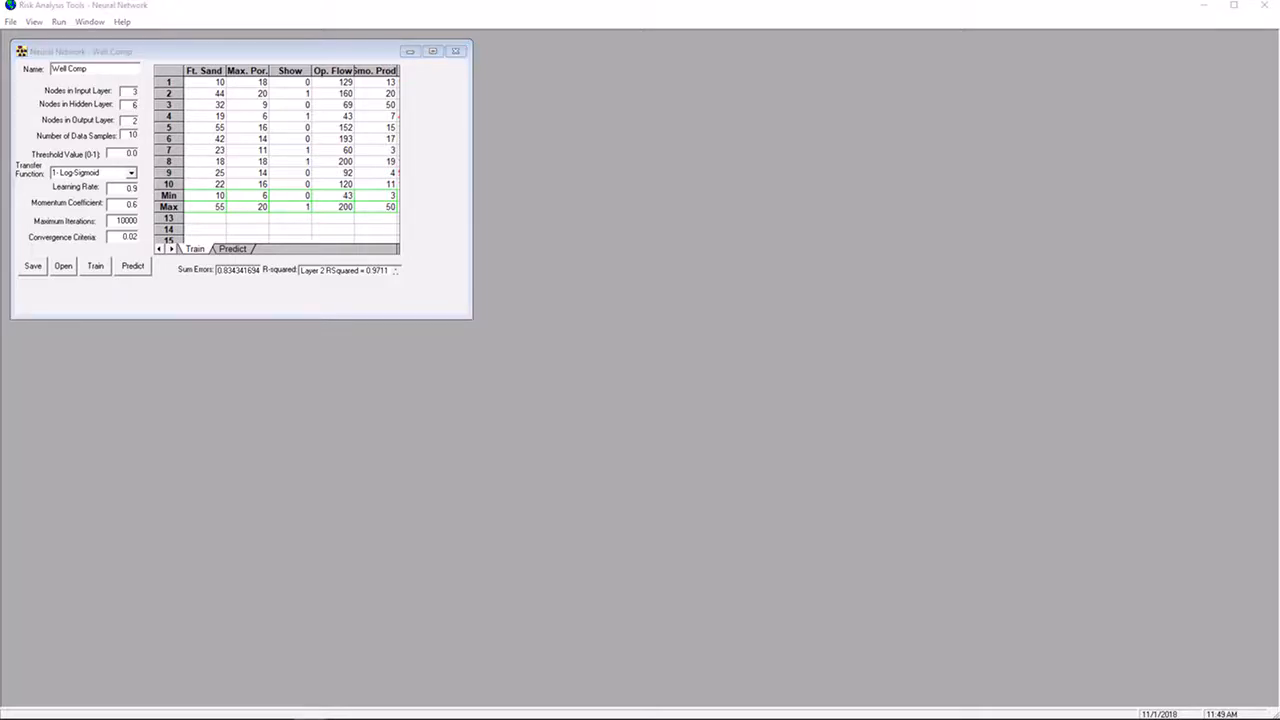
pyautogui.moveTo(0, 85); pyautogui.dragTo(620, 206)
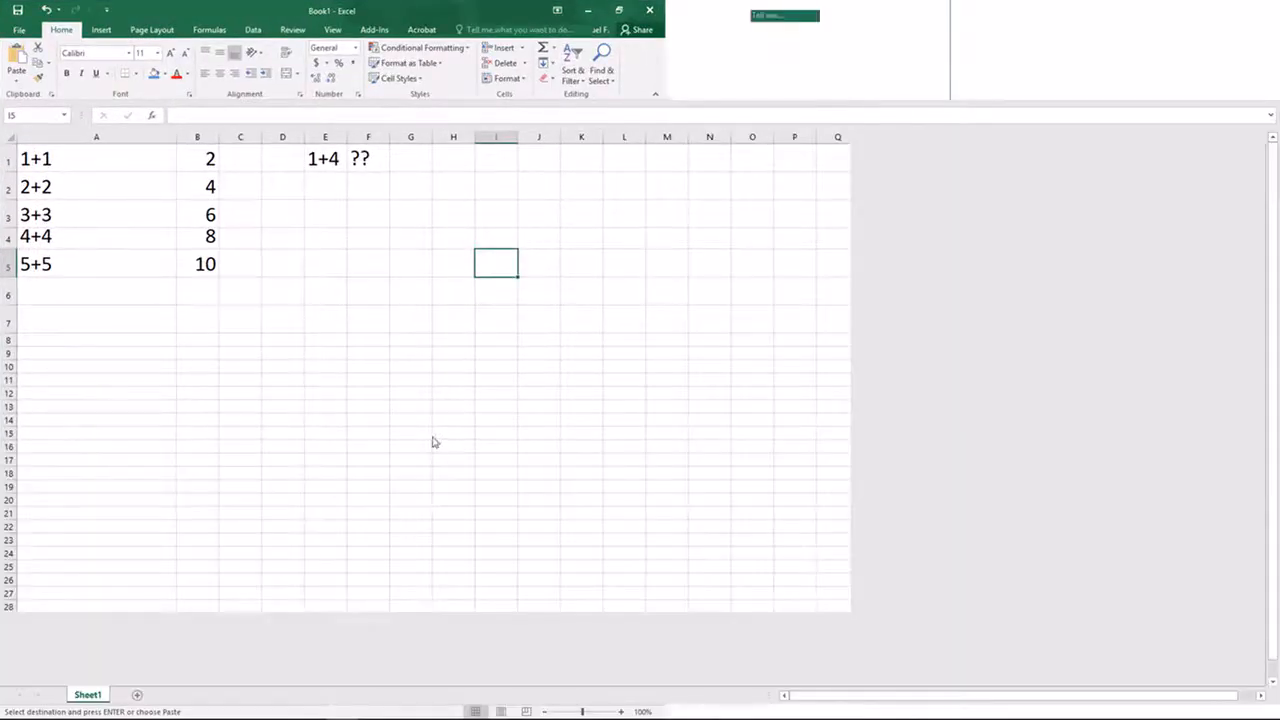
pyautogui.click(423, 434)
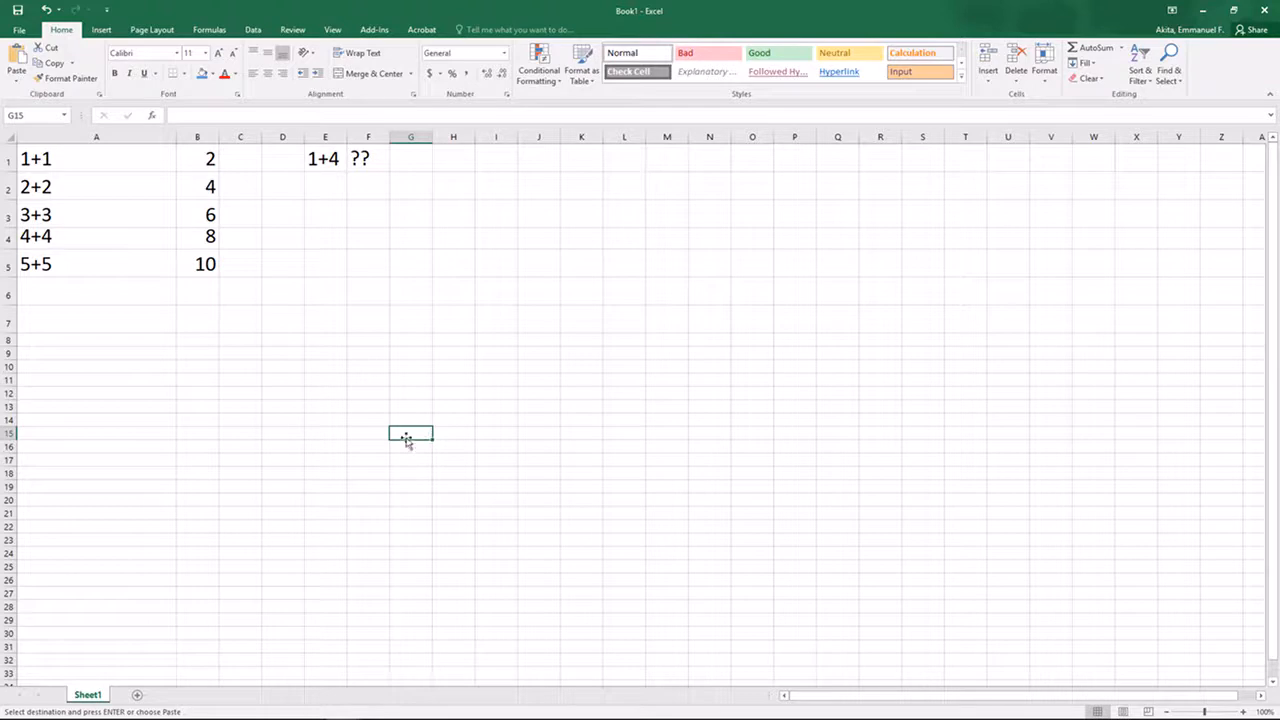
pyautogui.click(109, 162)
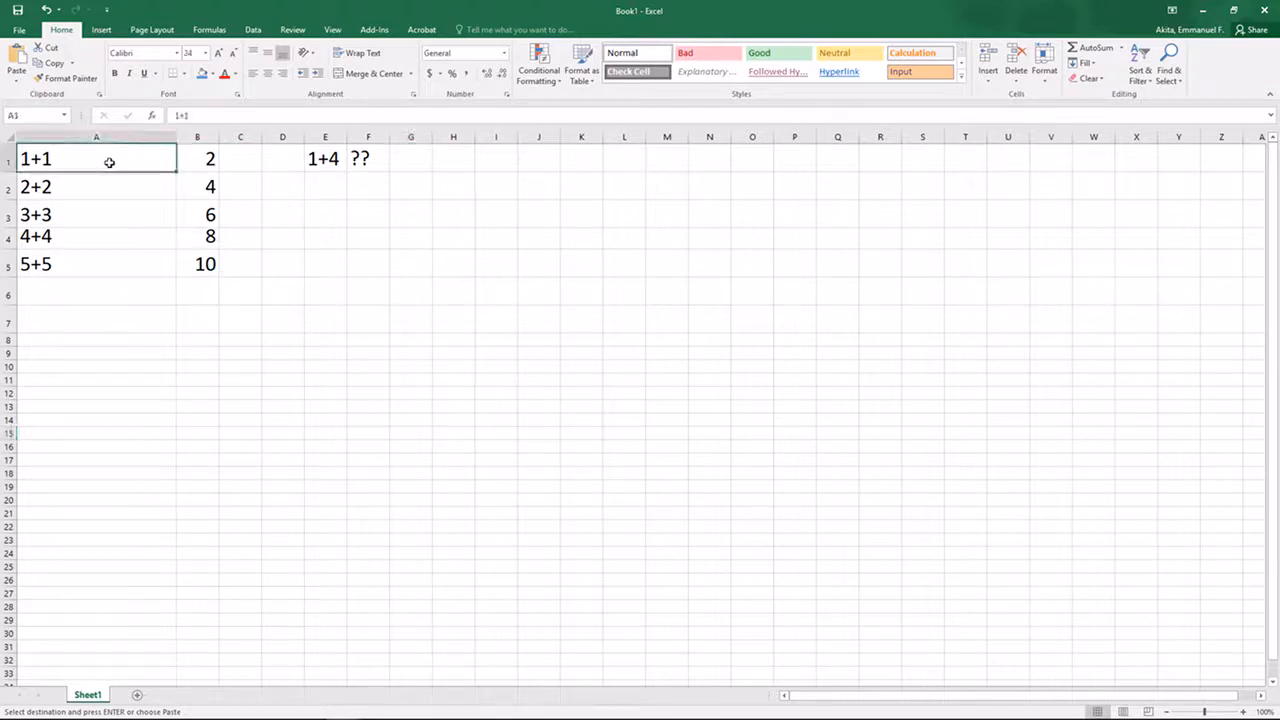
pyautogui.click(190, 157)
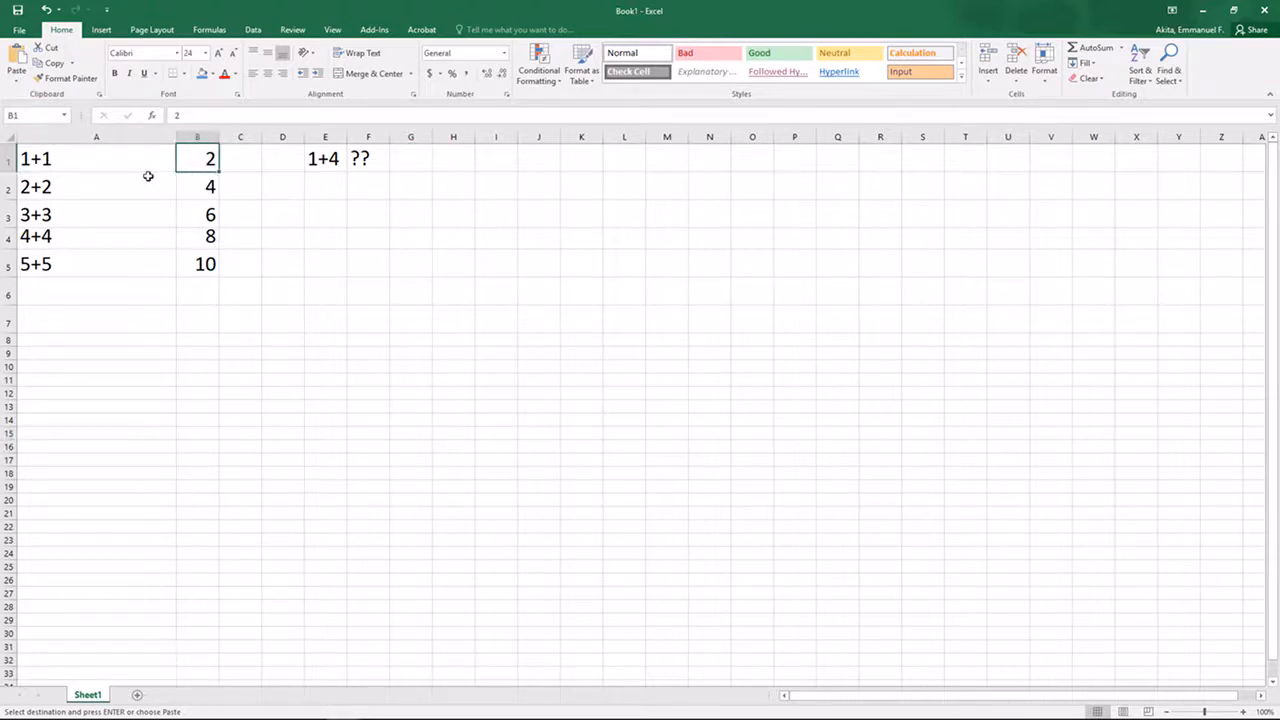
pyautogui.click(165, 184)
pyautogui.click(189, 186)
pyautogui.click(134, 207)
pyautogui.click(194, 209)
pyautogui.click(154, 235)
pyautogui.click(188, 262)
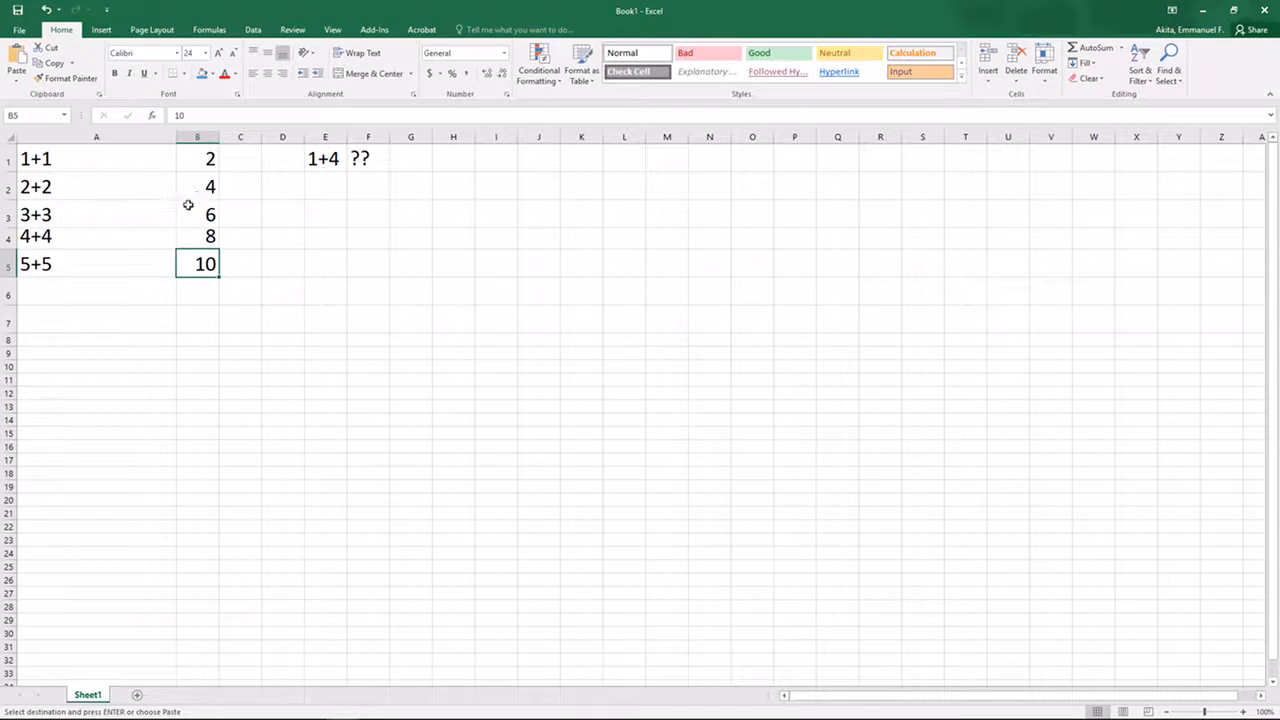
# Look at the 1+4 question in E1 and go through the example pairs in A1:B5 row by row
pyautogui.click(325, 160)
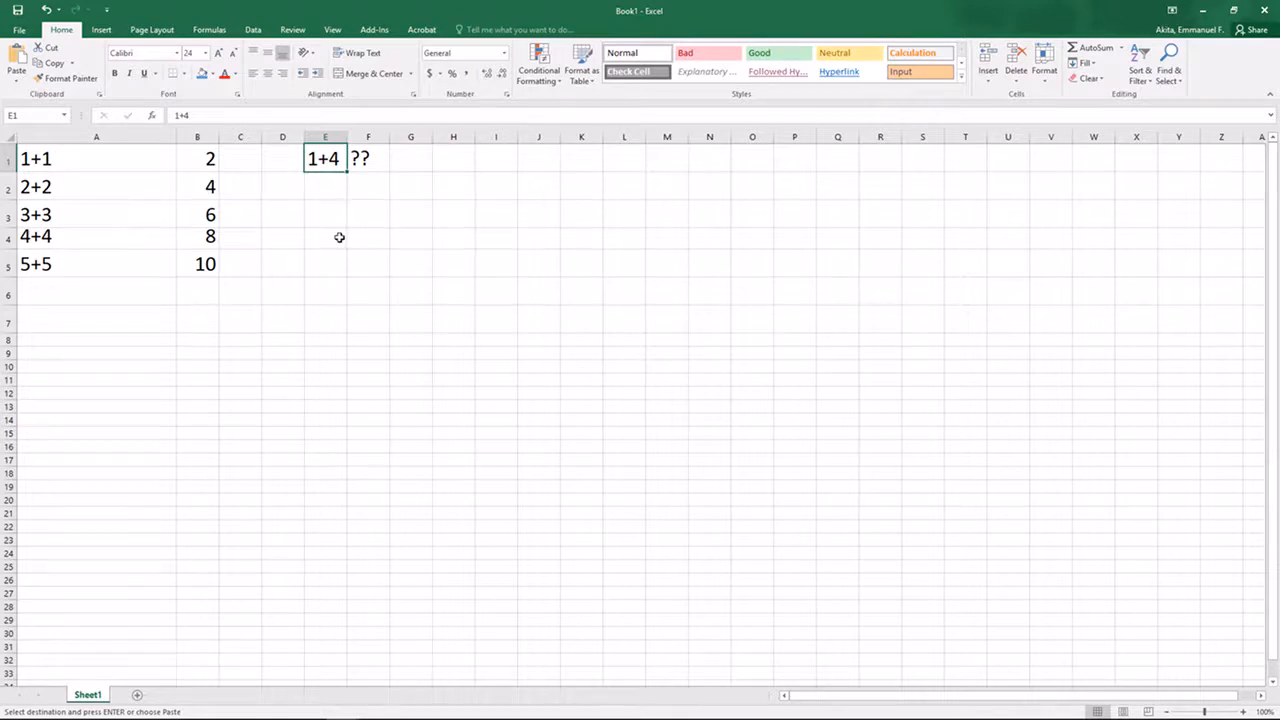
pyautogui.click(102, 155)
pyautogui.click(190, 160)
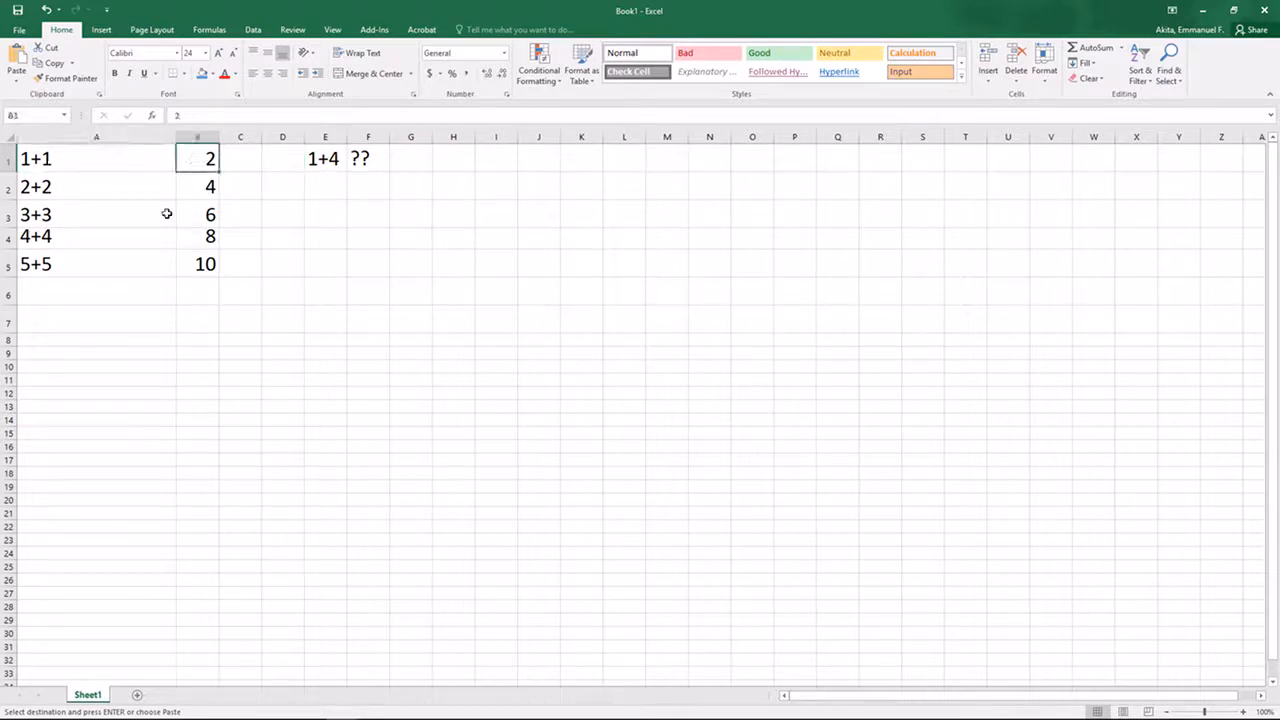
pyautogui.click(149, 189)
pyautogui.click(205, 180)
pyautogui.click(154, 212)
pyautogui.click(186, 214)
pyautogui.click(143, 237)
pyautogui.click(198, 238)
pyautogui.click(172, 262)
pyautogui.click(190, 264)
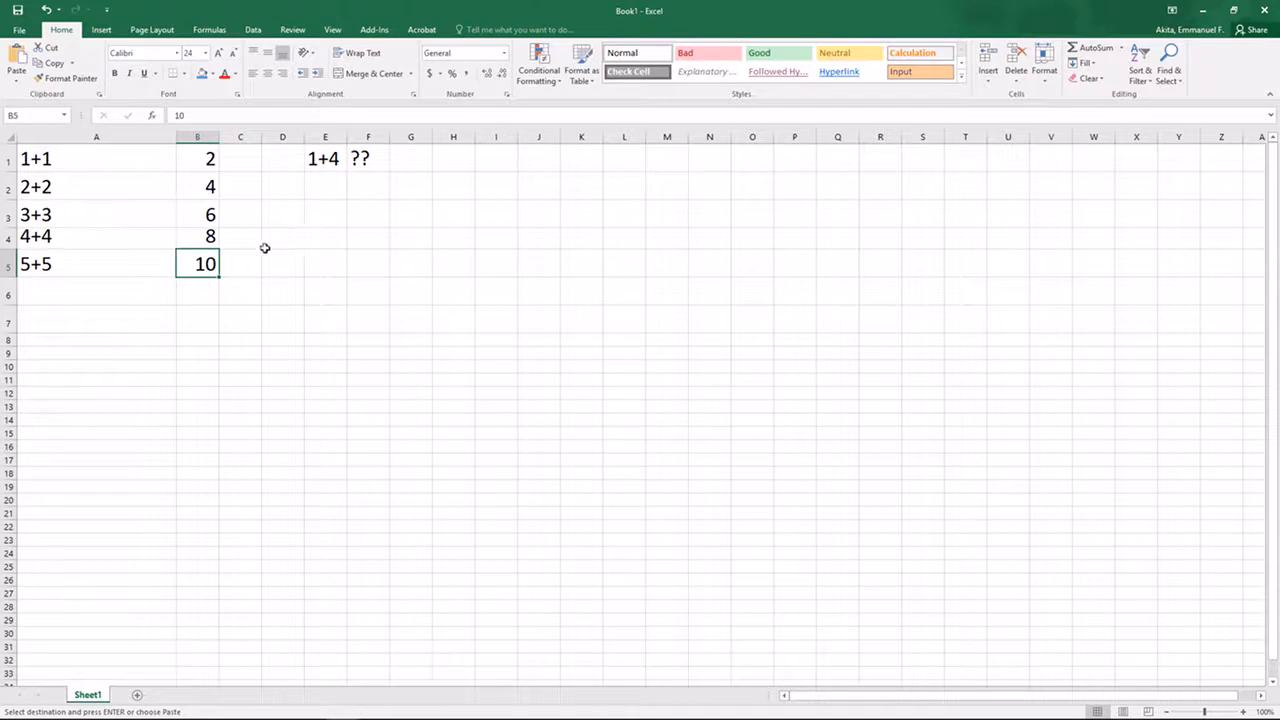
# Compare the unanswered 1+4 question in E1:F1 with the memorized answers in column B
pyautogui.click(332, 158)
pyautogui.click(153, 159)
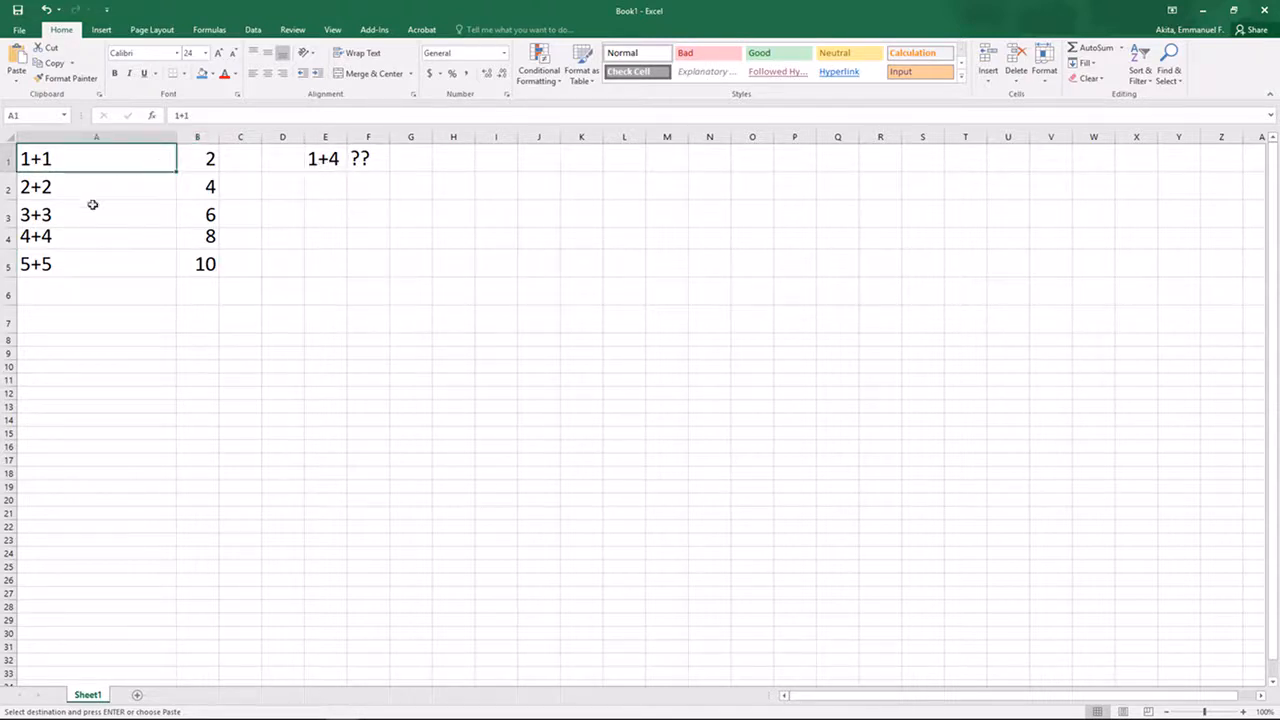
pyautogui.click(205, 238)
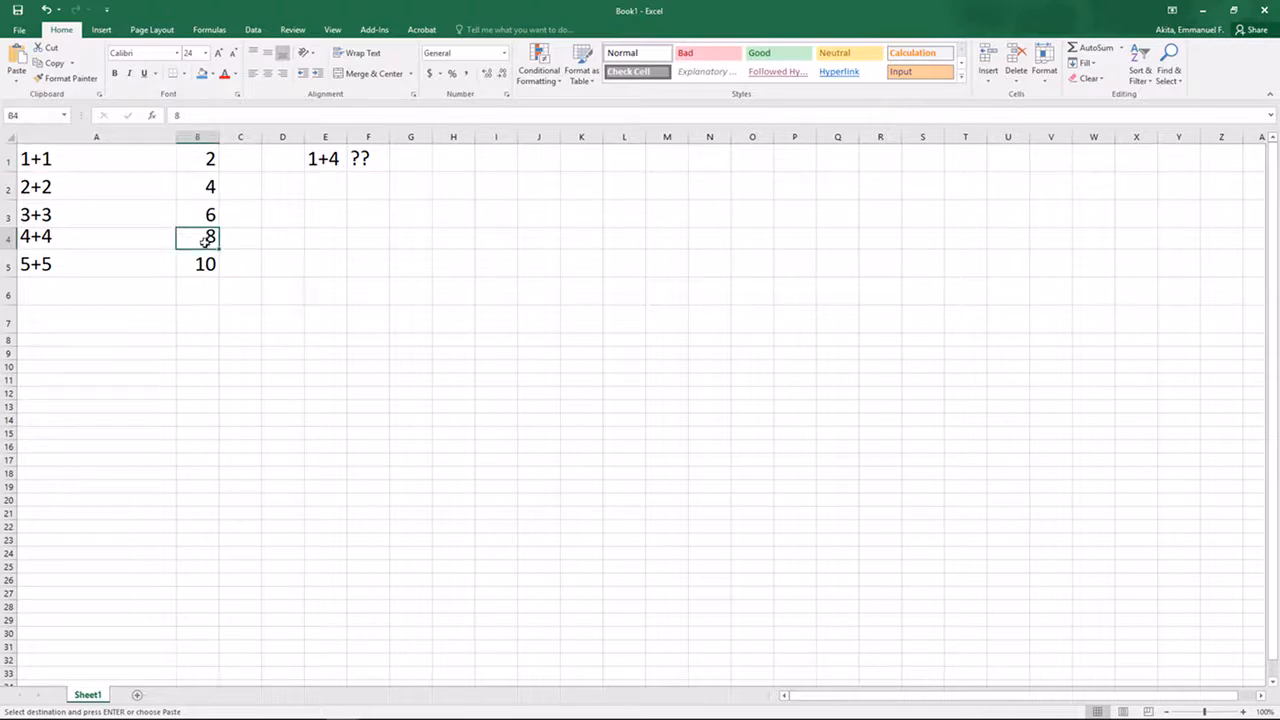
pyautogui.click(209, 185)
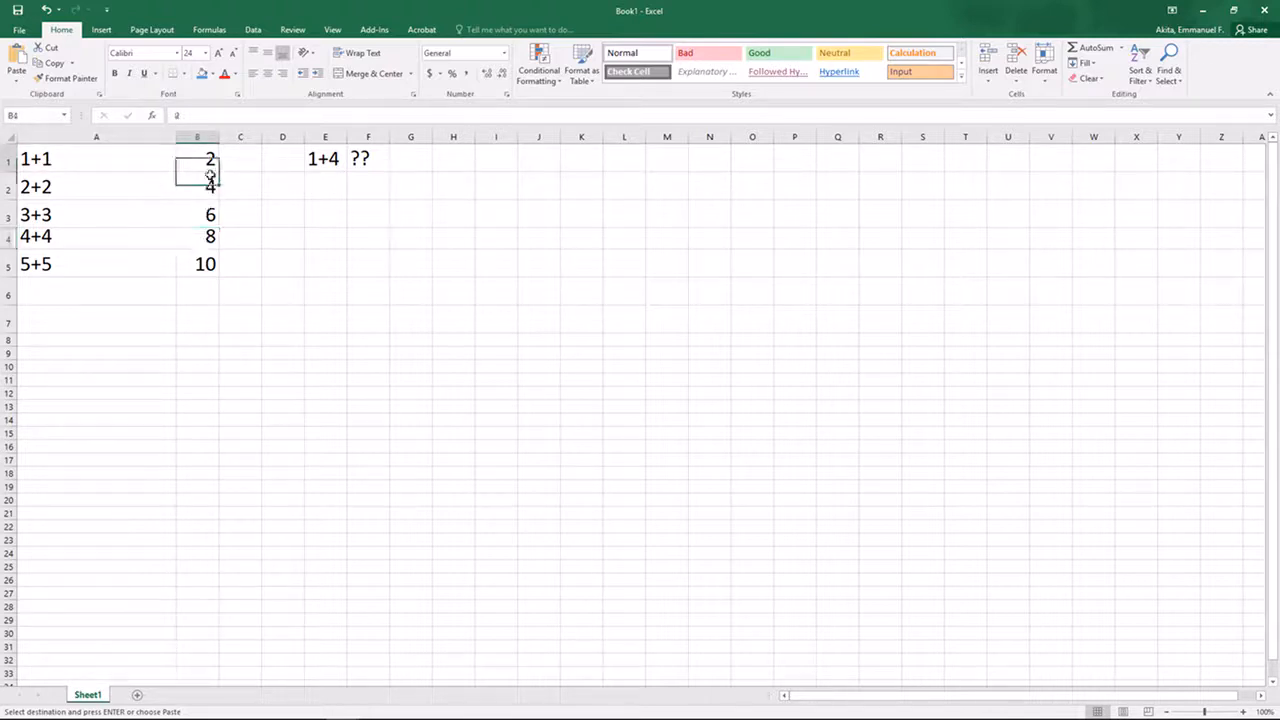
pyautogui.click(205, 212)
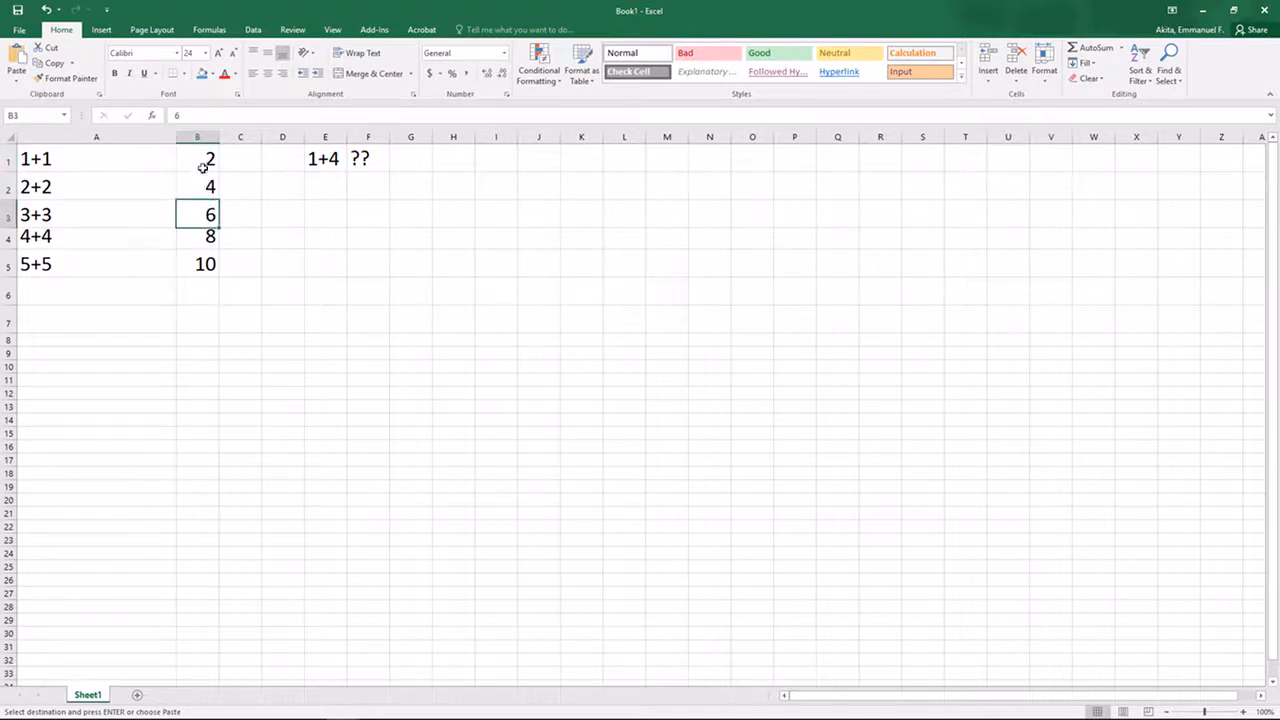
pyautogui.click(451, 232)
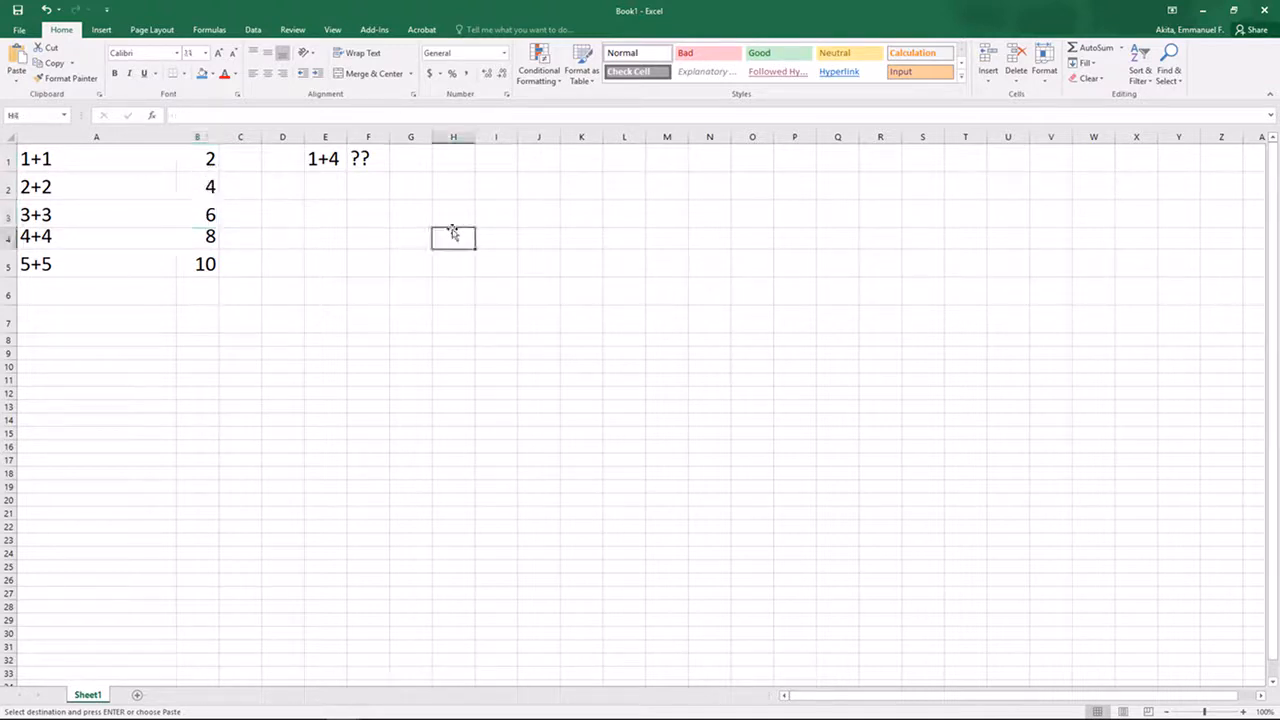
pyautogui.click(329, 161)
pyautogui.click(369, 158)
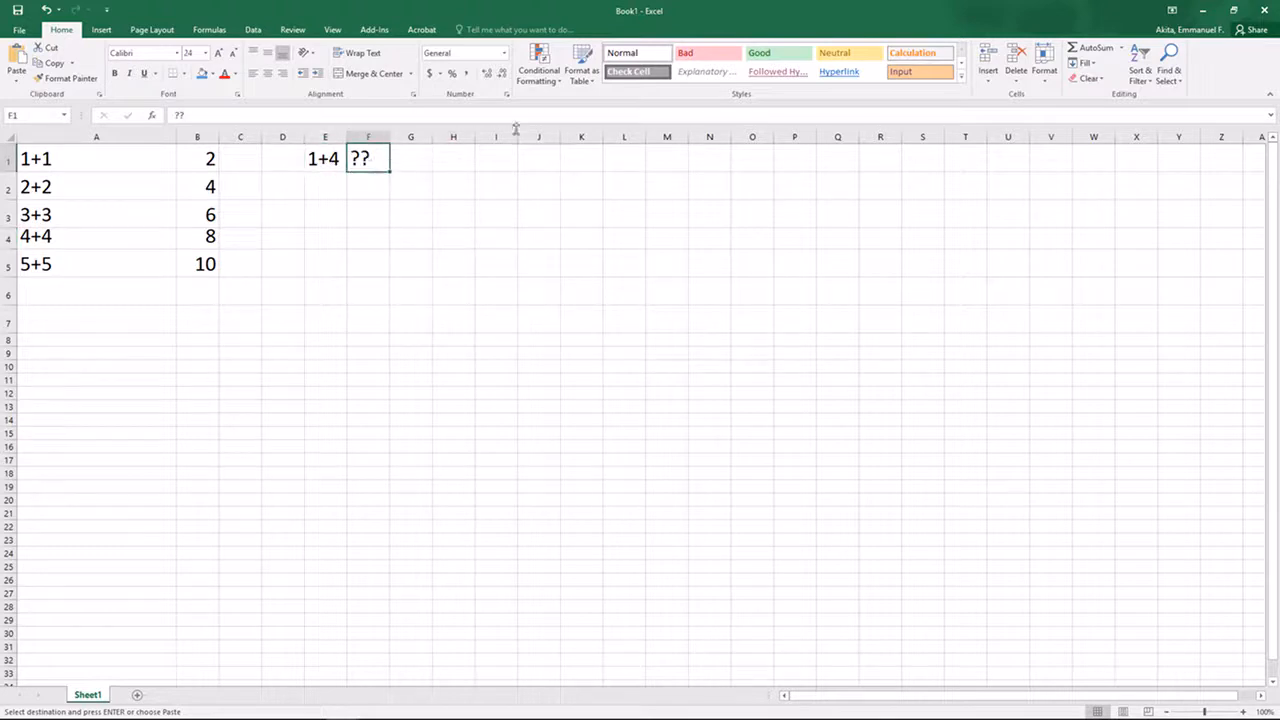
pyautogui.click(487, 366)
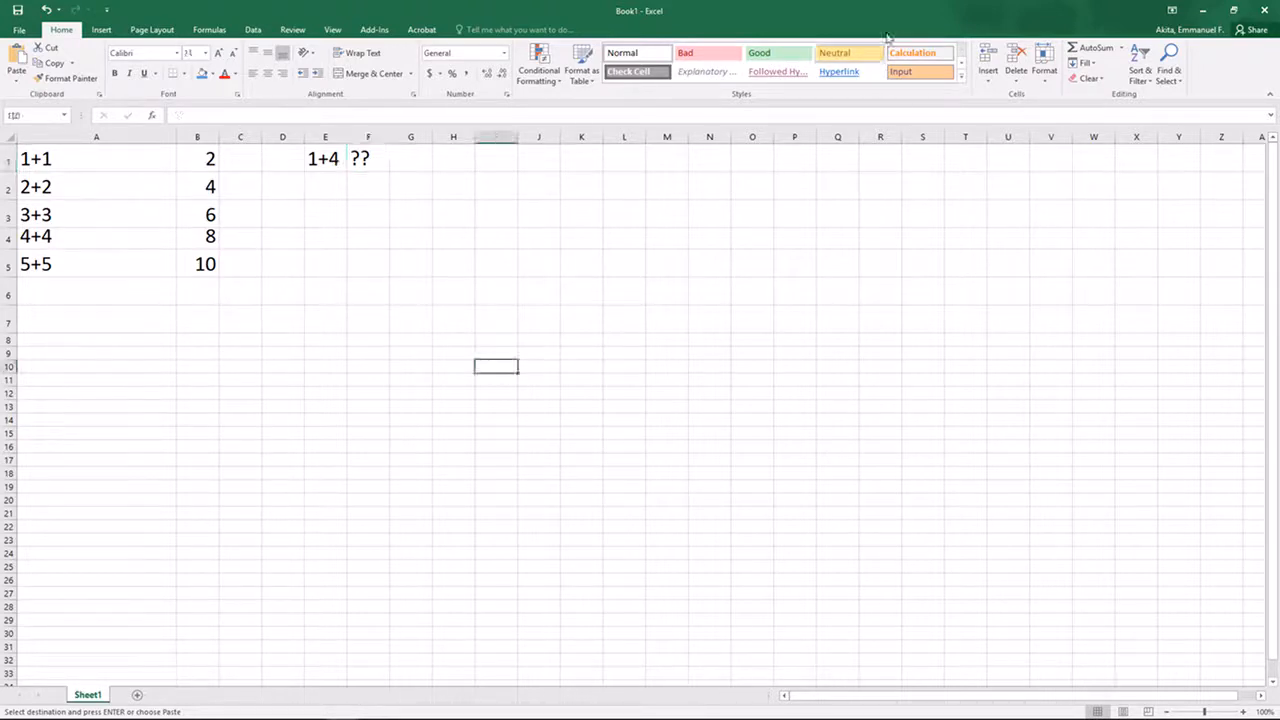
# Return to Risk Analysis Tools, retrain the network with 10 nodes in the hidden layer, and view the Layer 2 R-squared
pyautogui.moveTo(899, 14); pyautogui.dragTo(0, 383)
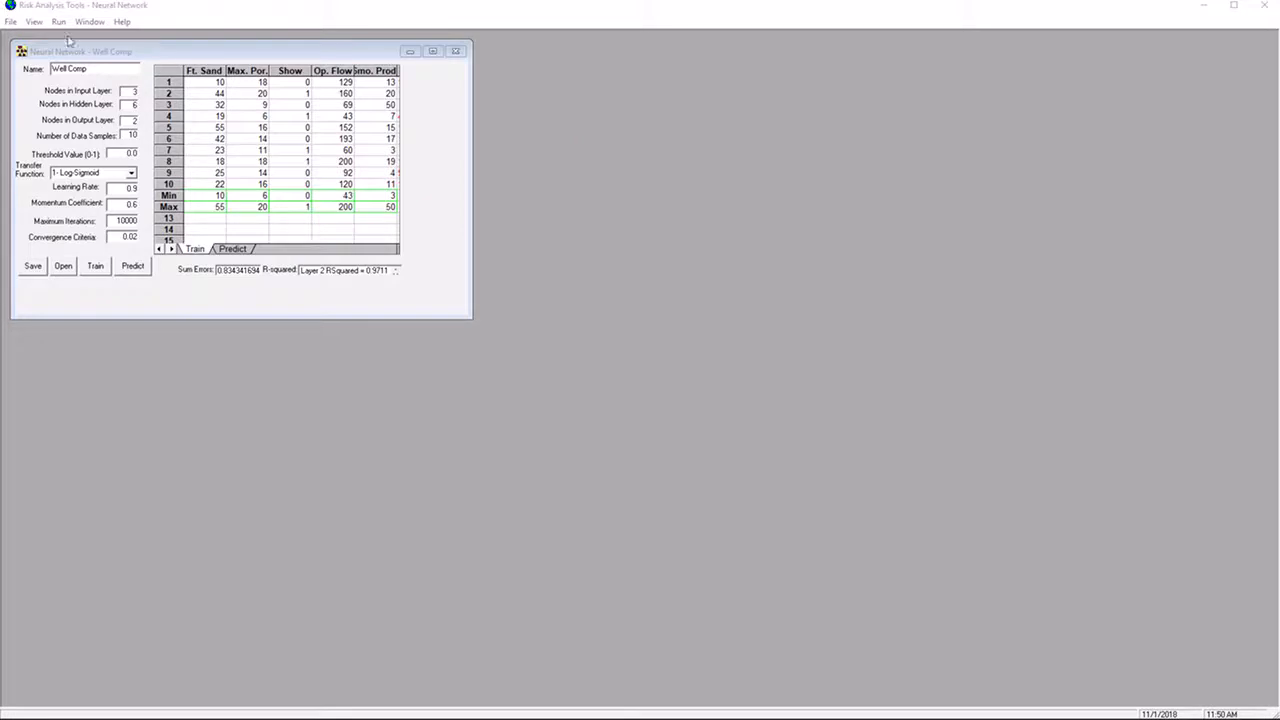
pyautogui.click(135, 104)
pyautogui.press('BackSpace')
pyautogui.write('10')
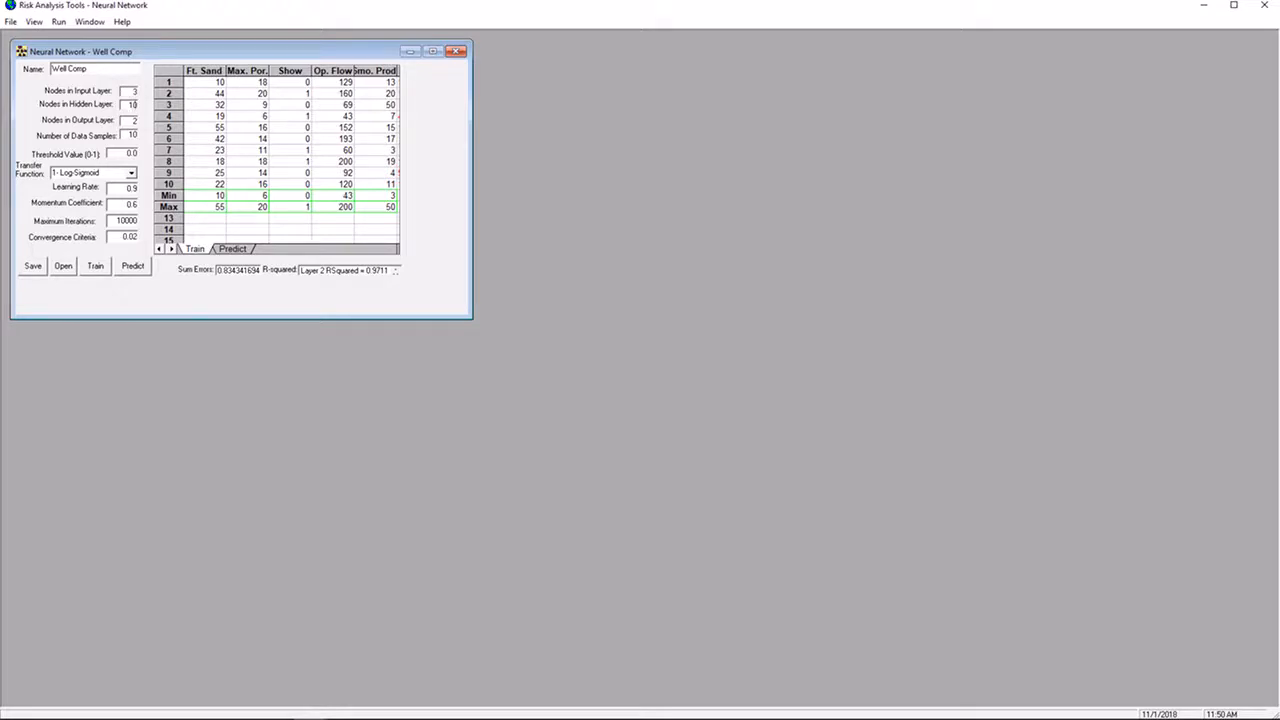
pyautogui.click(96, 266)
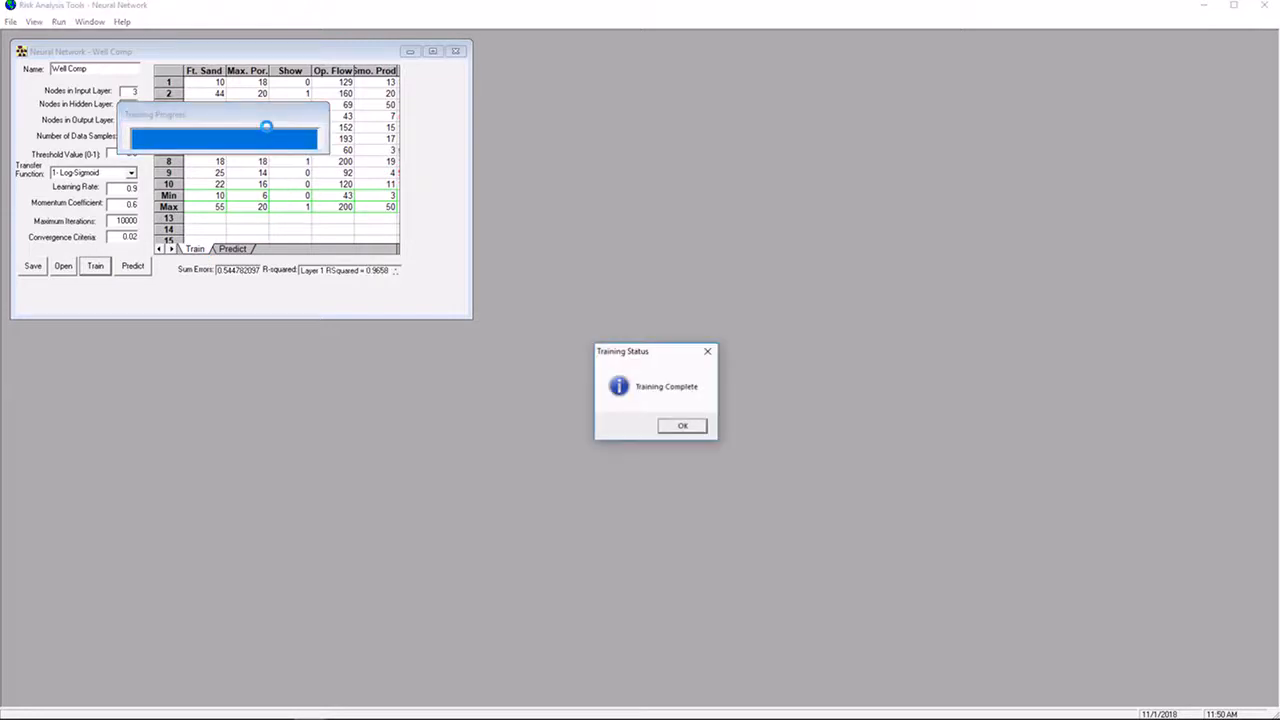
pyautogui.click(683, 427)
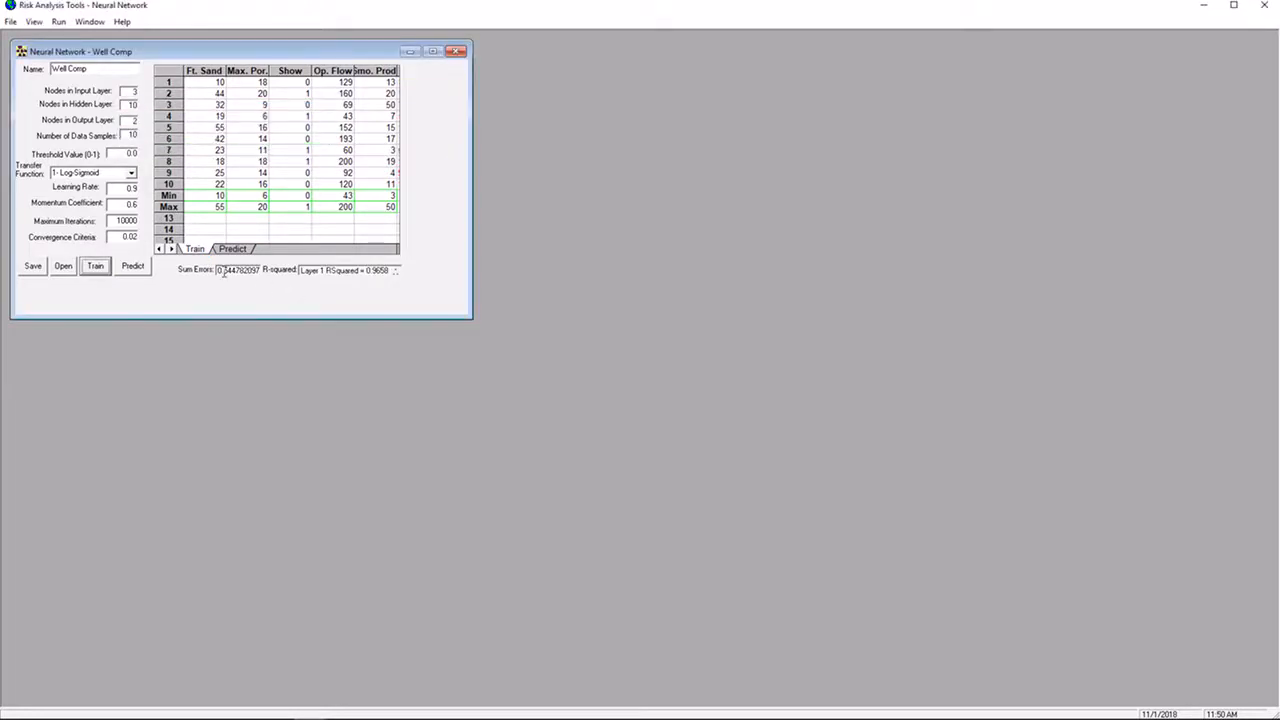
pyautogui.click(395, 276)
pyautogui.click(130, 108)
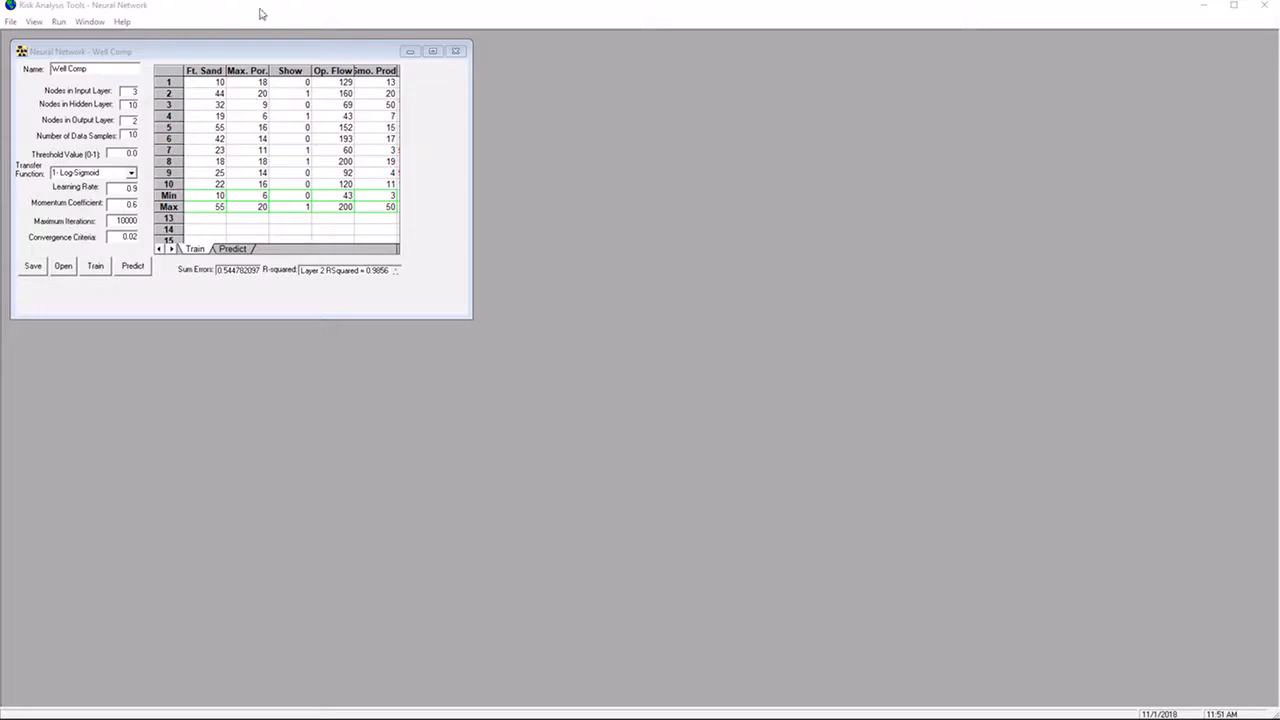
# Try to retrain the Well Comp network with the maximum iterations set to 100000
pyautogui.click(123, 220)
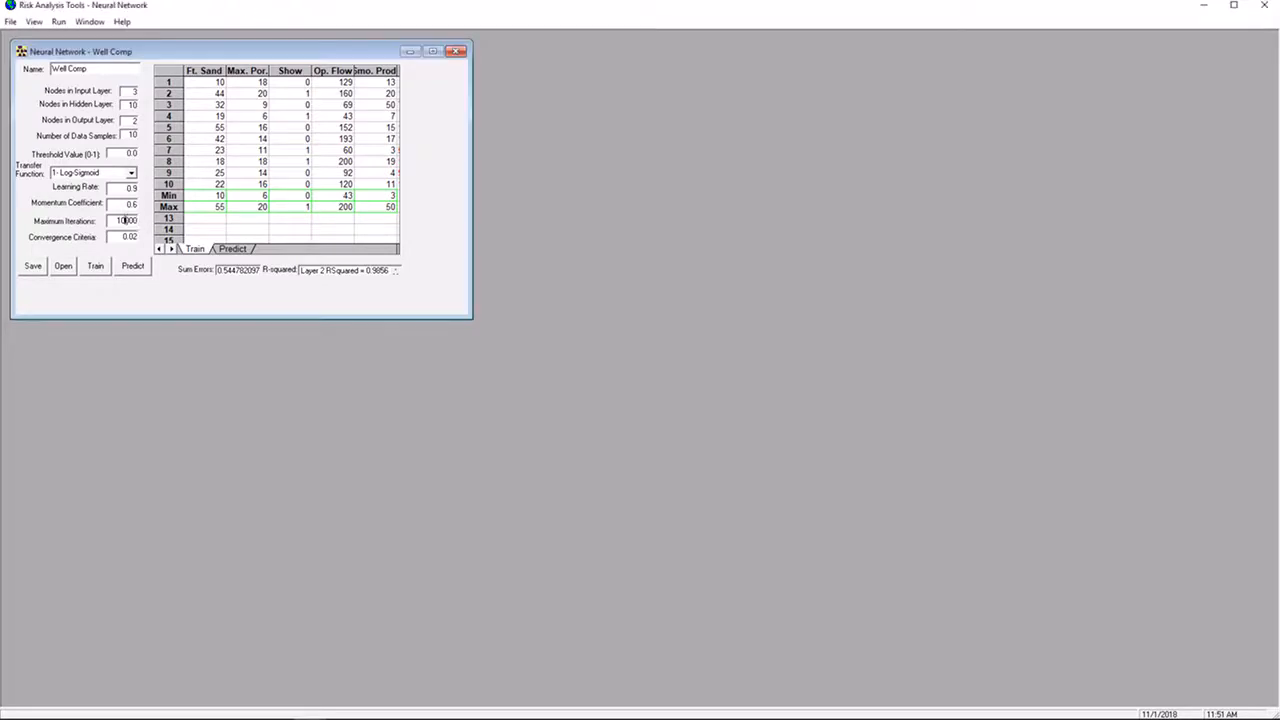
pyautogui.write('0')
pyautogui.click(99, 266)
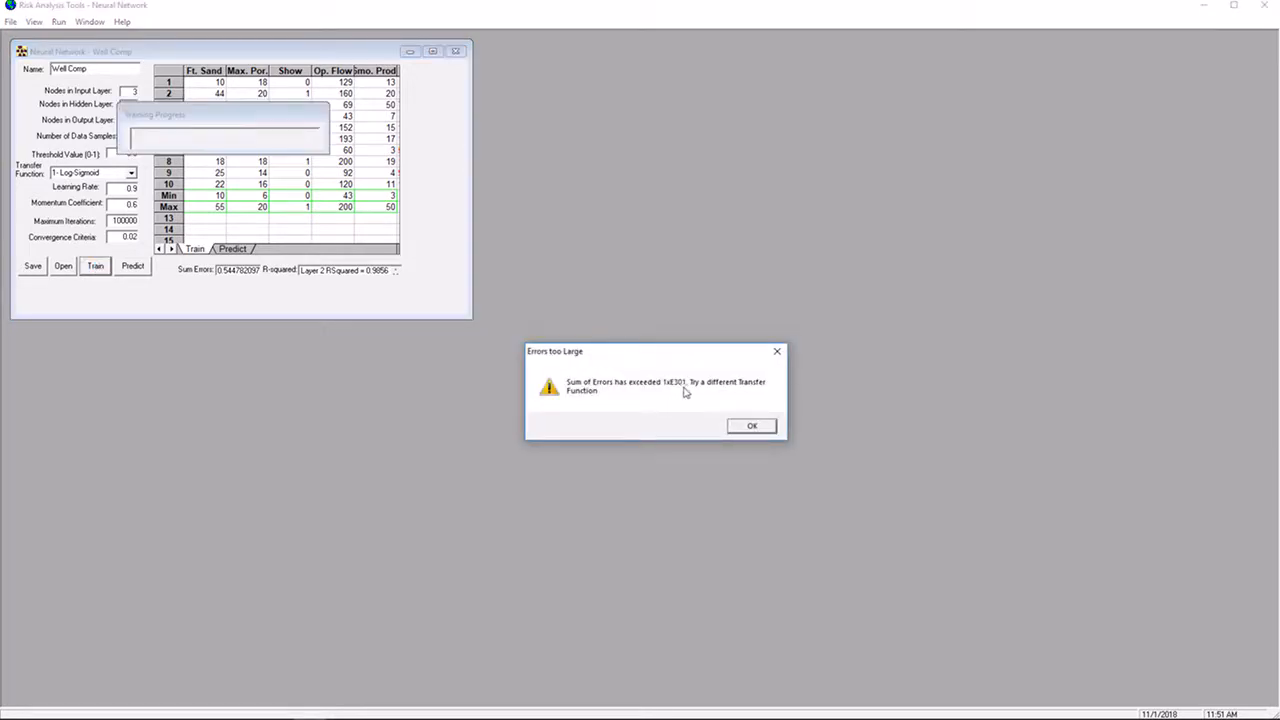
pyautogui.click(752, 427)
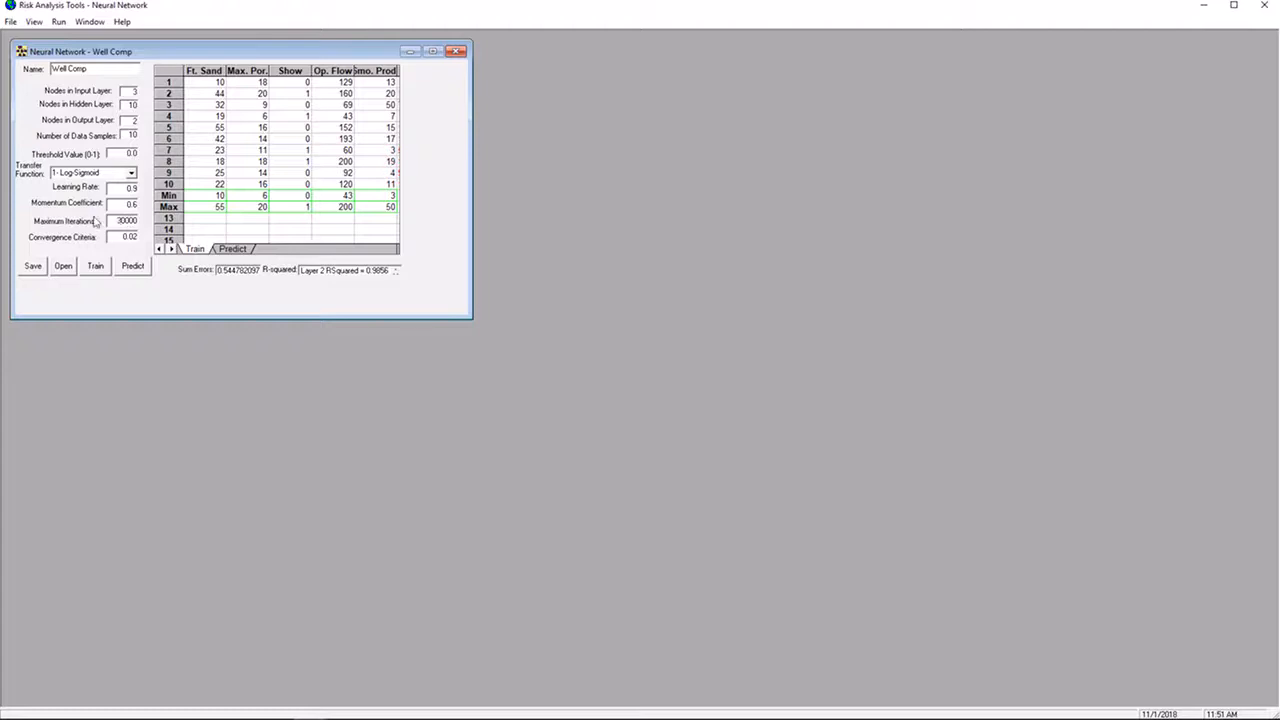
# Retrain the network with 30000 maximum iterations and 10 hidden nodes, and check the Sum Errors and Layer 2 R-squared
pyautogui.click(126, 107)
pyautogui.click(95, 266)
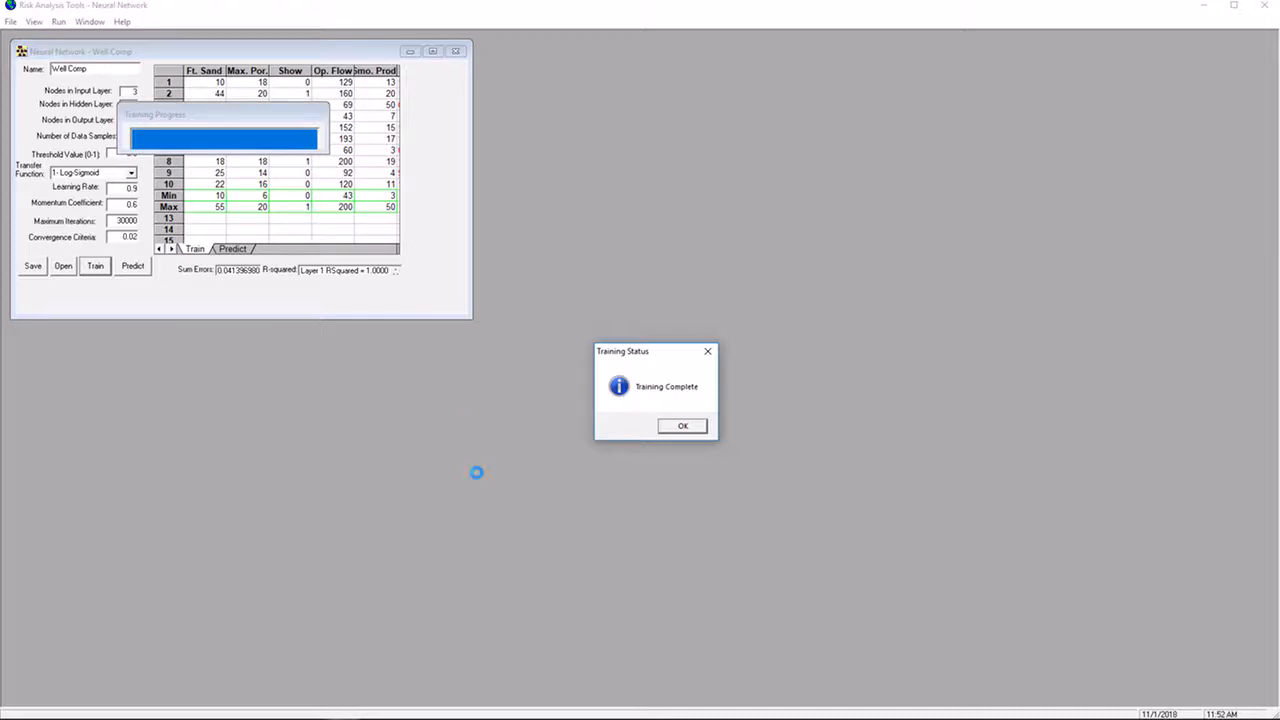
pyautogui.click(680, 427)
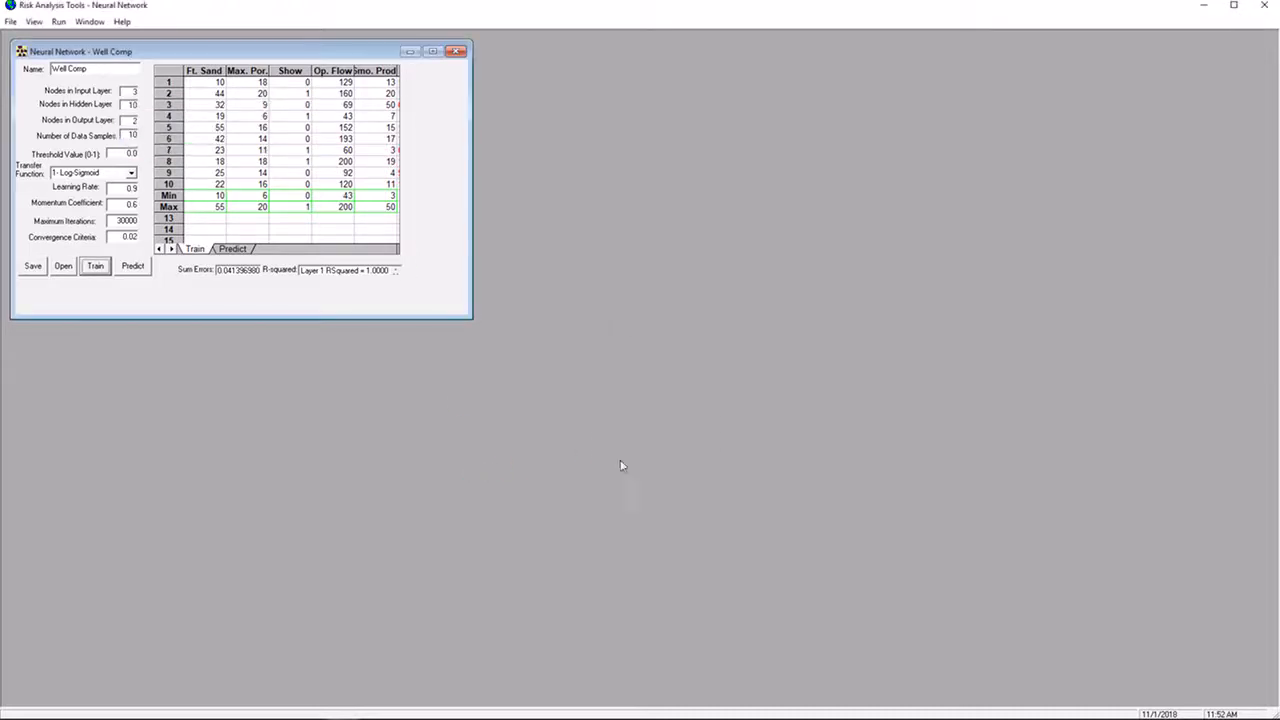
pyautogui.click(231, 272)
pyautogui.click(396, 273)
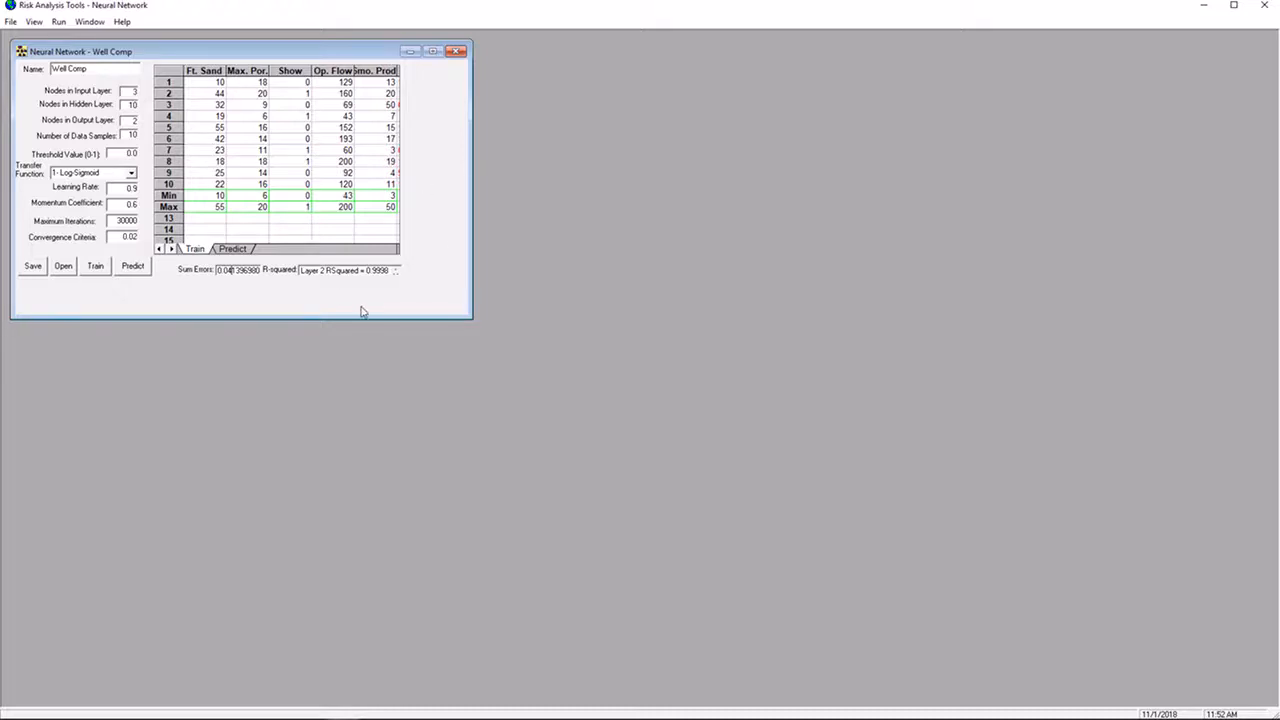
# Open the training data in the spreadsheet designer, compare Calc 1 and Calc 2 with Op. Flow and 6mo. Prod, and close it
pyautogui.rightClick(382, 94)
pyautogui.click(920, 506)
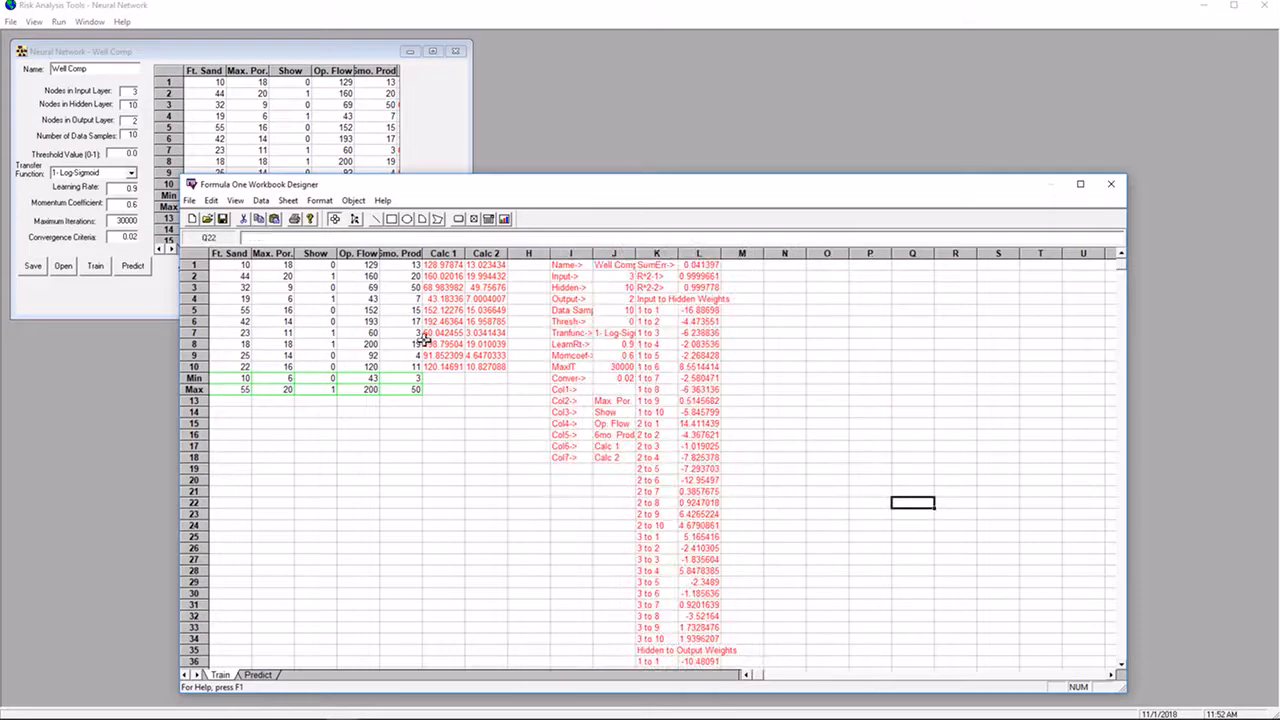
pyautogui.click(443, 266)
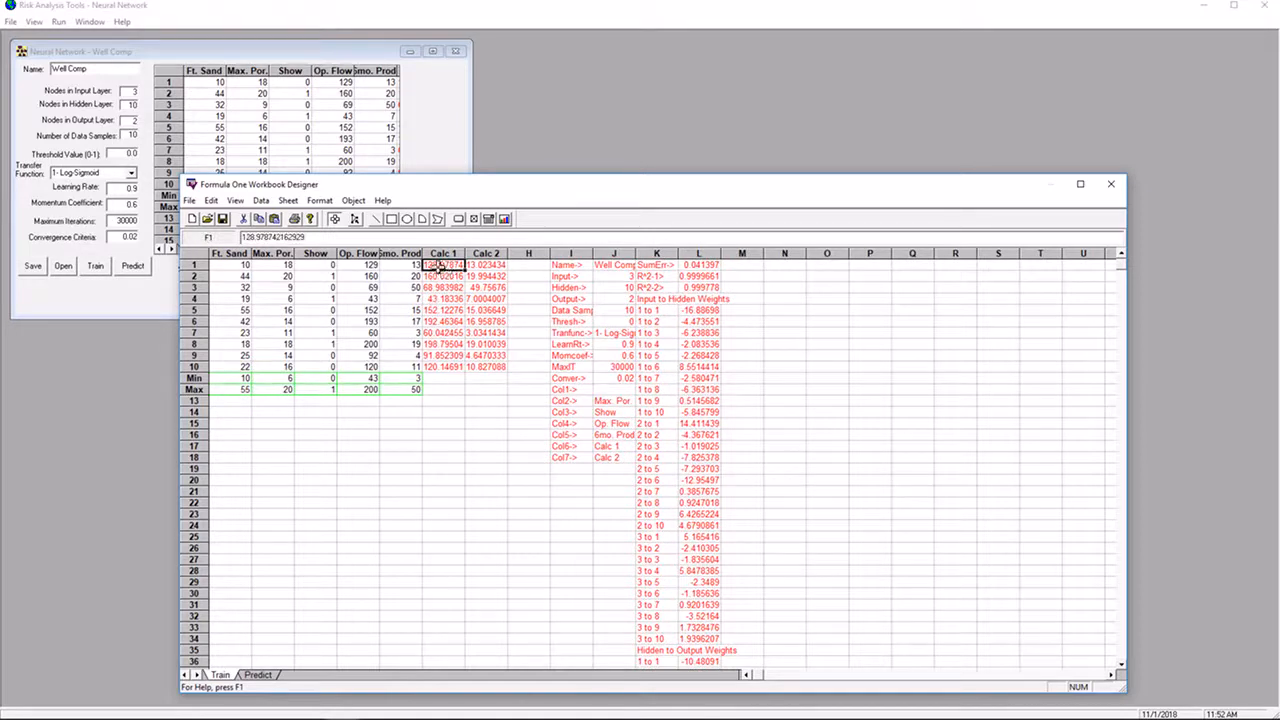
pyautogui.click(364, 265)
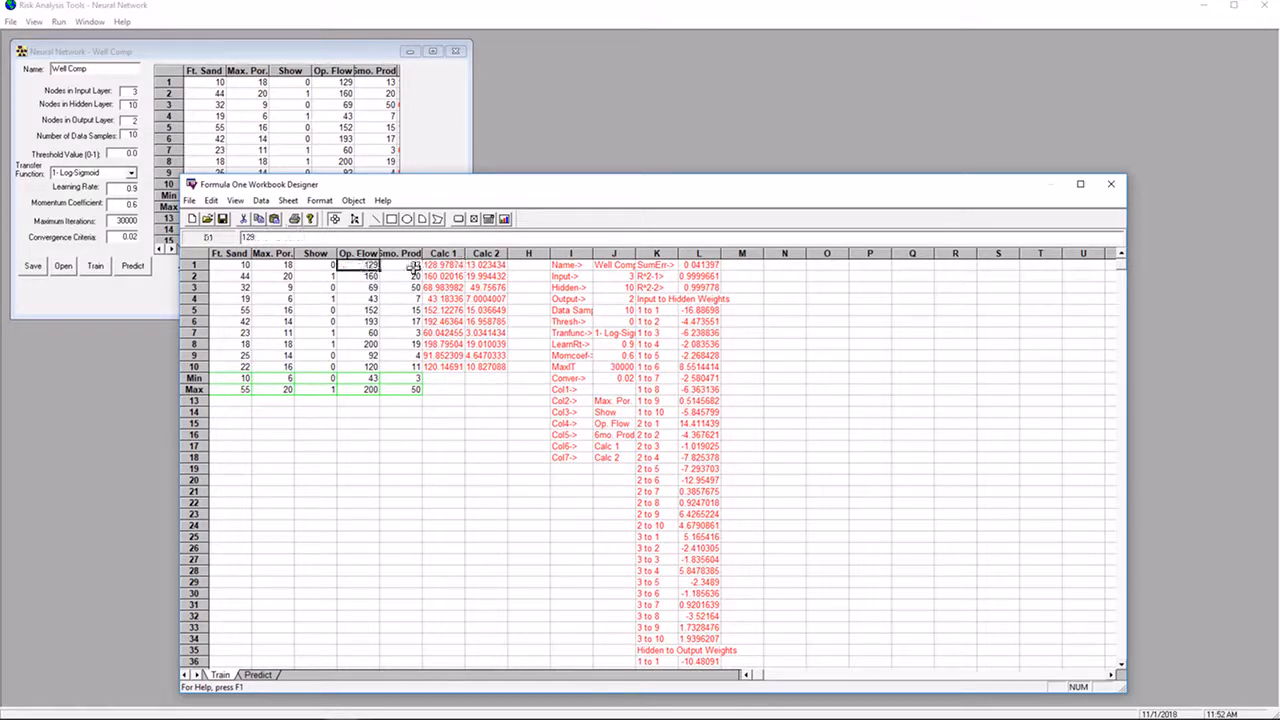
pyautogui.click(487, 266)
pyautogui.click(402, 266)
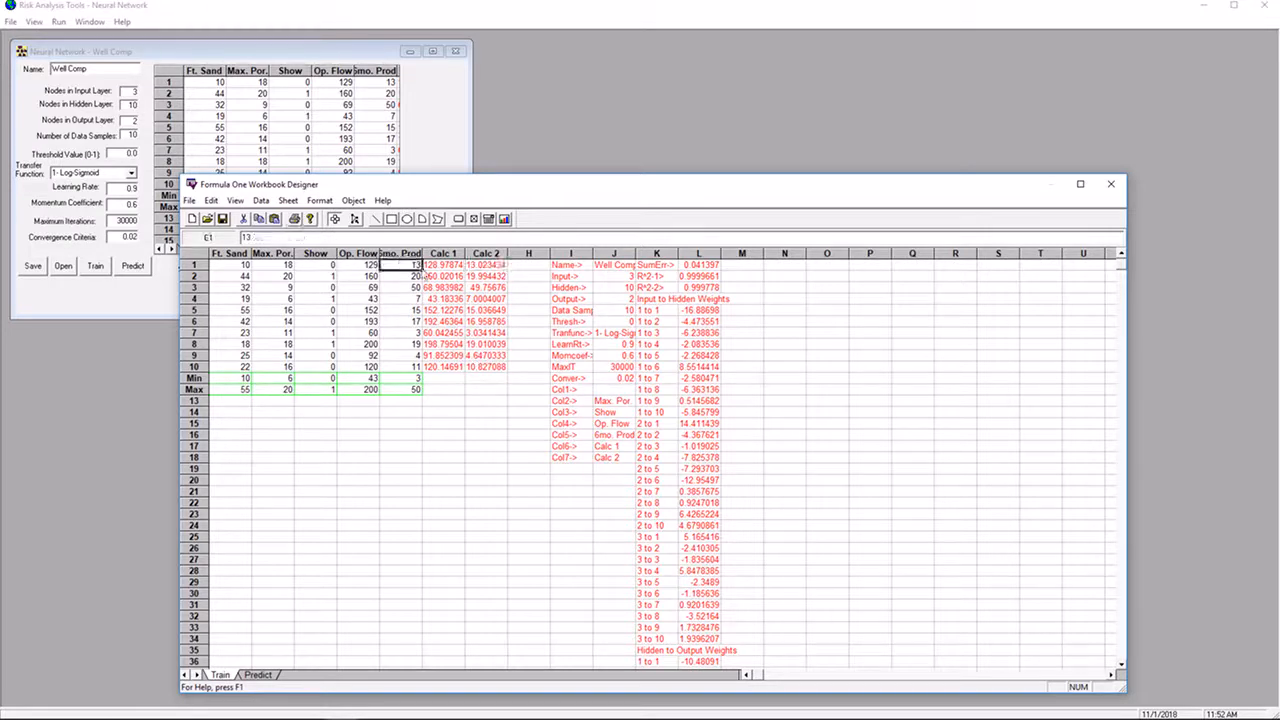
pyautogui.click(437, 442)
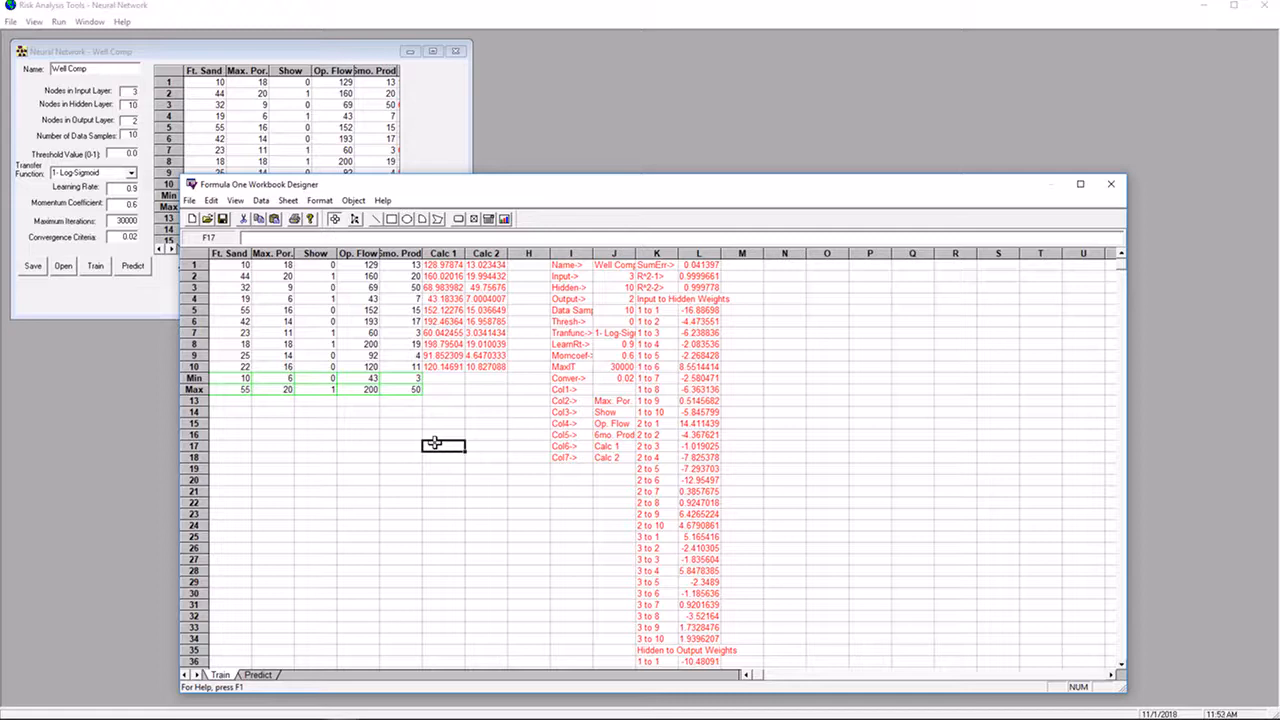
pyautogui.click(335, 460)
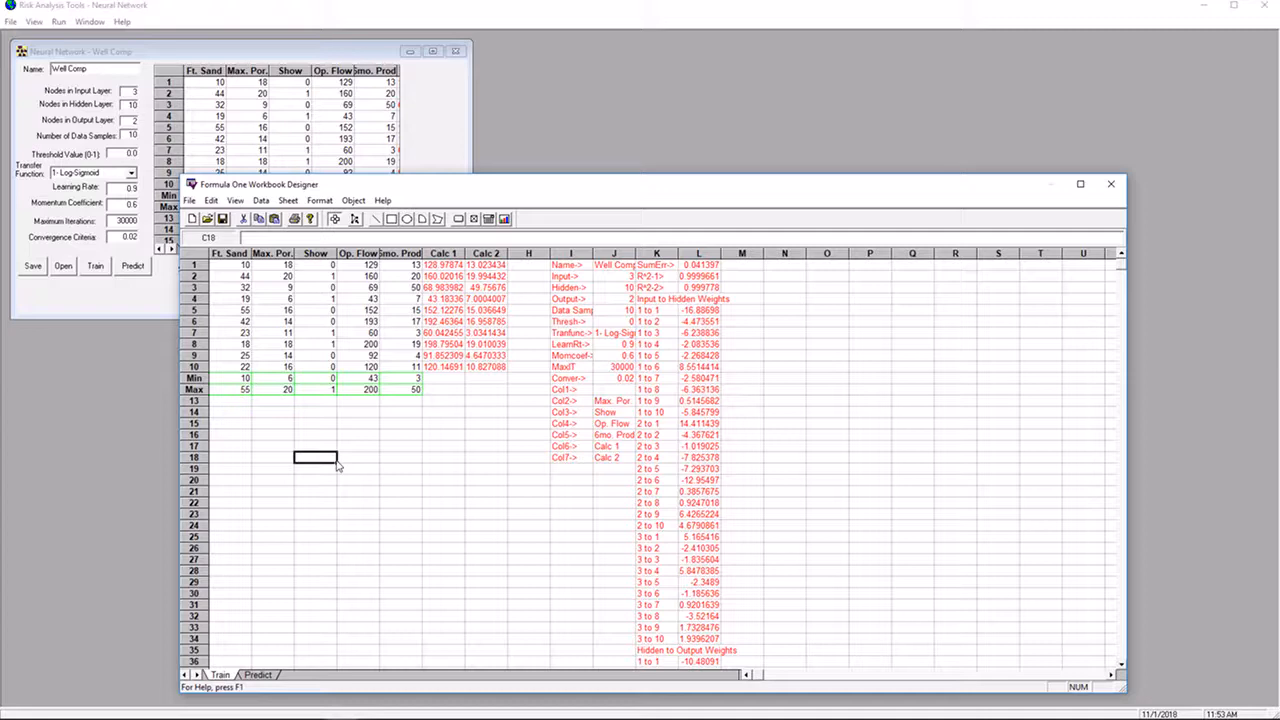
pyautogui.click(1110, 184)
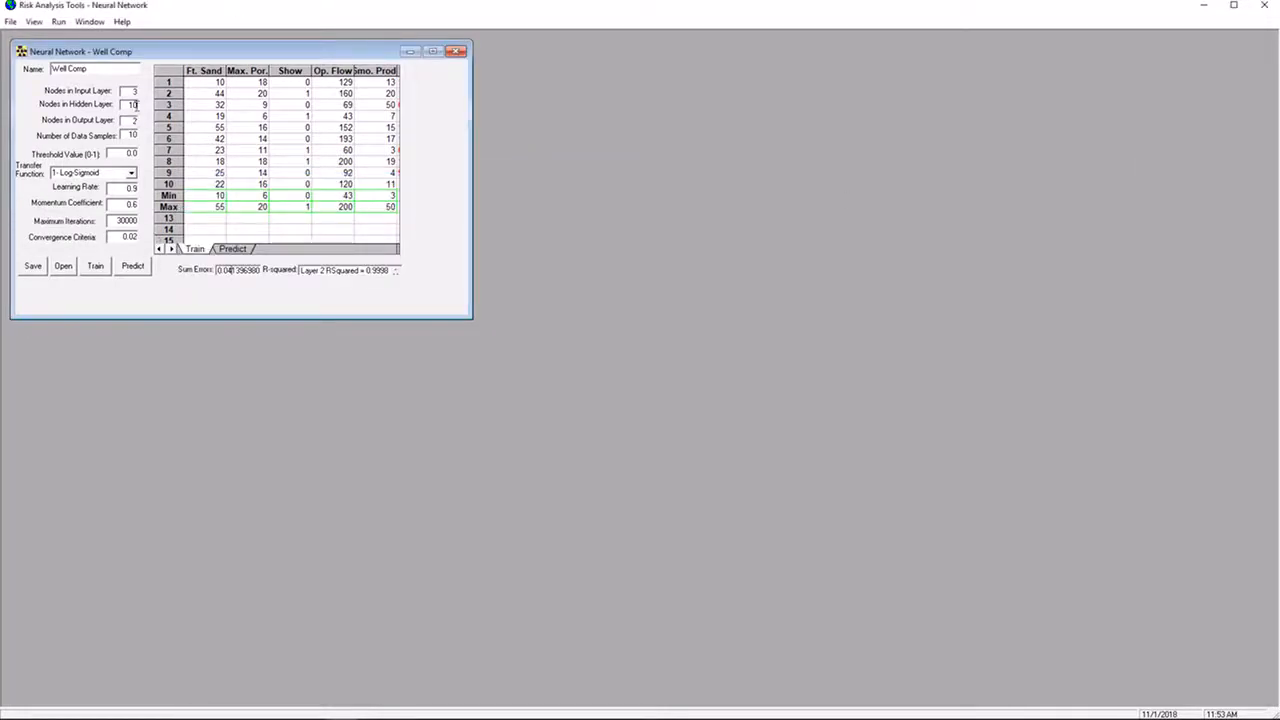
# Retrain the Well Comp network with 4 hidden nodes and 10000 maximum iterations, and check the Sum Errors and Layer 2 R-squared
pyautogui.press('BackSpace')
pyautogui.write('4')
pyautogui.doubleClick(122, 220)
pyautogui.write('10000')
pyautogui.click(93, 266)
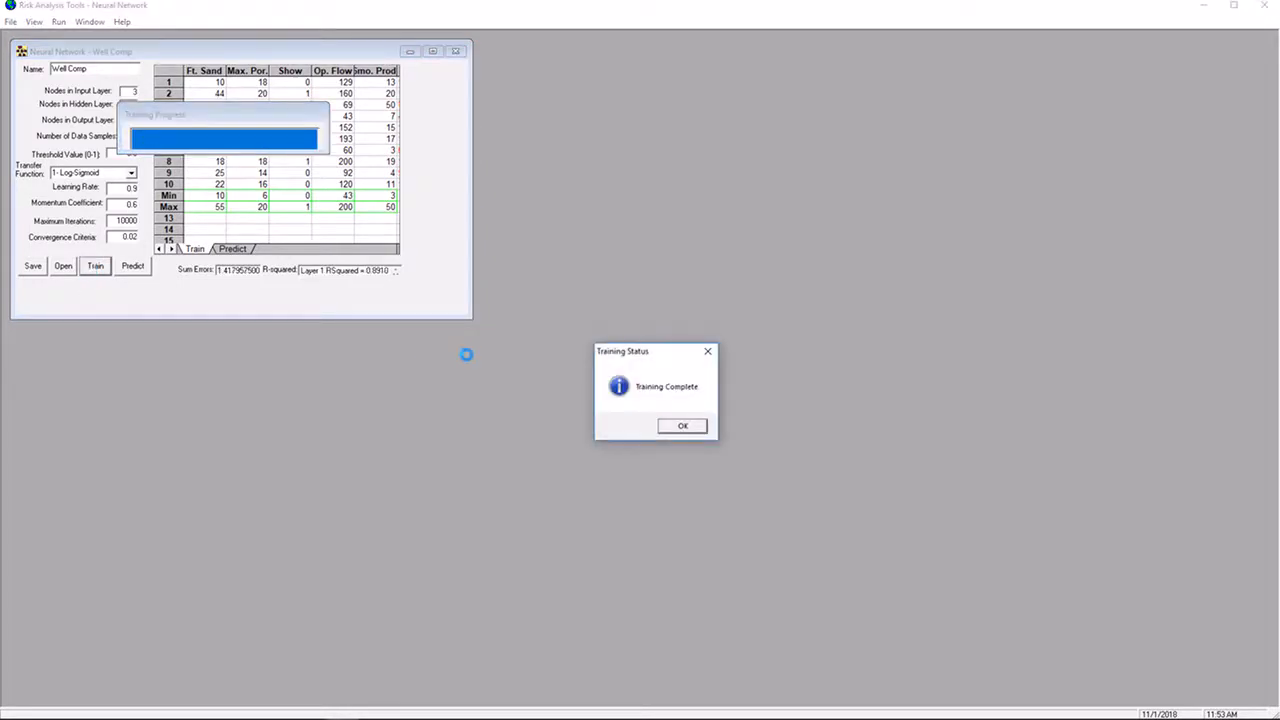
pyautogui.click(678, 427)
pyautogui.click(222, 270)
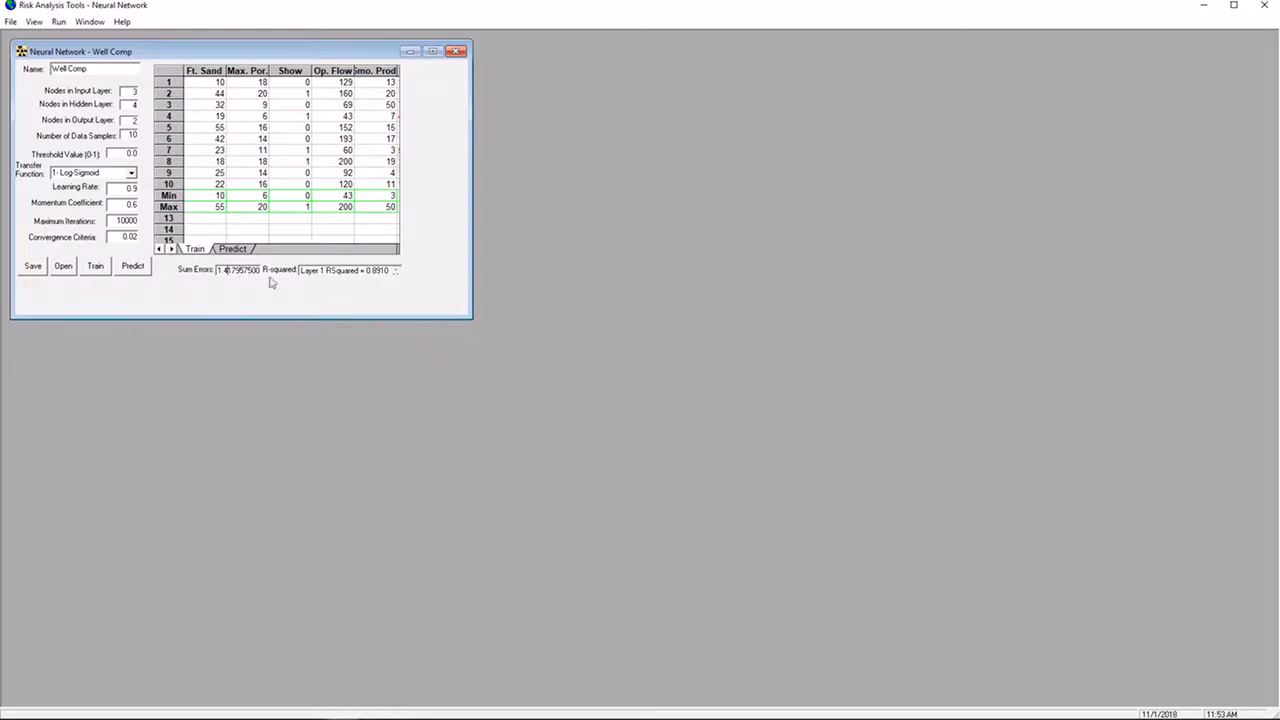
pyautogui.press('Tab')
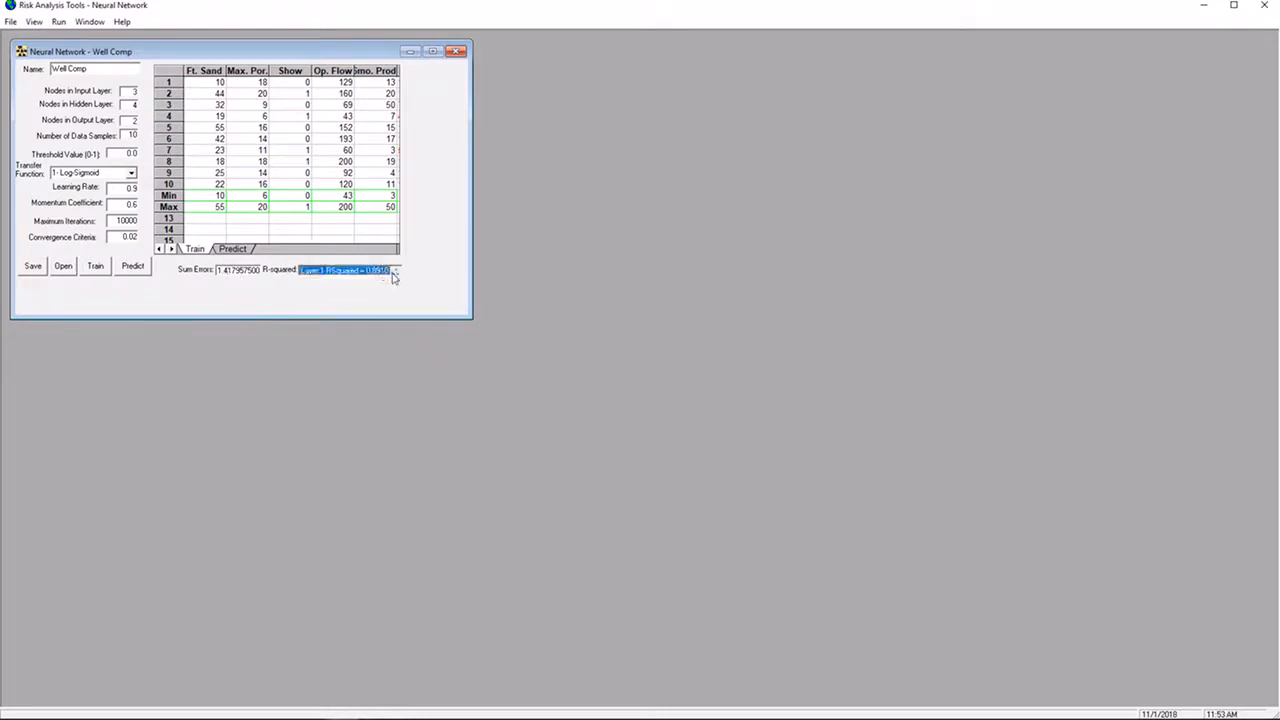
pyautogui.click(395, 273)
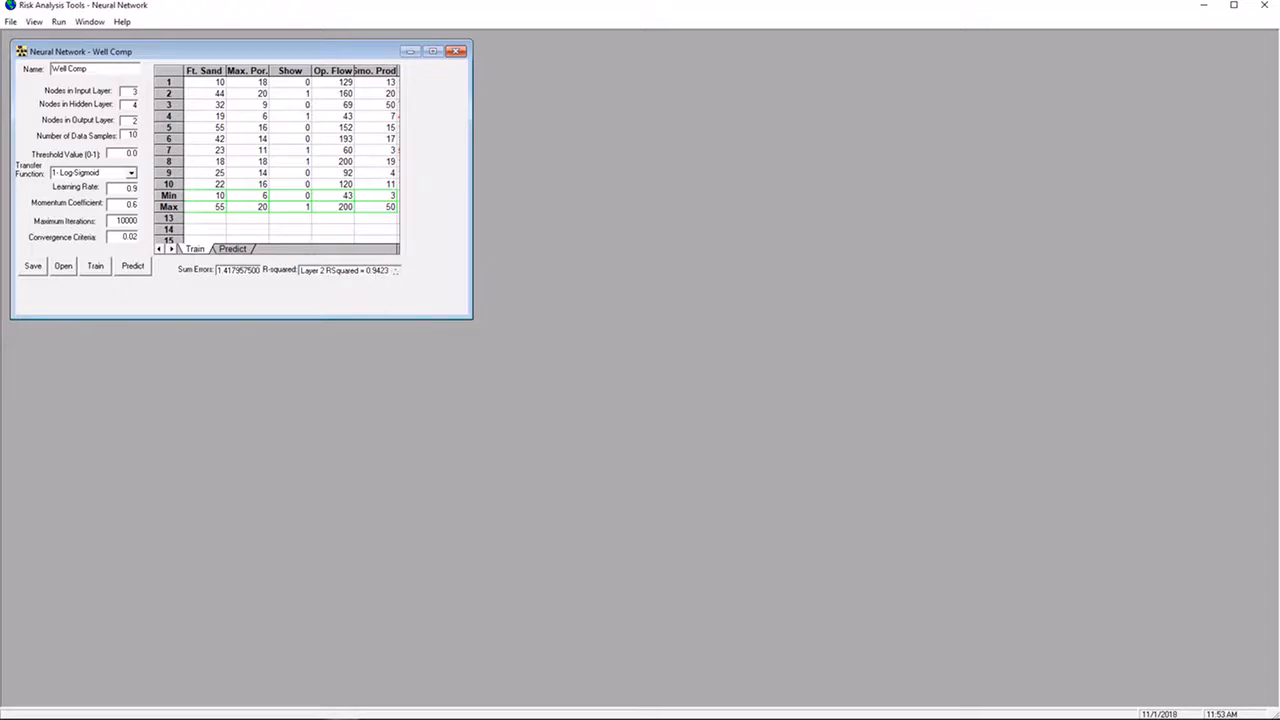
# Open the Predict worksheet in the spreadsheet designer and review its Ft. Sand, Max. Por., Show, Op. Flow and 6mo. Prod columns
pyautogui.click(342, 718)
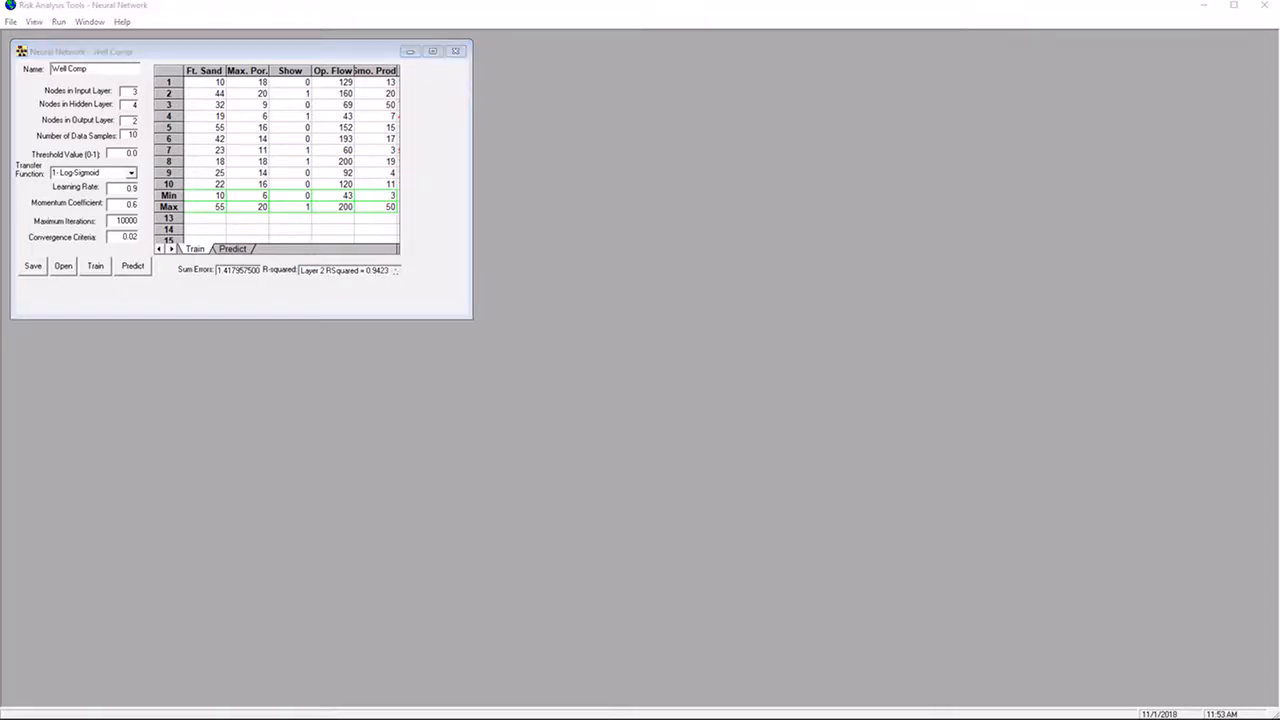
pyautogui.click(226, 255)
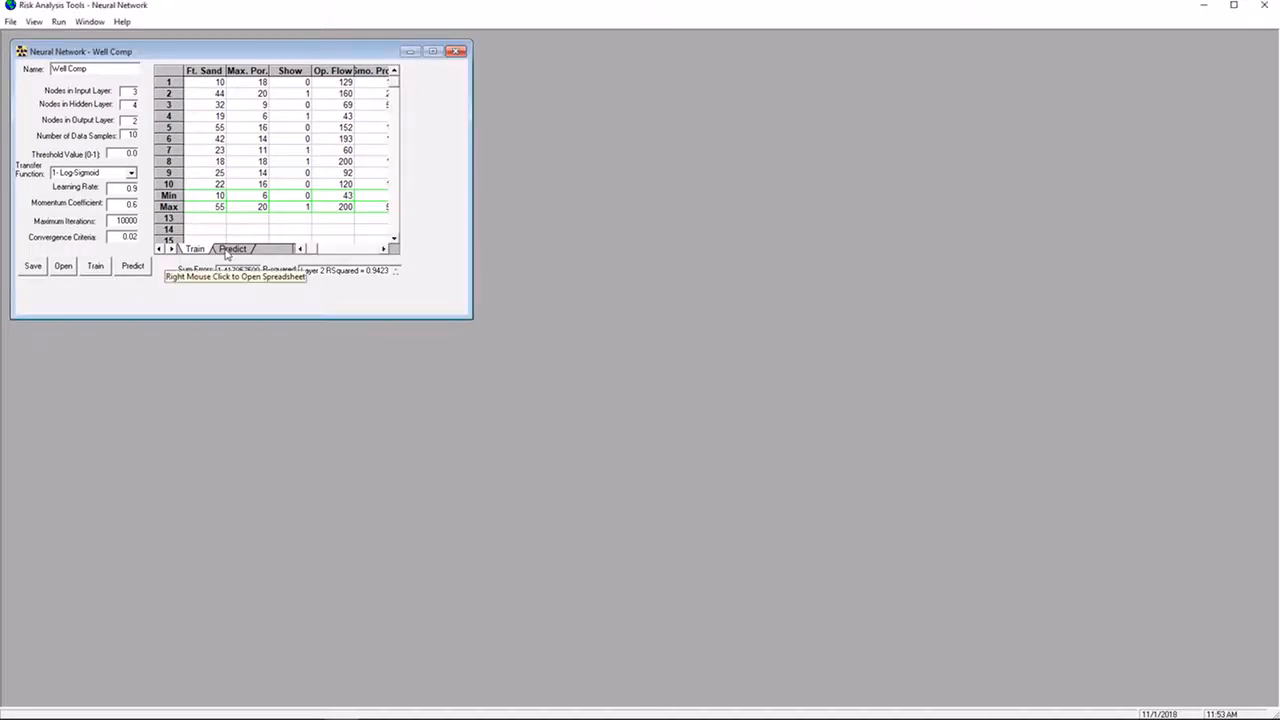
pyautogui.click(231, 251)
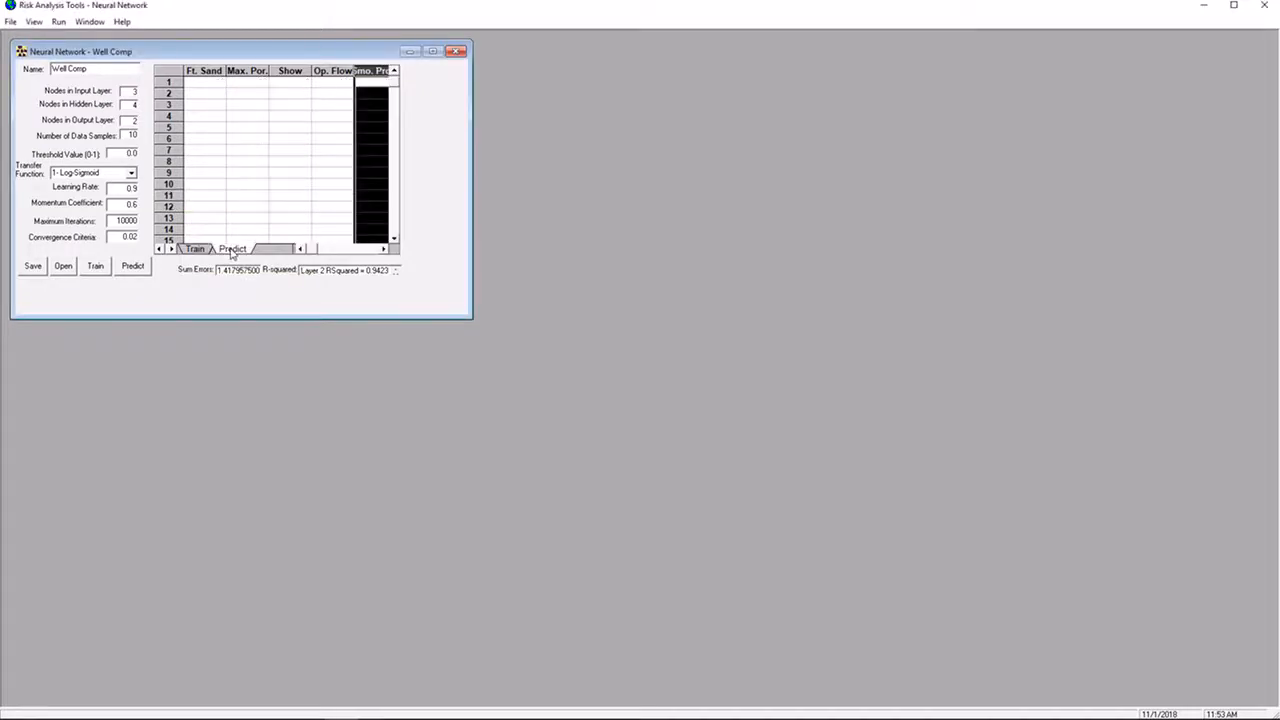
pyautogui.doubleClick(211, 91)
pyautogui.click(684, 266)
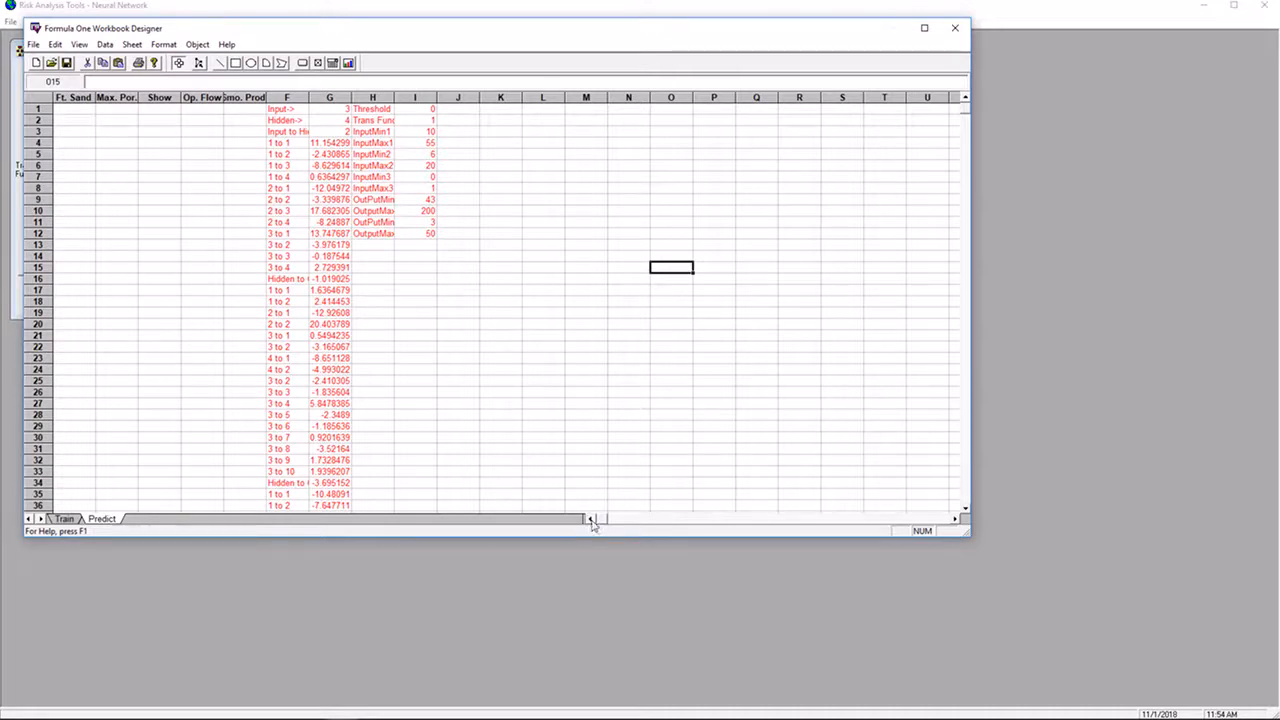
pyautogui.click(72, 97)
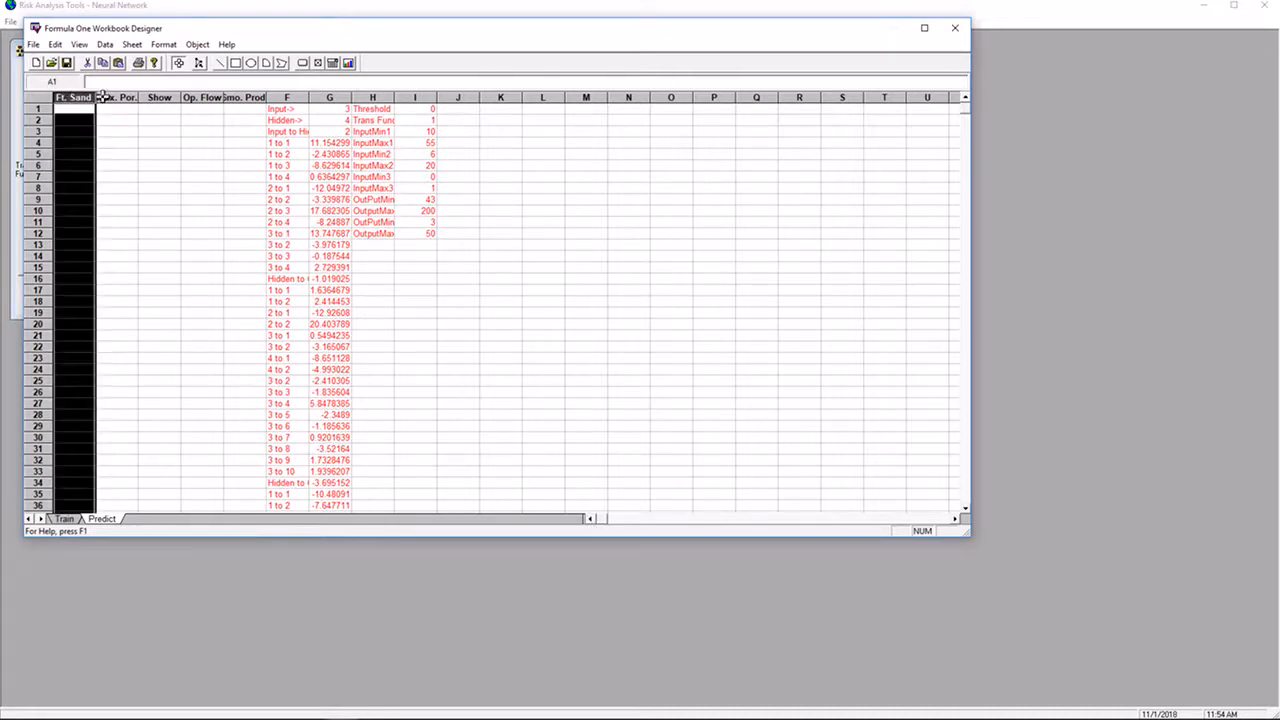
pyautogui.click(106, 97)
pyautogui.click(158, 97)
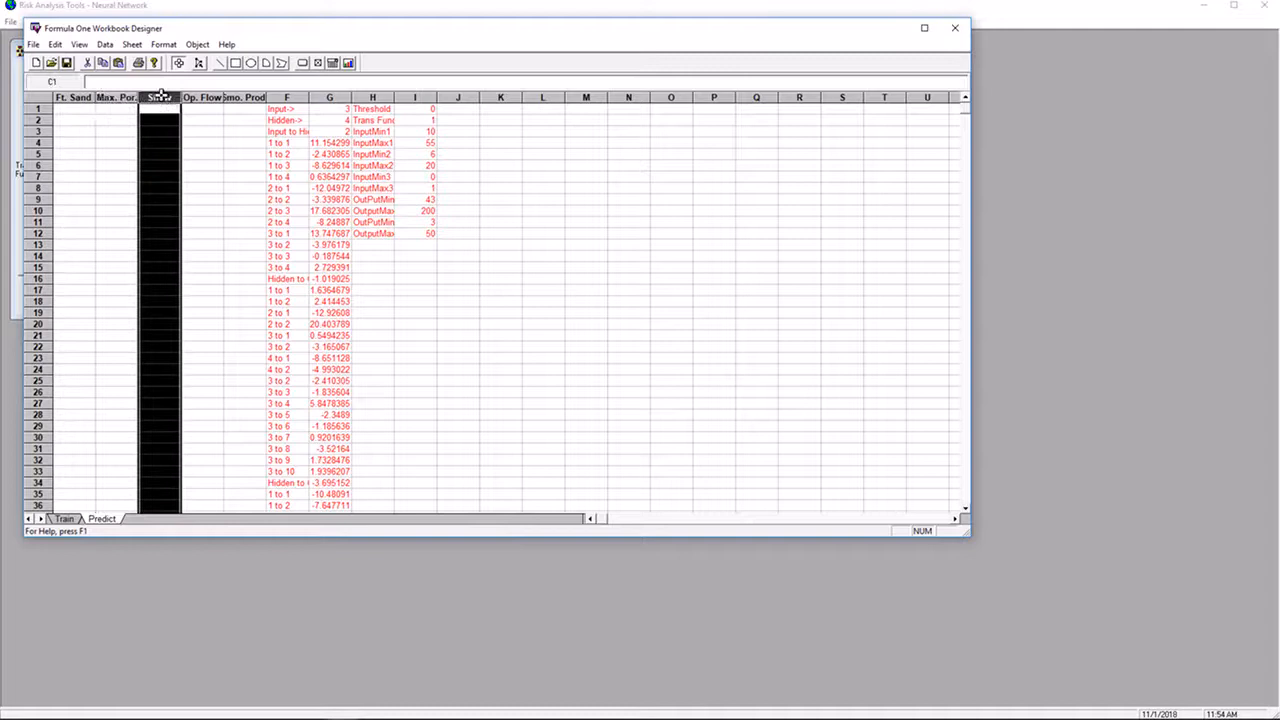
pyautogui.click(208, 97)
pyautogui.click(240, 97)
pyautogui.click(86, 108)
# Switch to the Neural Network Software help and examine the Predict example's Ft Sand, Max Por and Show input table and output parameters
pyautogui.hotkey('alt', 'Tab')
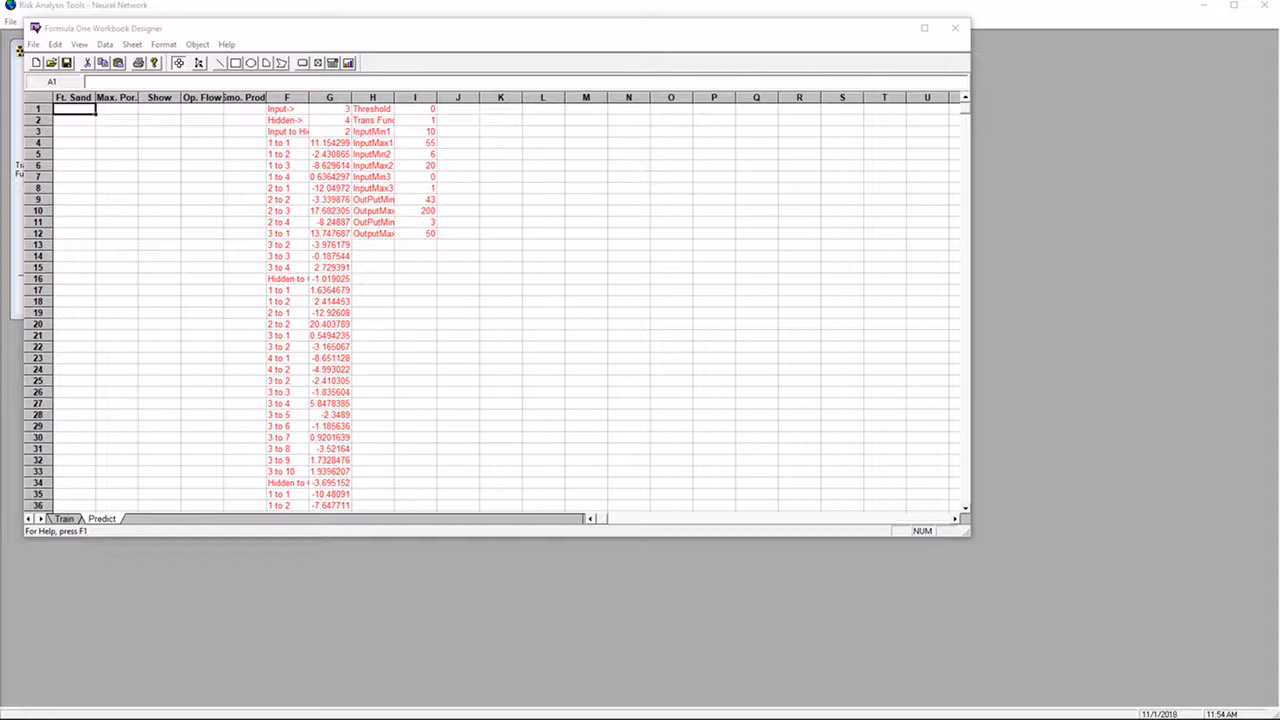
pyautogui.moveTo(82, 188); pyautogui.dragTo(437, 1)
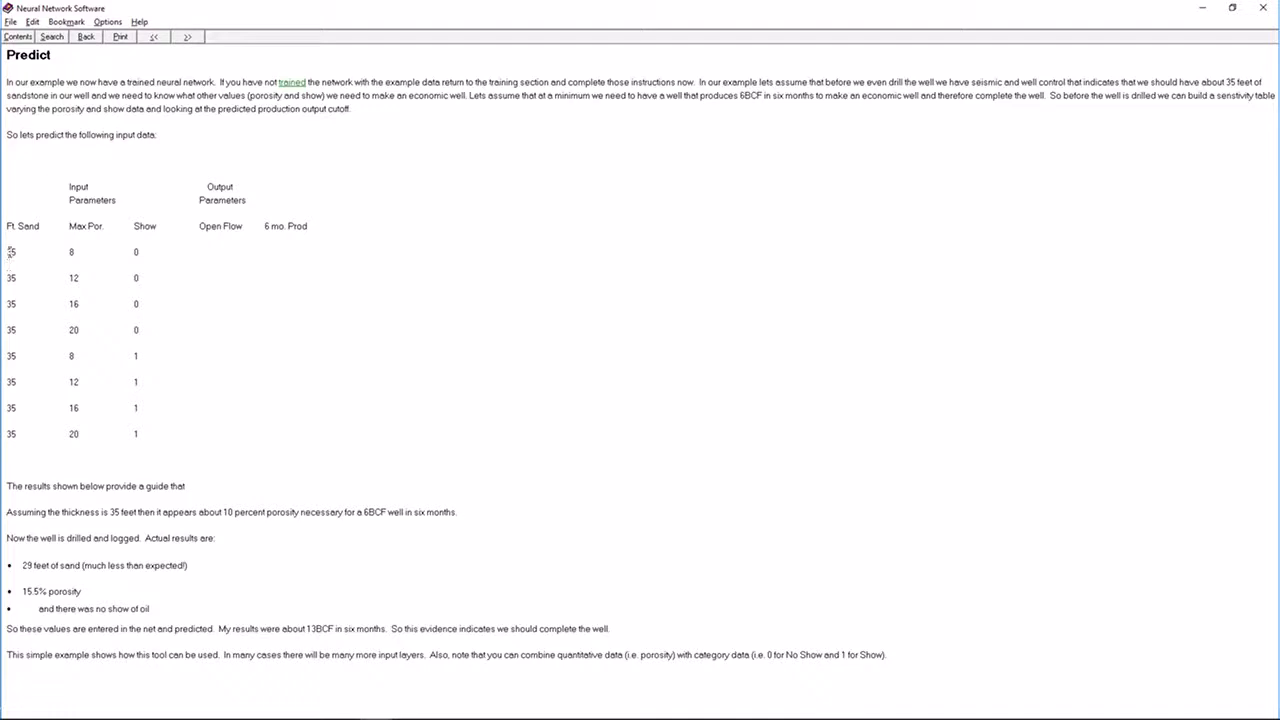
pyautogui.moveTo(8, 252); pyautogui.dragTo(31, 252)
pyautogui.click(15, 280)
pyautogui.moveTo(28, 256); pyautogui.dragTo(29, 447)
pyautogui.click(29, 450)
pyautogui.moveTo(70, 252); pyautogui.dragTo(106, 337)
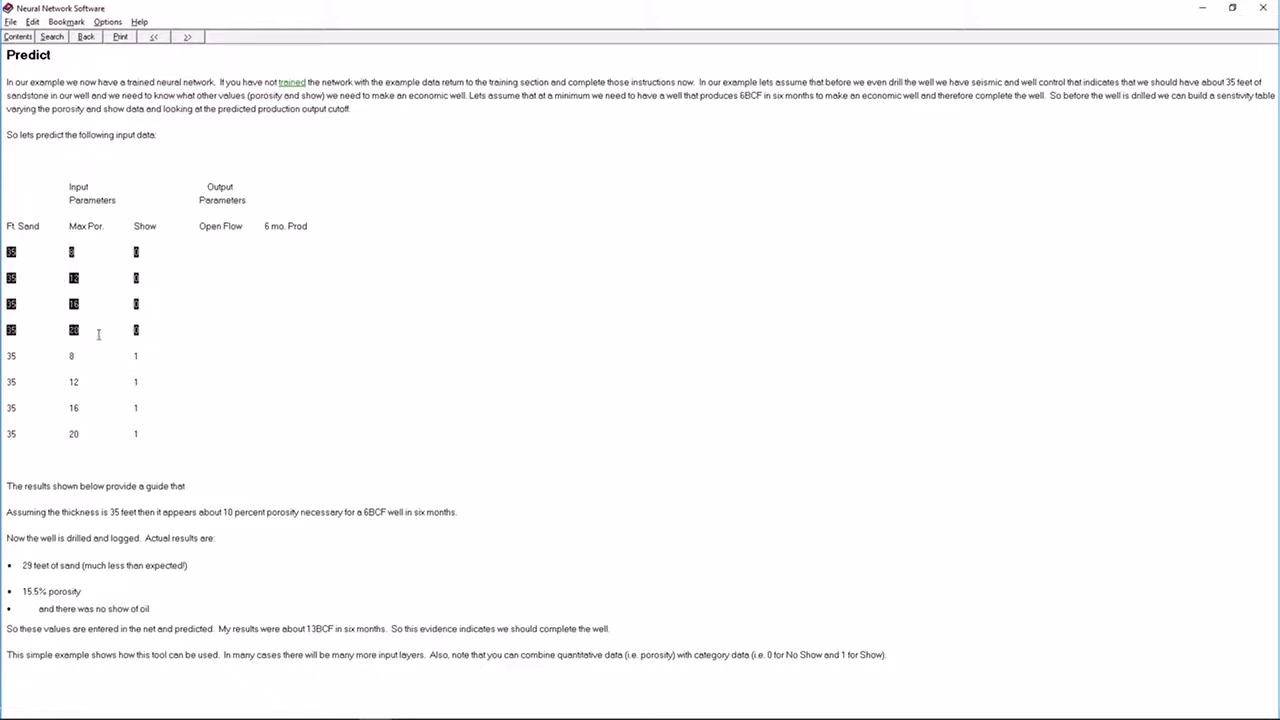
pyautogui.click(260, 350)
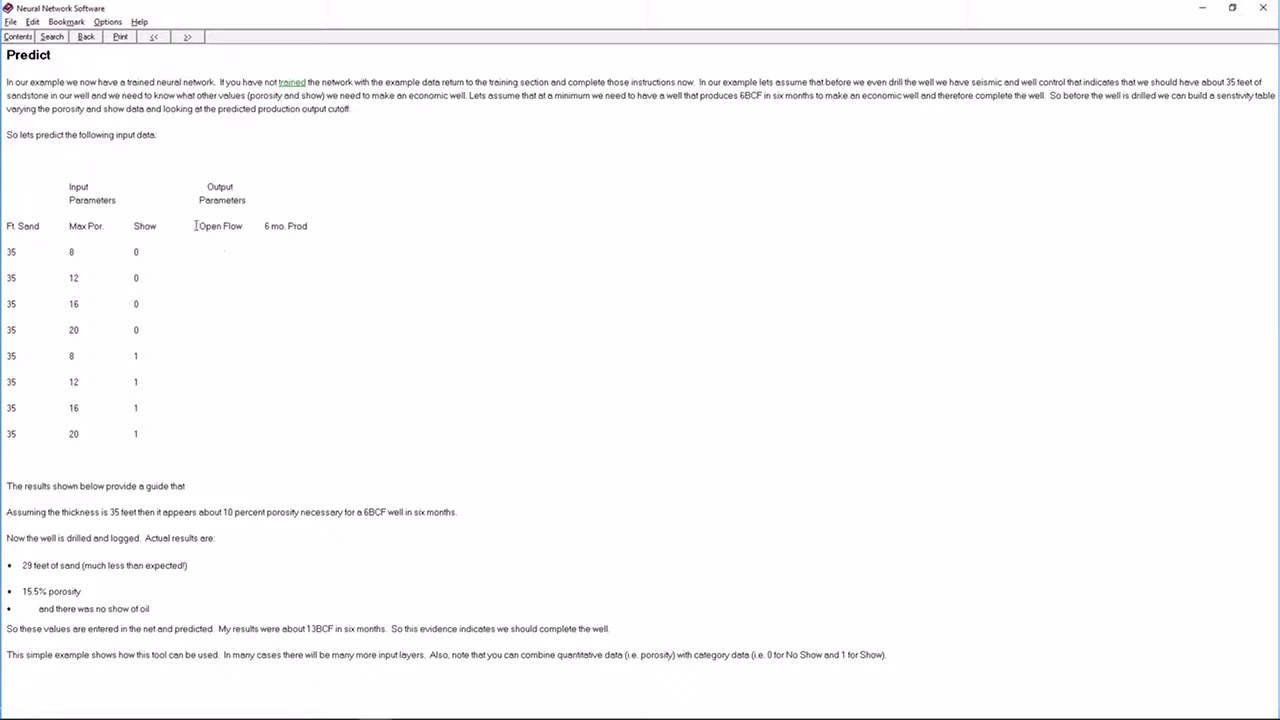
pyautogui.moveTo(183, 217); pyautogui.dragTo(178, 387)
pyautogui.click(184, 424)
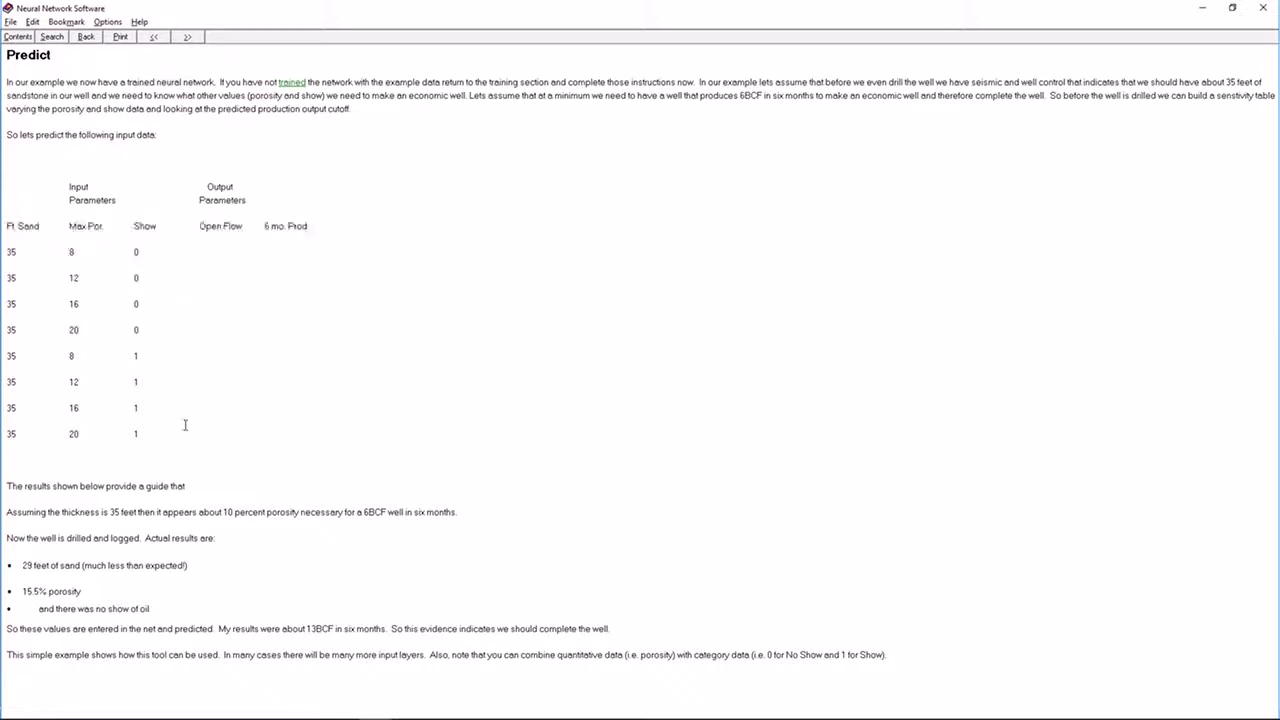
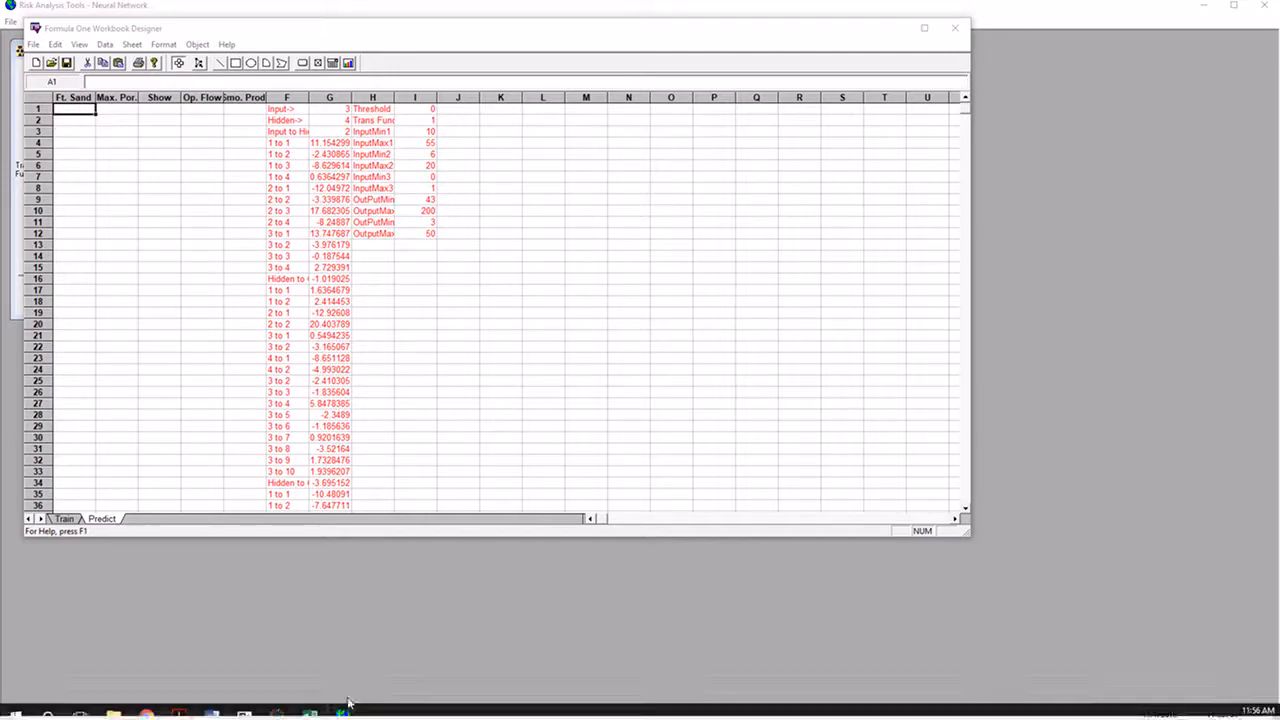
# Switch to the well_comp workbook in Excel, inspect its Predict sheet, and return to the spreadsheet designer
pyautogui.click(310, 708)
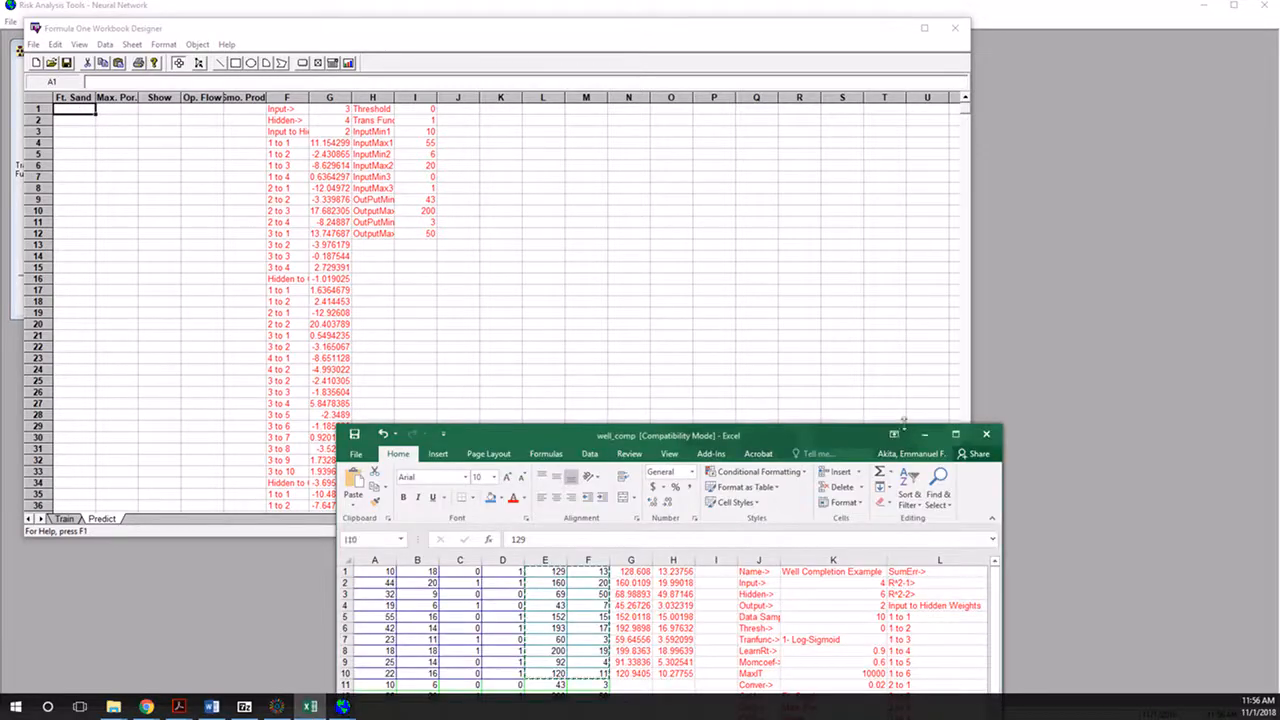
pyautogui.click(953, 437)
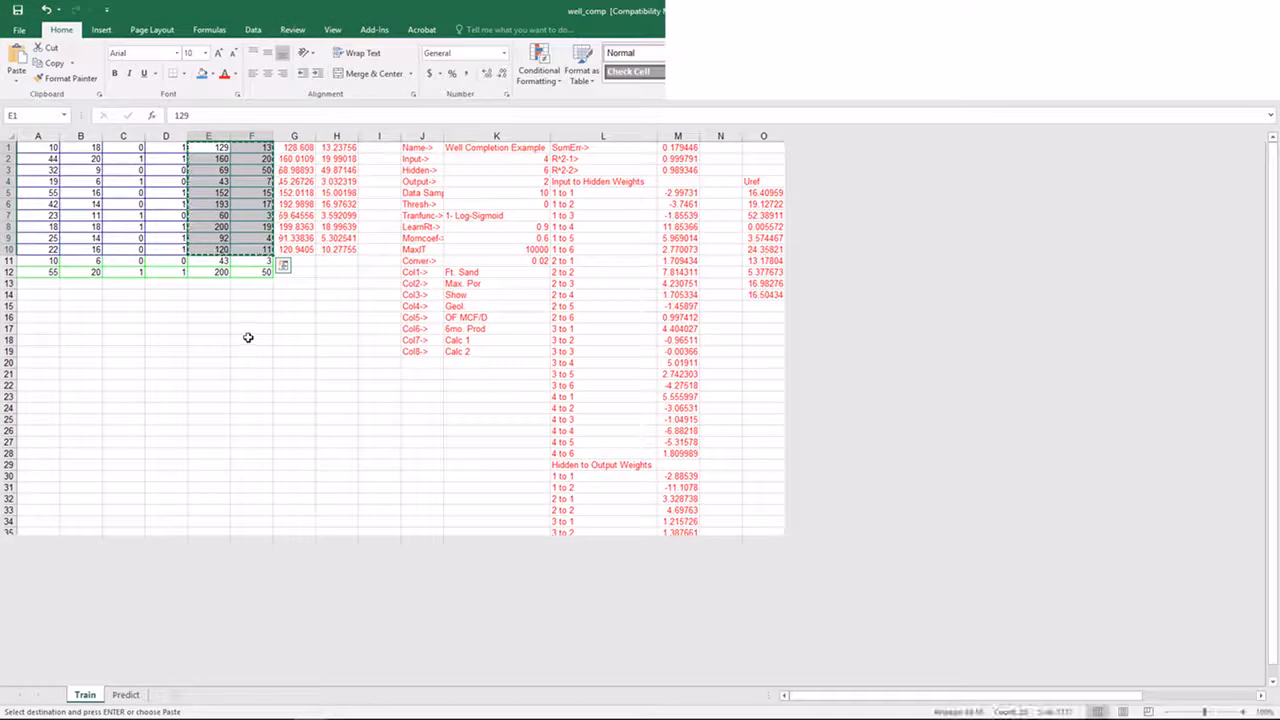
pyautogui.click(251, 340)
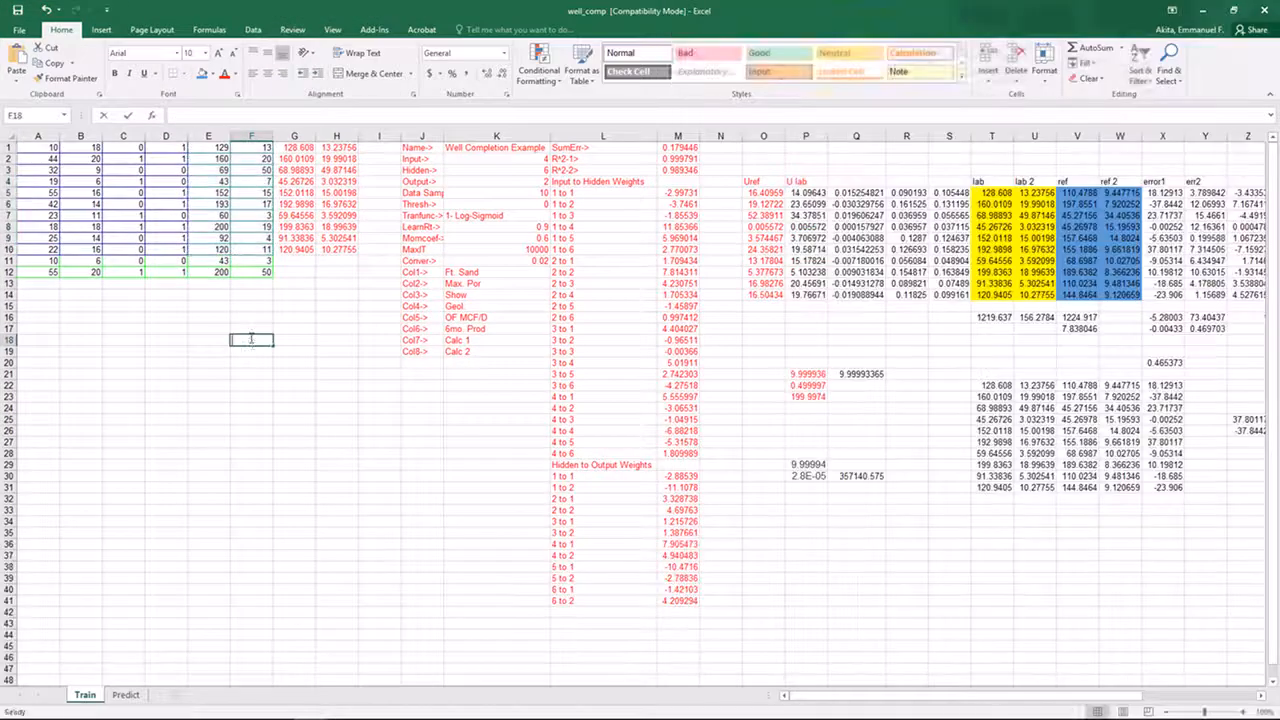
pyautogui.click(126, 695)
pyautogui.click(634, 431)
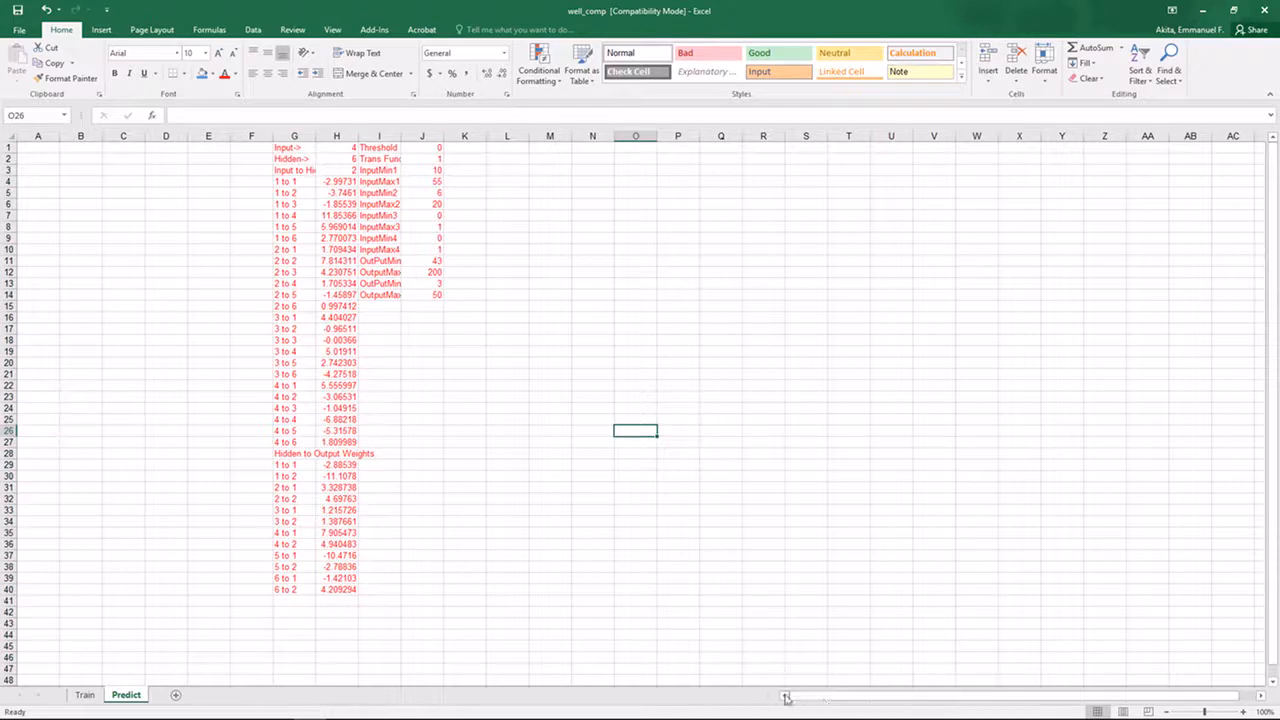
pyautogui.click(1062, 304)
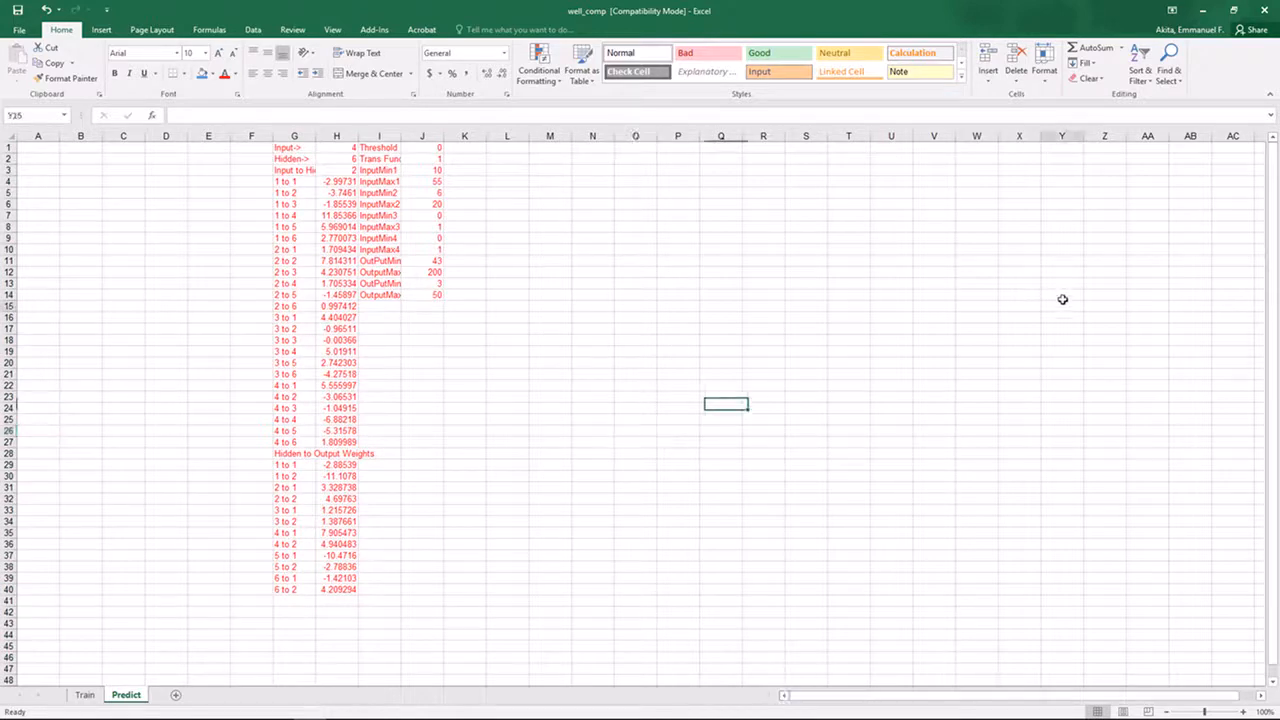
pyautogui.doubleClick(1062, 18)
pyautogui.click(1165, 10)
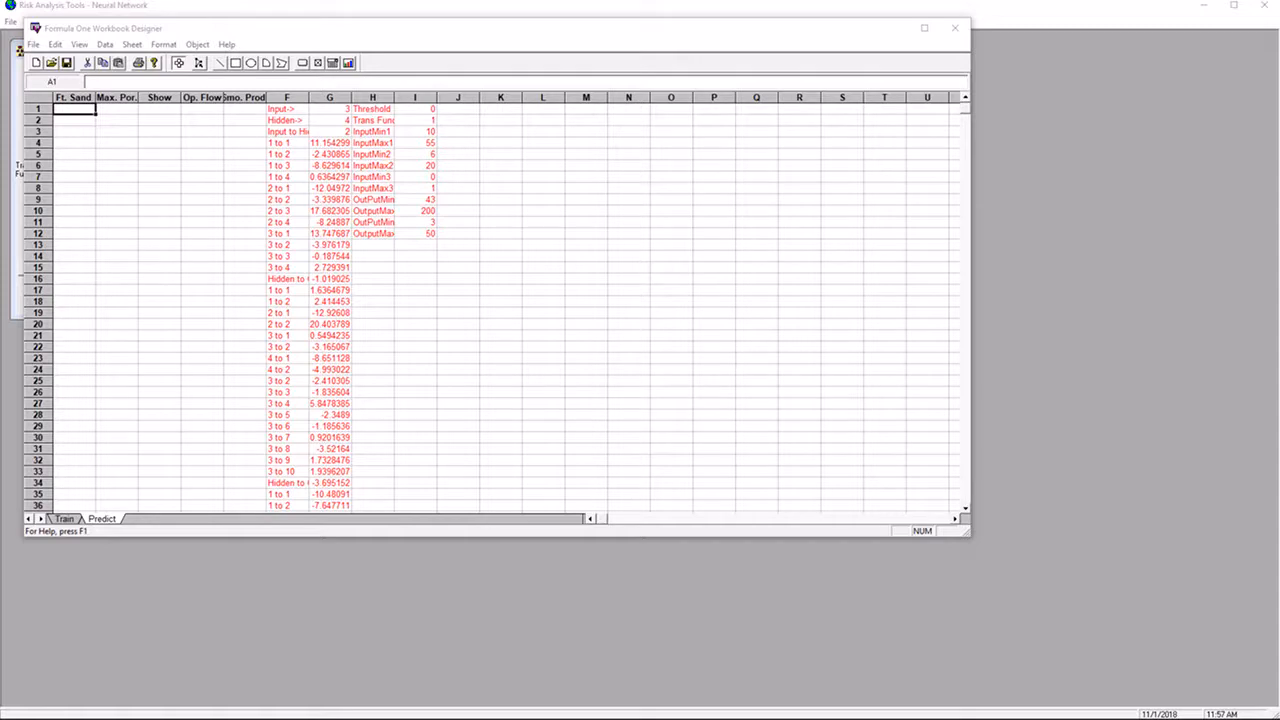
# Paste the eight example rows into the Predict sheet from A1, with 35 Ft. Sand, porosities 8 to 20, and Show 0 or 1
pyautogui.click(74, 110)
pyautogui.hotkey('ctrl', 'v')
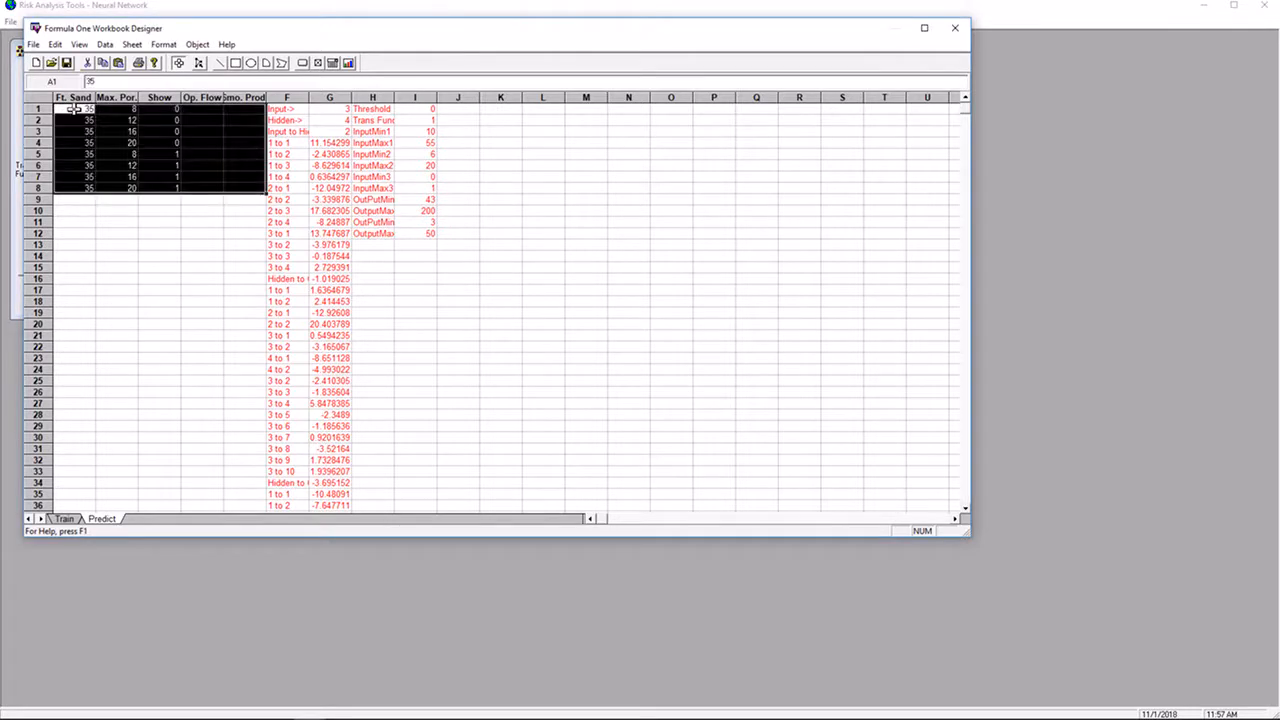
pyautogui.click(98, 247)
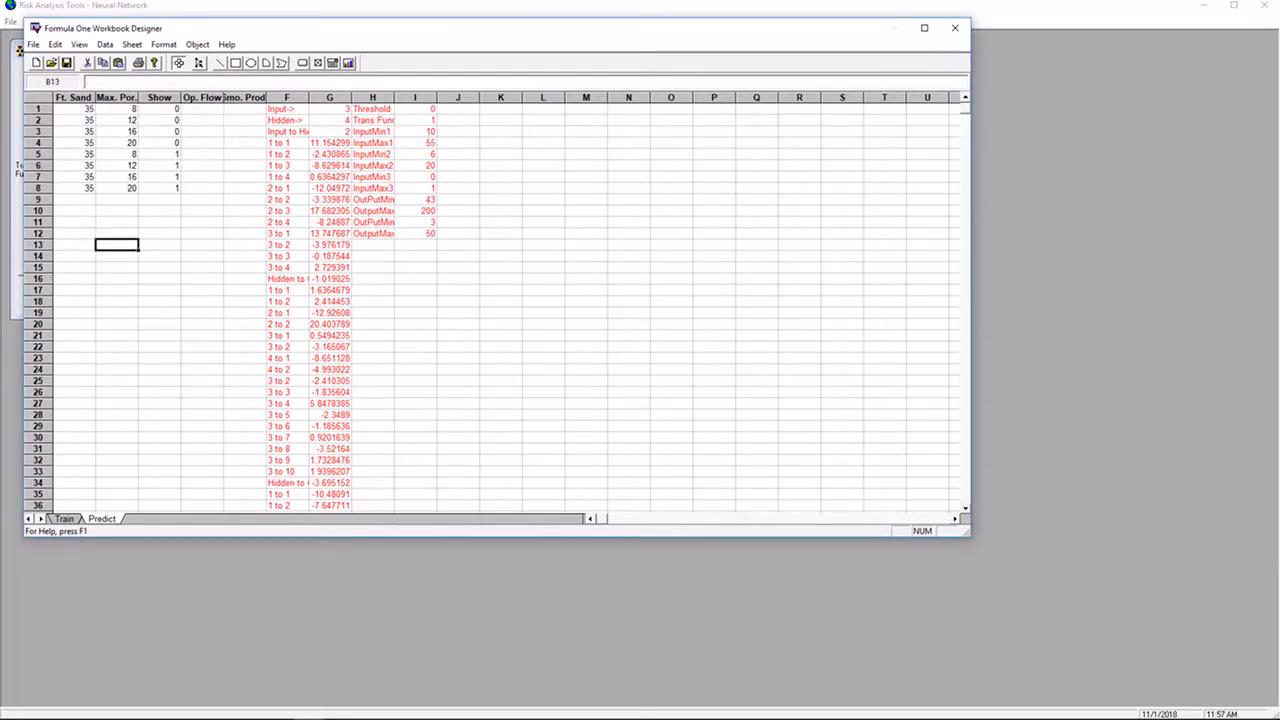
pyautogui.click(228, 289)
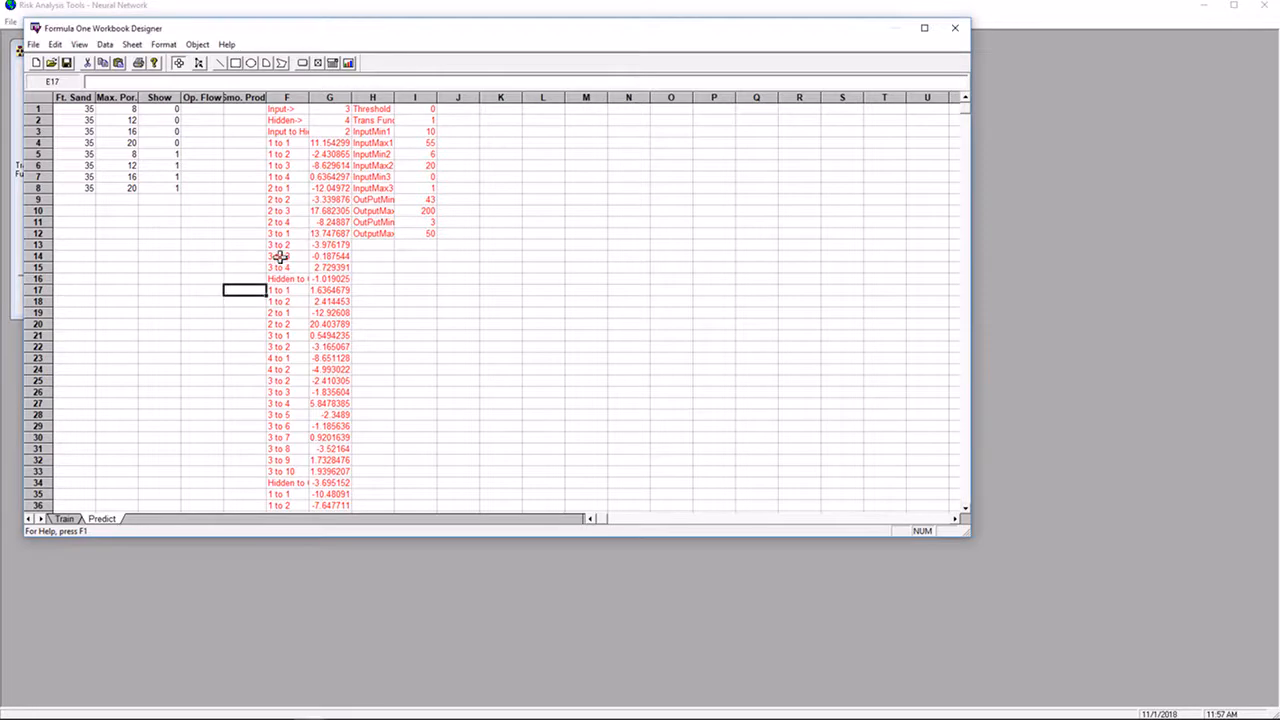
# Close the spreadsheet designer and run the prediction of Op. Flow and 6mo. Prod for the eight input rows
pyautogui.click(955, 28)
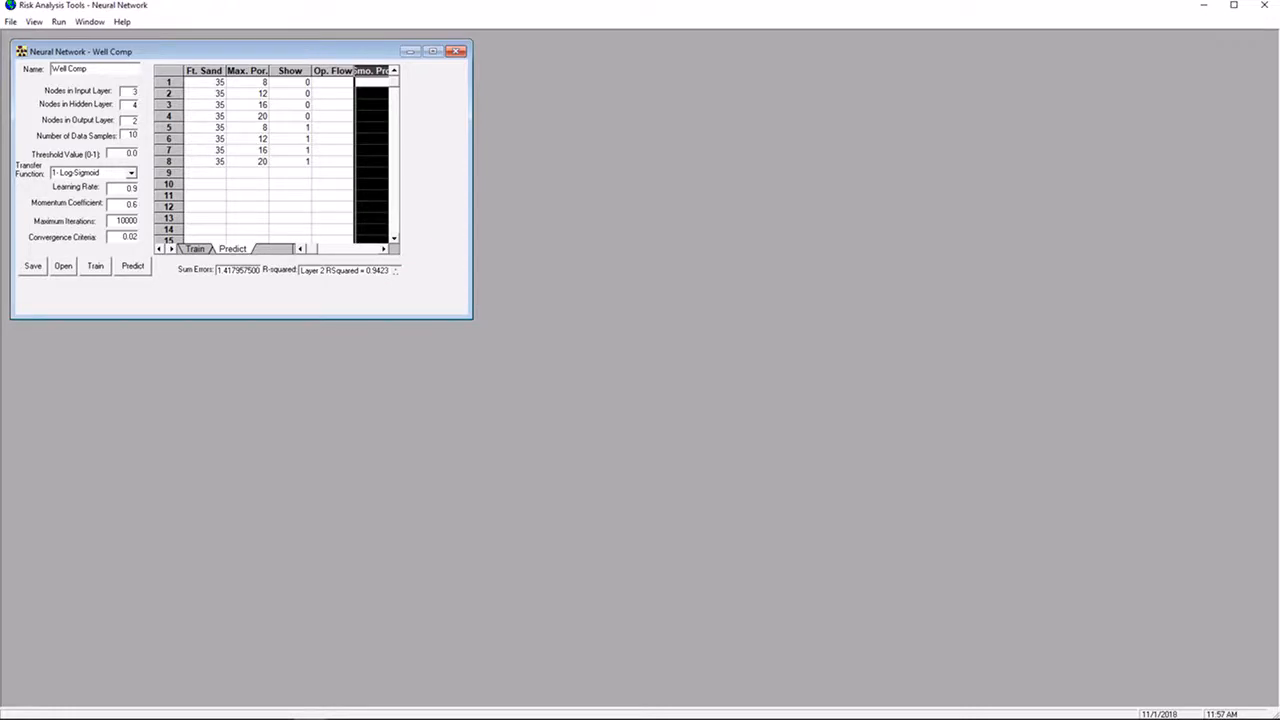
pyautogui.hotkey('alt', 'Tab')
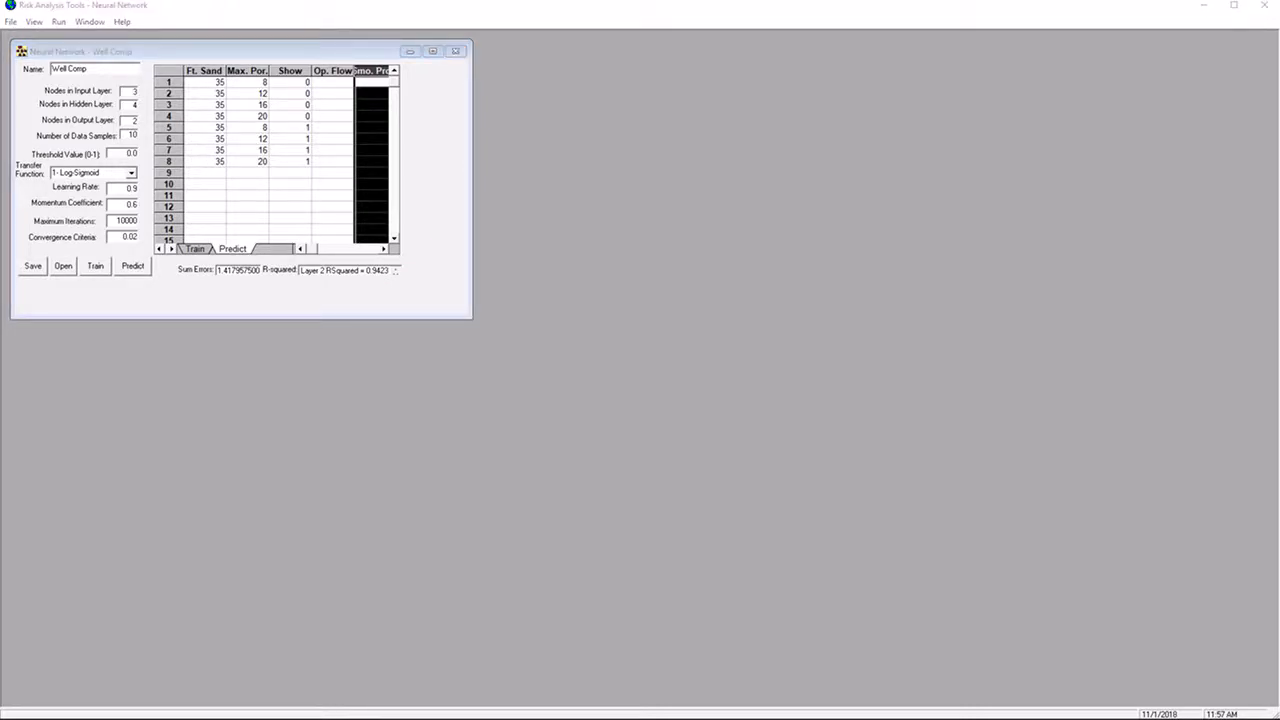
pyautogui.click(133, 268)
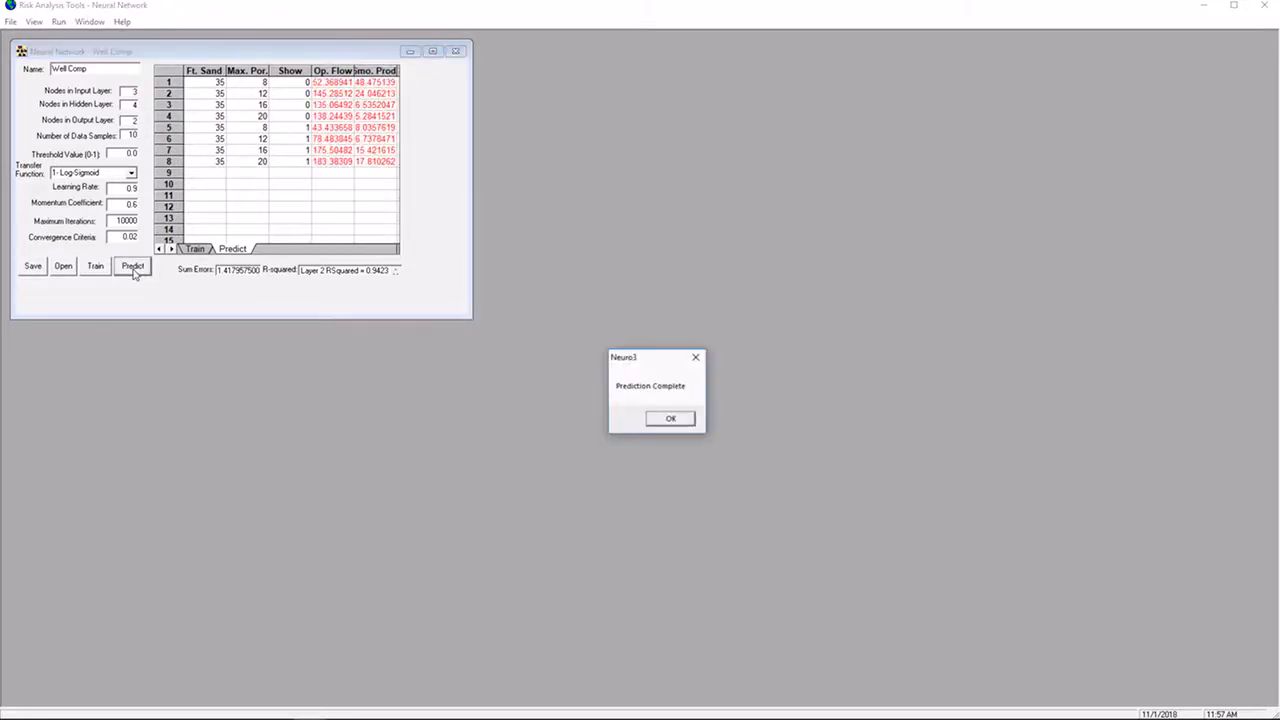
# Dismiss the prediction message and open the Predict sheet in the spreadsheet designer
pyautogui.click(671, 419)
pyautogui.doubleClick(334, 166)
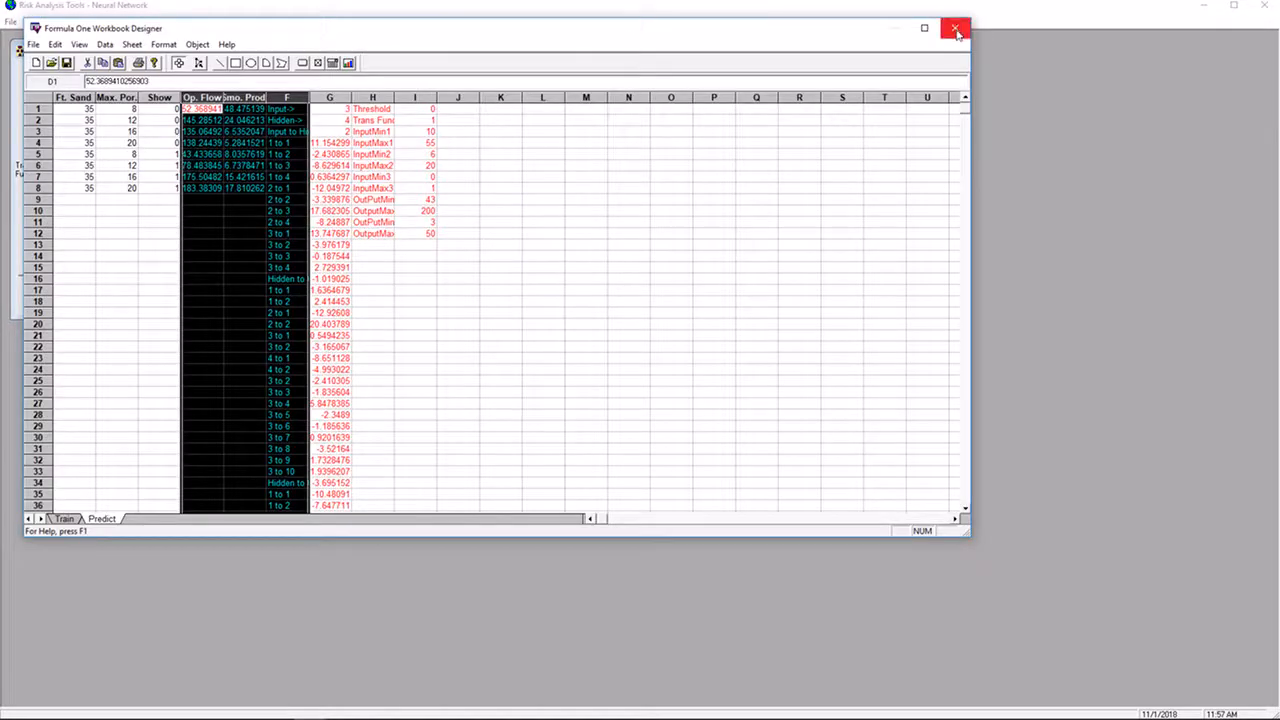
pyautogui.click(955, 28)
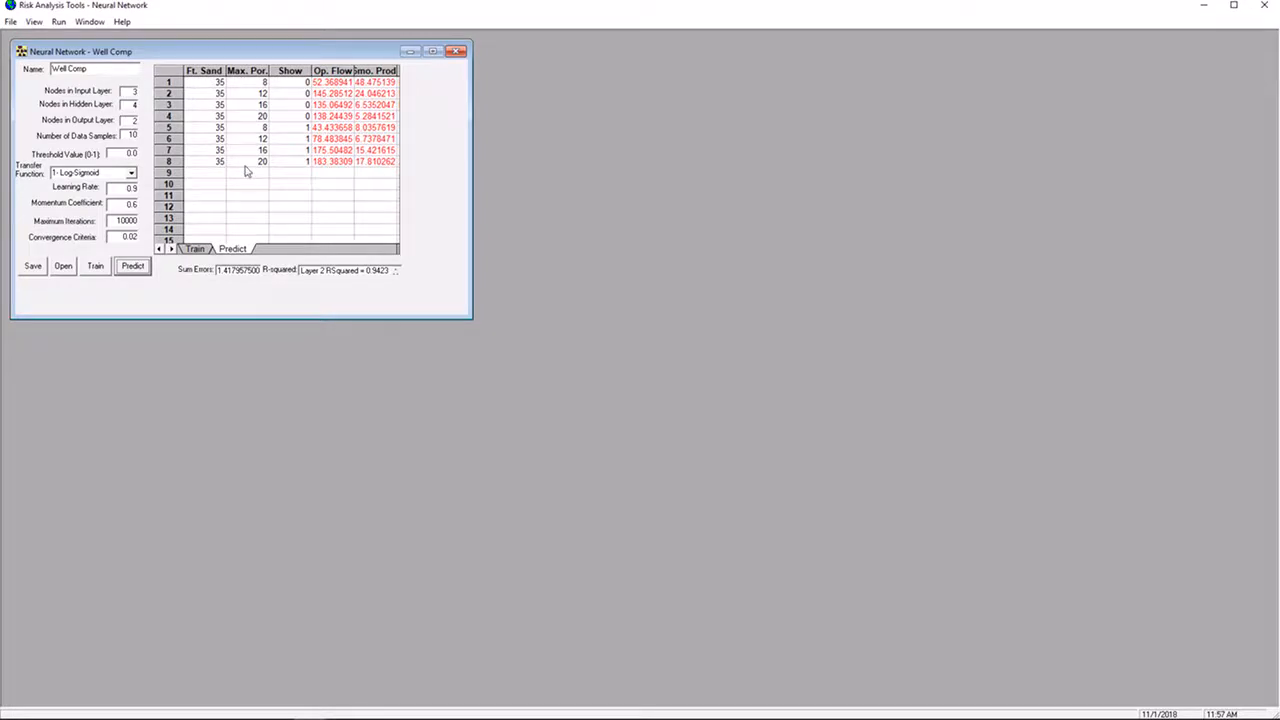
pyautogui.rightClick(245, 165)
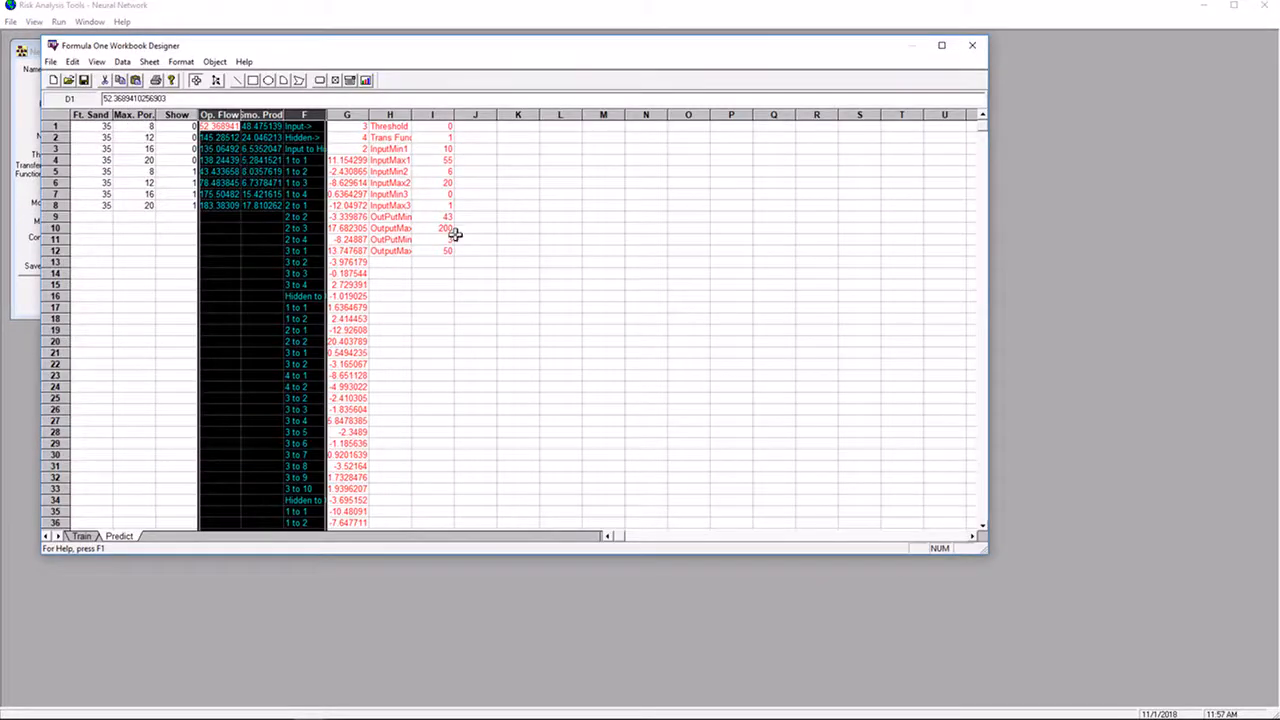
pyautogui.click(563, 241)
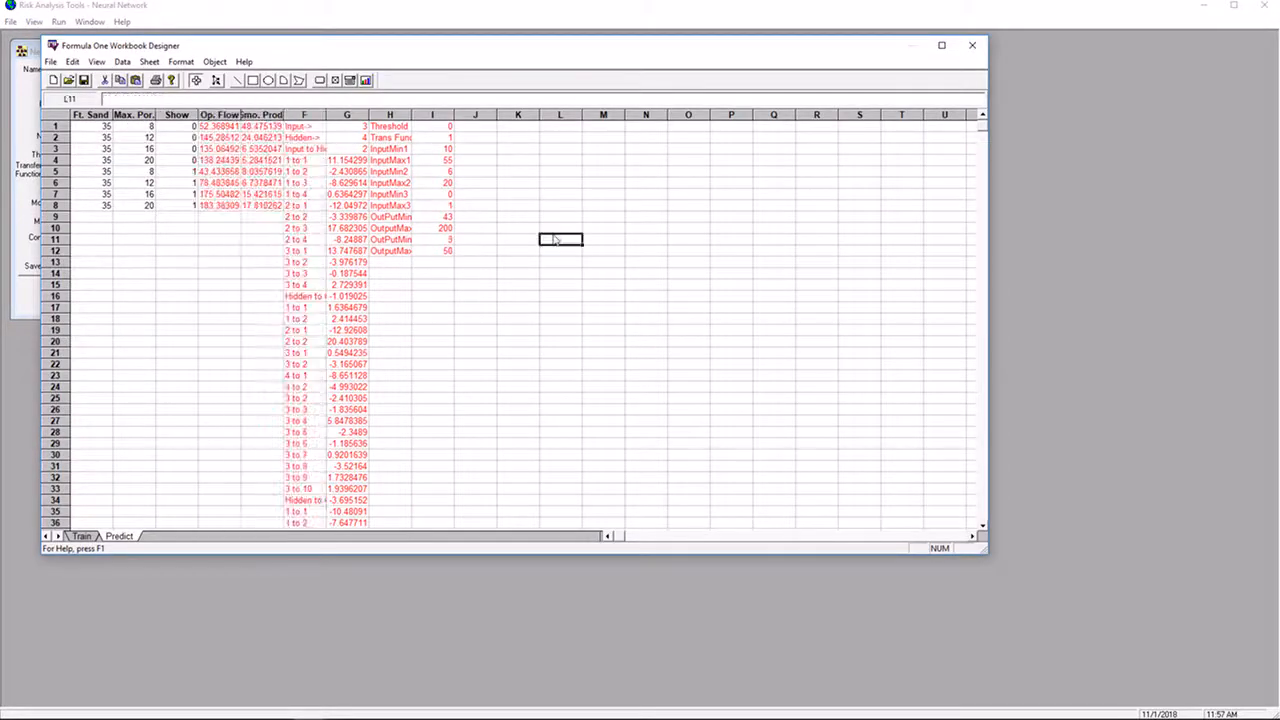
# Examine the predicted Op. Flow and 6mo. Prod values against the Max. Por. and Show inputs in rows 1, 2, 4 and 8
pyautogui.click(216, 126)
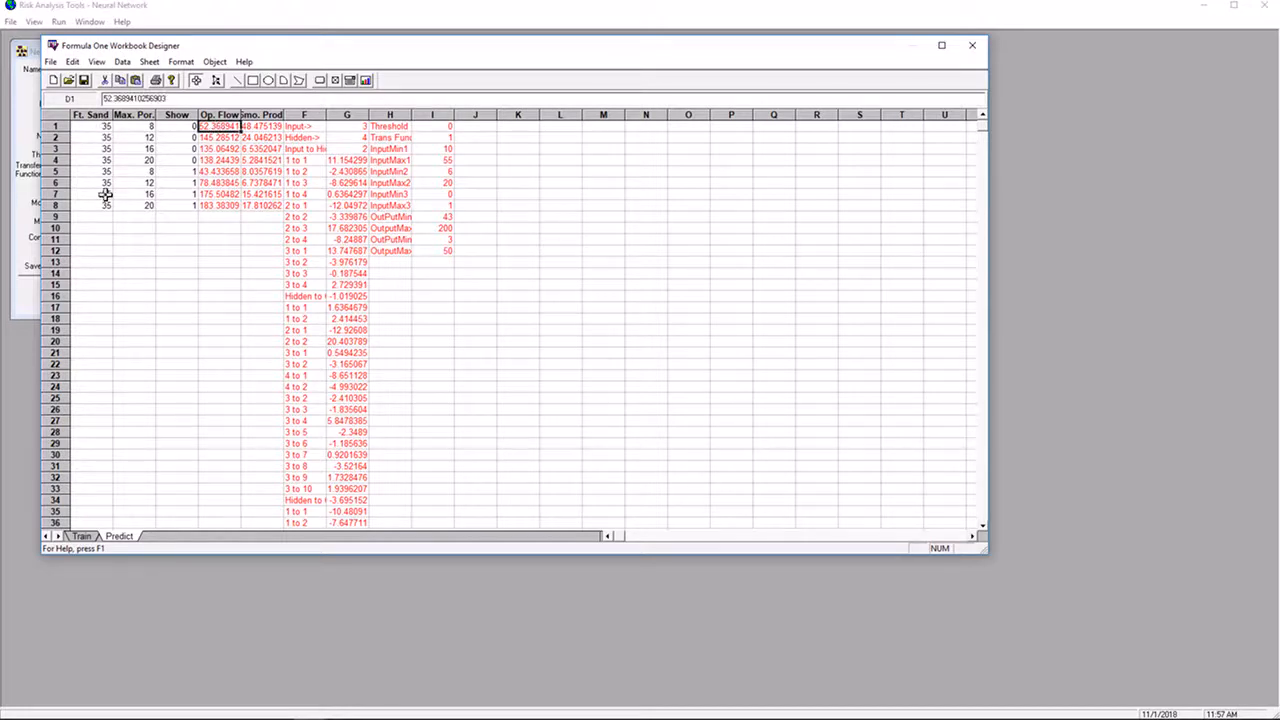
pyautogui.click(137, 125)
pyautogui.click(171, 126)
pyautogui.click(216, 127)
pyautogui.click(310, 718)
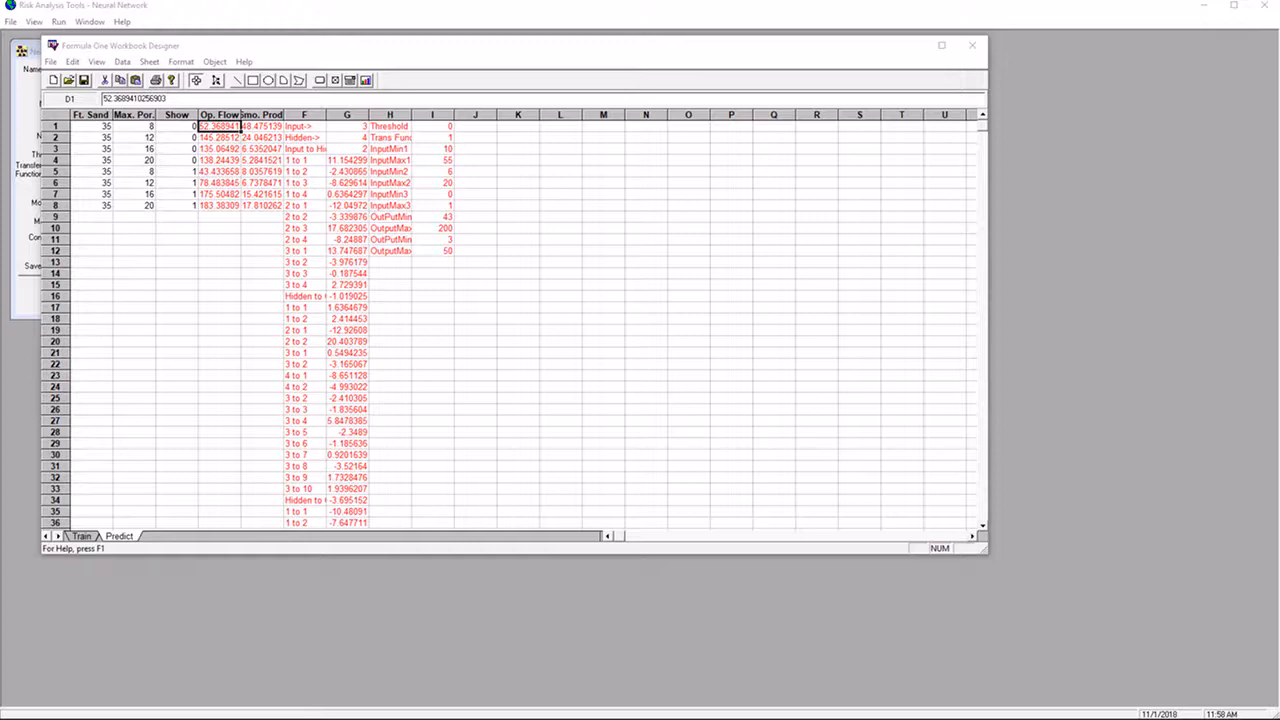
pyautogui.click(262, 126)
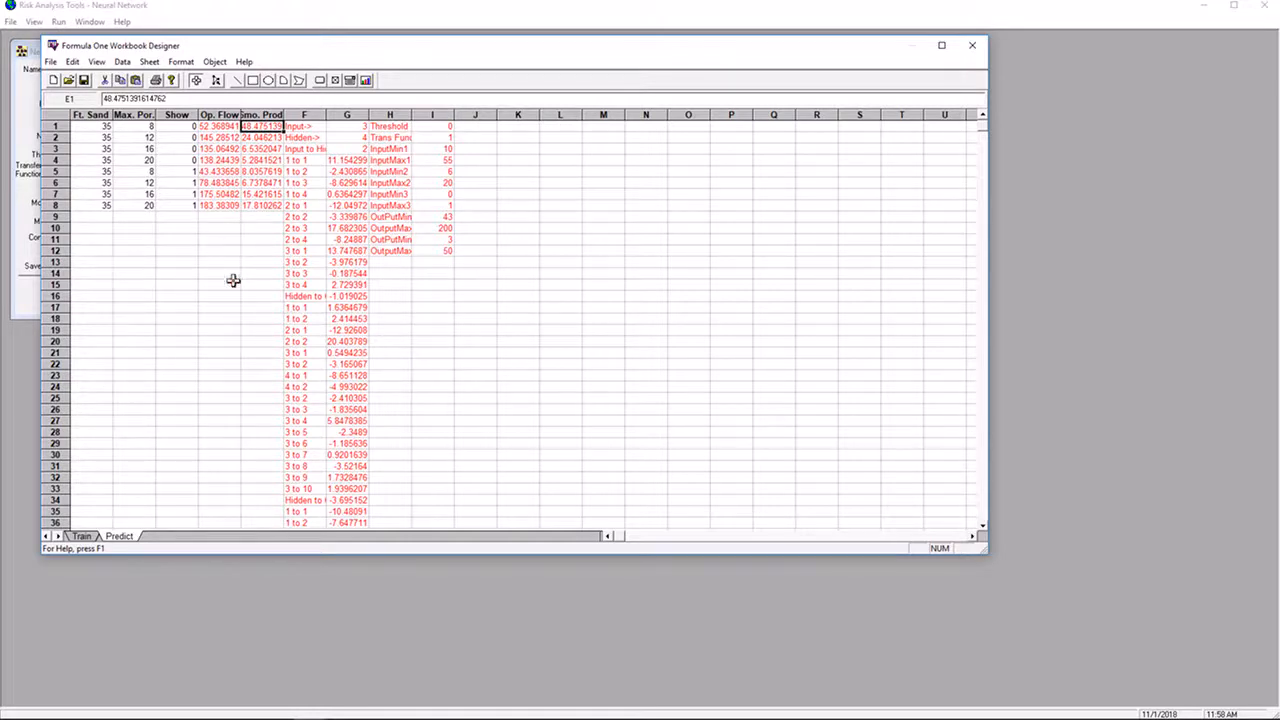
pyautogui.click(165, 137)
pyautogui.click(143, 137)
pyautogui.click(180, 137)
pyautogui.click(138, 160)
pyautogui.click(169, 203)
pyautogui.click(222, 205)
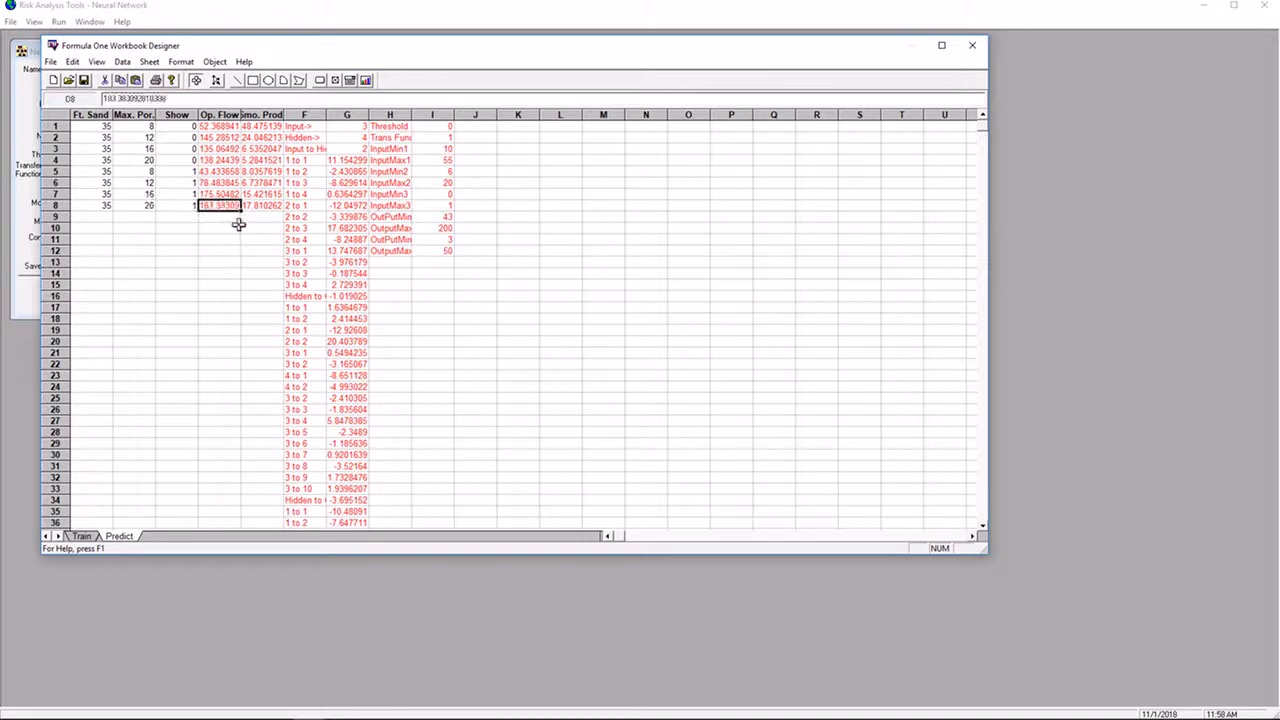
pyautogui.click(249, 230)
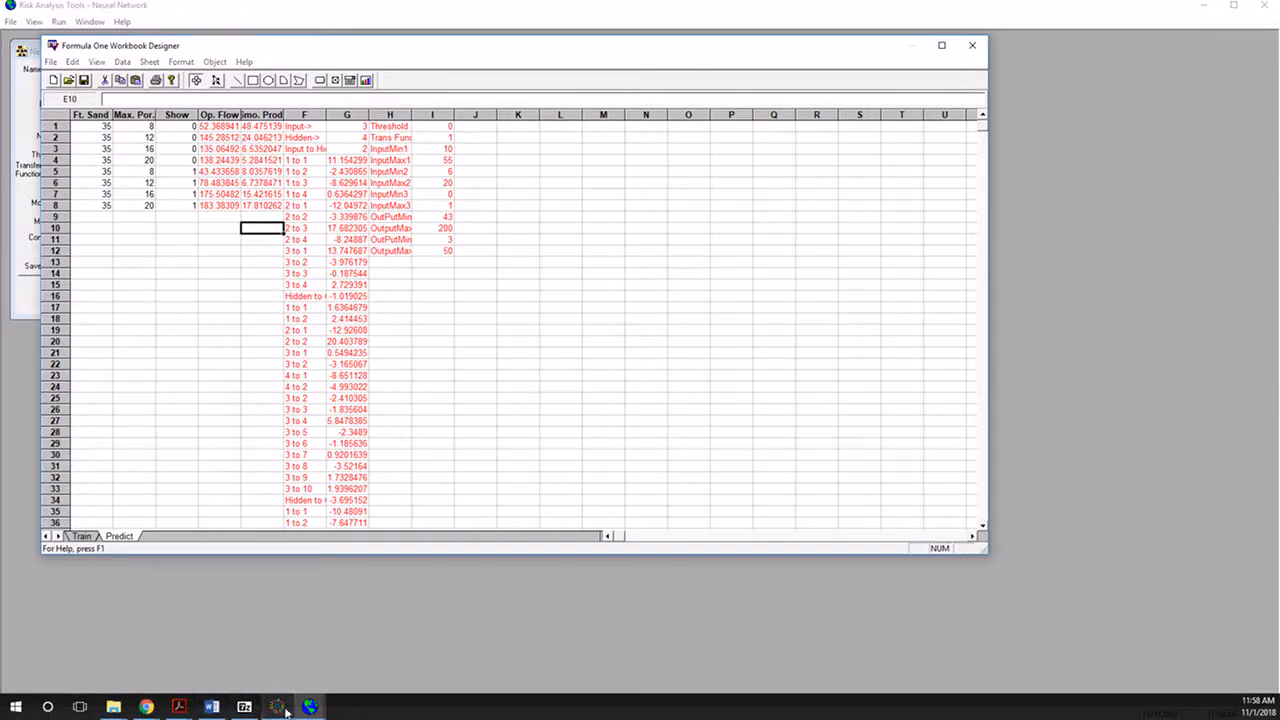
pyautogui.click(276, 706)
pyautogui.click(560, 194)
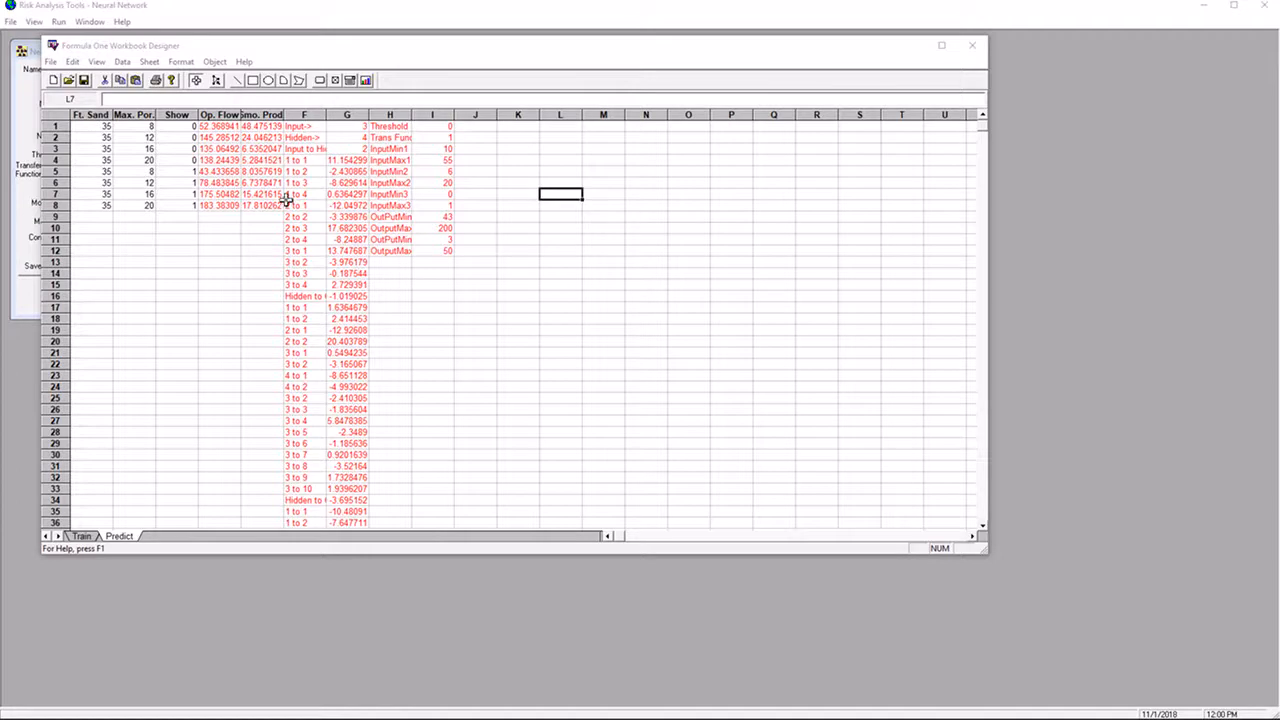
# Compare the porosity, Show and 6mo. Prod values of prediction row 3 with those of row 6
pyautogui.click(185, 148)
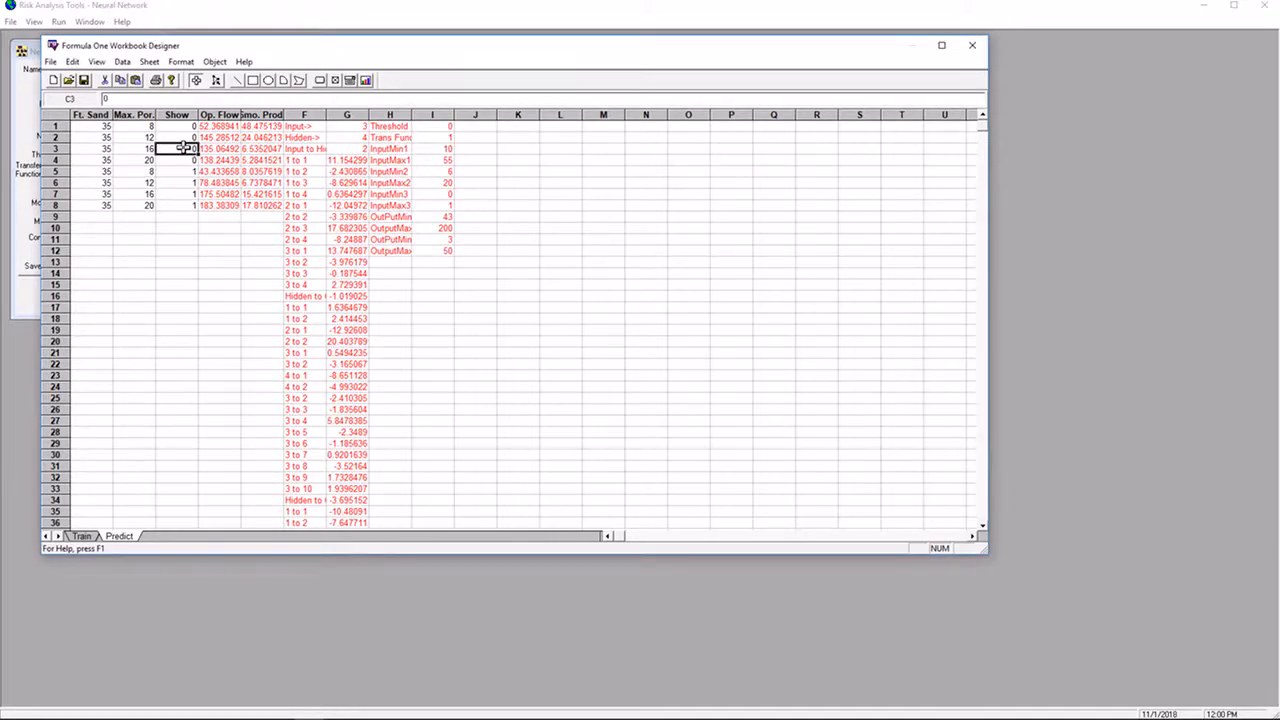
pyautogui.click(256, 148)
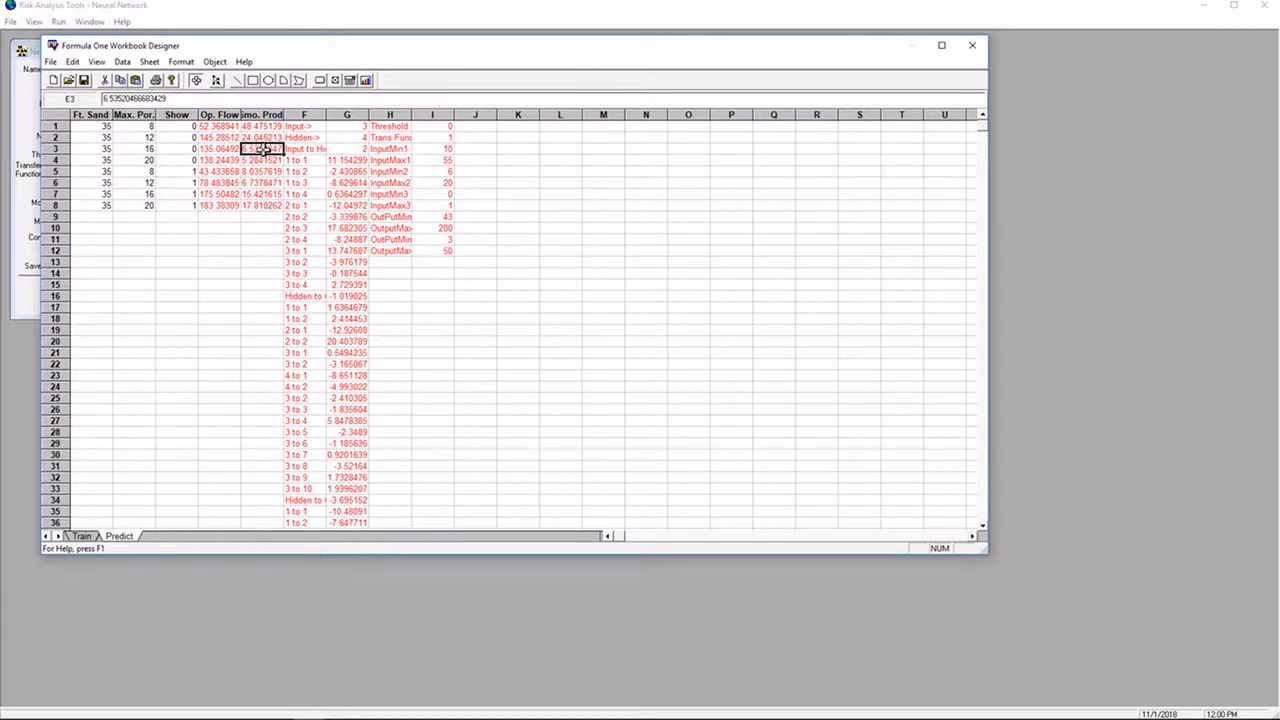
pyautogui.click(138, 148)
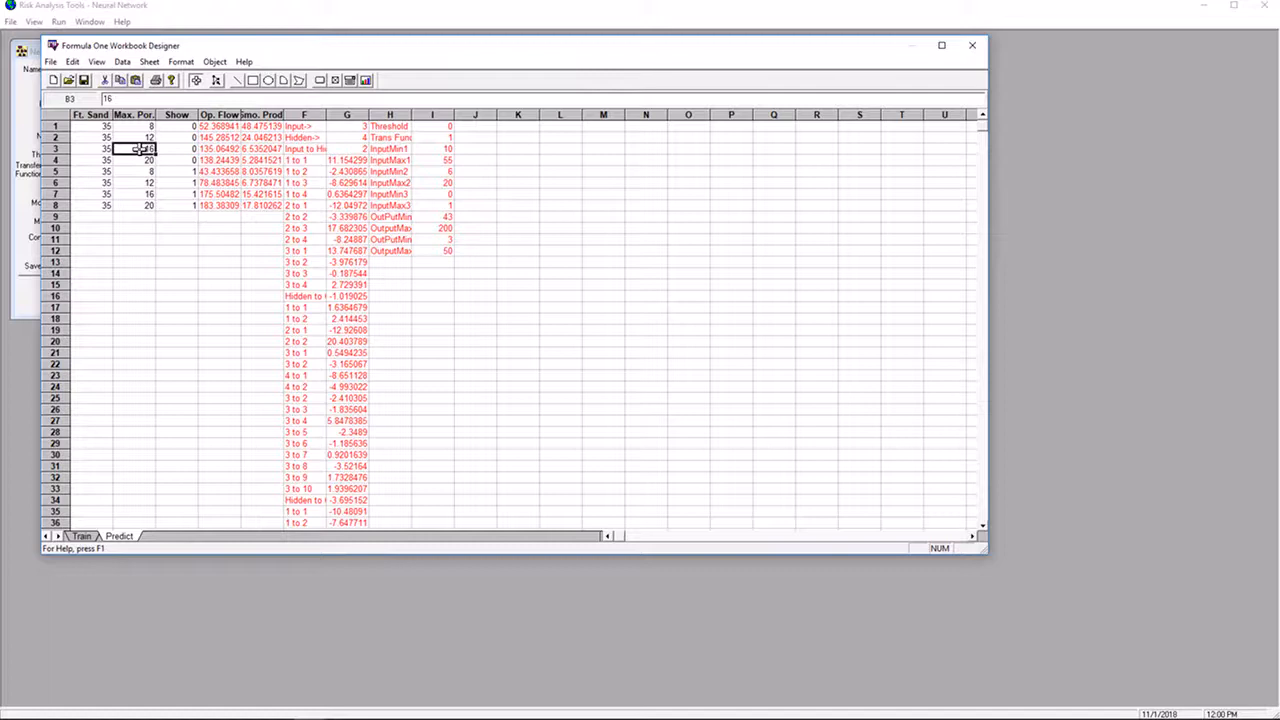
pyautogui.click(255, 150)
pyautogui.click(261, 182)
pyautogui.click(142, 182)
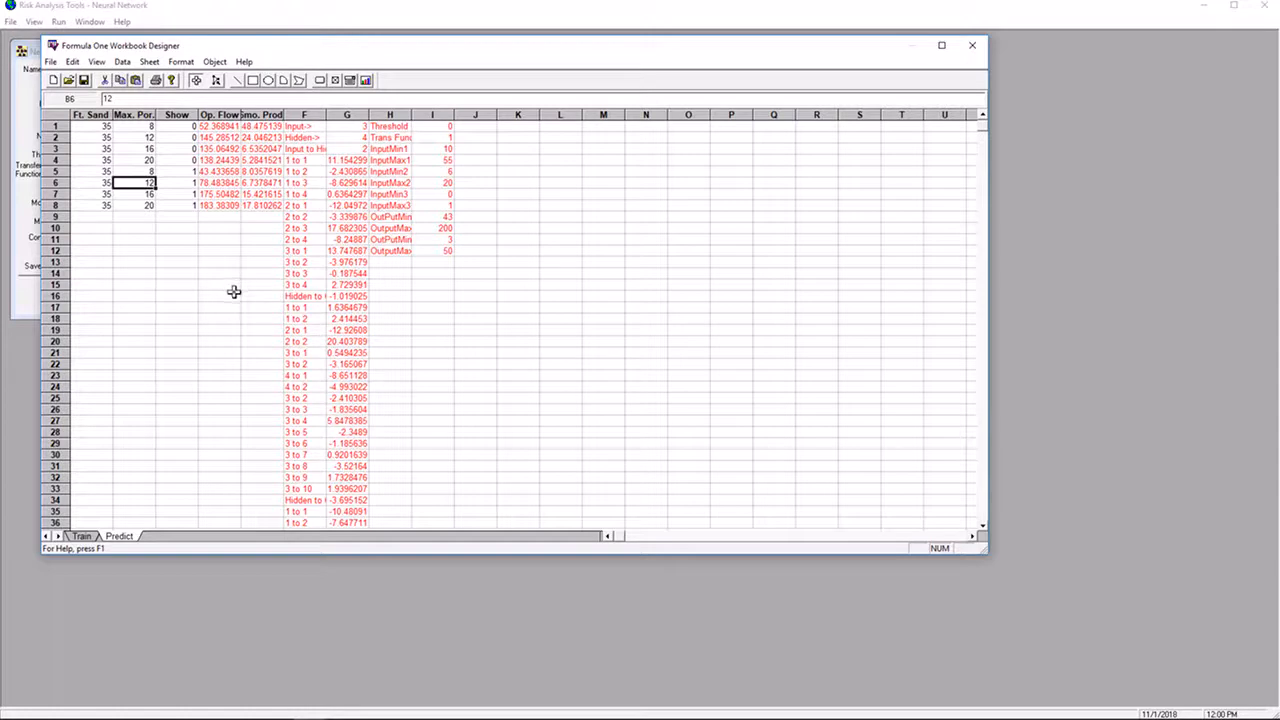
pyautogui.click(588, 339)
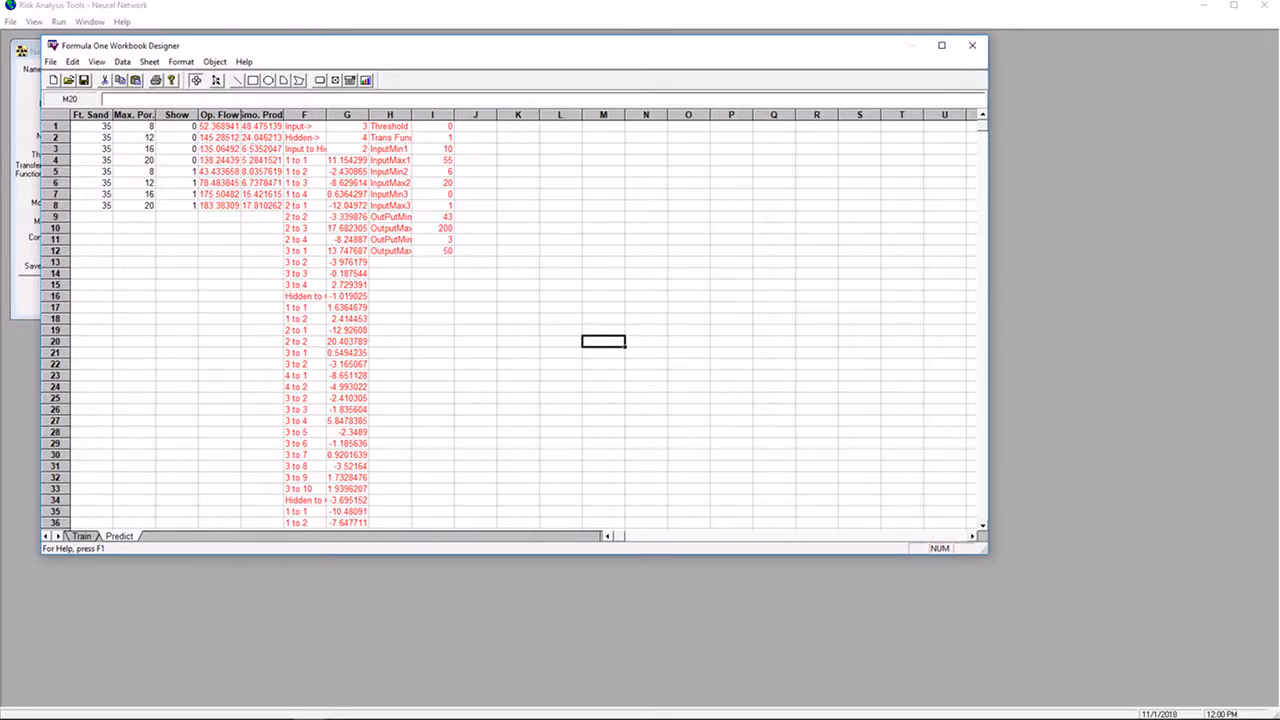
pyautogui.moveTo(40, 678)
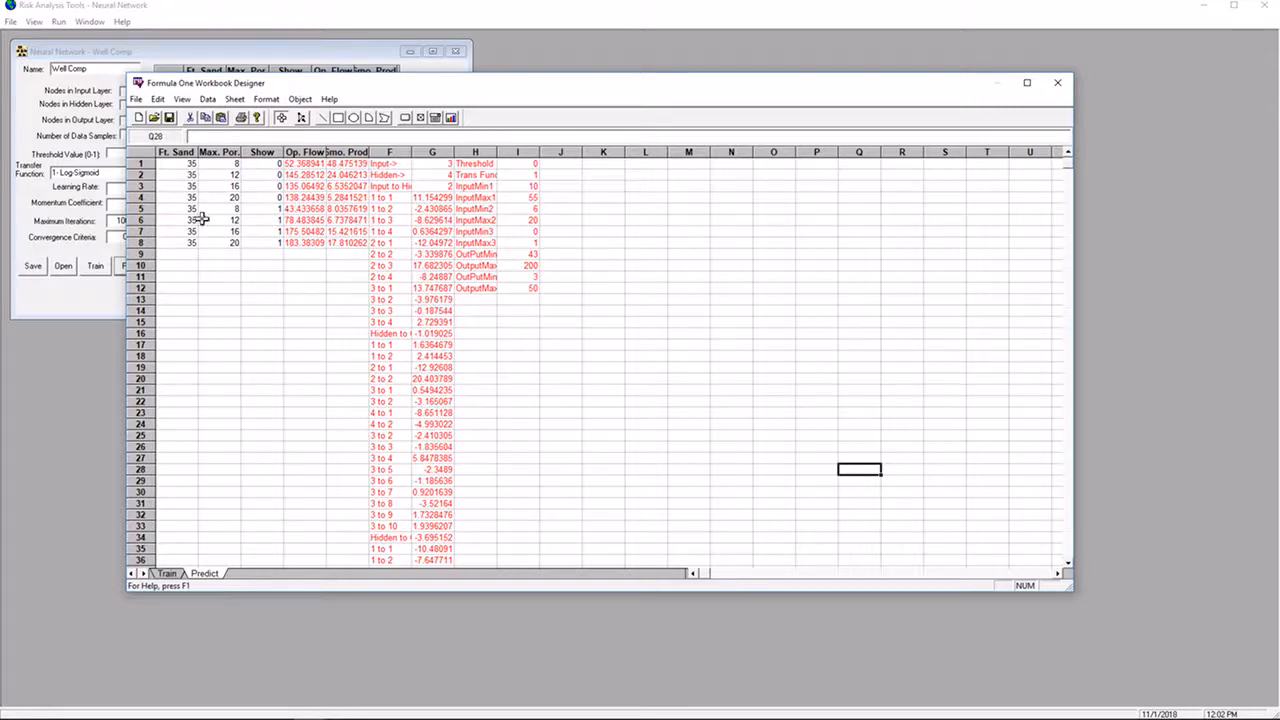
pyautogui.click(220, 186)
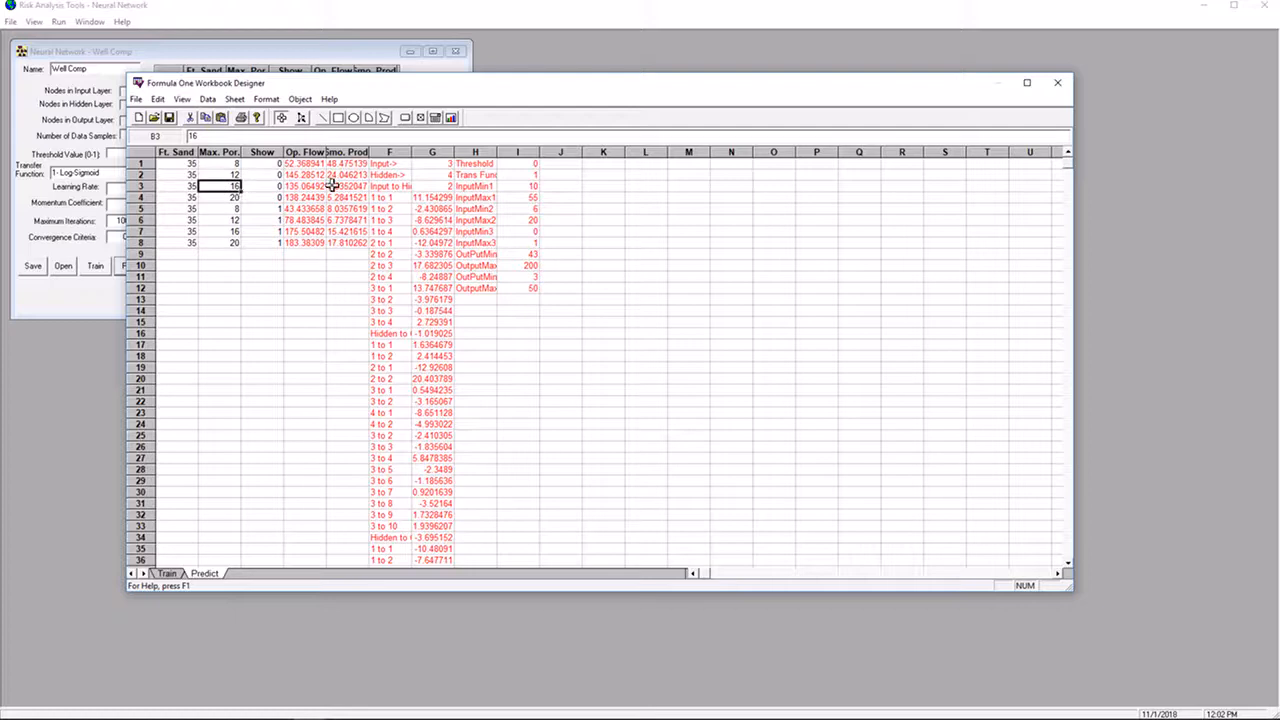
pyautogui.click(219, 219)
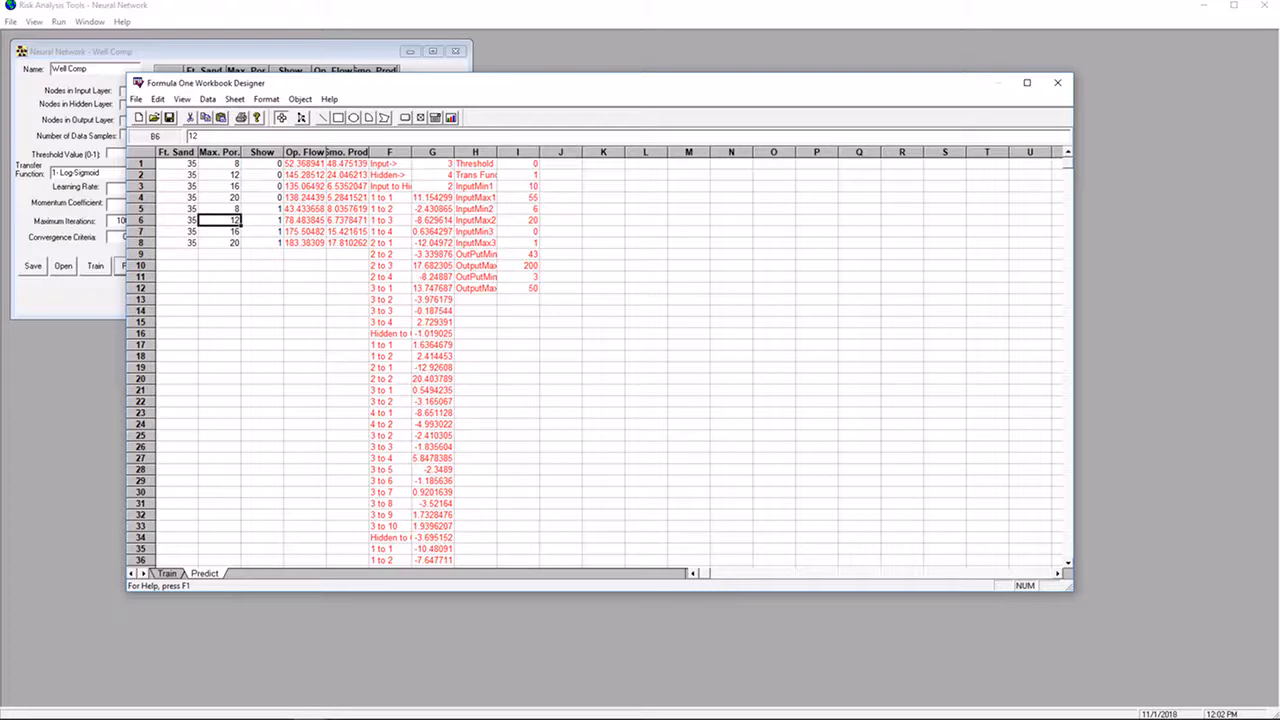
pyautogui.click(585, 400)
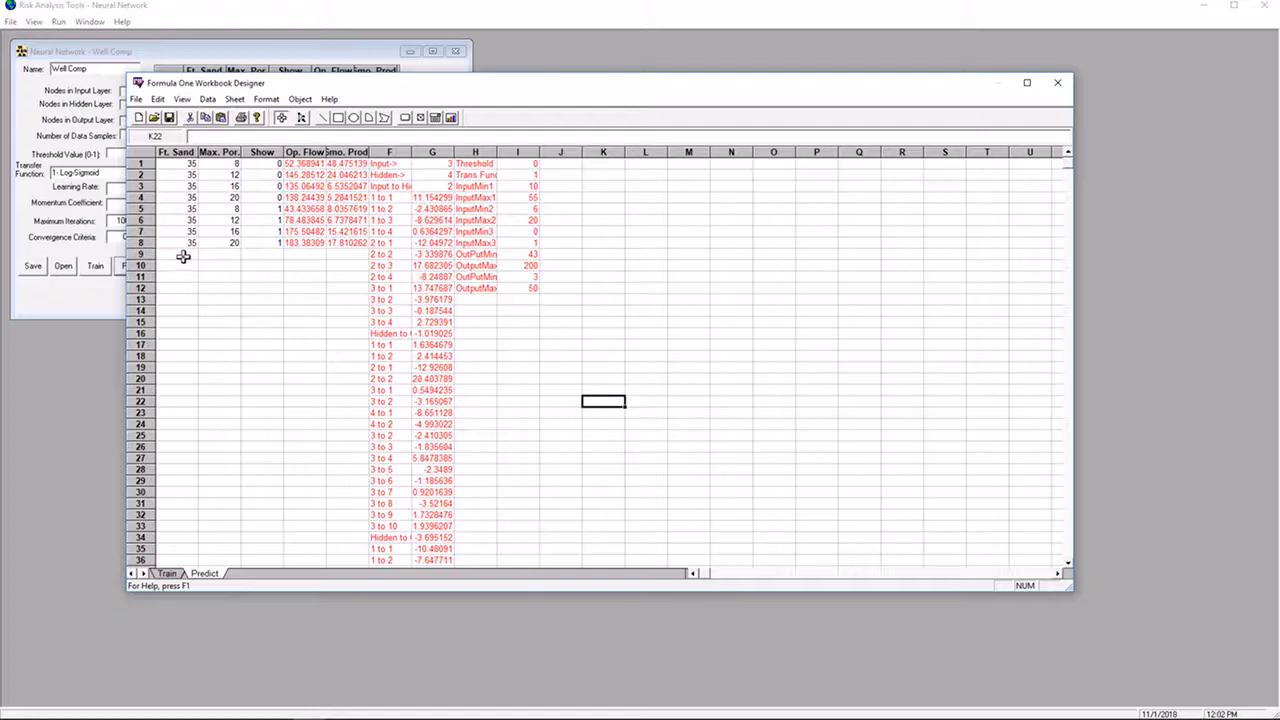
# Add a ninth input row to the Predict sheet with Ft. Sand 25, Max. Por. 17 and Show 0
pyautogui.click(188, 255)
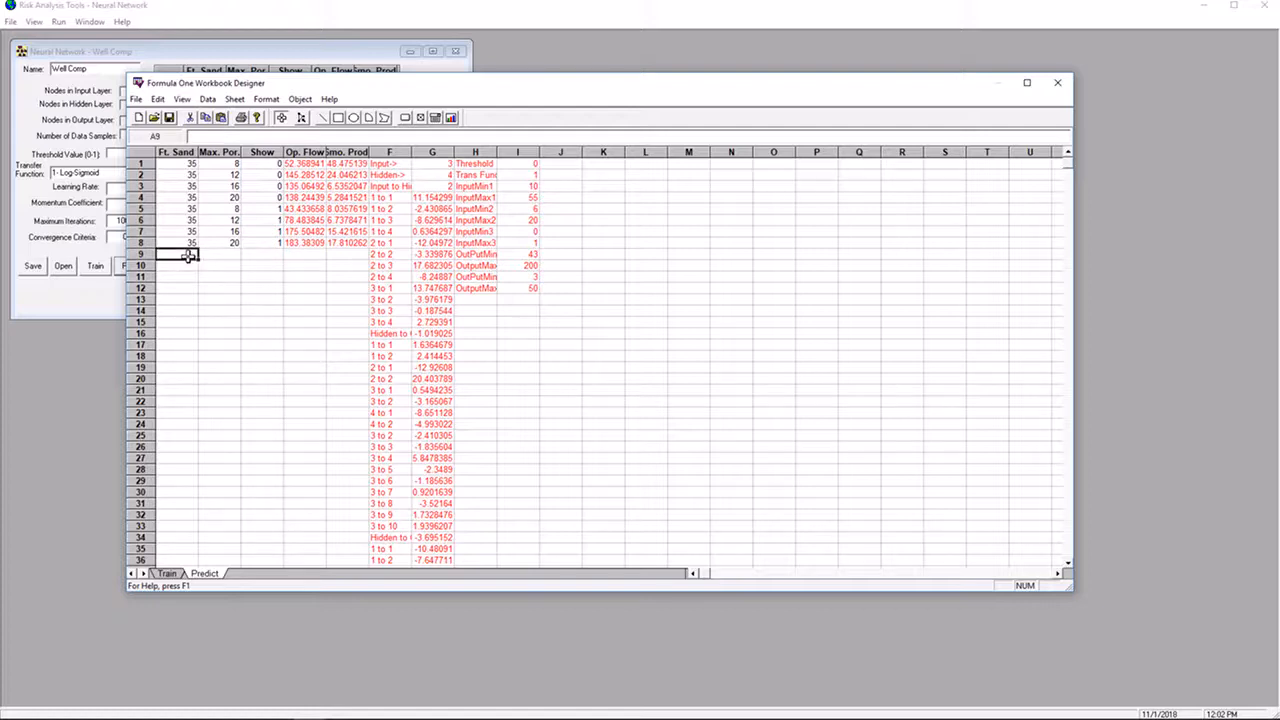
pyautogui.write('25')
pyautogui.click(227, 256)
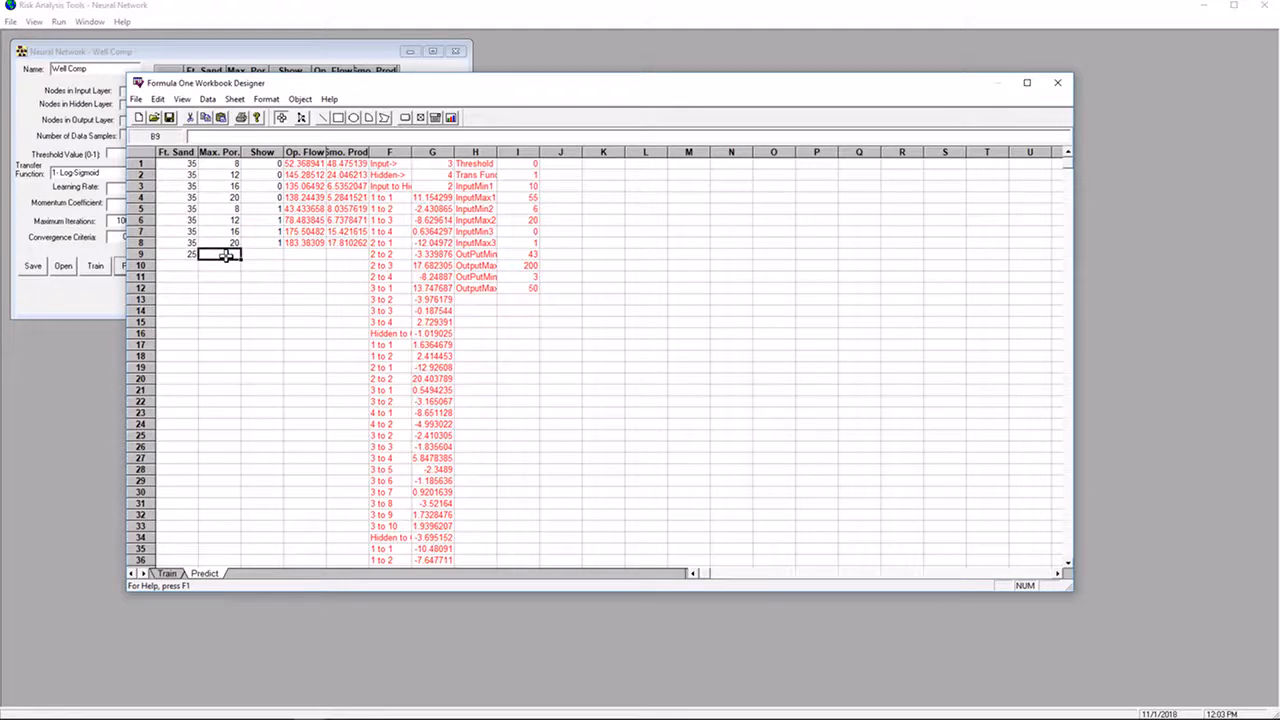
pyautogui.write('17')
pyautogui.click(262, 253)
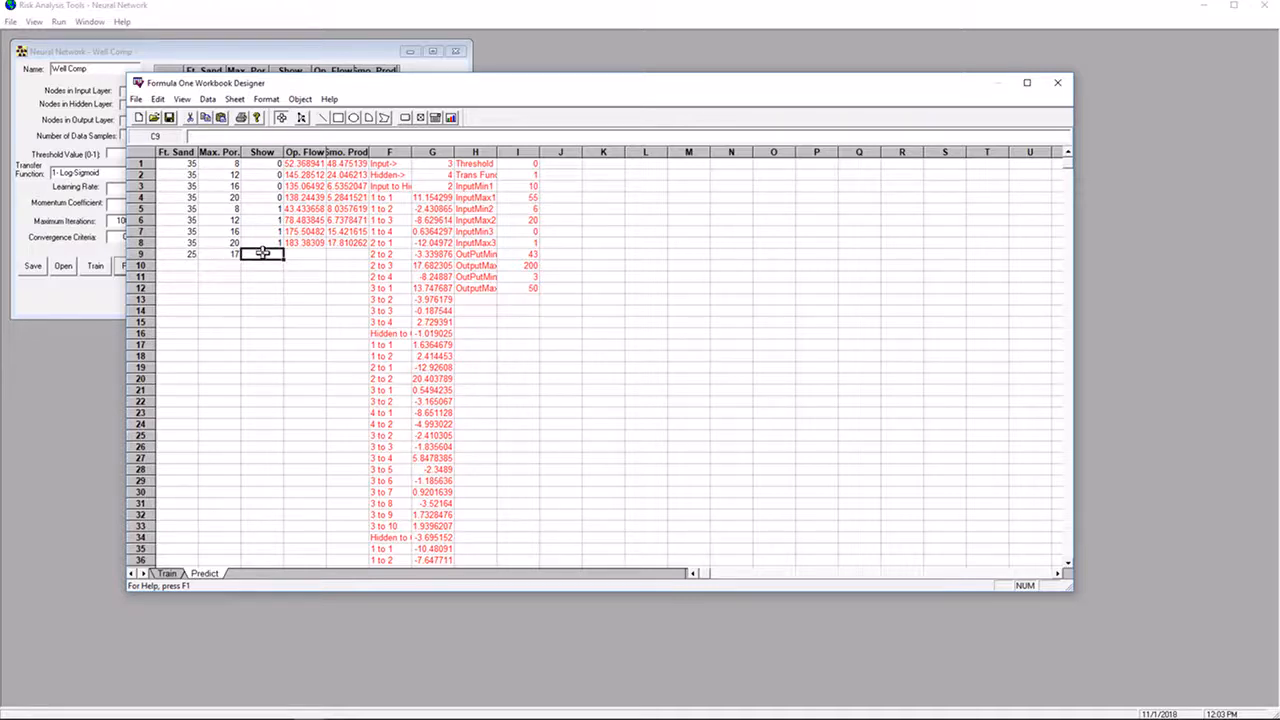
pyautogui.write('0')
pyautogui.click(808, 231)
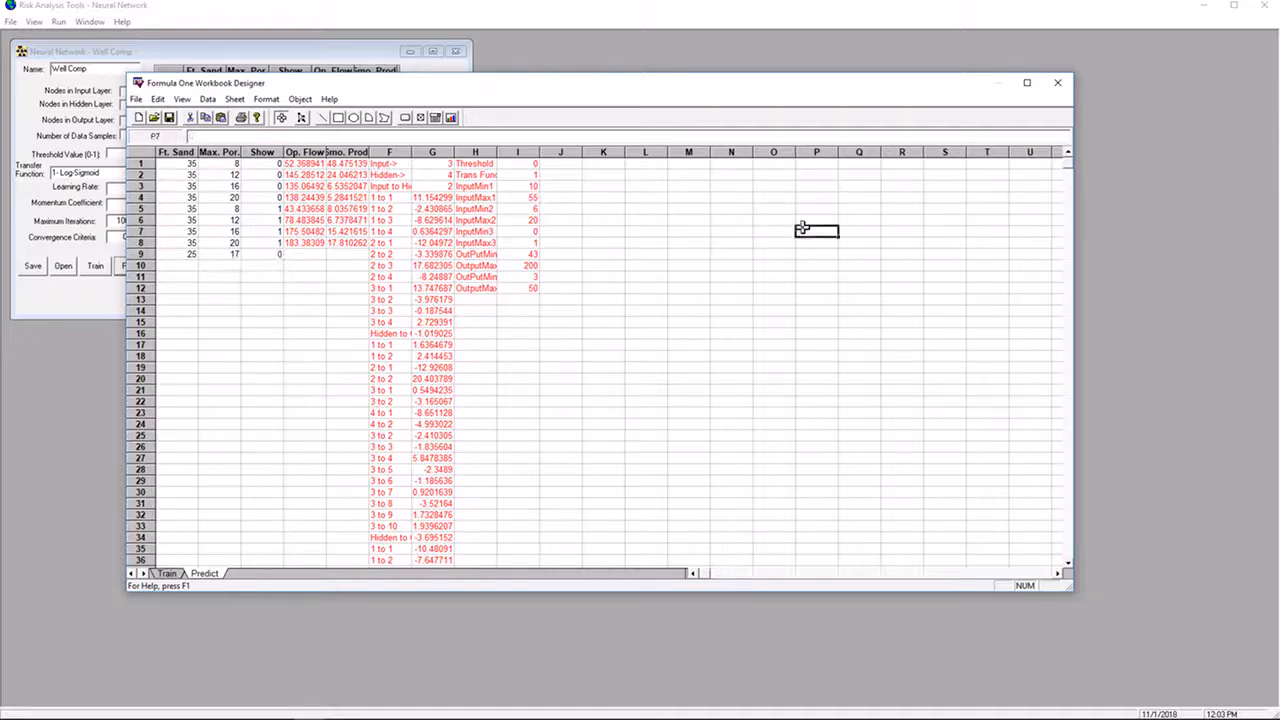
# Close the spreadsheet designer and rerun the prediction with the added ninth row
pyautogui.click(1058, 84)
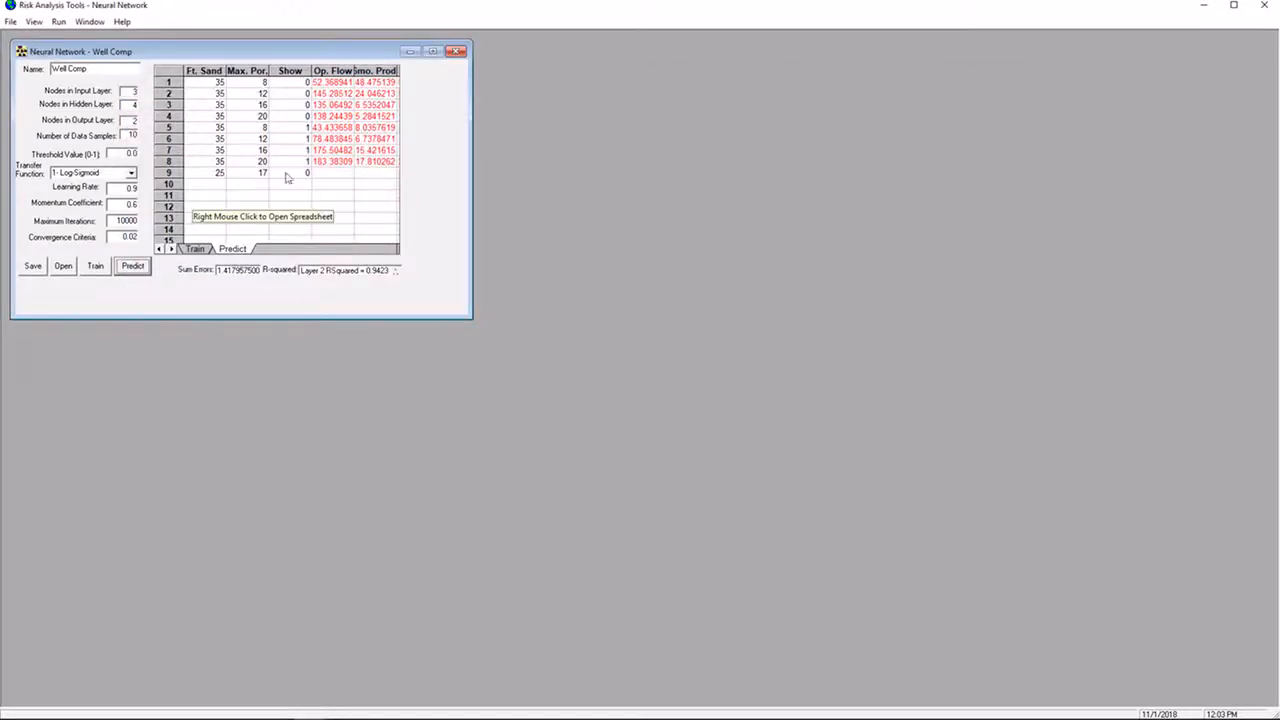
pyautogui.click(134, 268)
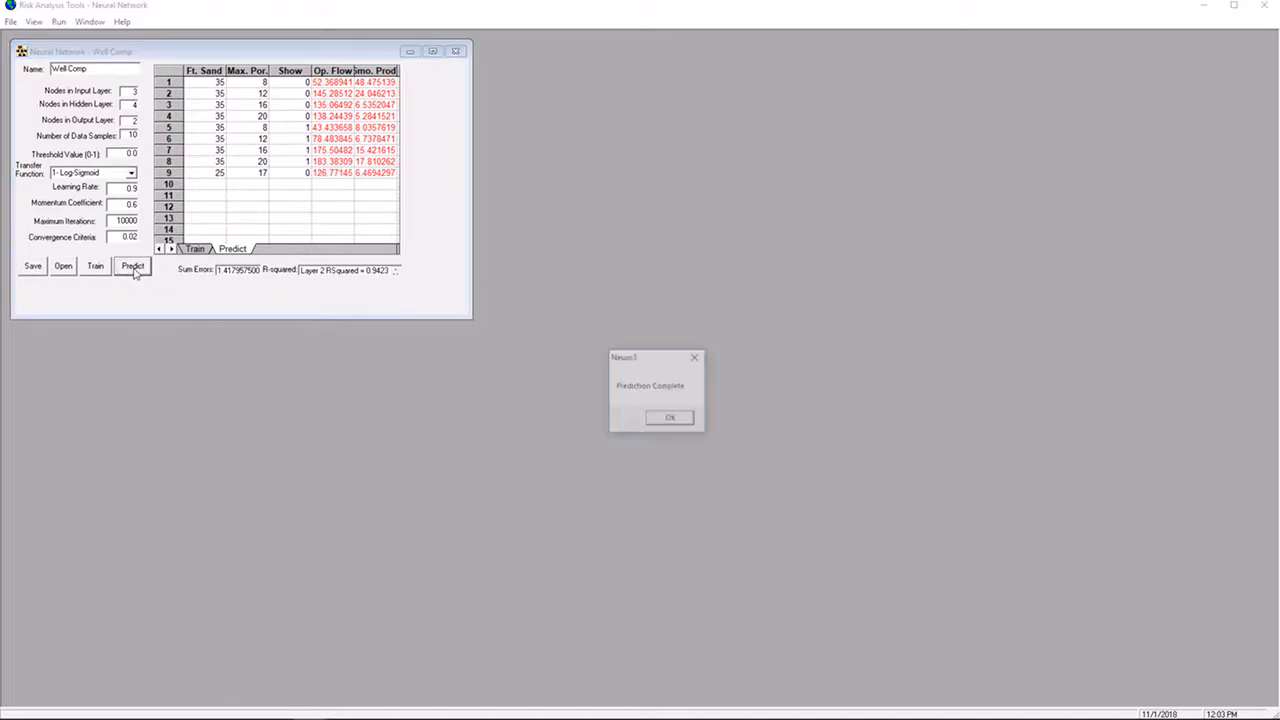
pyautogui.click(672, 419)
# Reopen the Predict sheet in the spreadsheet designer and examine row 9's inputs and its predicted Op. Flow and 6mo. Prod
pyautogui.rightClick(337, 187)
pyautogui.click(150, 312)
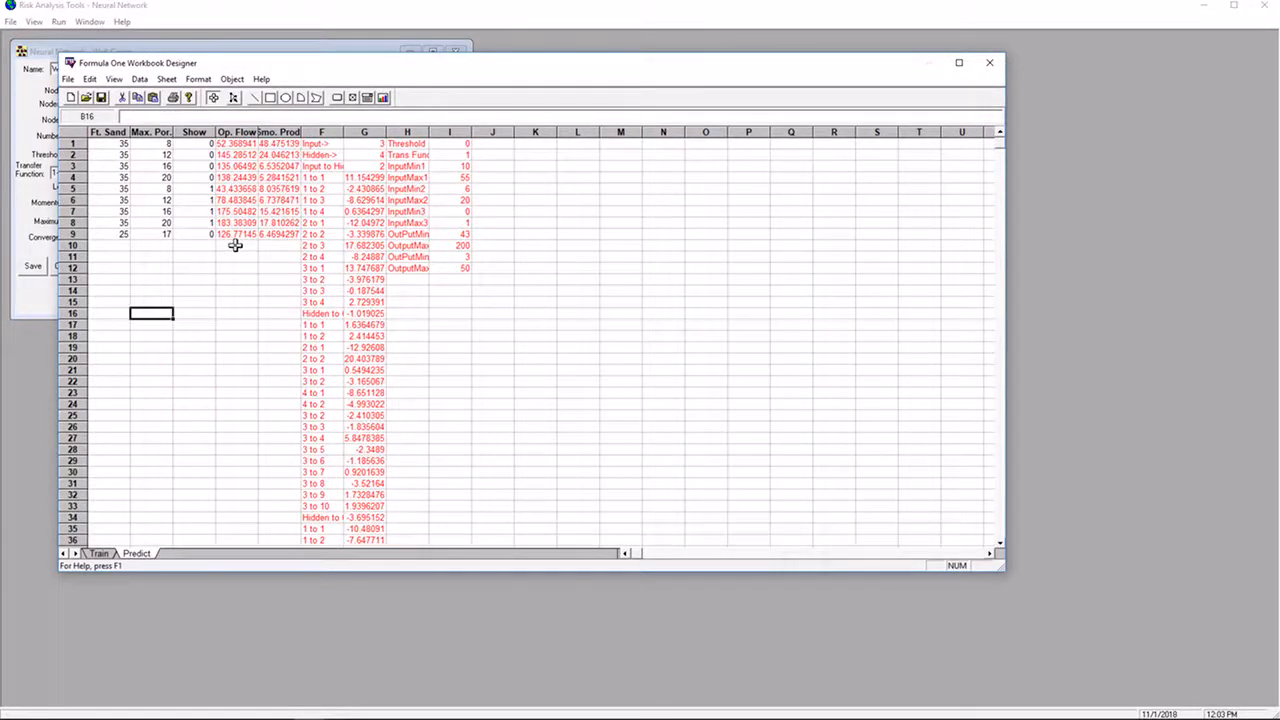
pyautogui.click(115, 234)
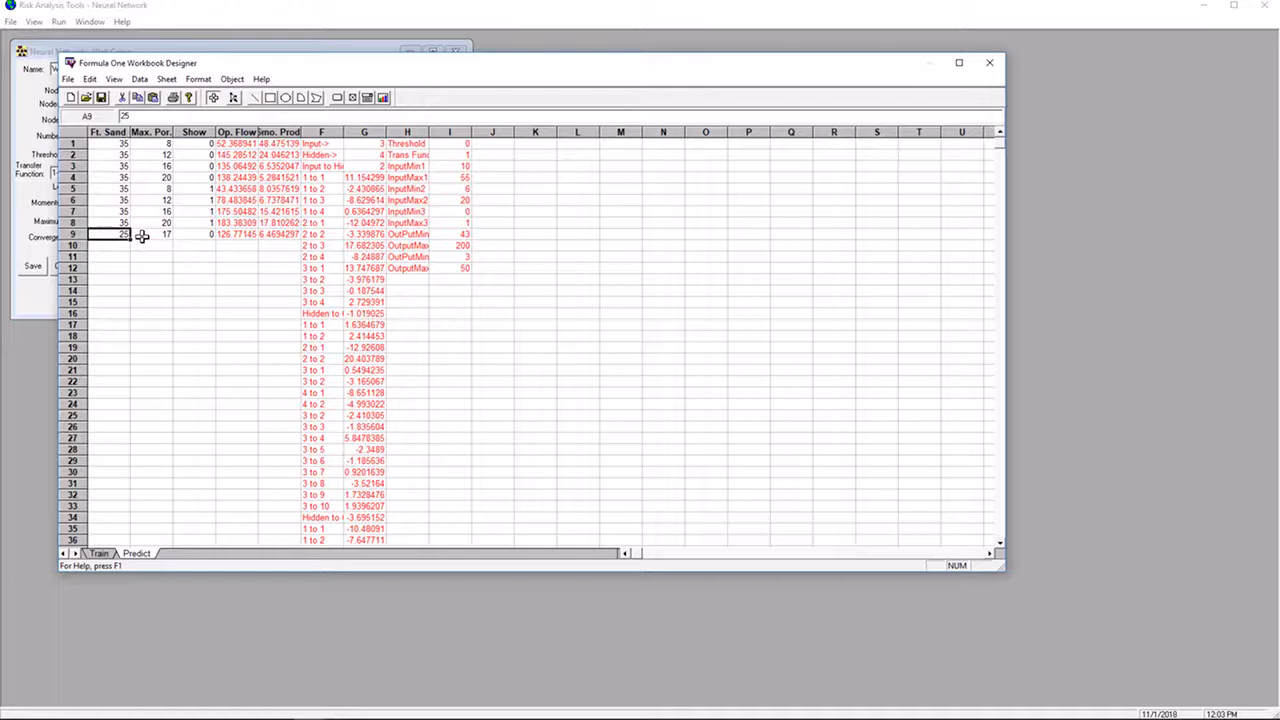
pyautogui.click(287, 234)
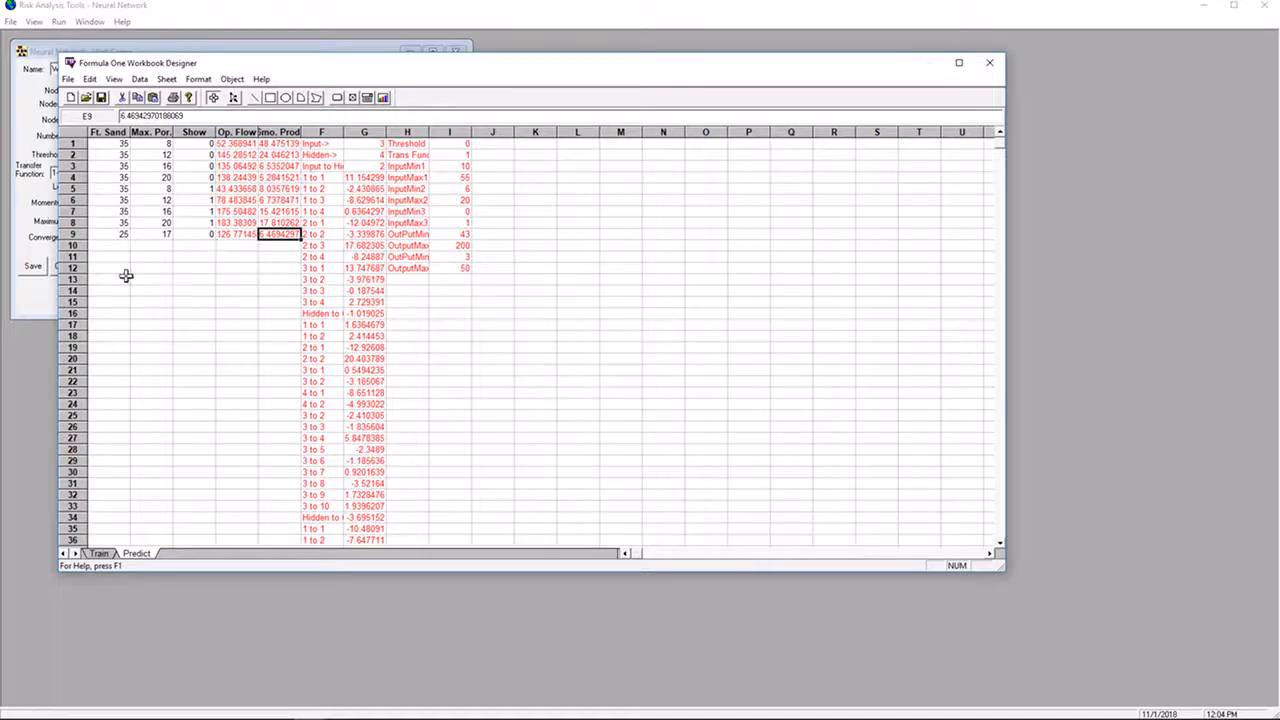
pyautogui.click(119, 233)
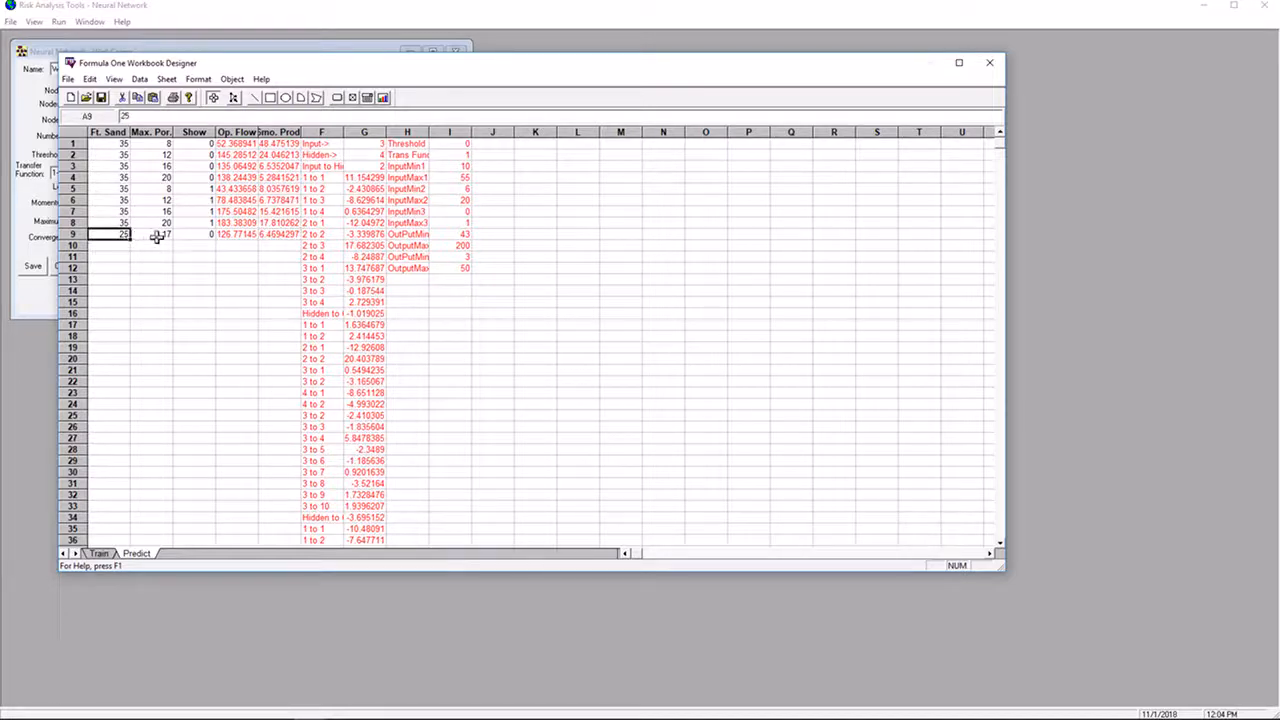
pyautogui.click(149, 234)
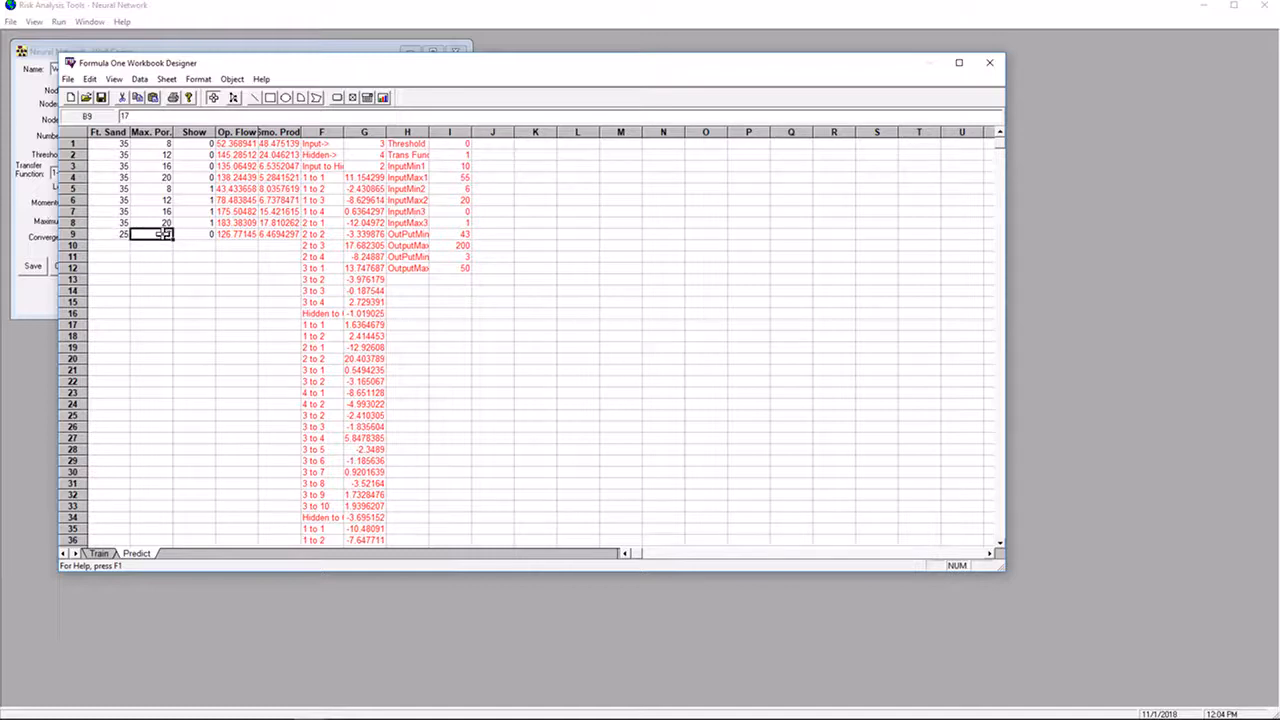
pyautogui.click(195, 236)
pyautogui.click(200, 258)
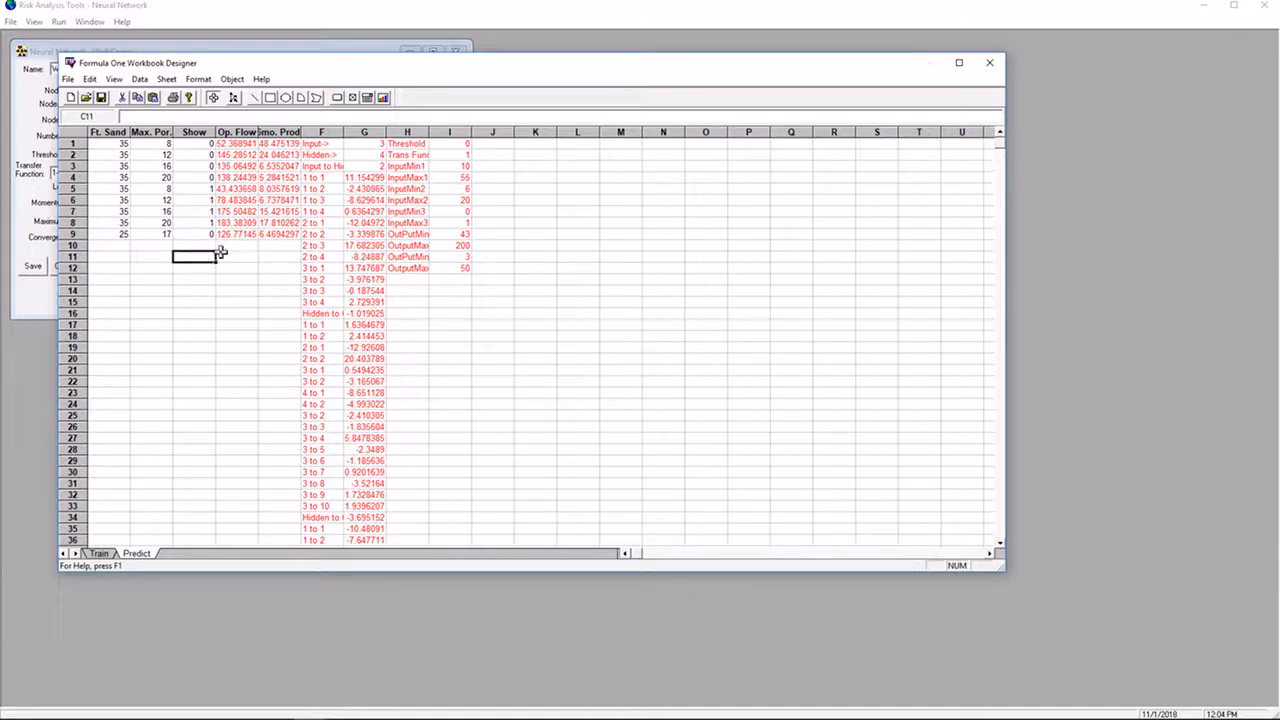
pyautogui.click(271, 236)
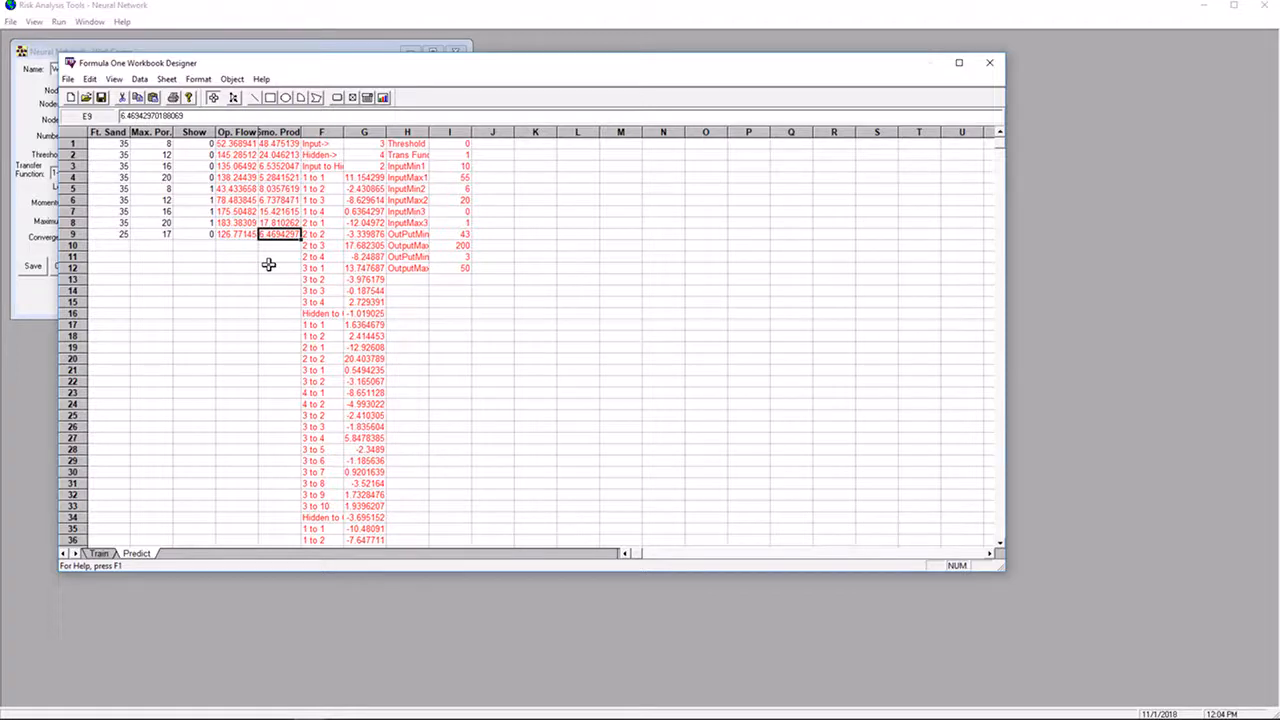
pyautogui.click(661, 293)
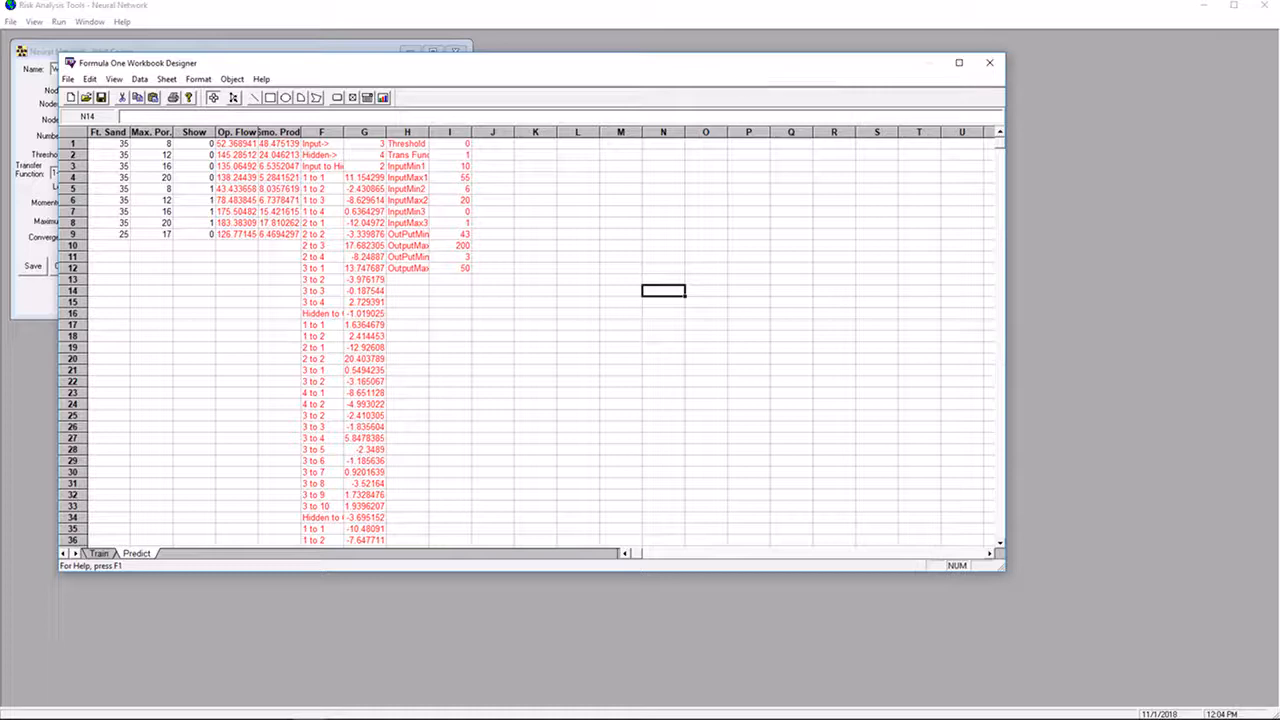
pyautogui.click(195, 130)
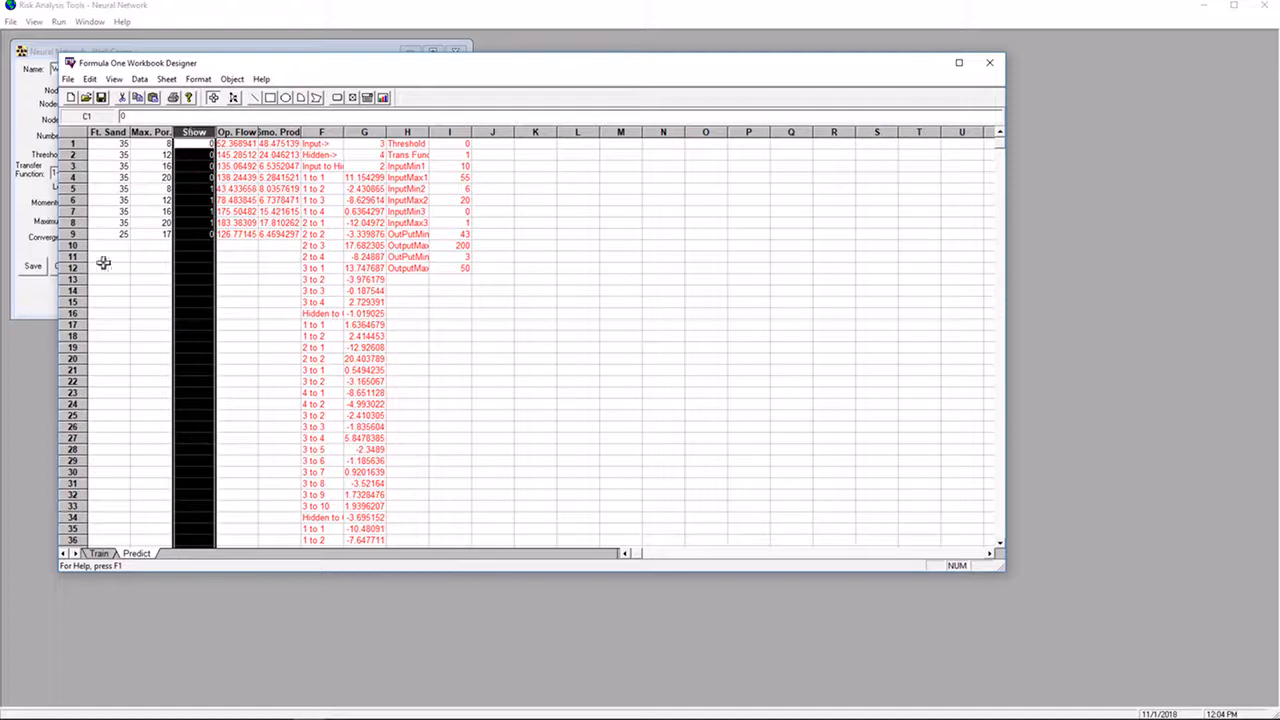
pyautogui.click(102, 314)
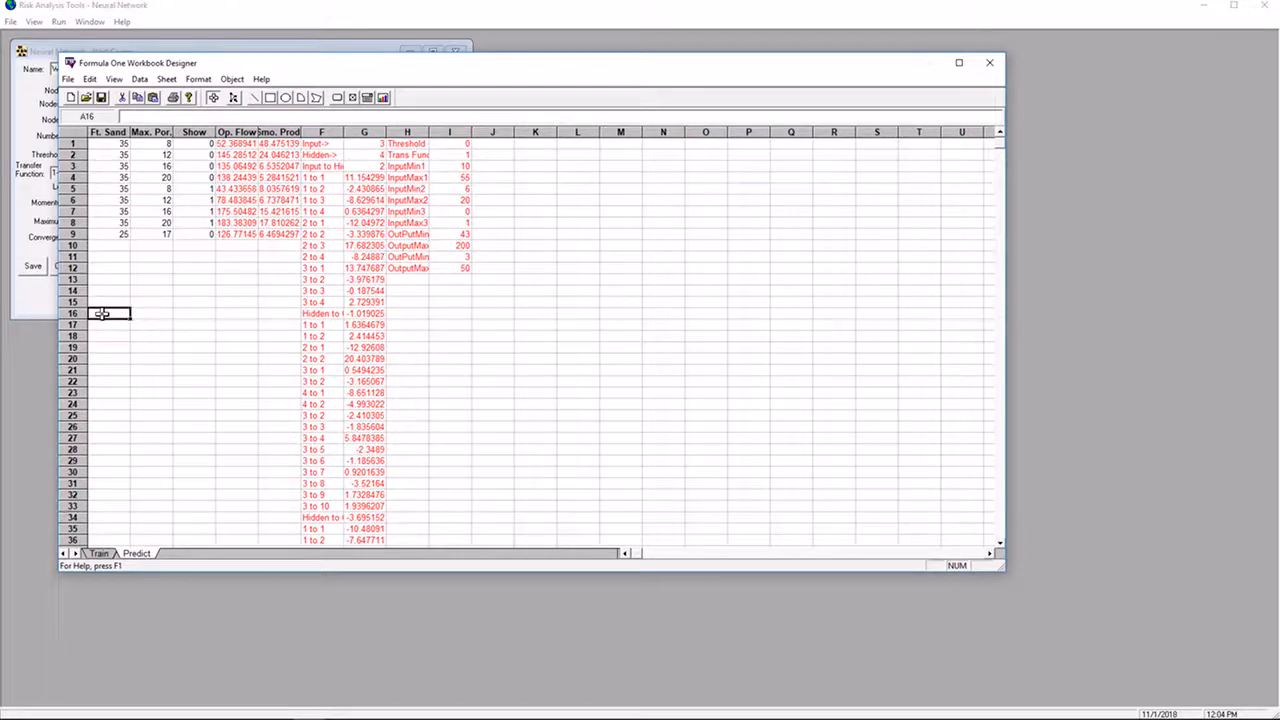
pyautogui.write('y')
pyautogui.click(104, 279)
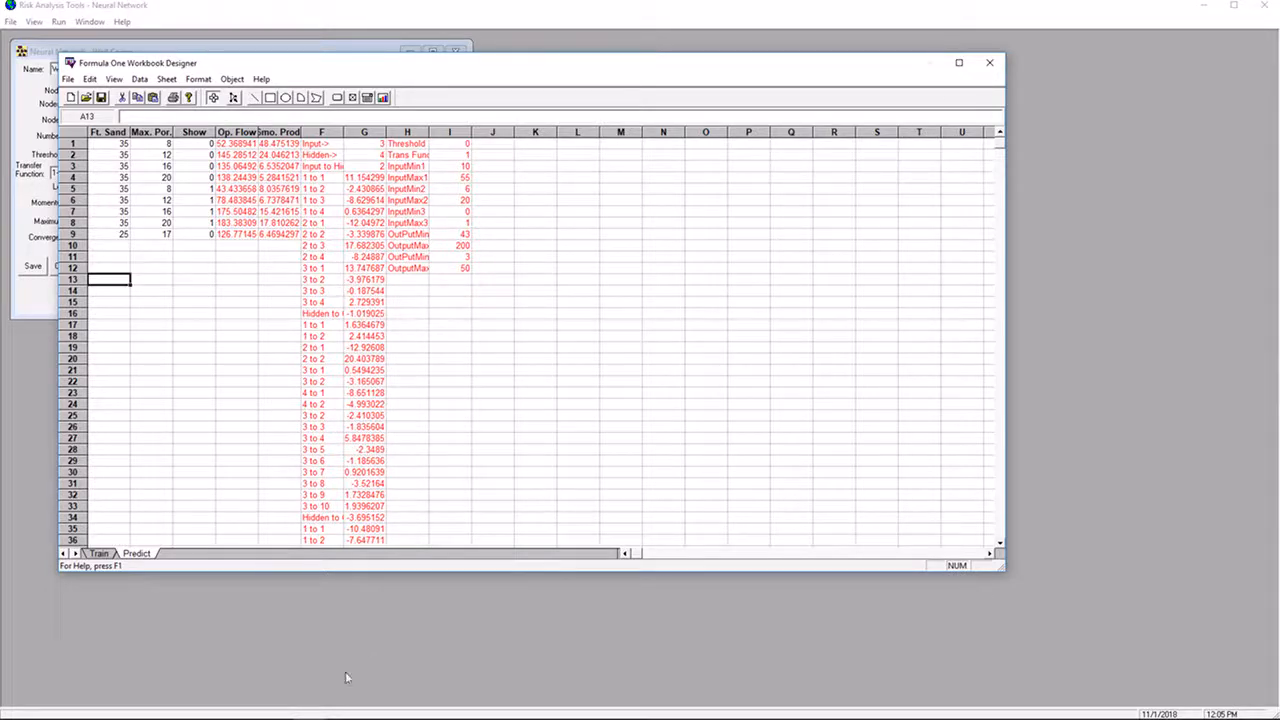
pyautogui.click(277, 708)
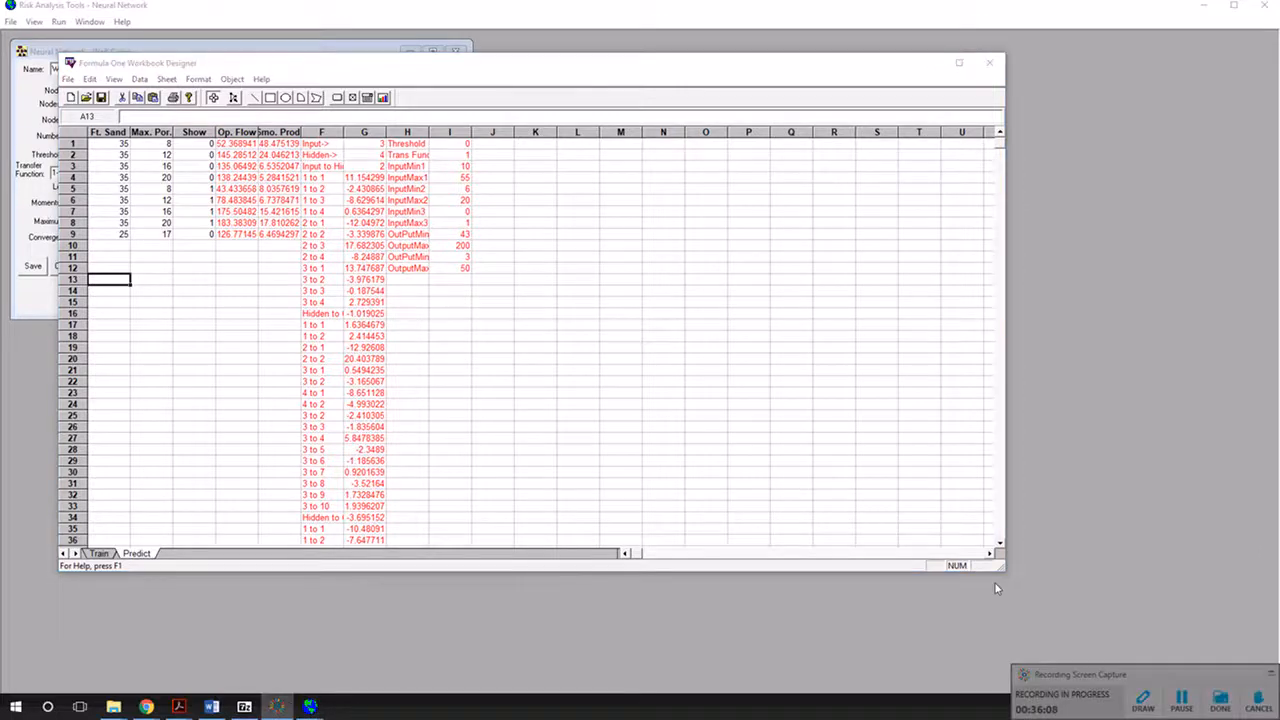